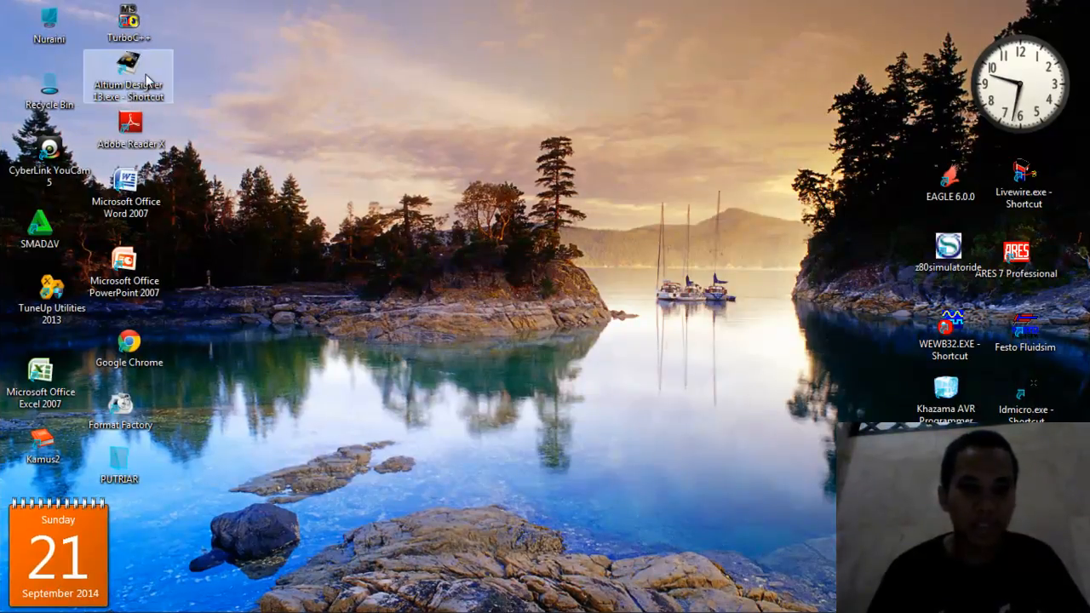
# Switch to Altium Designer and add a new PCB document to the 55.PrjPcb project
pyautogui.moveTo(356, 603)
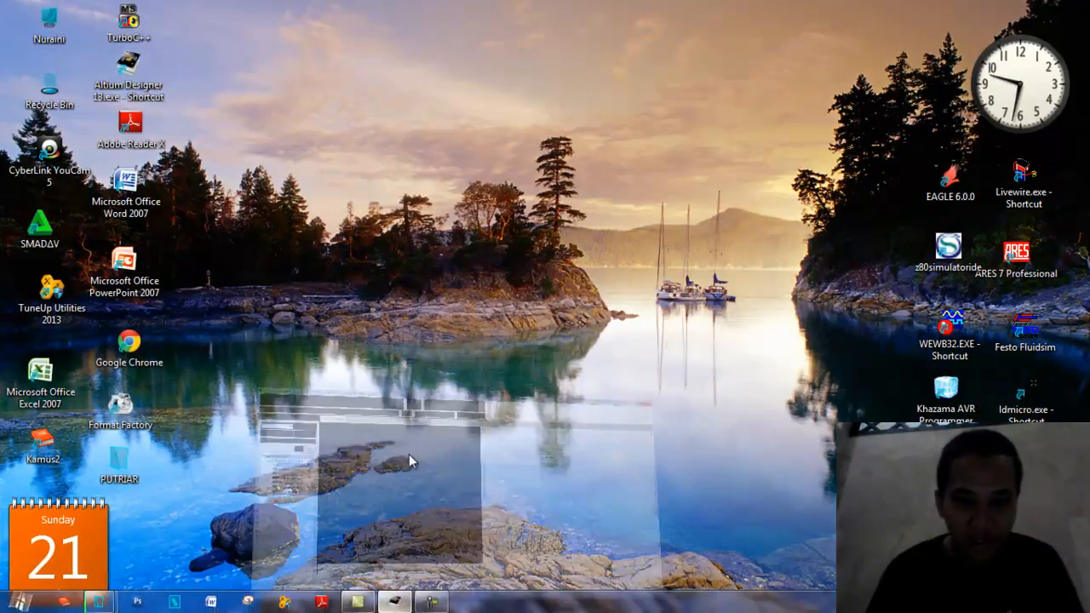
pyautogui.click(394, 602)
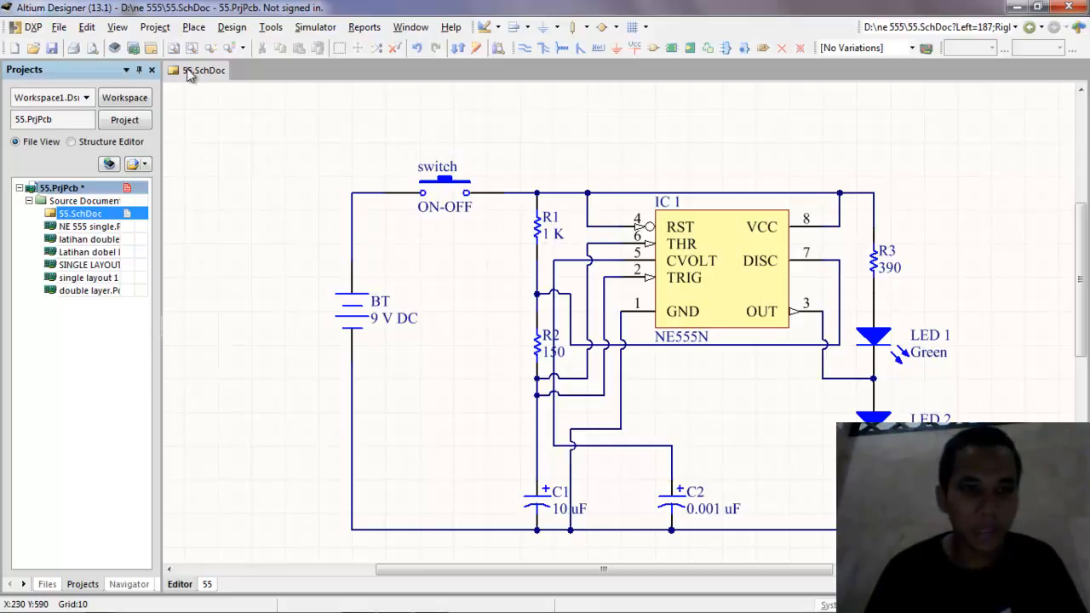
pyautogui.click(155, 26)
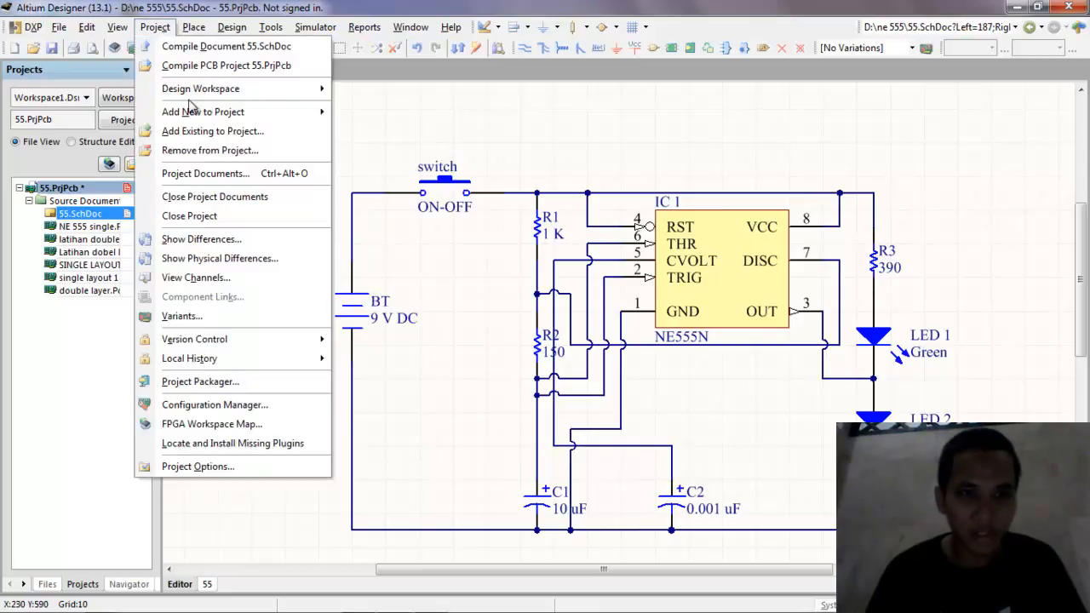
pyautogui.moveTo(200, 113)
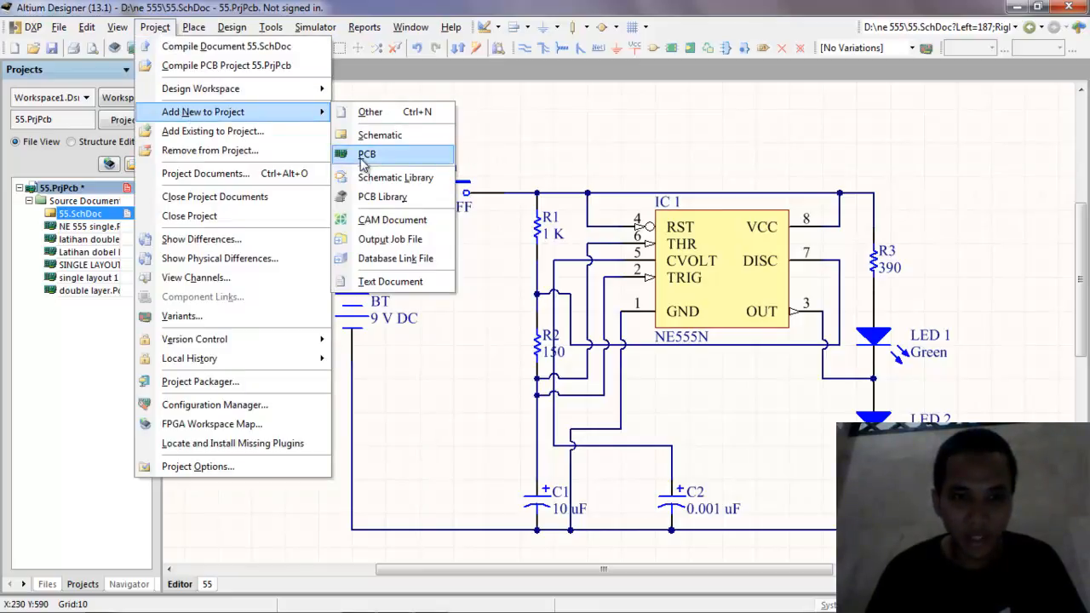
pyautogui.click(365, 156)
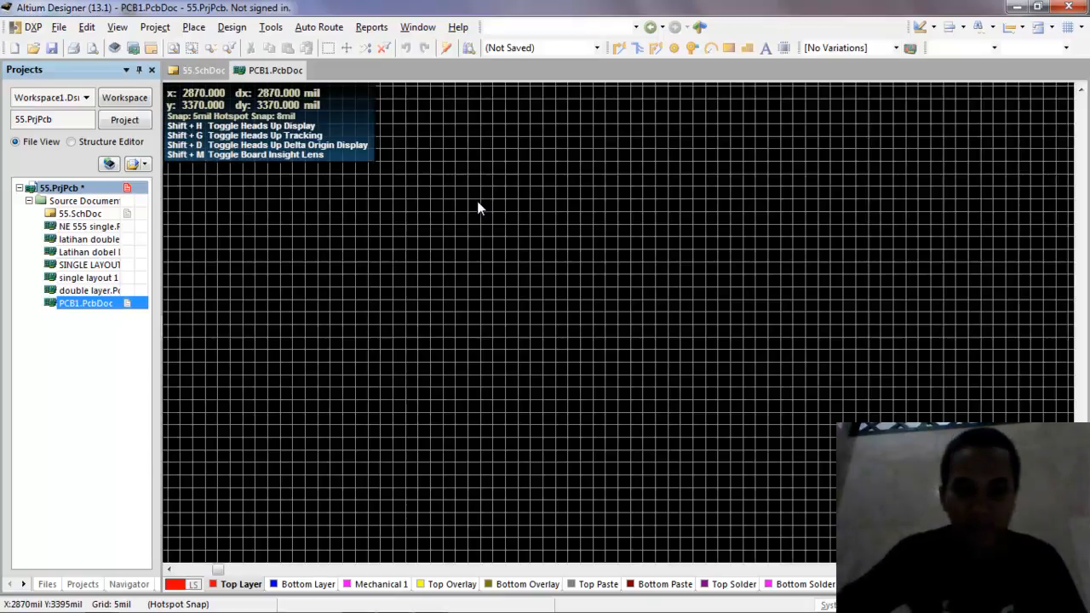
# Set the new PCB's measurement unit to Metric in the board options
pyautogui.keyDown('ctrl'); pyautogui.scroll(-2, 477, 201); pyautogui.keyUp('ctrl')
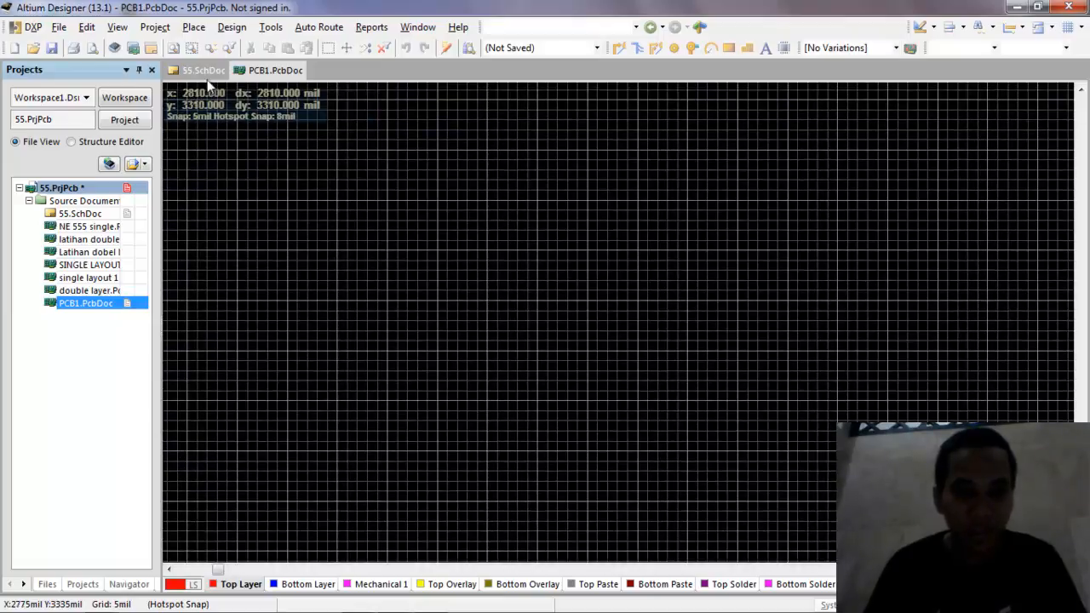
pyautogui.rightClick(298, 220)
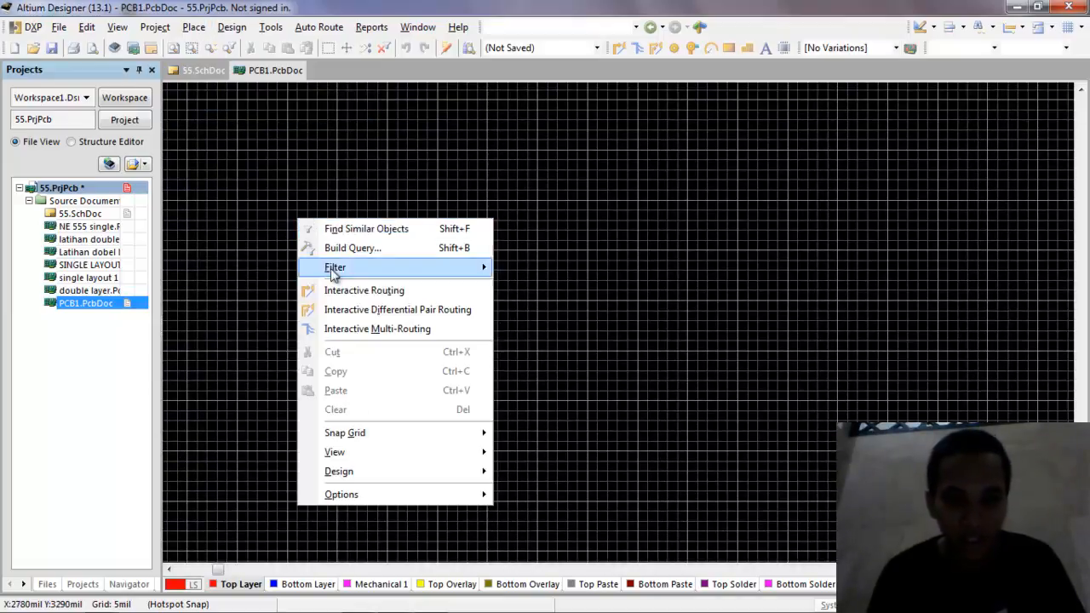
pyautogui.moveTo(344, 498)
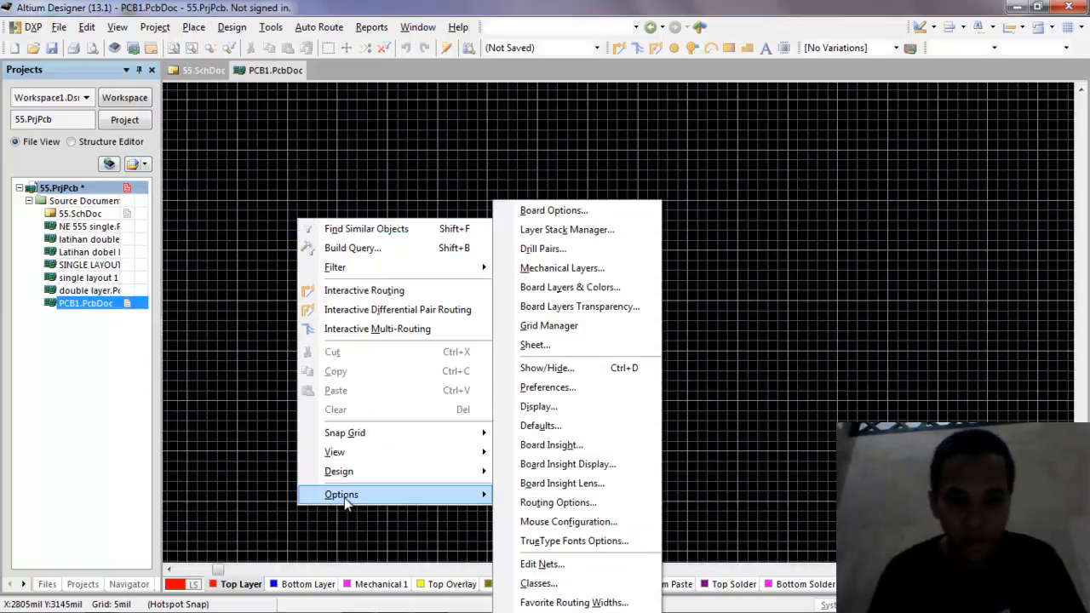
pyautogui.click(550, 211)
pyautogui.click(446, 68)
pyautogui.click(450, 81)
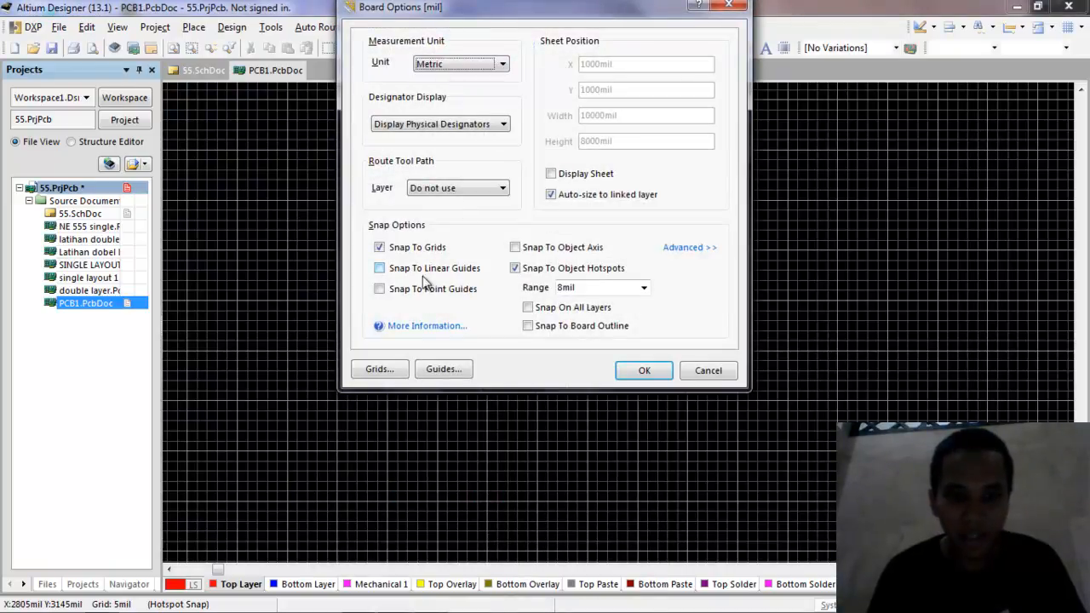
# Set the Global Board Snap Grid to a 1.000mm step with a 1x Grid Step multiplier, and accept the board options
pyautogui.click(380, 369)
pyautogui.doubleClick(457, 149)
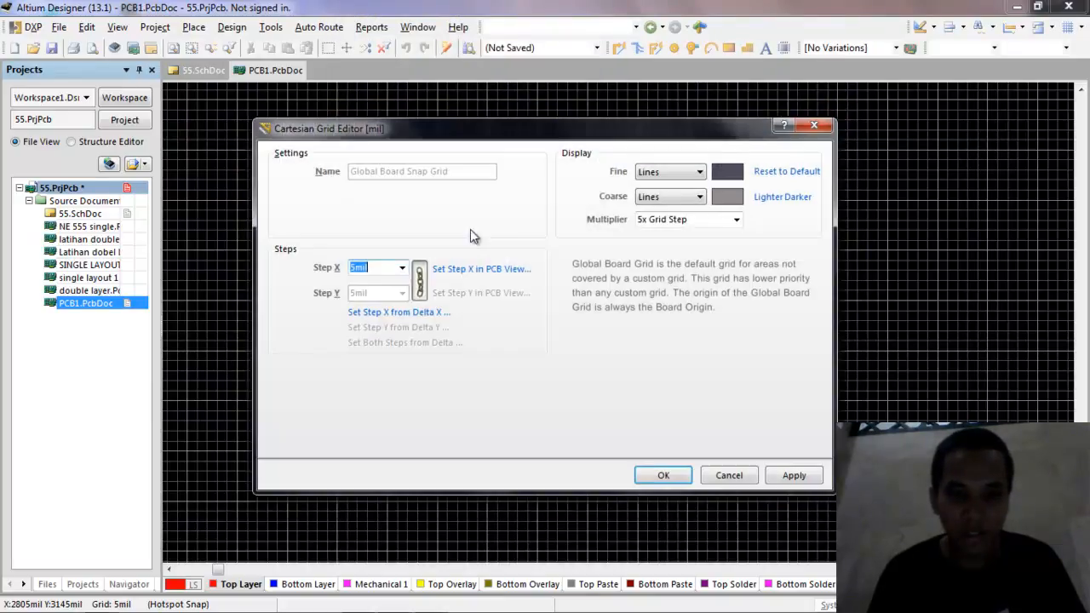
pyautogui.click(402, 270)
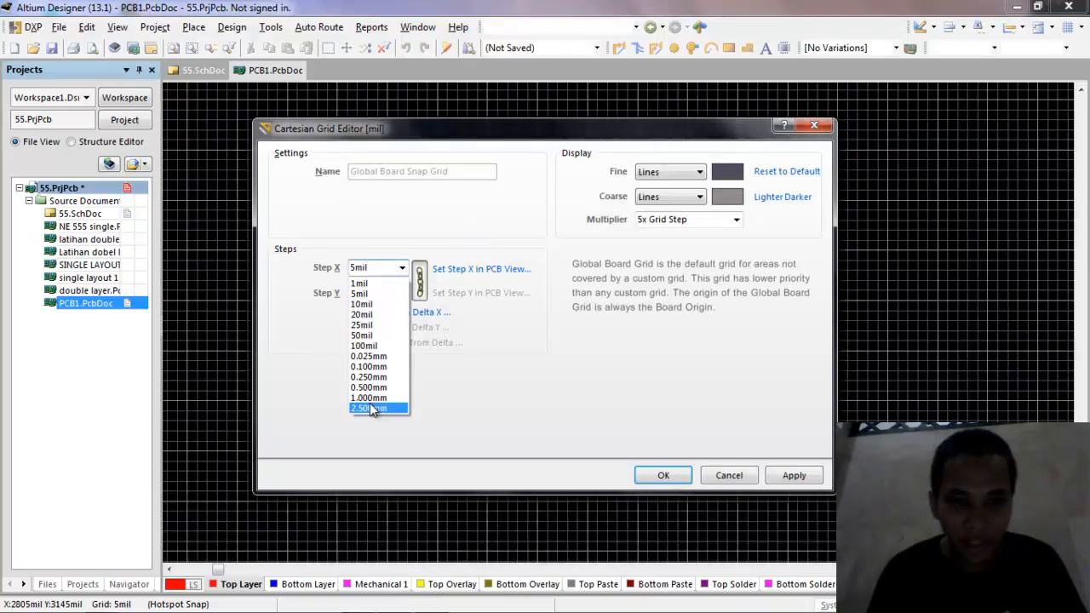
pyautogui.click(367, 397)
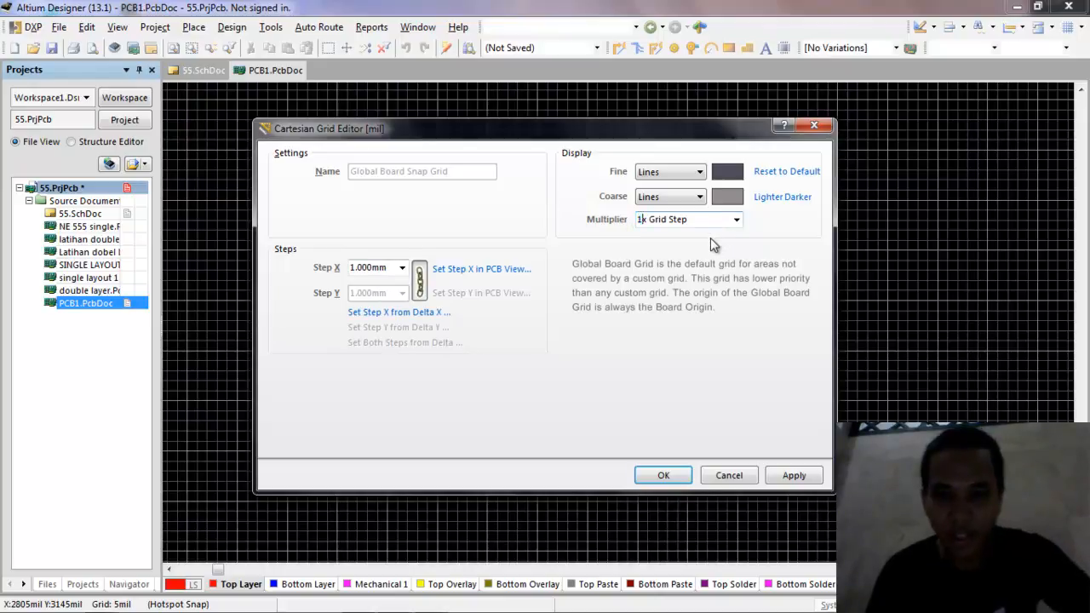
pyautogui.click(789, 477)
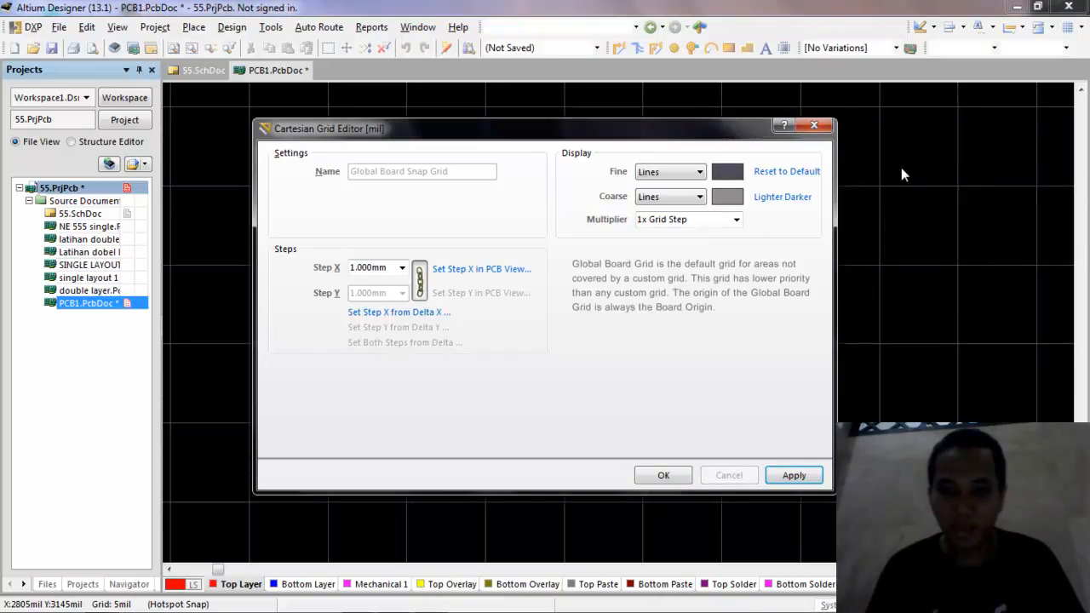
pyautogui.click(663, 476)
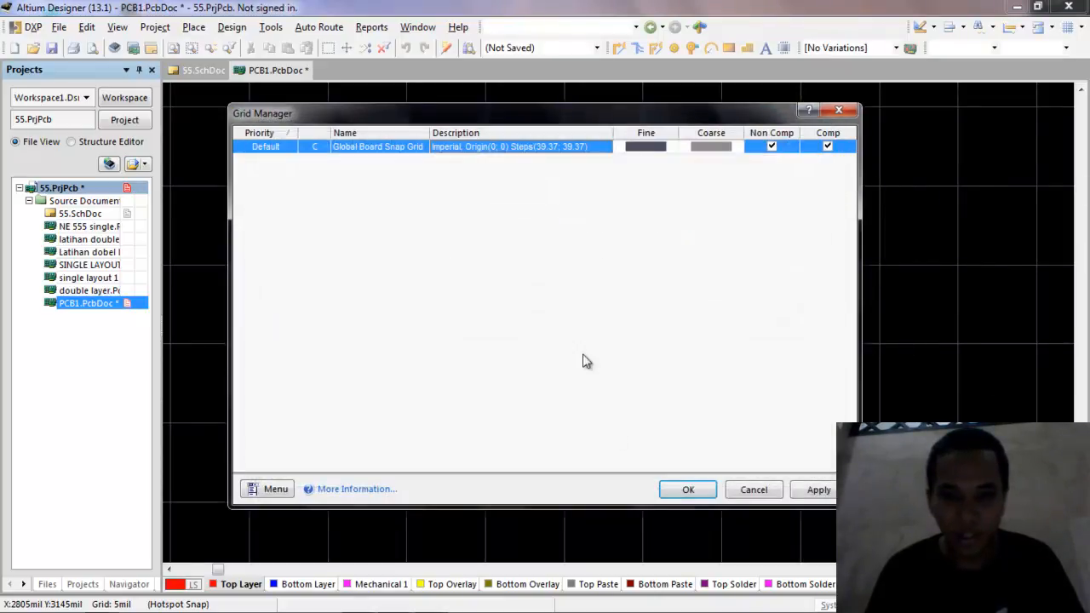
pyautogui.click(678, 491)
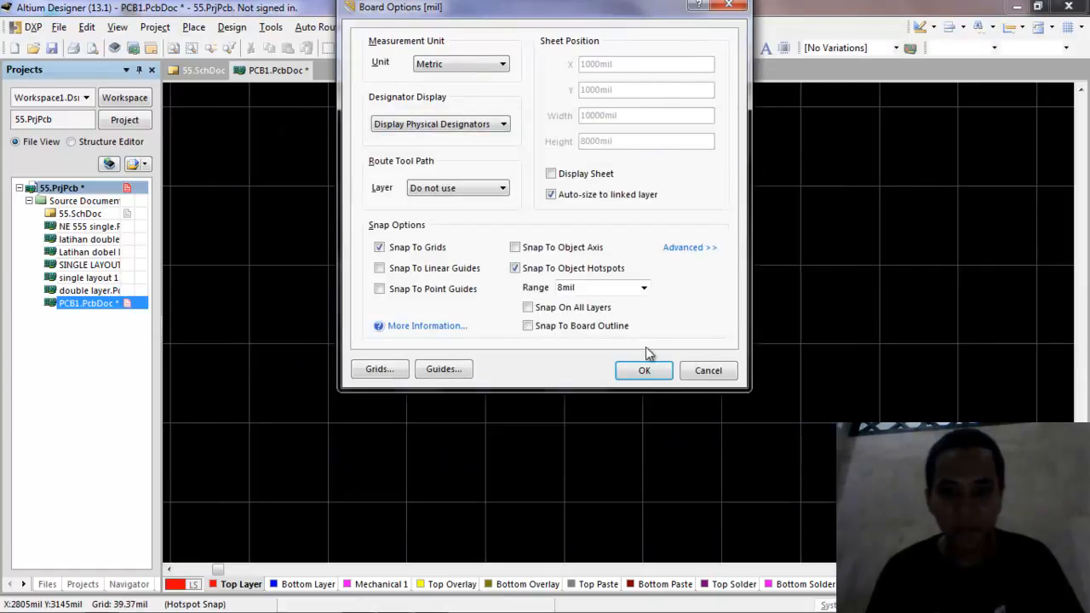
pyautogui.click(646, 370)
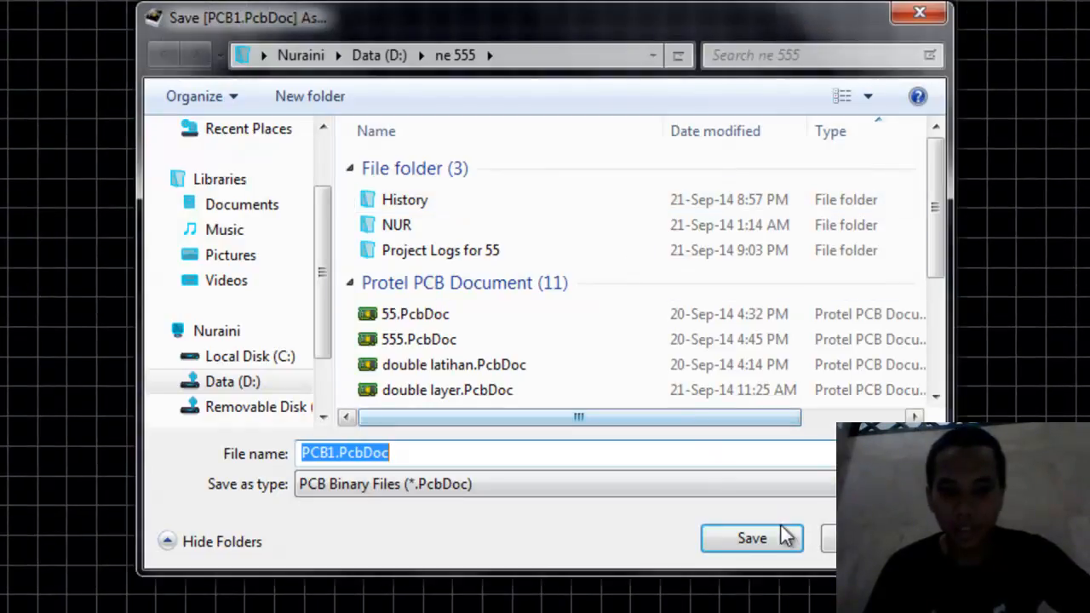
# Save the PCB document as PCB1.PcbDoc in the ne 555 folder, replacing the existing file
pyautogui.click(784, 537)
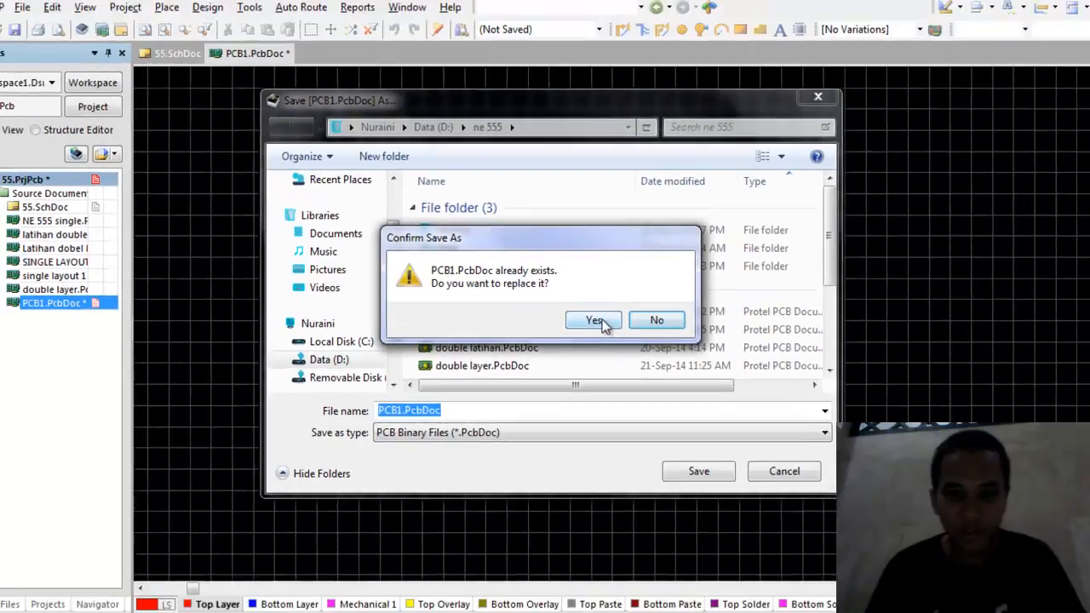
pyautogui.click(606, 329)
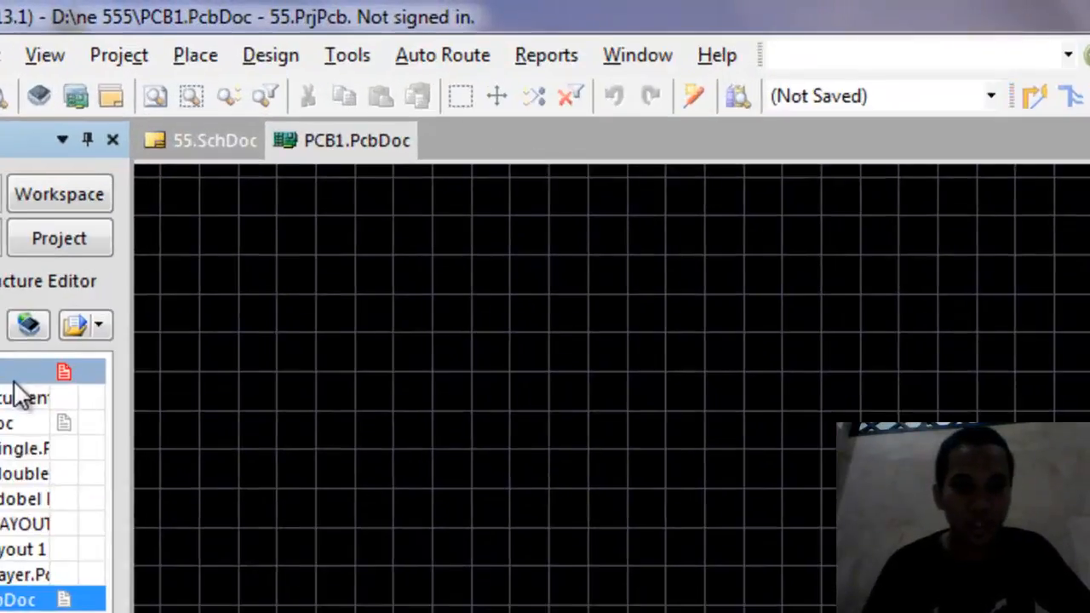
# Import the changes from 55.PrjPcb into PCB1.PcbDoc, validating and executing the engineering change order
pyautogui.doubleClick(102, 233)
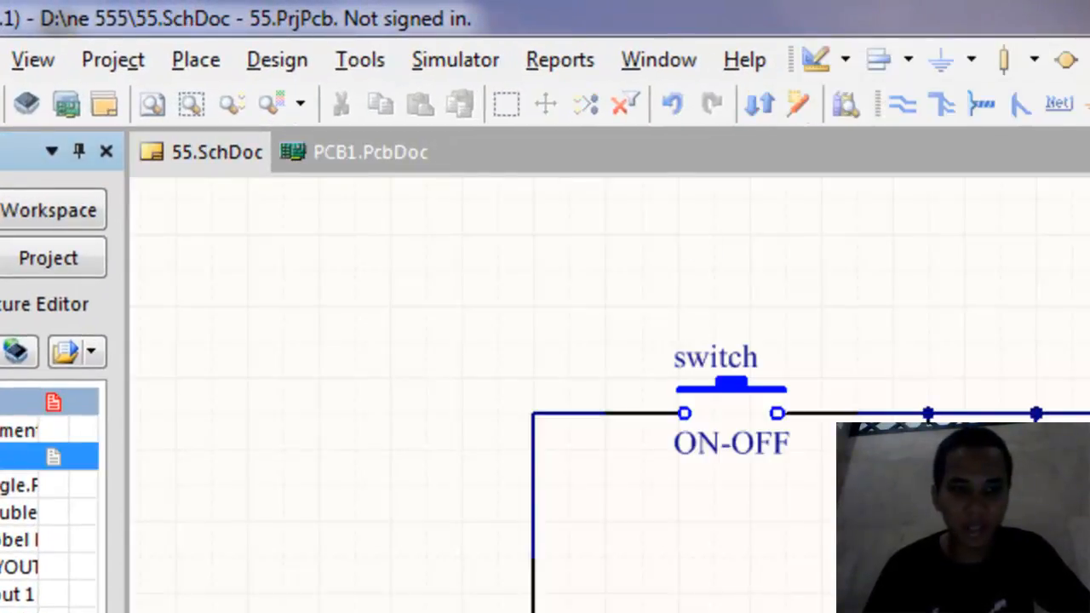
pyautogui.click(339, 154)
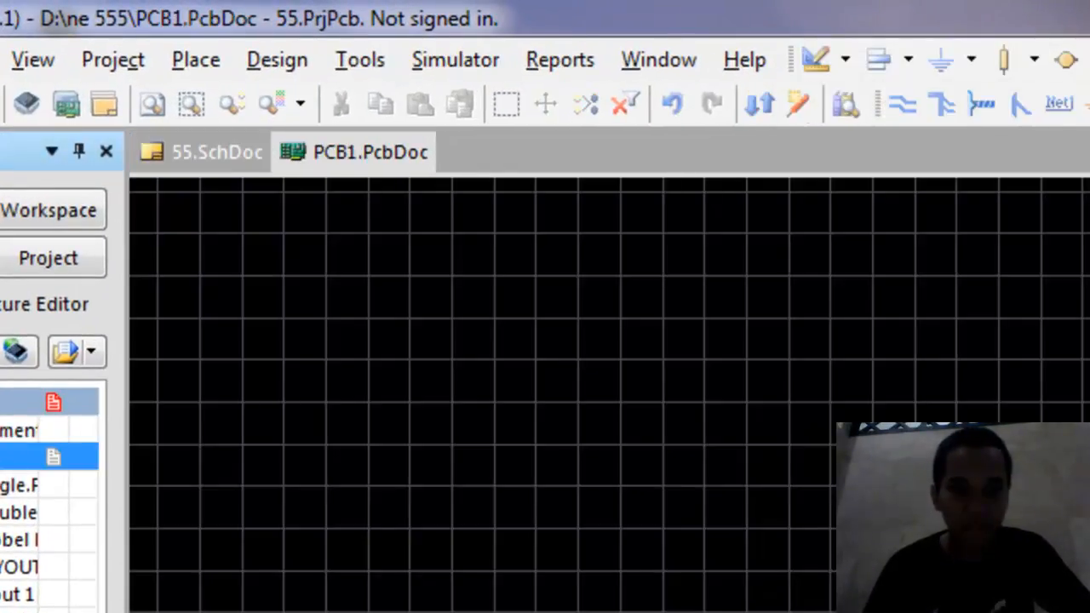
pyautogui.click(286, 62)
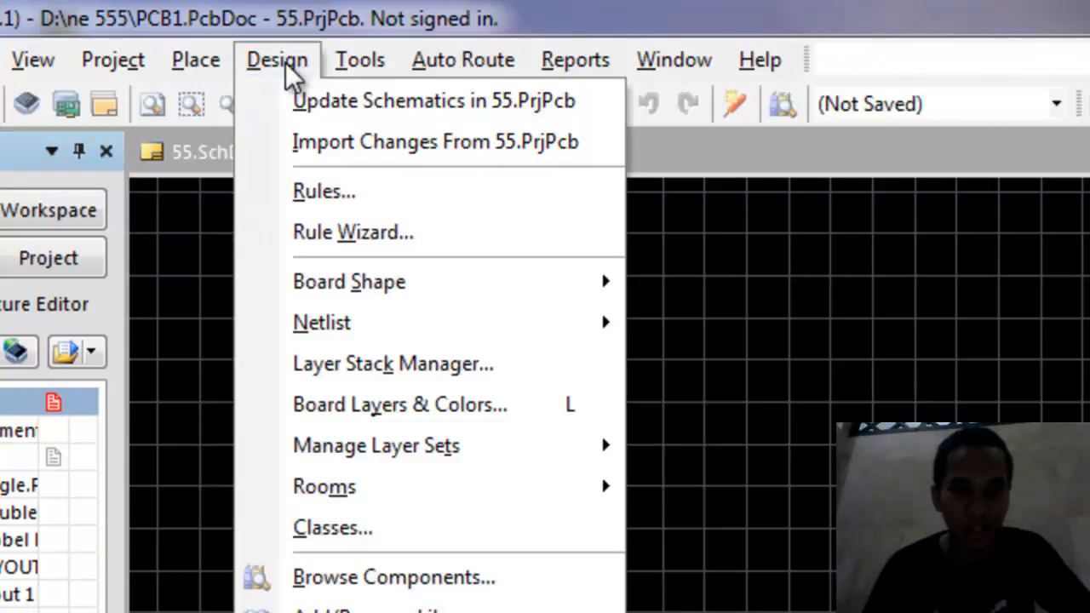
pyautogui.click(323, 142)
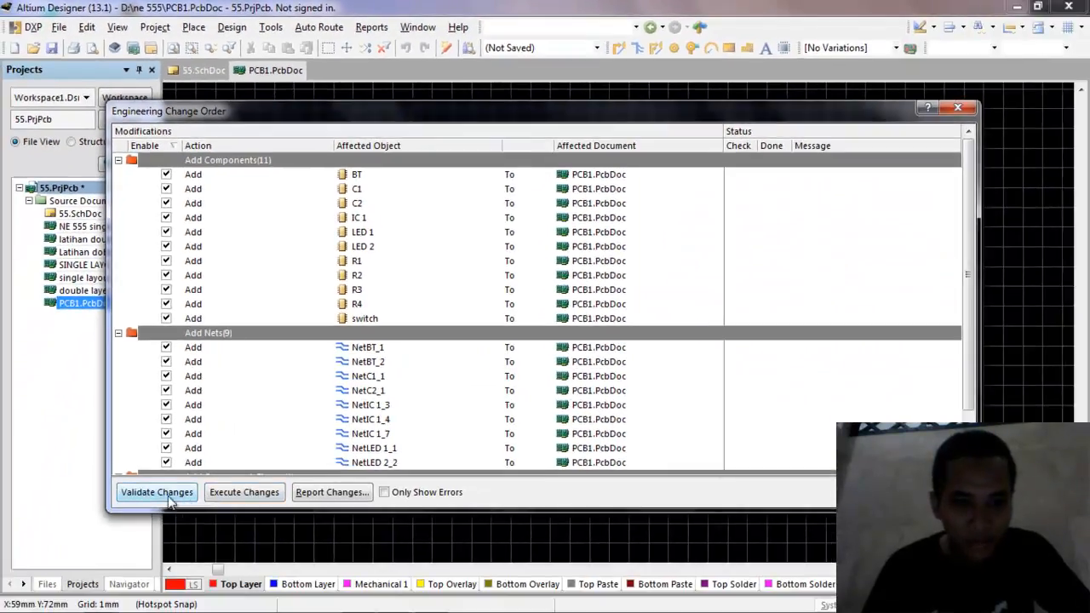
pyautogui.click(161, 493)
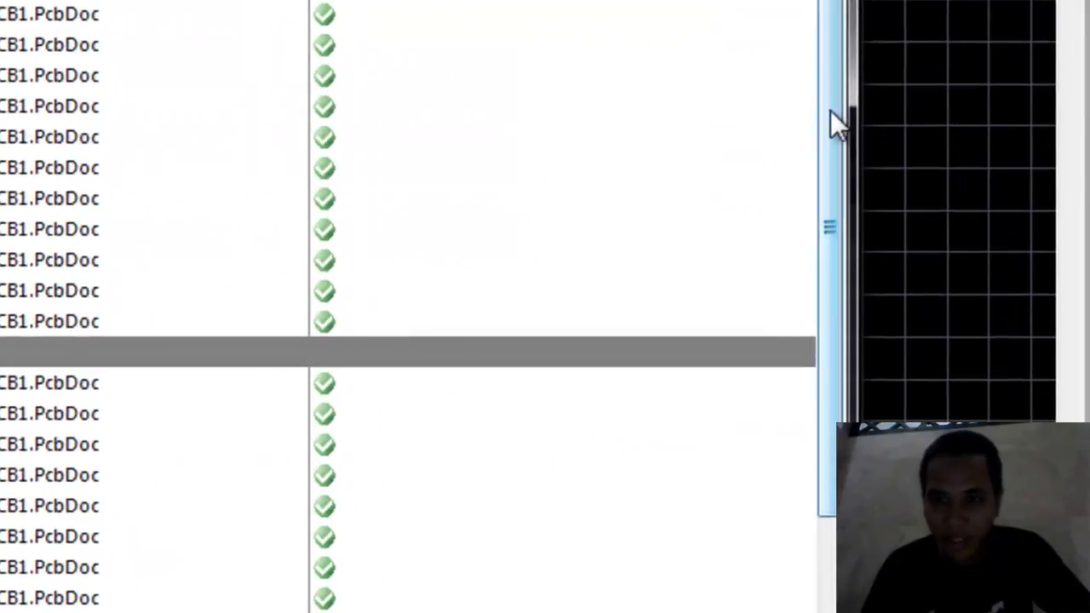
pyautogui.moveTo(970, 219); pyautogui.dragTo(970, 245)
pyautogui.moveTo(830, 164); pyautogui.dragTo(832, 244)
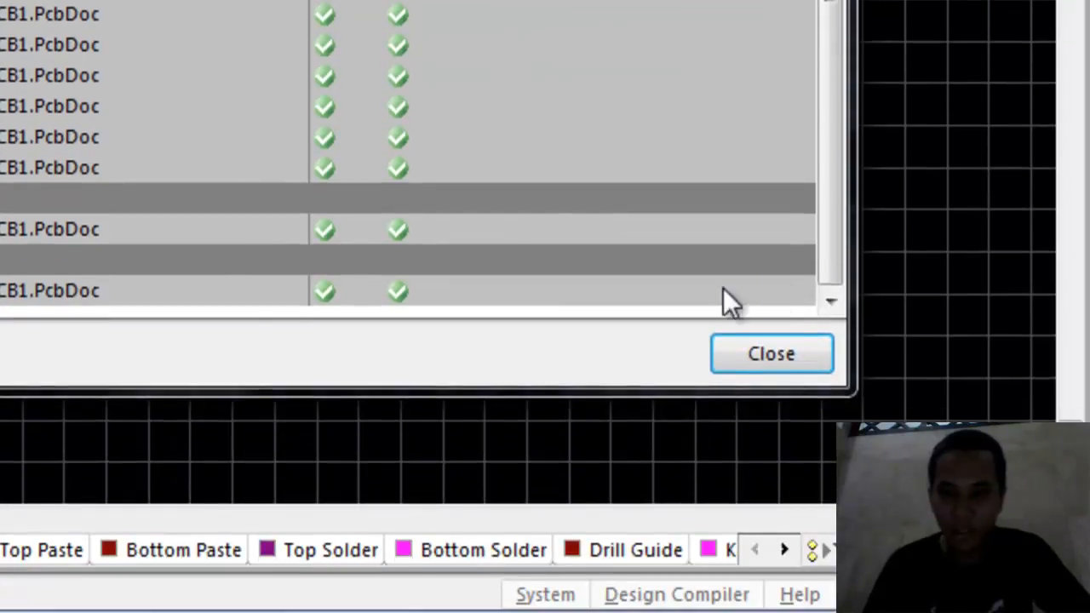
pyautogui.click(771, 366)
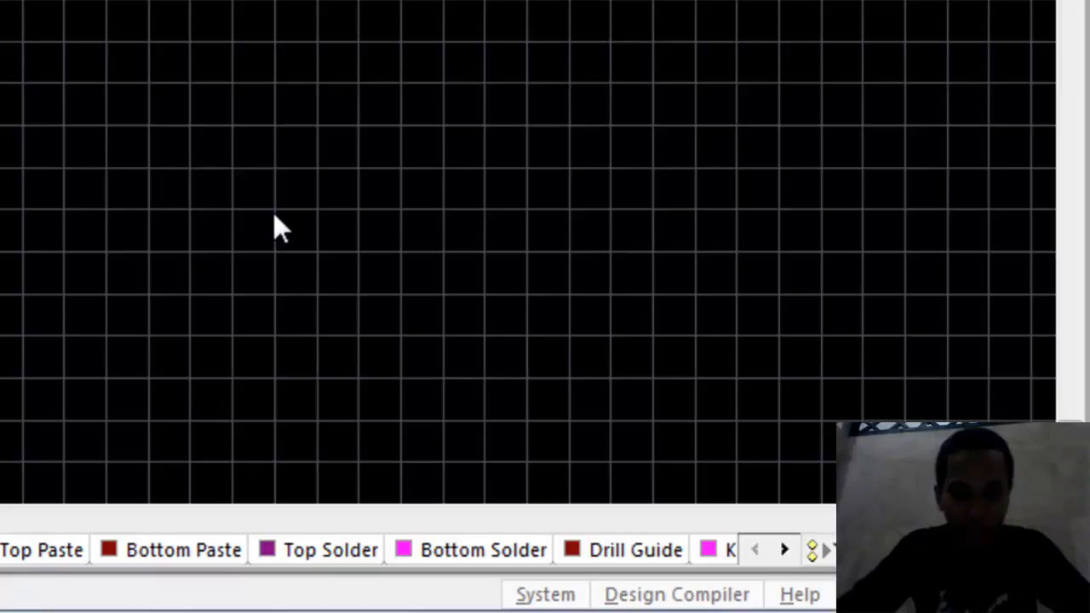
# Move room 55 with all its components onto the lower-left corner of the board area
pyautogui.press('pagedown')
pyautogui.hotkey('ctrl', 'pagedown')
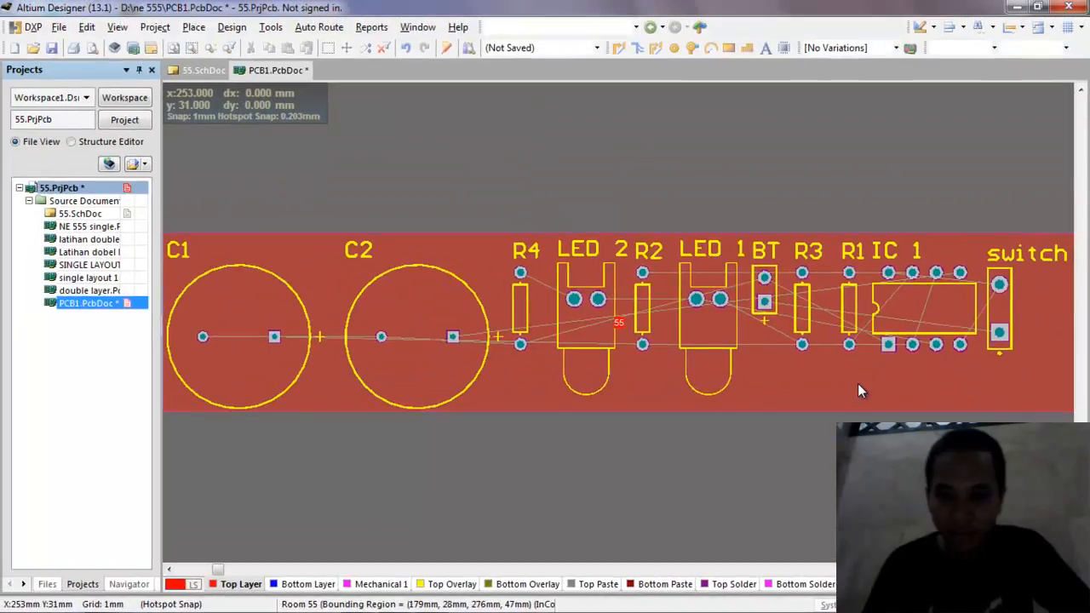
pyautogui.moveTo(858, 390); pyautogui.dragTo(463, 318)
pyautogui.moveTo(387, 311); pyautogui.dragTo(1006, 367)
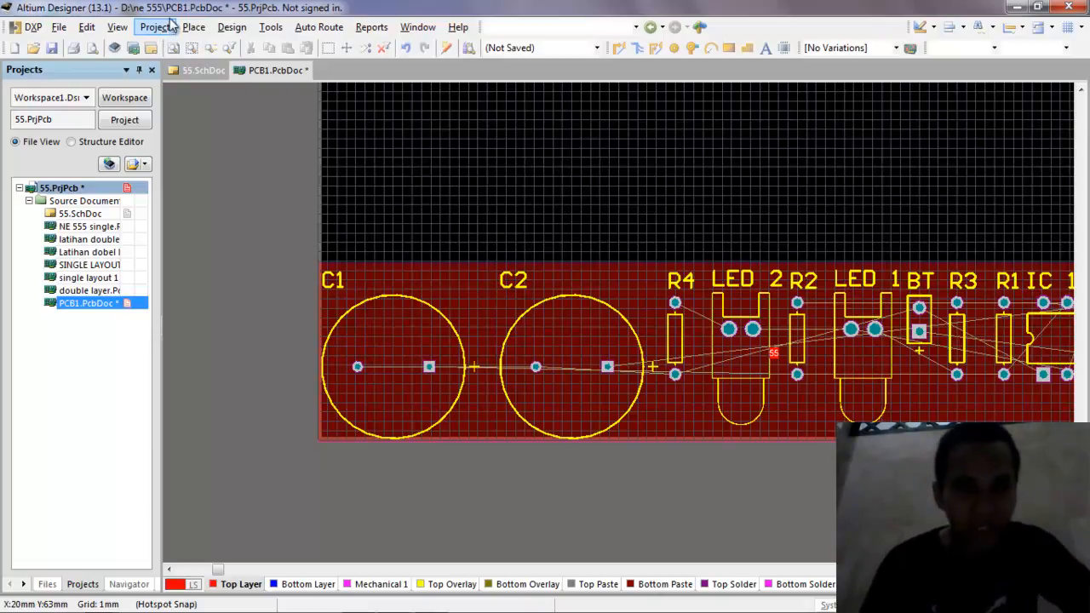
# Set the PCB's relative origin at the lower-left corner of the board and room
pyautogui.click(87, 27)
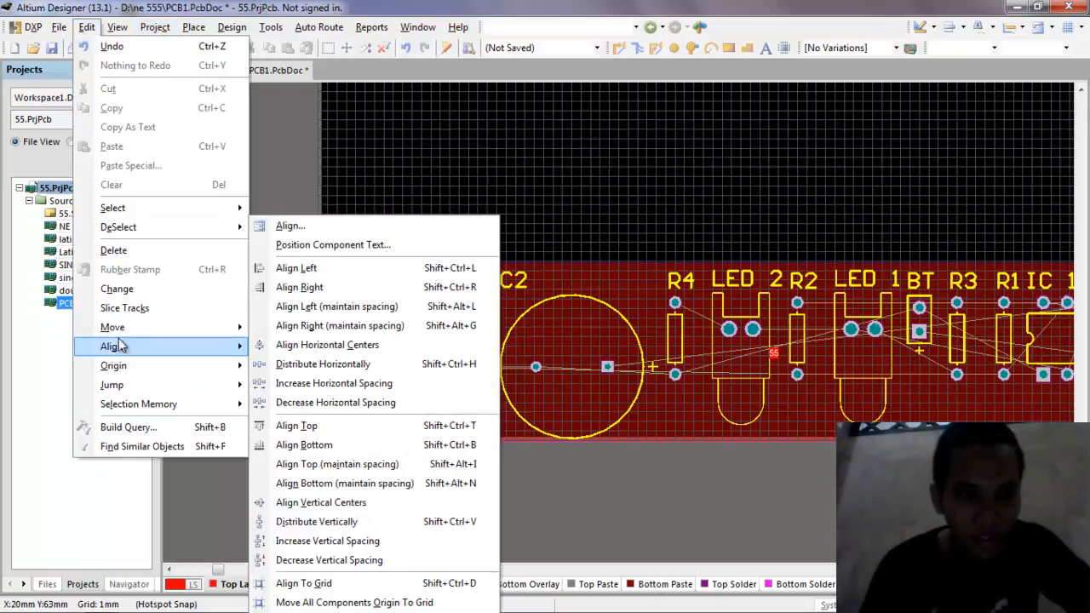
pyautogui.moveTo(175, 366)
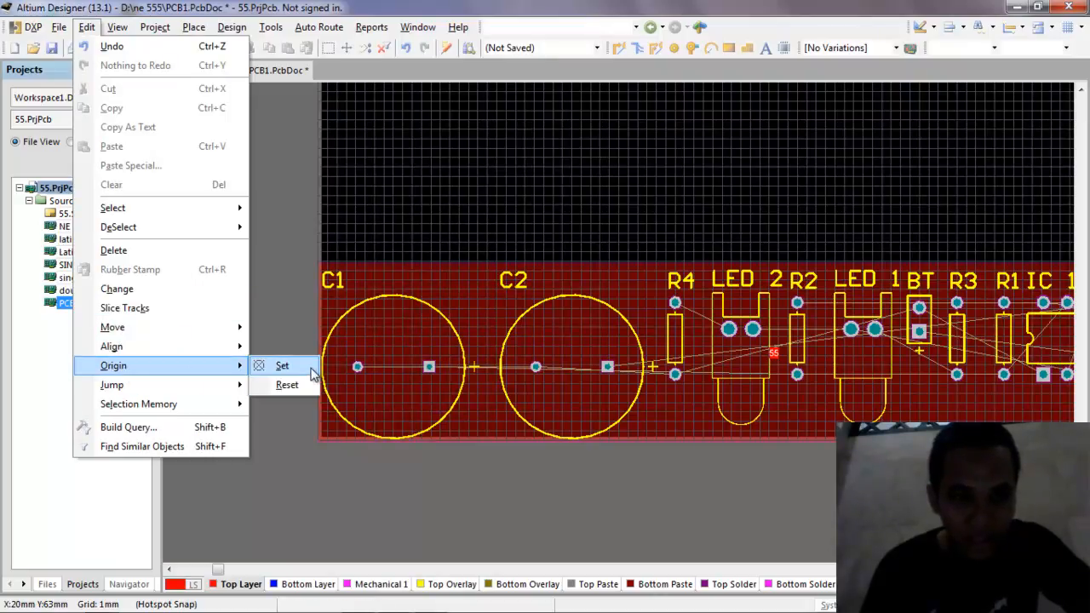
pyautogui.click(282, 366)
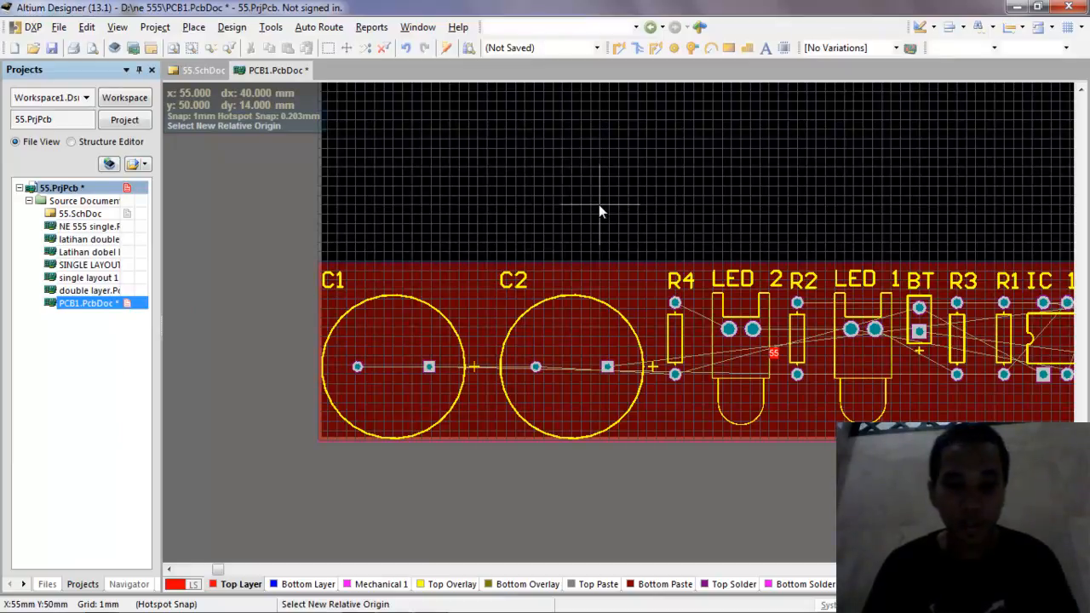
pyautogui.click(319, 439)
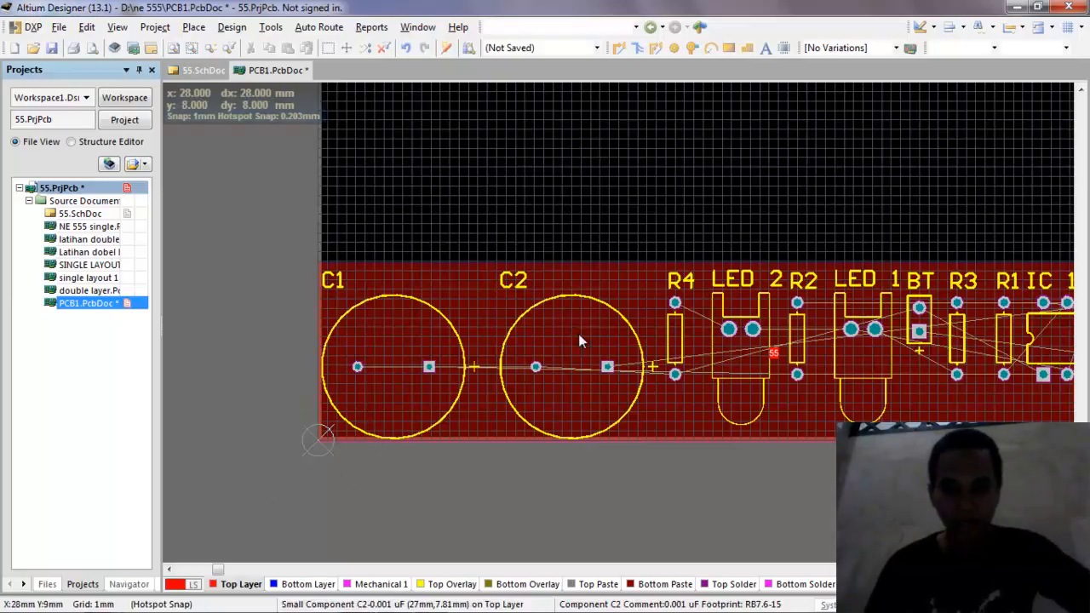
# Resize room 55 by pulling its right edge in to LED 2 and raising its upper edge above C1 and C2
pyautogui.click(622, 286)
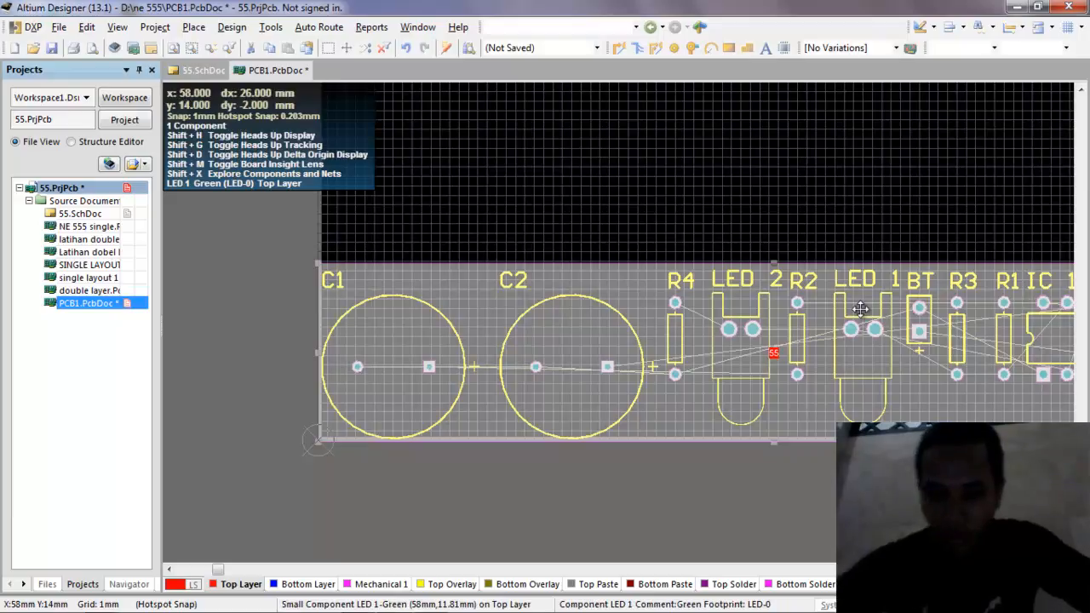
pyautogui.keyDown('ctrl'); pyautogui.scroll(-2, 860, 309); pyautogui.keyUp('ctrl')
pyautogui.click(511, 329)
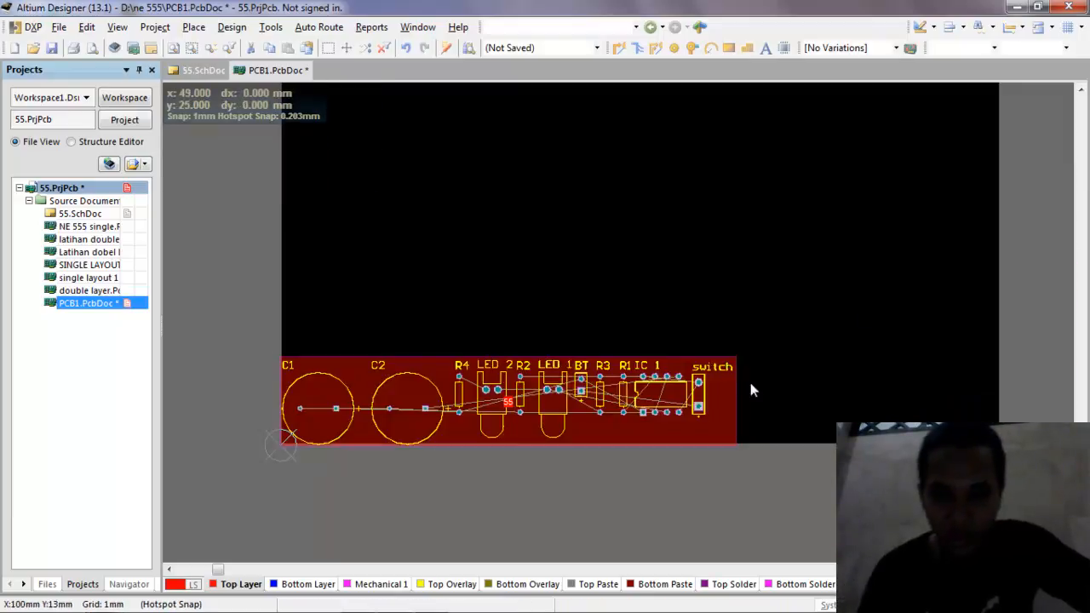
pyautogui.click(727, 394)
pyautogui.moveTo(719, 401); pyautogui.dragTo(502, 401)
pyautogui.moveTo(388, 354); pyautogui.dragTo(387, 314)
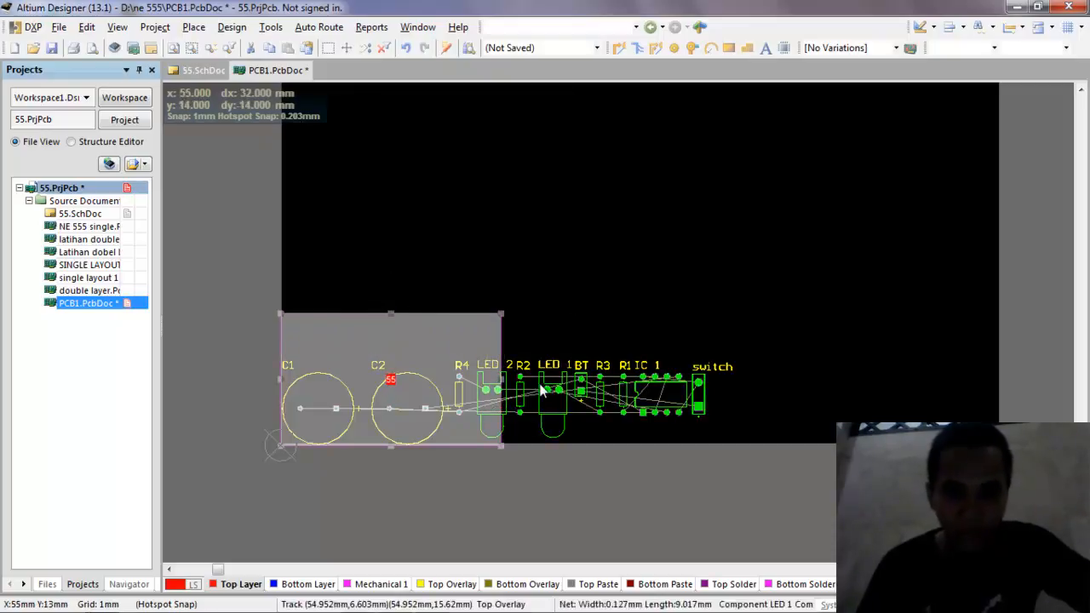
# Move LED 1 into the room above C2 and rotate it so its rounded end faces left
pyautogui.moveTo(559, 408); pyautogui.dragTo(435, 343)
pyautogui.press('space')
pyautogui.press('space')
pyautogui.press('space')
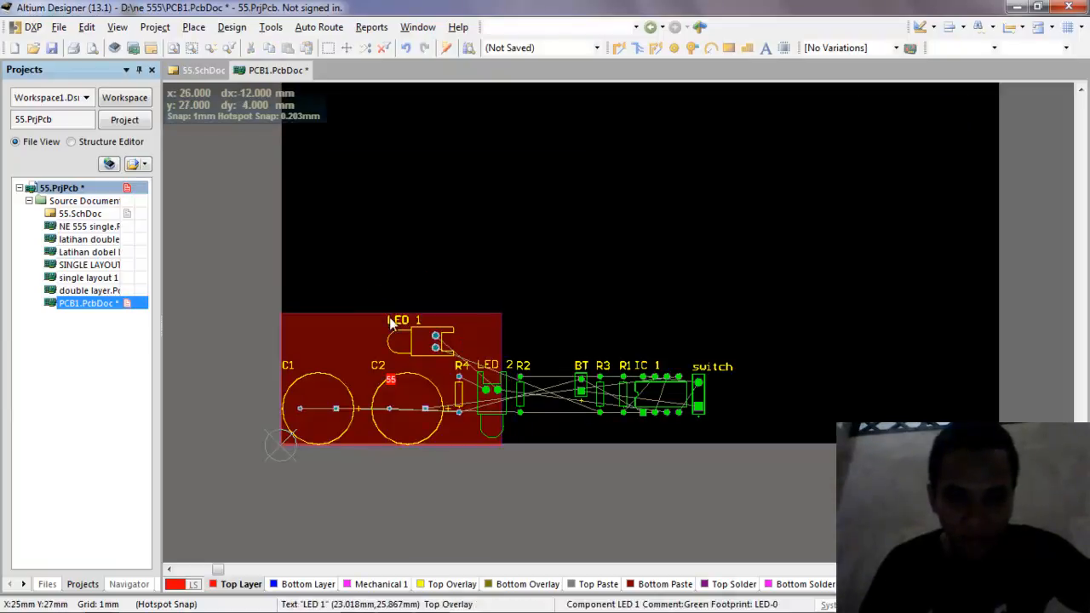
# Raise the upper edge of room 55 to about 36 mm to make space above LED 1
pyautogui.moveTo(388, 315); pyautogui.dragTo(393, 275)
pyautogui.keyDown('ctrl'); pyautogui.scroll(2, 610, 335); pyautogui.keyUp('ctrl')
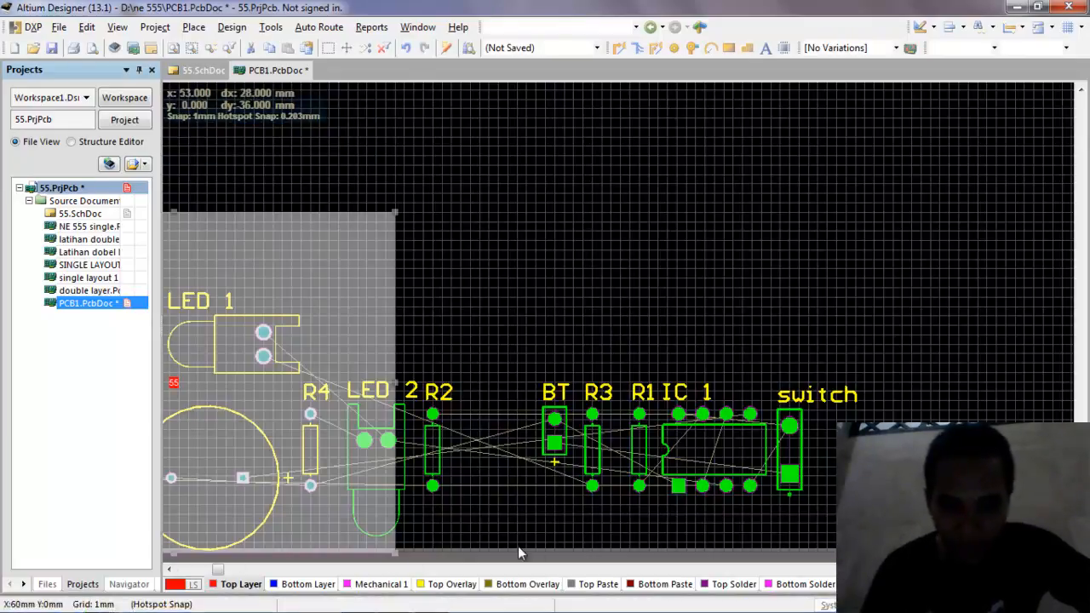
pyautogui.click(227, 572)
pyautogui.moveTo(218, 570); pyautogui.dragTo(178, 573)
pyautogui.click(870, 504)
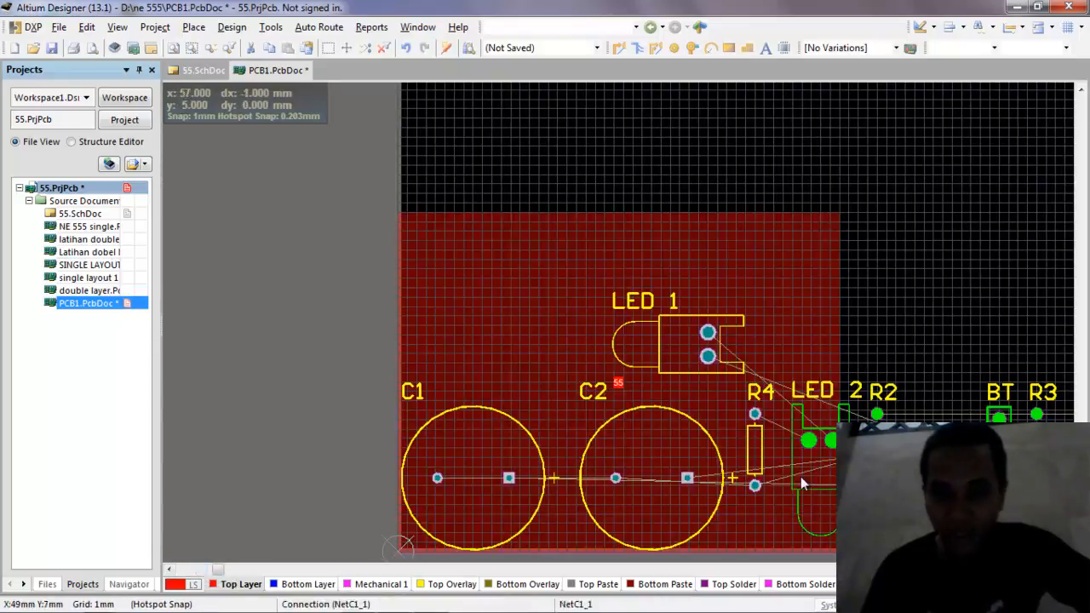
# Move LED 2 into the room directly above LED 1 and rotate it so its rounded end faces left, aligned with LED 1
pyautogui.moveTo(797, 476); pyautogui.dragTo(714, 267)
pyautogui.press('space')
pyautogui.press('space')
pyautogui.press('space')
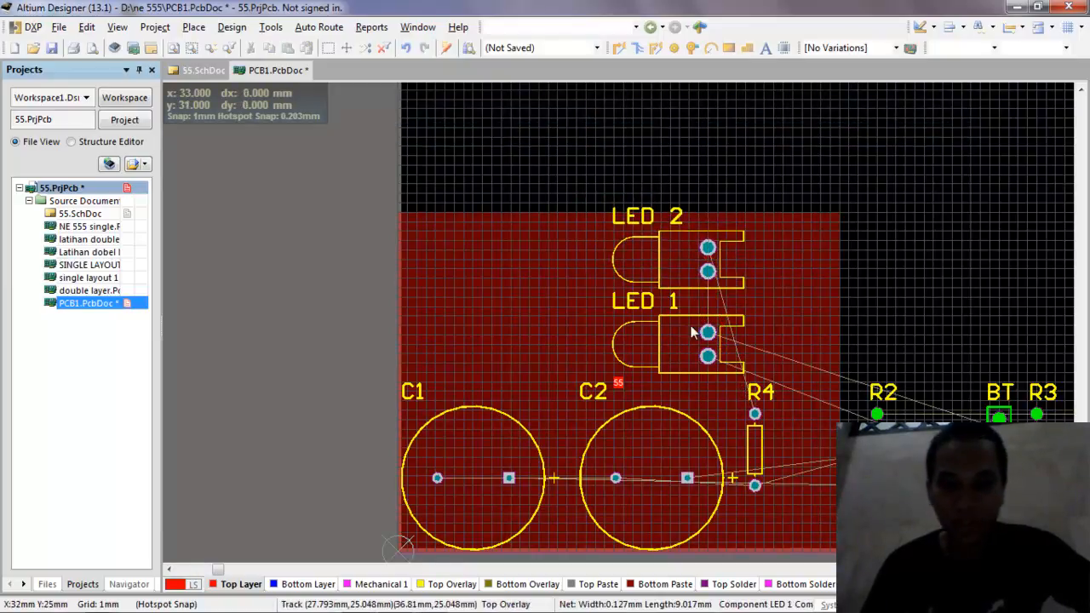
pyautogui.moveTo(675, 343); pyautogui.dragTo(709, 347)
pyautogui.moveTo(689, 257); pyautogui.dragTo(711, 269)
# Stack R2, R4 and R3 horizontally to the left of the LEDs and place BT upright in the room's upper-left area
pyautogui.moveTo(878, 430); pyautogui.dragTo(562, 255)
pyautogui.press('space')
pyautogui.moveTo(754, 443); pyautogui.dragTo(559, 298)
pyautogui.press('space')
pyautogui.moveTo(998, 415); pyautogui.dragTo(433, 271)
pyautogui.moveTo(1039, 416); pyautogui.dragTo(564, 348)
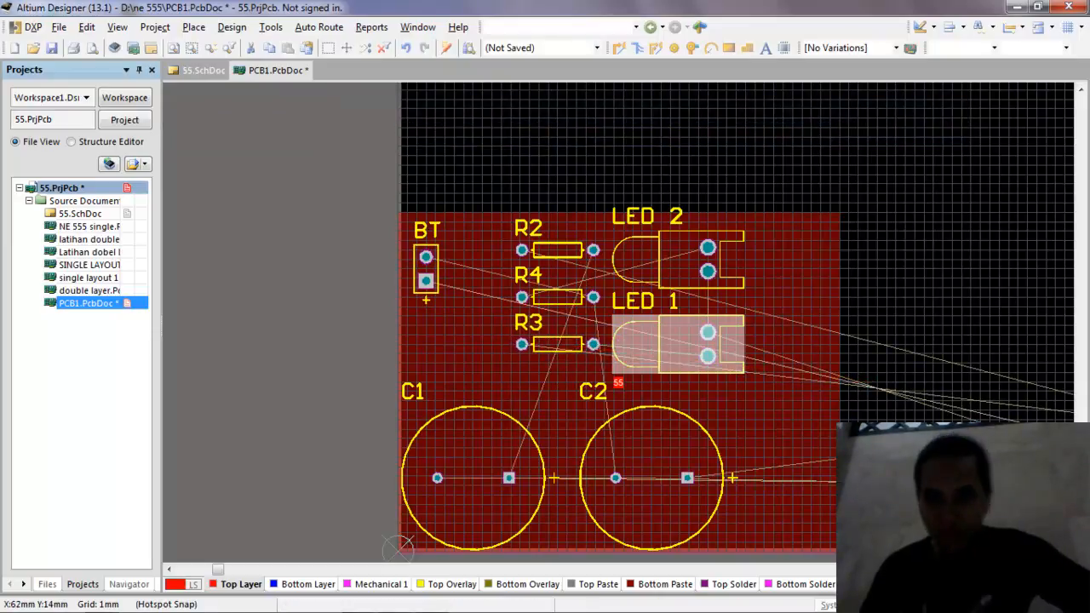
# Move IC 1 upright to the right of C2 and place the switch horizontally to the left of R3
pyautogui.scroll(-1, 1015, 364)
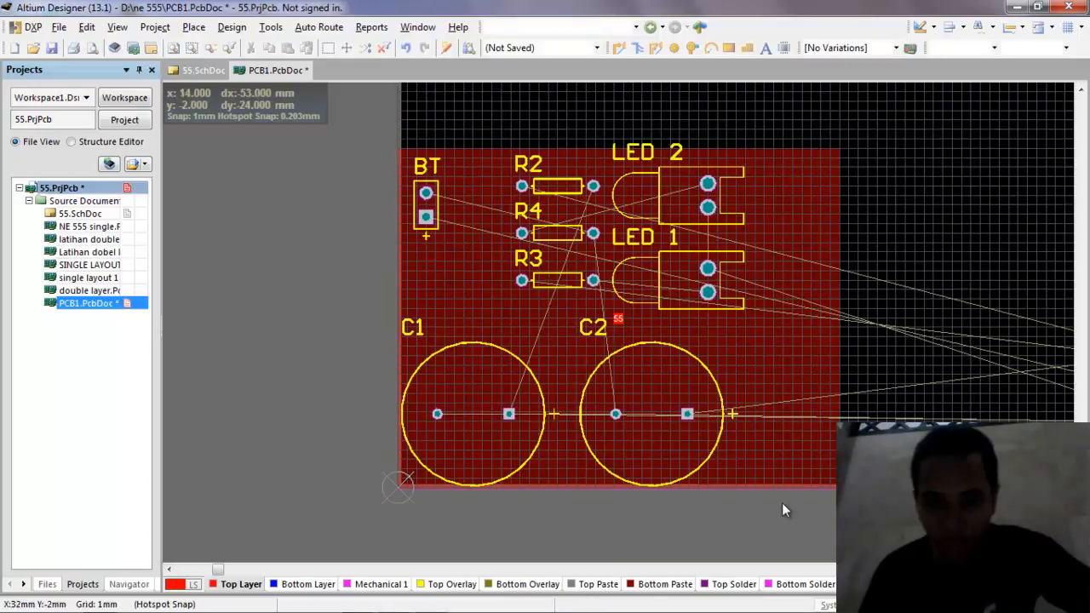
pyautogui.moveTo(219, 573)
pyautogui.mouseDown()
pyautogui.moveTo(245, 574)
pyautogui.moveTo(199, 571)
pyautogui.mouseUp()
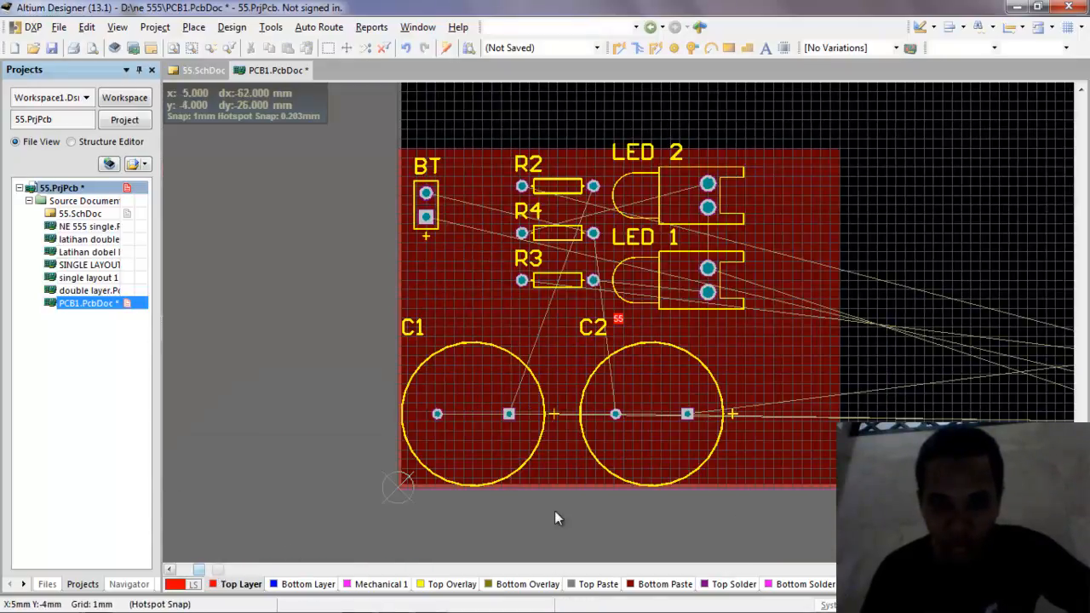
pyautogui.click(1068, 569)
pyautogui.click(1068, 569)
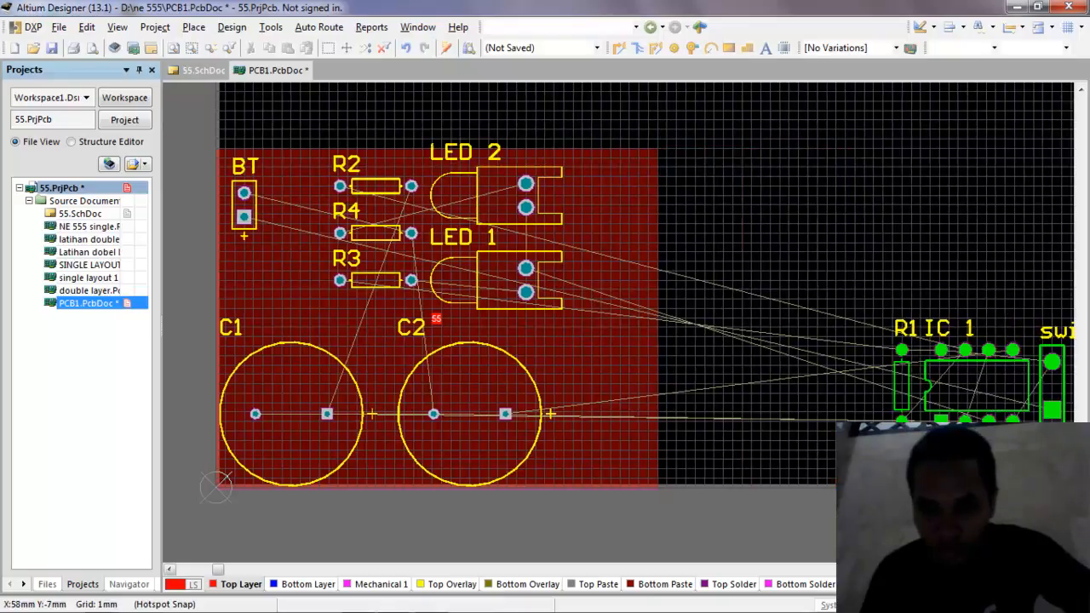
pyautogui.moveTo(968, 385); pyautogui.dragTo(610, 383)
pyautogui.press('space')
pyautogui.moveTo(1055, 387); pyautogui.dragTo(272, 290)
pyautogui.press('space')
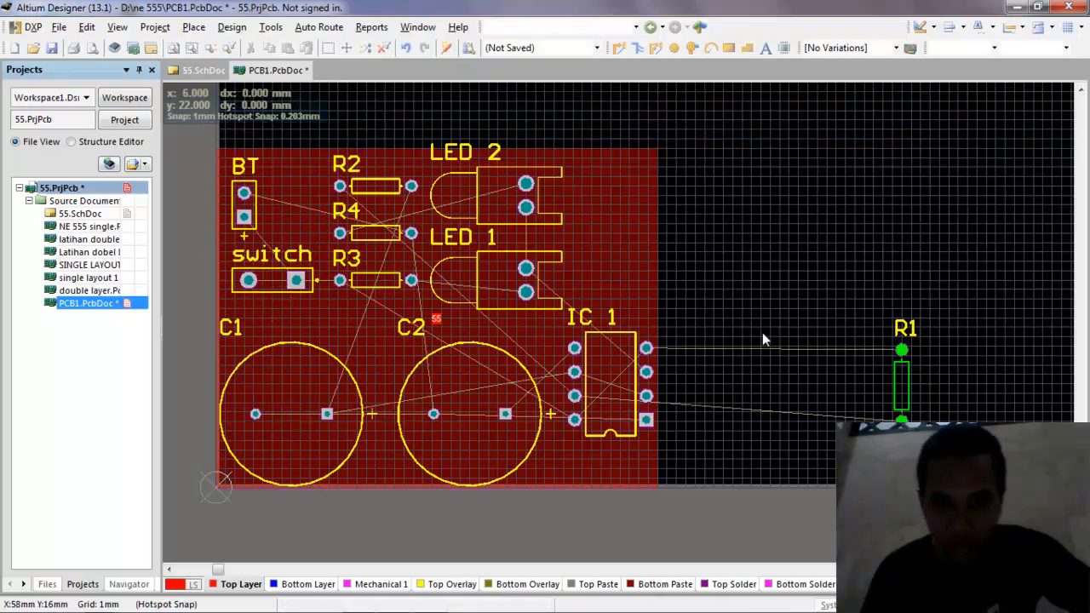
# Place R1 horizontally above the switch and reposition BT horizontally above R1, to the left of R2
pyautogui.moveTo(896, 393); pyautogui.dragTo(307, 171)
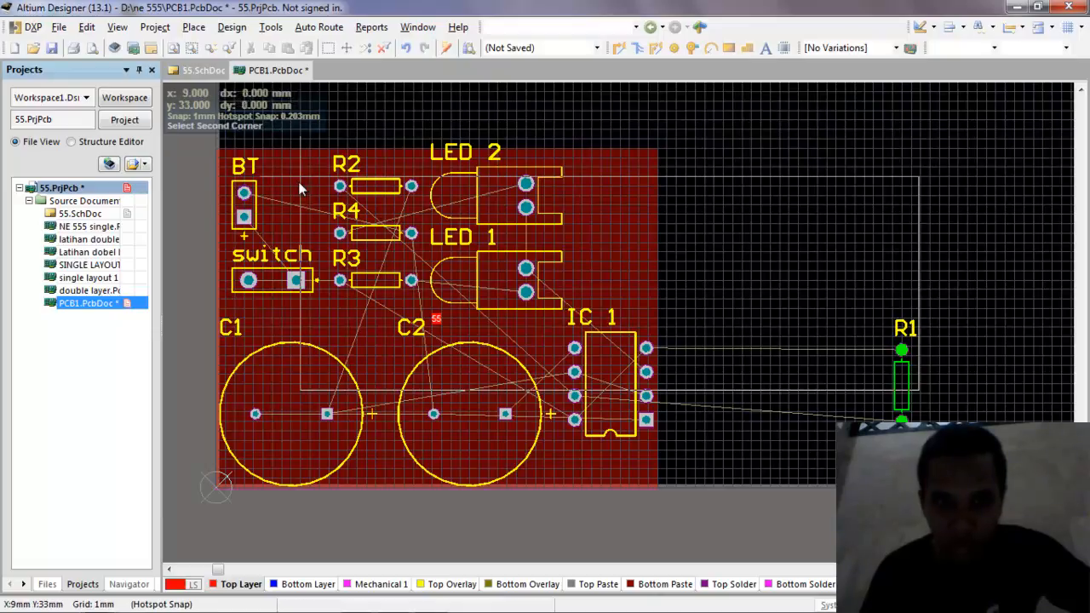
pyautogui.click(816, 287)
pyautogui.moveTo(896, 383); pyautogui.dragTo(299, 195)
pyautogui.press('space')
pyautogui.press('space')
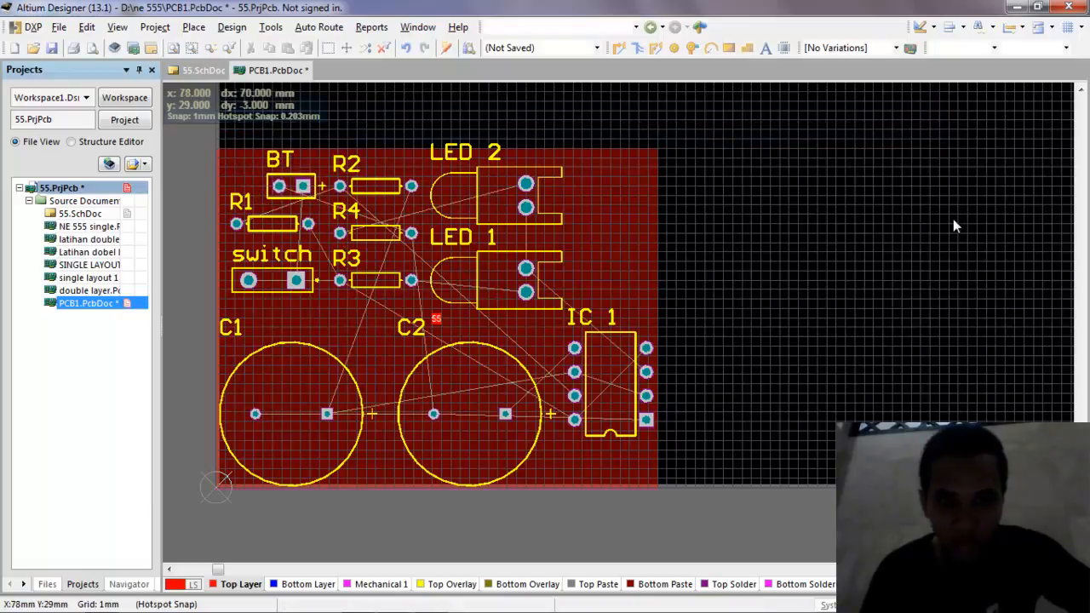
# Shift C2 toward the room's right edge and move IC 1 into the gap between C1 and C2
pyautogui.moveTo(596, 362); pyautogui.dragTo(341, 388)
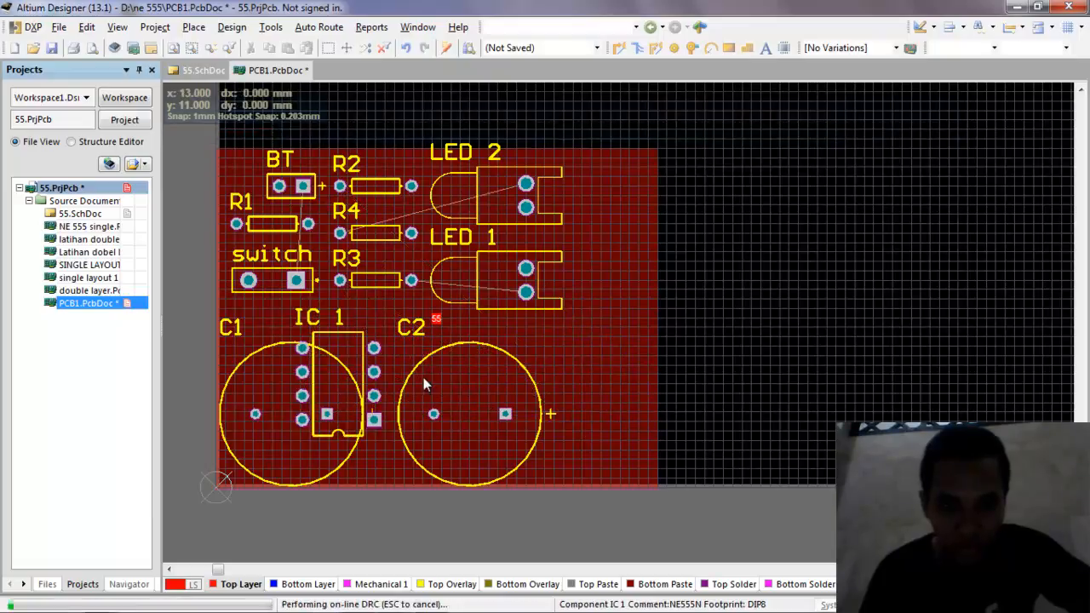
pyautogui.click(467, 393)
pyautogui.moveTo(467, 393); pyautogui.dragTo(552, 392)
pyautogui.click(349, 350)
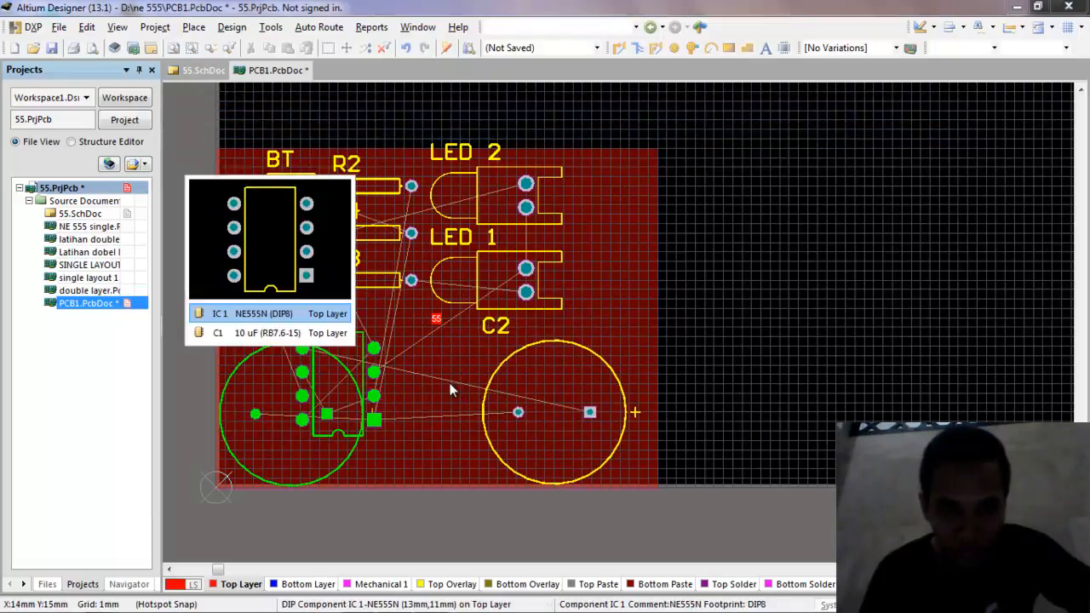
pyautogui.click(288, 315)
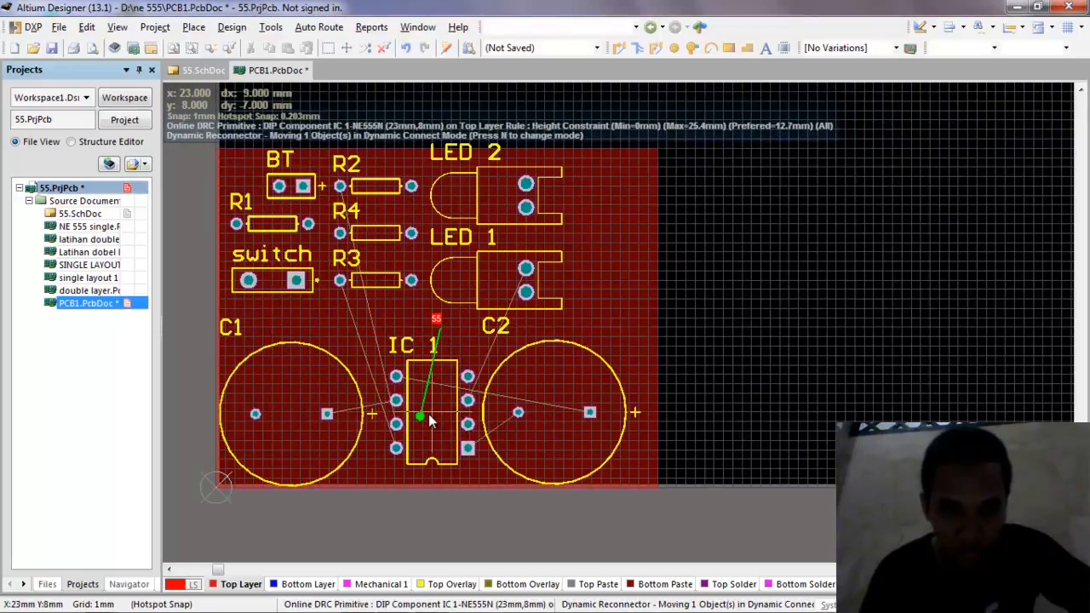
pyautogui.click(428, 414)
# Resize room 55 to 46 mm wide and 37 mm high by adjusting its upper and right edges
pyautogui.click(576, 290)
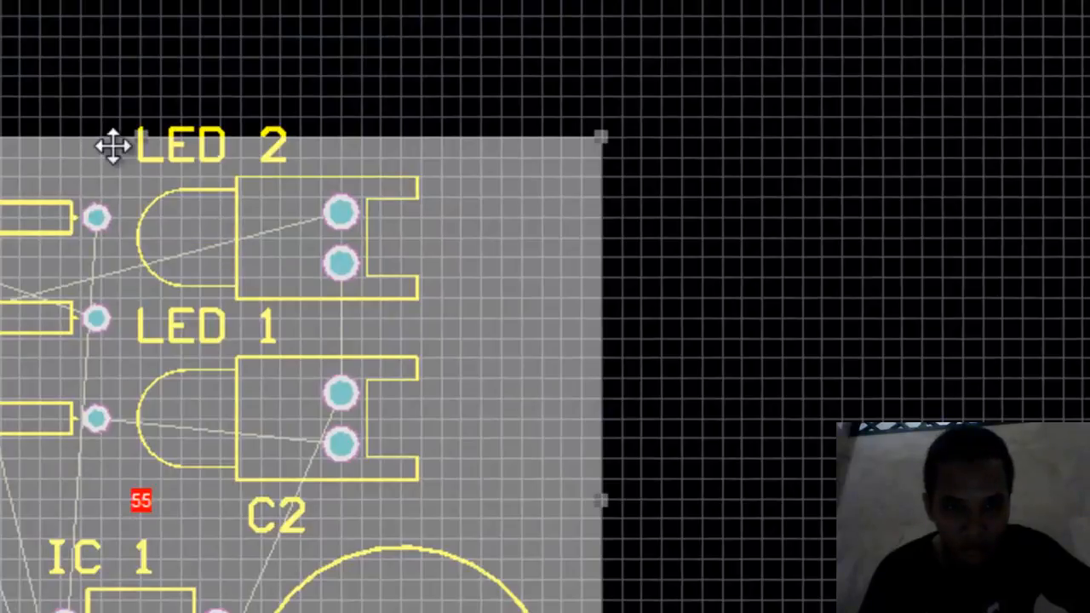
pyautogui.click(109, 130)
pyautogui.click(105, 162)
pyautogui.moveTo(136, 133); pyautogui.dragTo(145, 120)
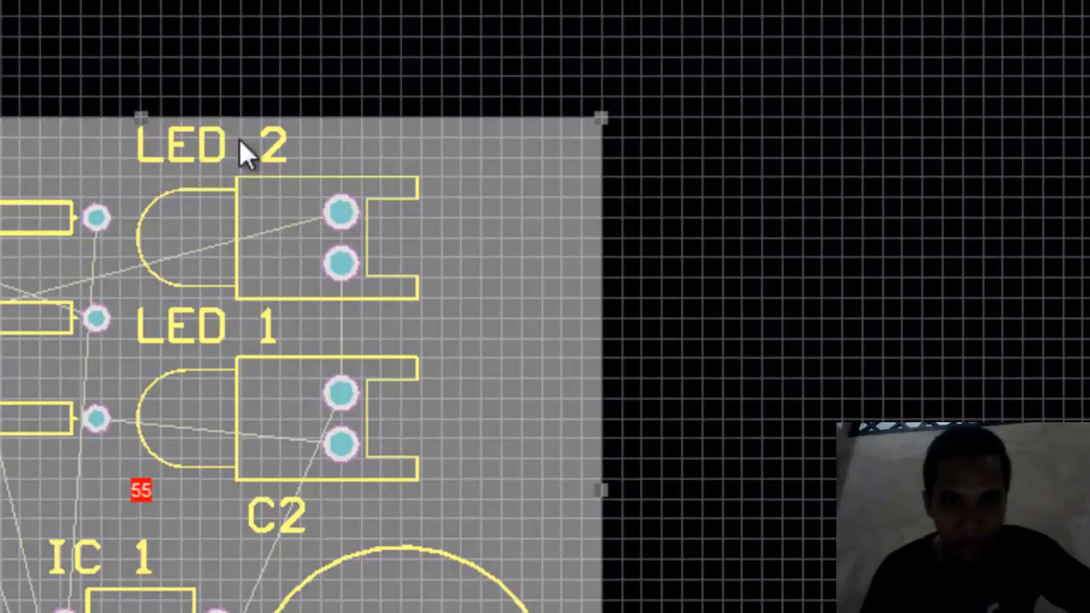
pyautogui.click(852, 432)
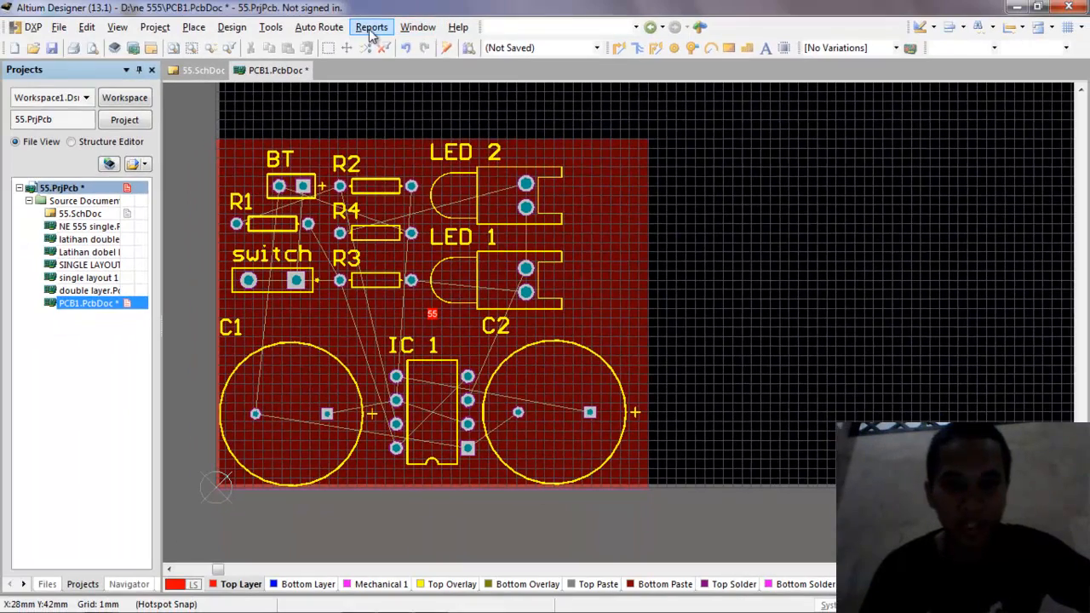
# Check the board dimensions in the board information report and close it
pyautogui.click(369, 28)
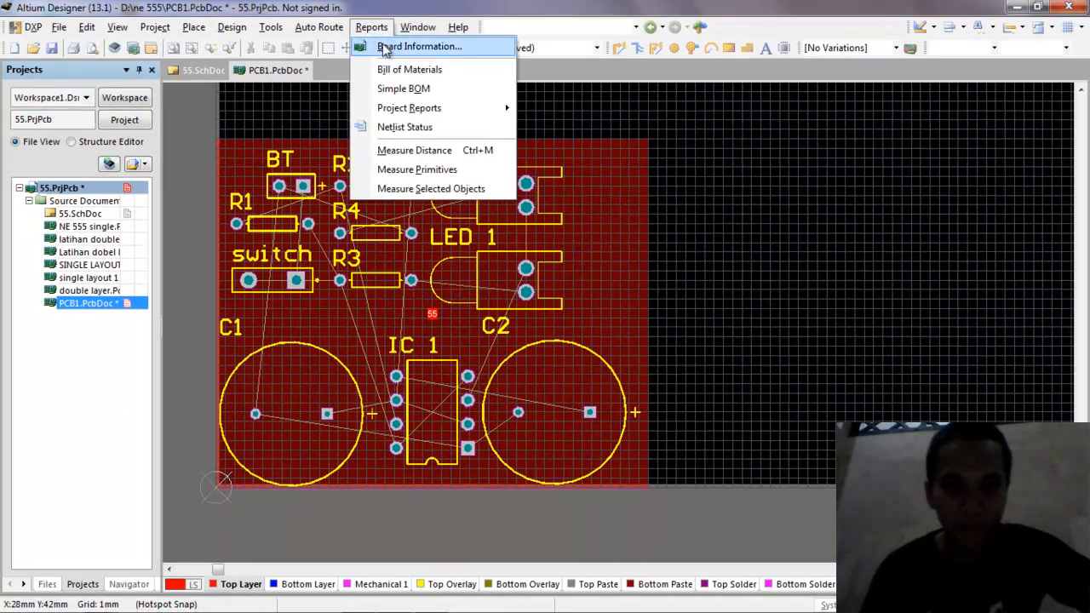
pyautogui.click(392, 46)
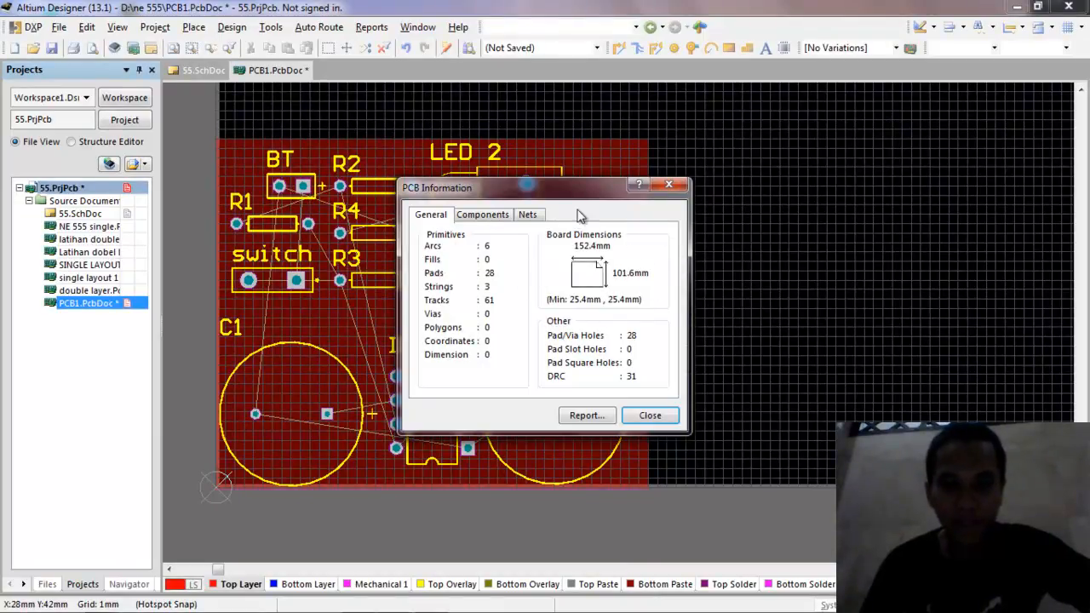
pyautogui.press('Escape')
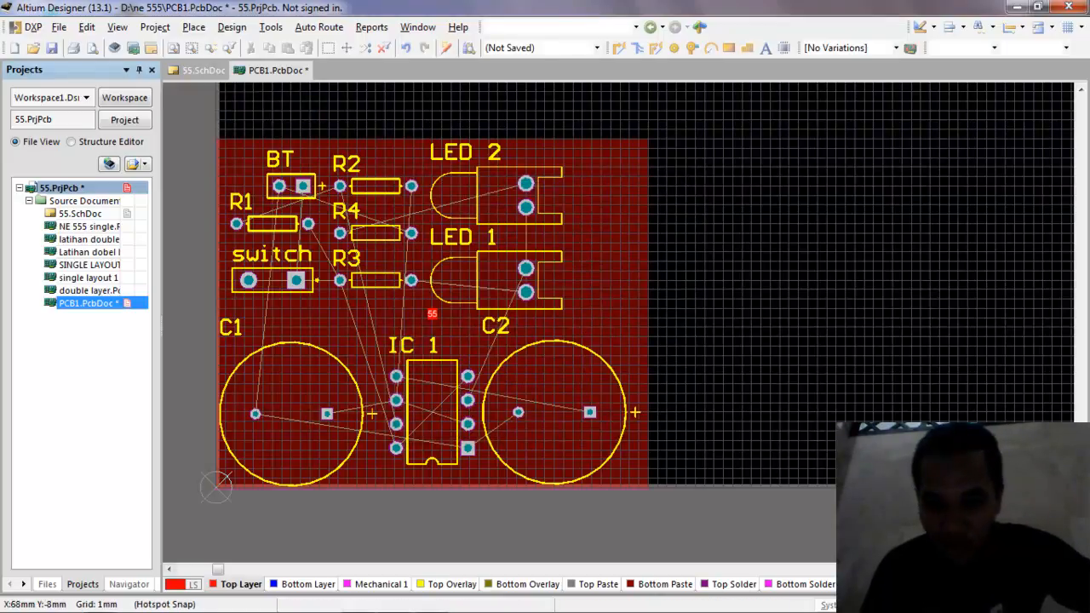
# Draw a 46 mm line on the Keep-Out Layer along the upper edge of room 55, starting at its upper-left corner
pyautogui.click(933, 585)
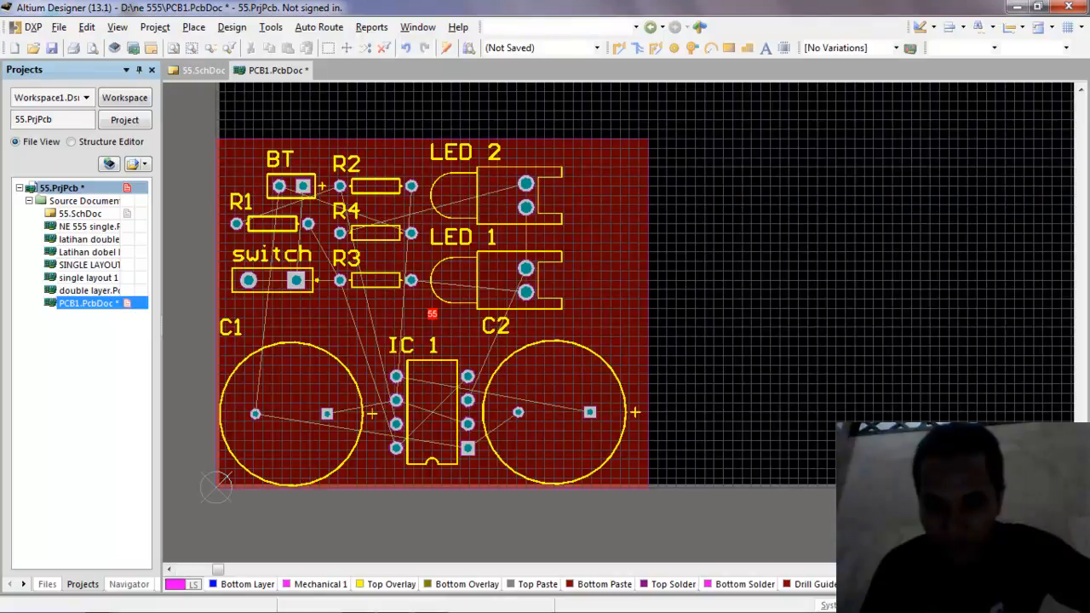
pyautogui.click(194, 28)
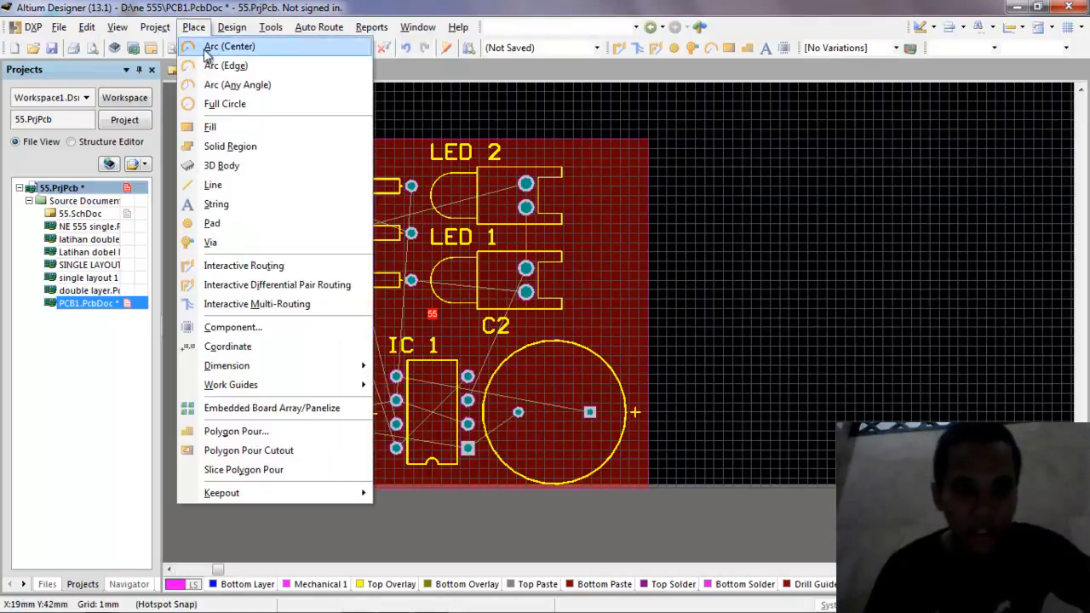
pyautogui.click(211, 185)
pyautogui.keyDown('ctrl'); pyautogui.scroll(3, 262, 127); pyautogui.keyUp('ctrl')
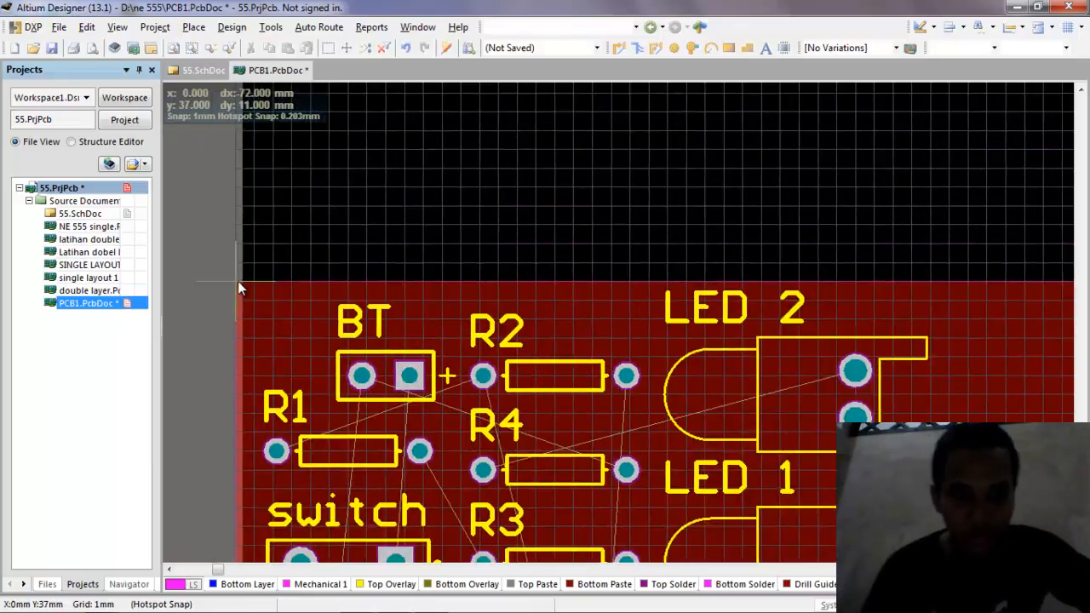
pyautogui.click(238, 281)
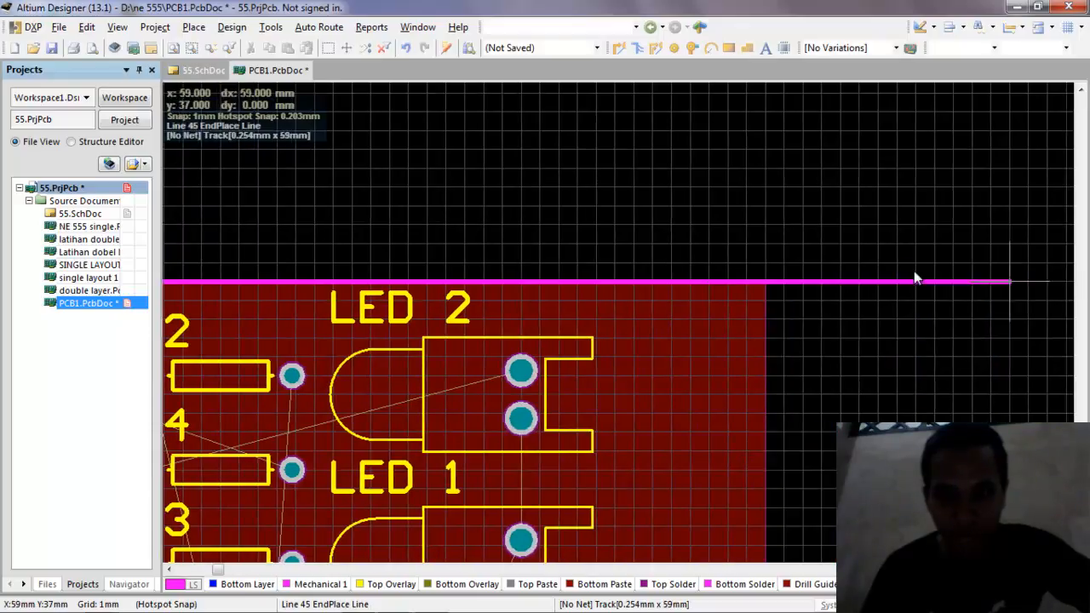
pyautogui.click(766, 282)
# Complete the 46 × 37 mm keep-out outline along the room's right, lower and left edges, closing it at the upper-left corner
pyautogui.scroll(-6, 757, 366)
pyautogui.scroll(-3, 761, 354)
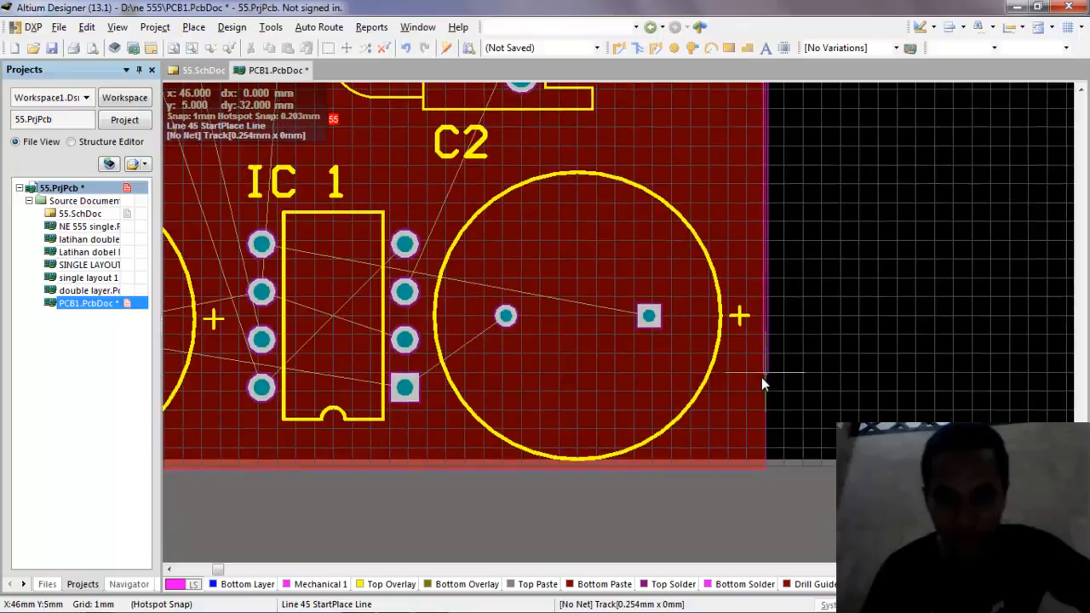
pyautogui.click(763, 471)
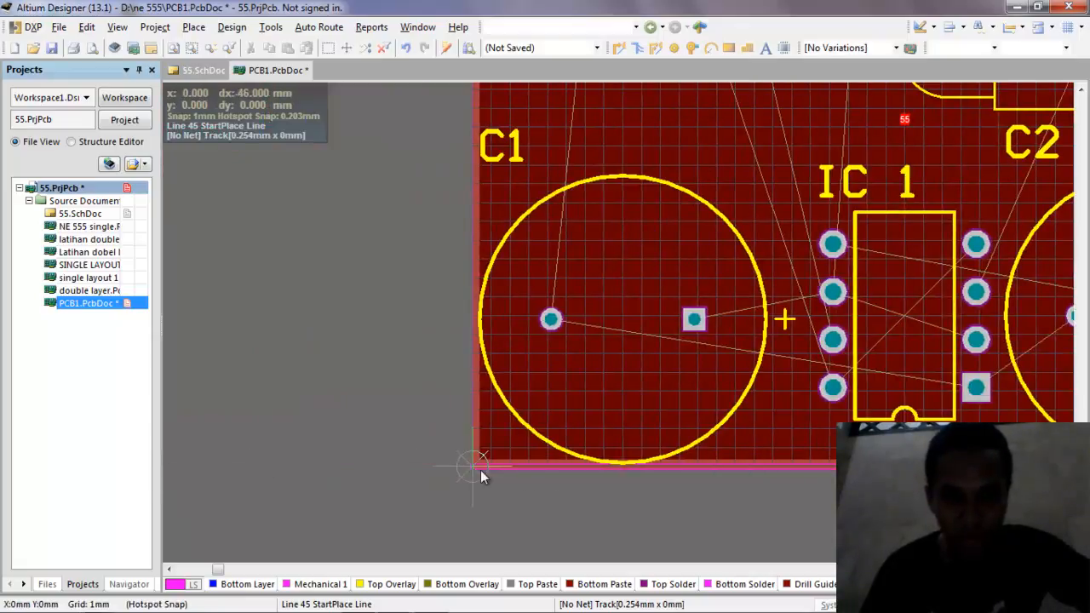
pyautogui.click(478, 469)
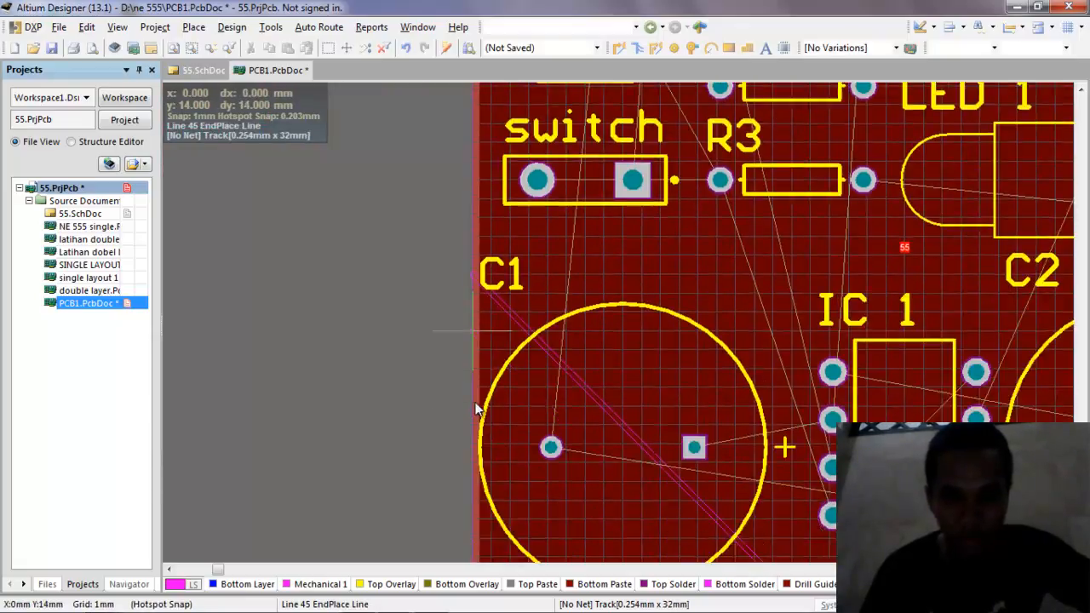
pyautogui.rightClick(478, 533)
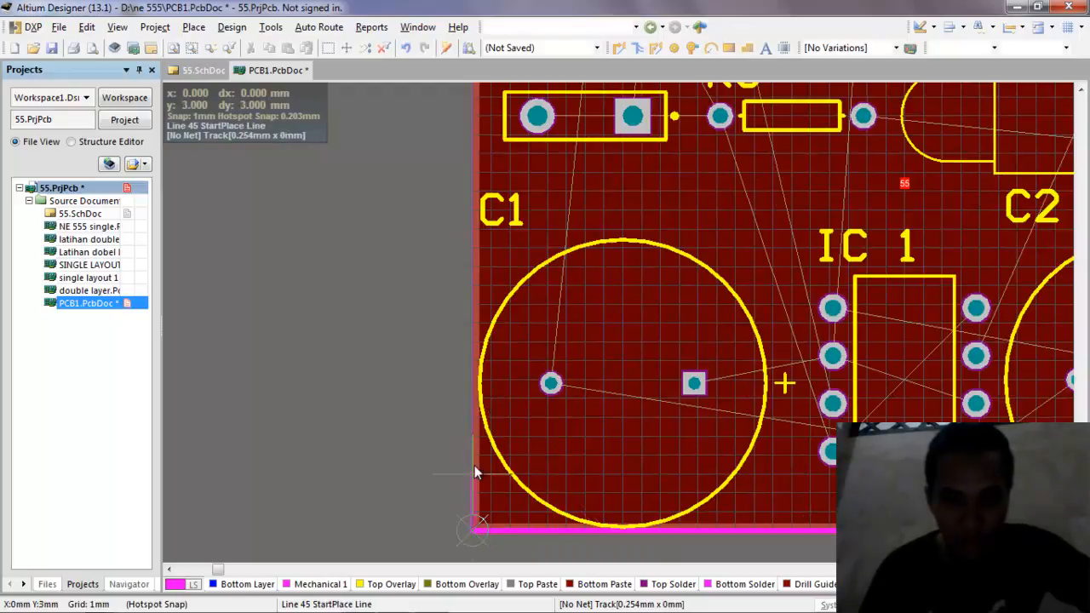
pyautogui.scroll(4, 473, 346)
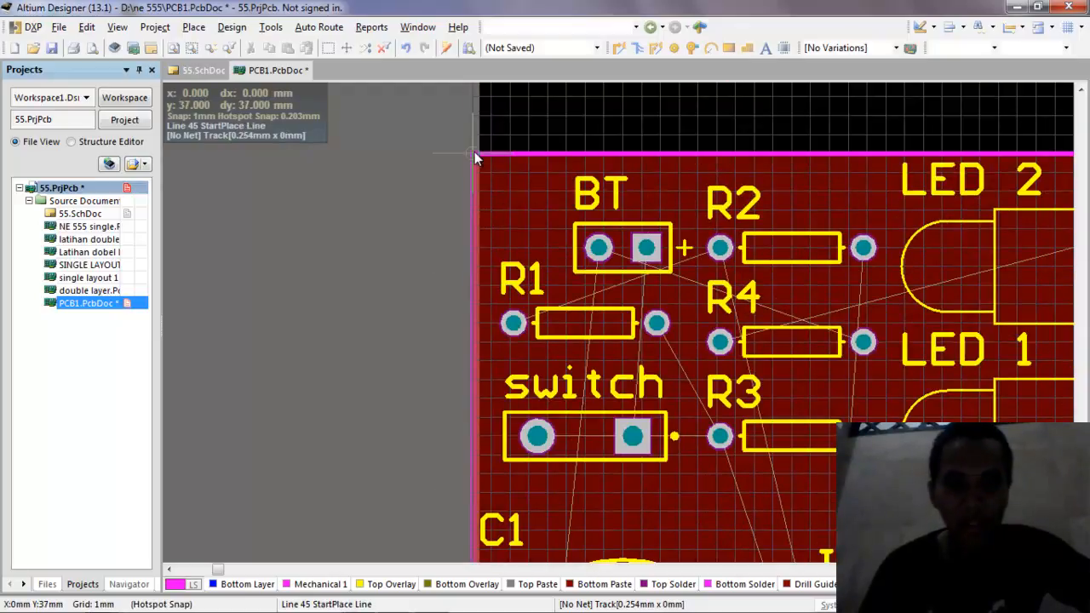
pyautogui.click(475, 155)
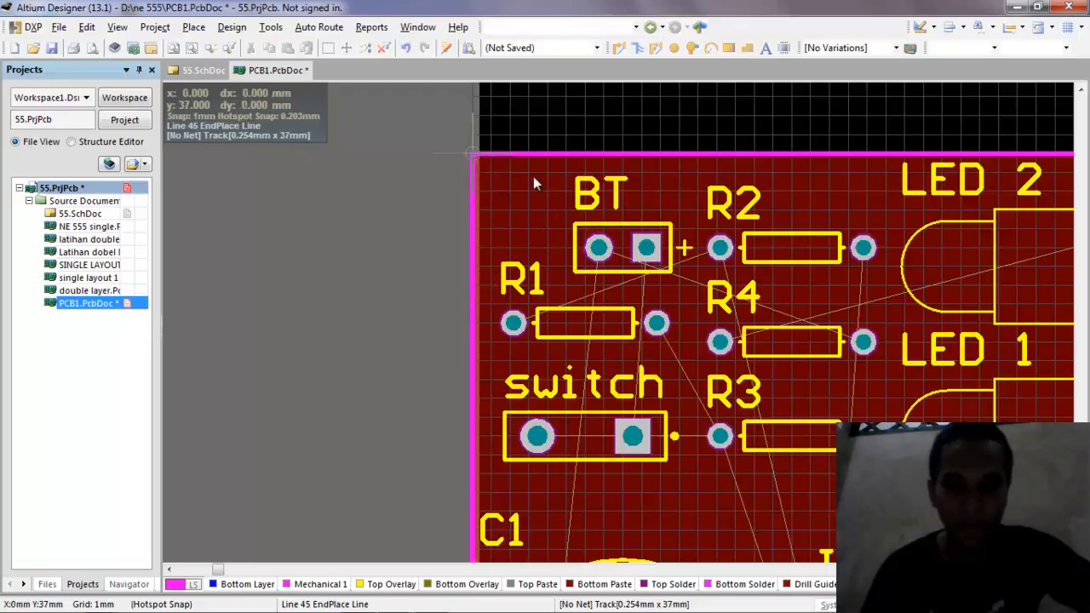
pyautogui.rightClick(477, 163)
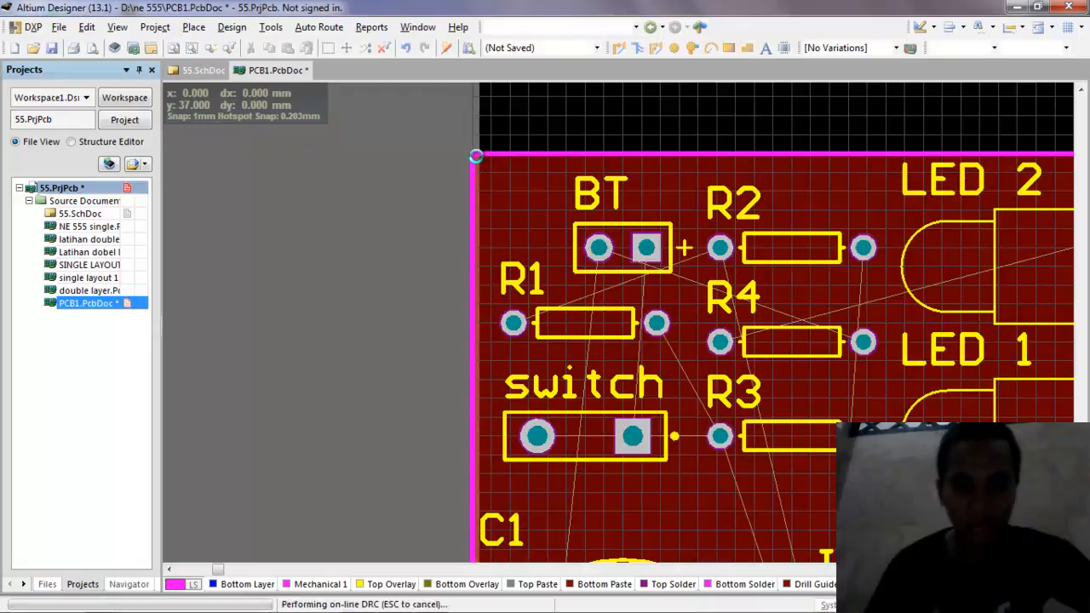
pyautogui.keyDown('ctrl'); pyautogui.scroll(-2, 539, 203); pyautogui.keyUp('ctrl')
pyautogui.rightClick(539, 204)
# Select all outline tracks with Find Similar Objects from the upper line, matching the same KeepOutLayer
pyautogui.scroll(-3, 468, 541)
pyautogui.scroll(4, 462, 532)
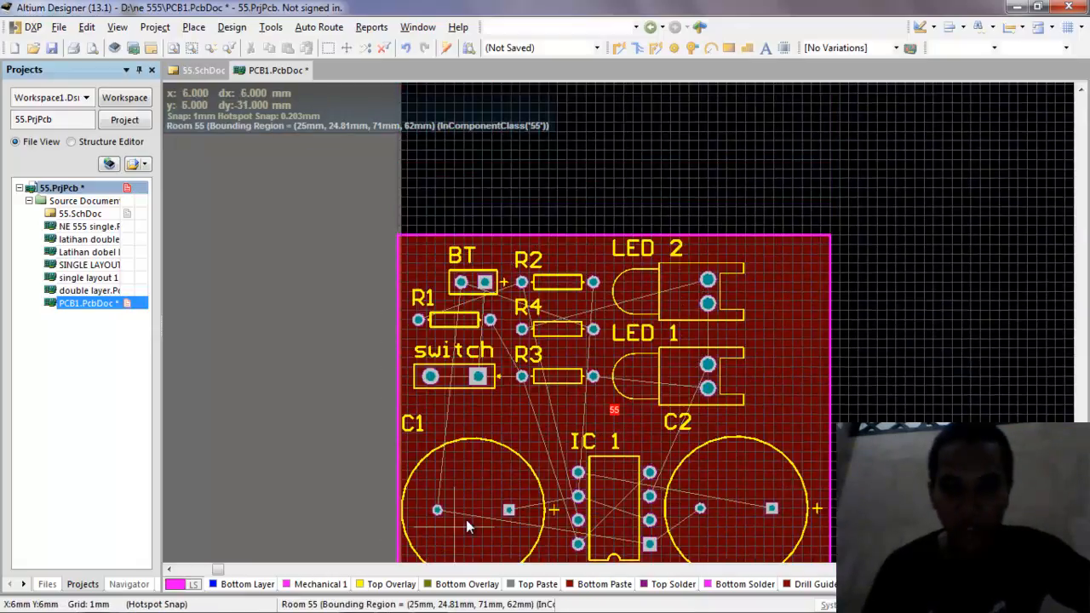
pyautogui.scroll(-1, 536, 344)
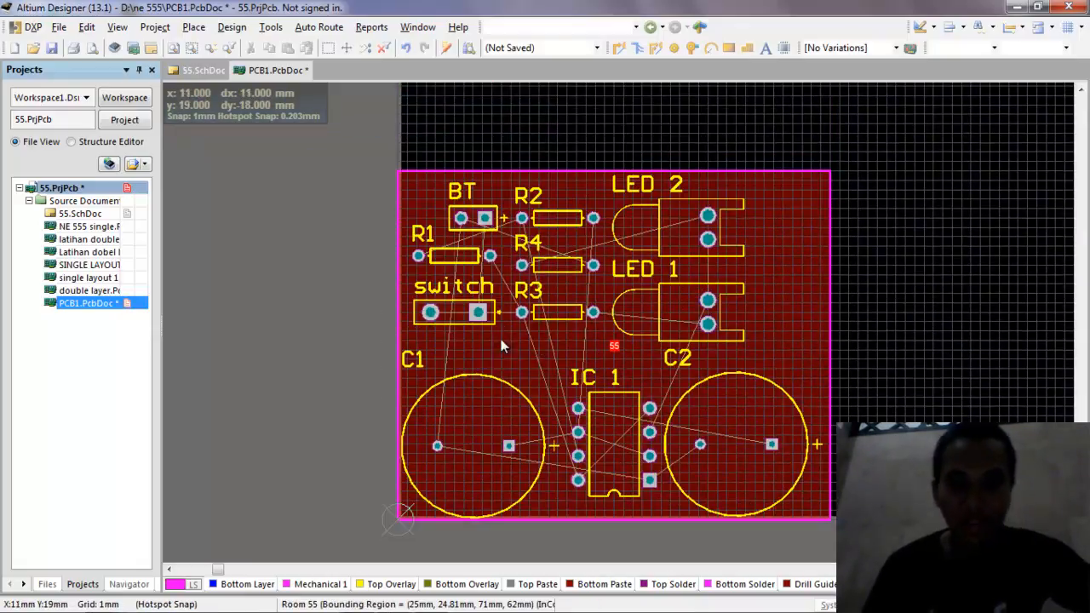
pyautogui.click(589, 171)
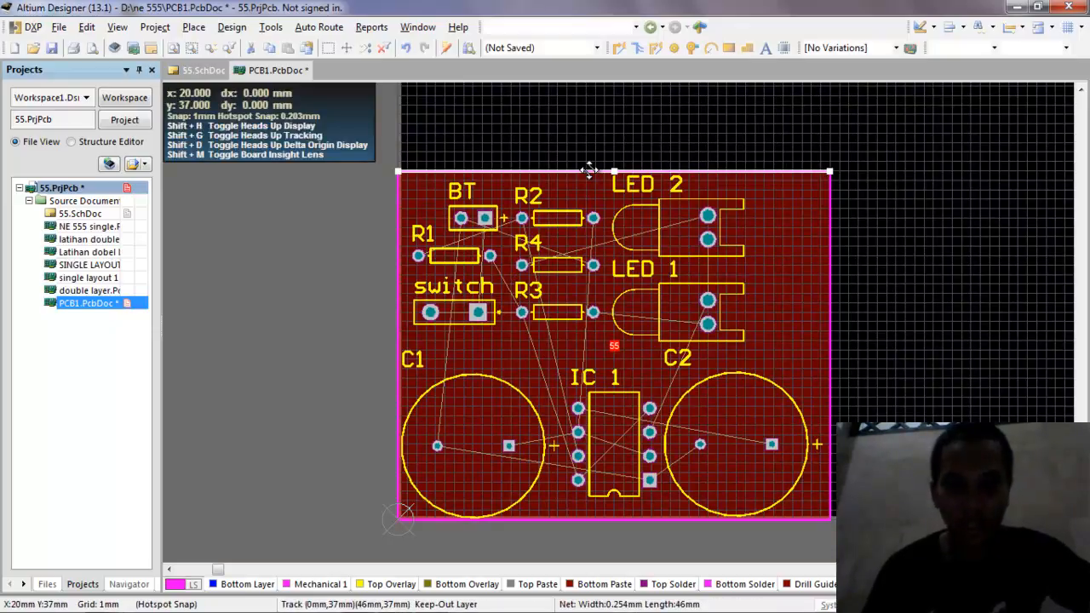
pyautogui.rightClick(589, 170)
pyautogui.click(647, 173)
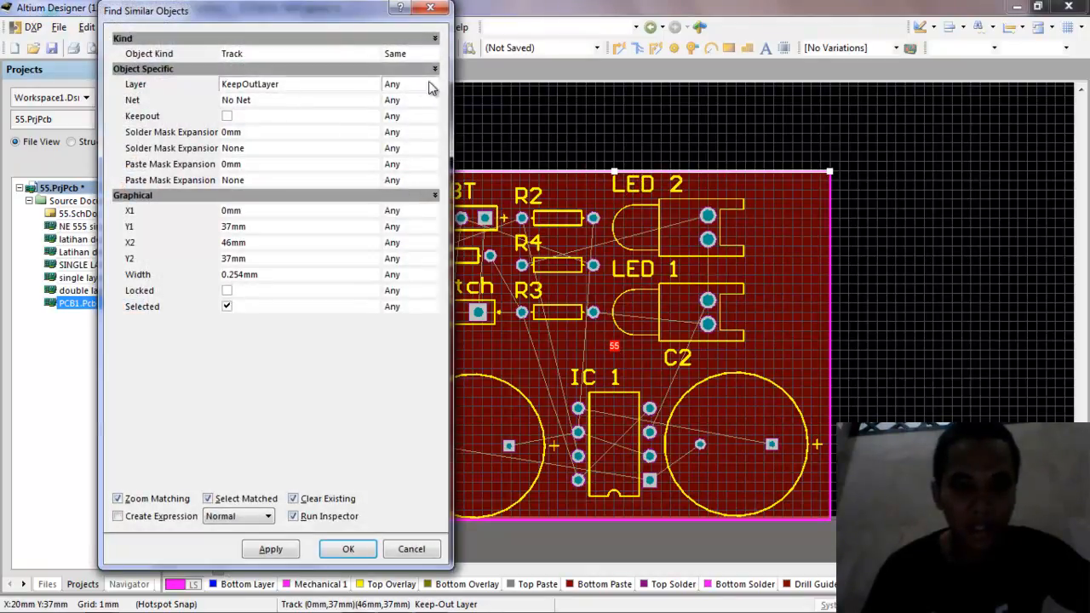
pyautogui.click(419, 109)
pyautogui.click(345, 549)
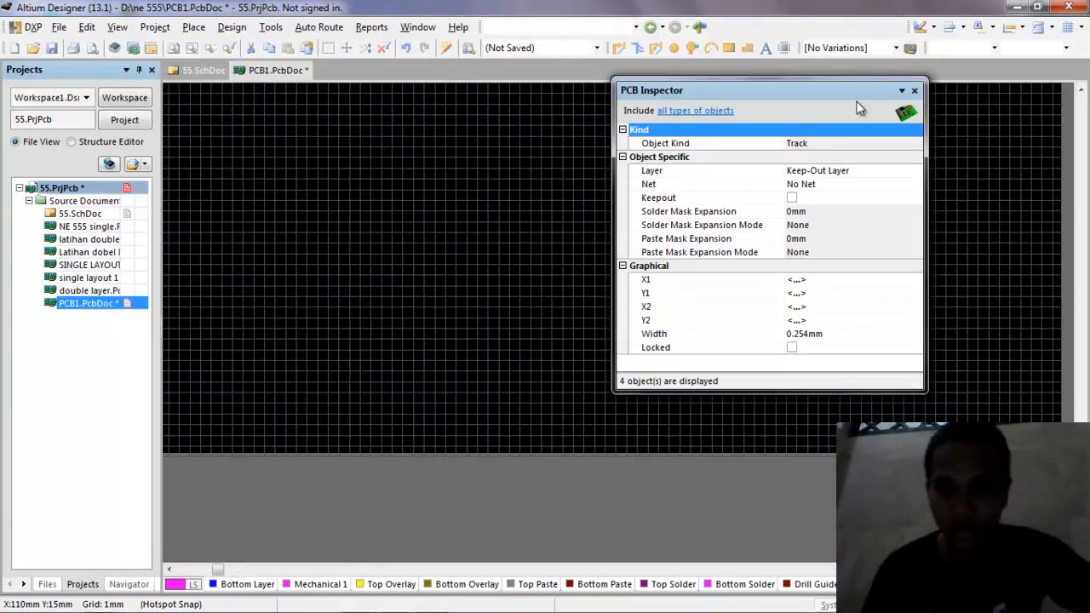
# Redefine the board shape from the selected 46 × 37 mm keep-out outline and clear the selection
pyautogui.click(915, 92)
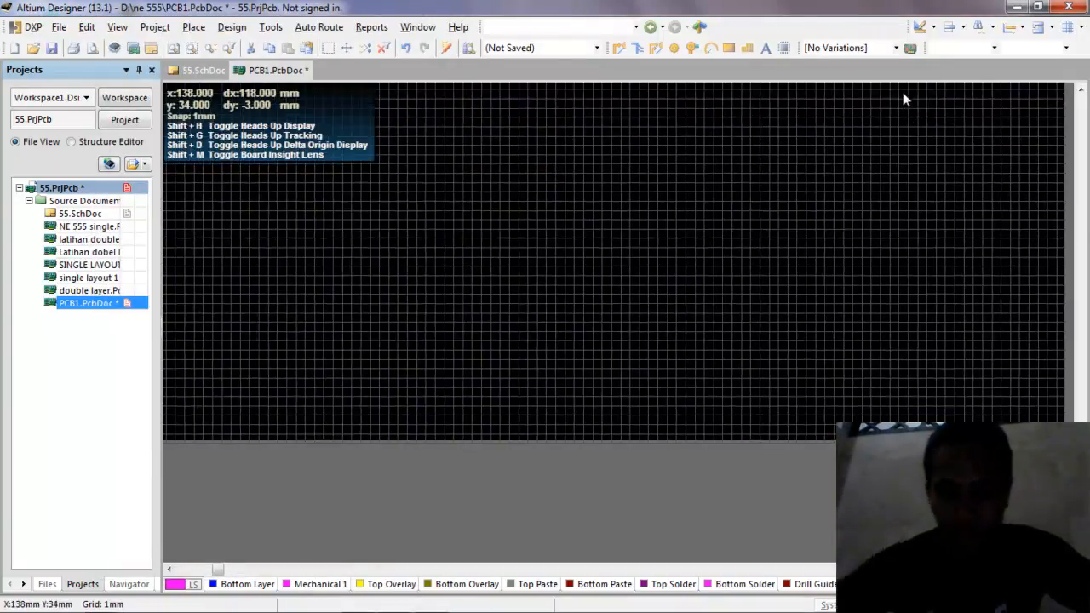
pyautogui.hotkey('ctrl', 'pagedown')
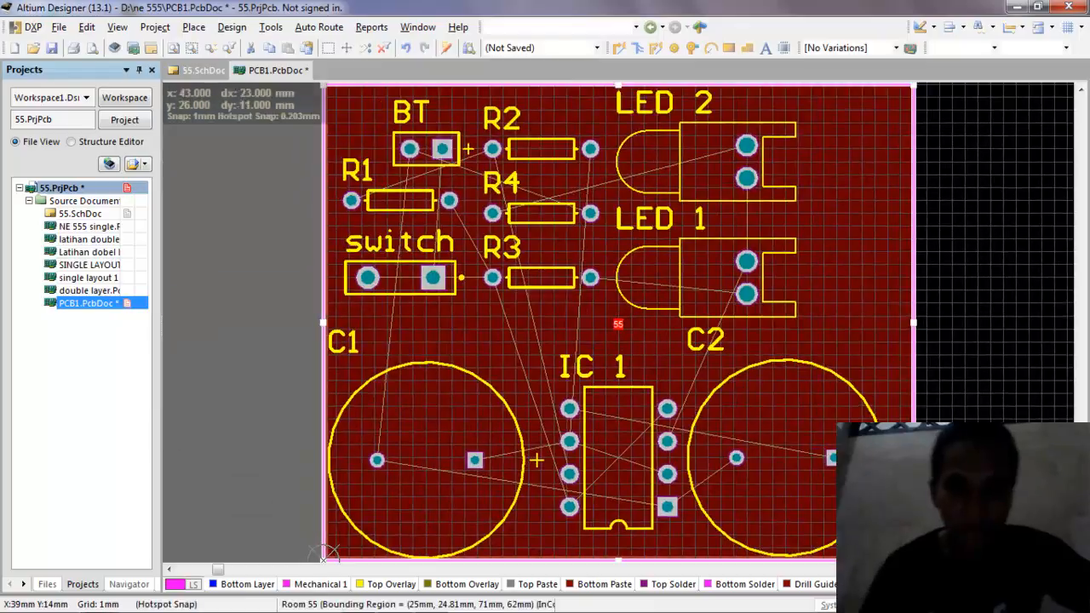
pyautogui.click(231, 27)
pyautogui.moveTo(264, 133)
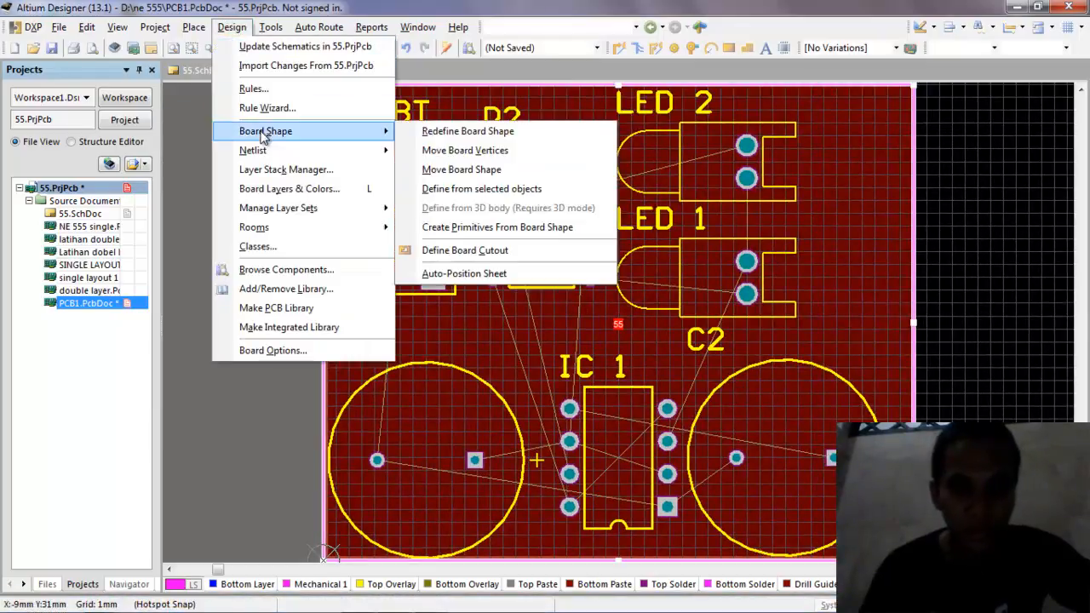
pyautogui.click(487, 189)
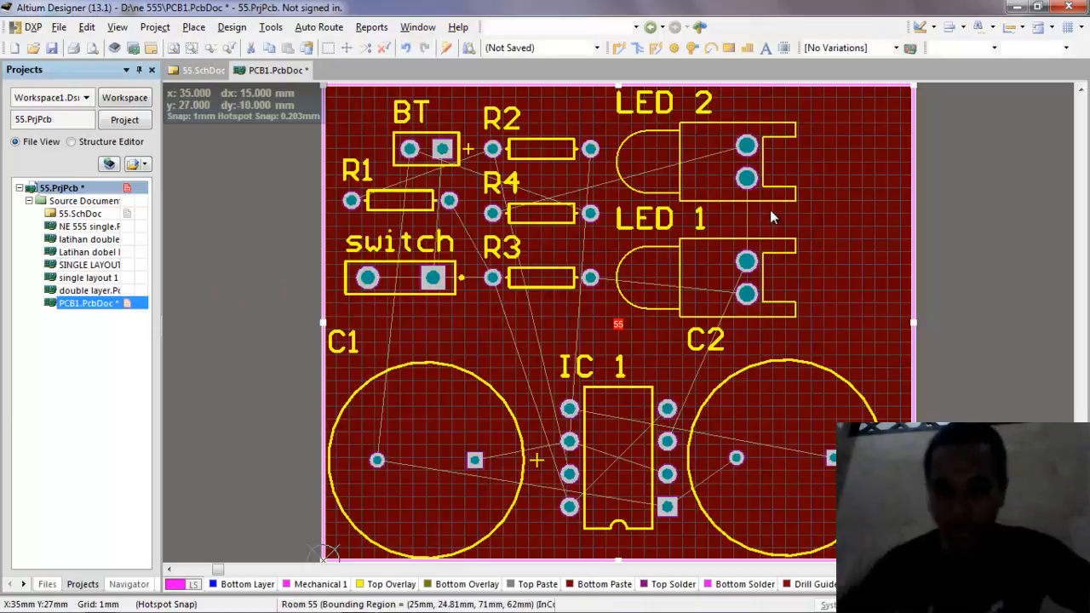
pyautogui.press('pagedown')
pyautogui.click(743, 220)
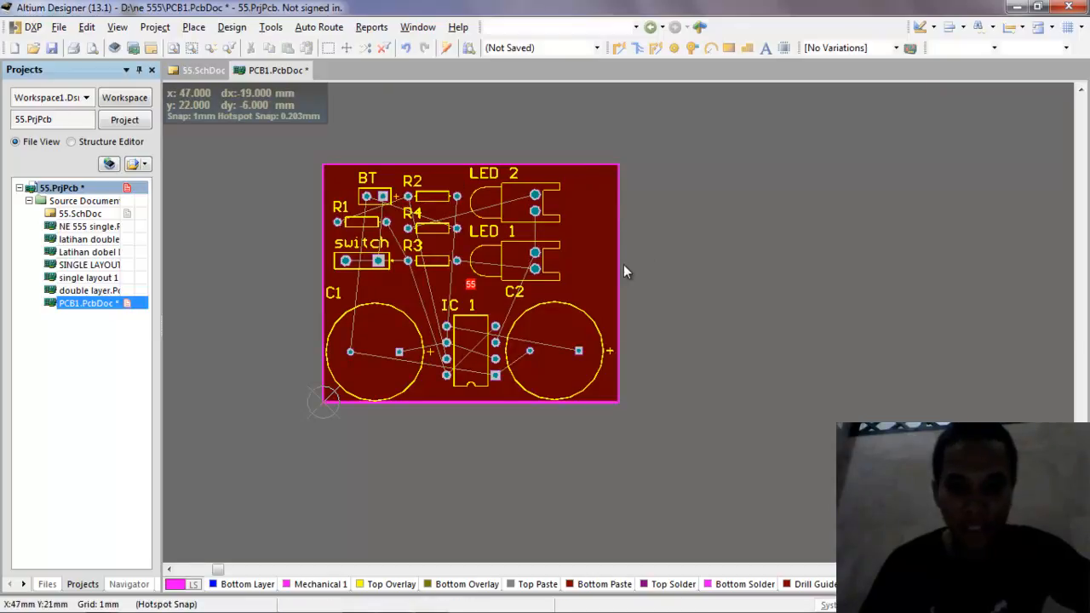
# Autoroute the entire board with the Default 2 Layer Board strategy and dismiss the routing messages
pyautogui.keyDown('ctrl'); pyautogui.scroll(2, 621, 268); pyautogui.keyUp('ctrl')
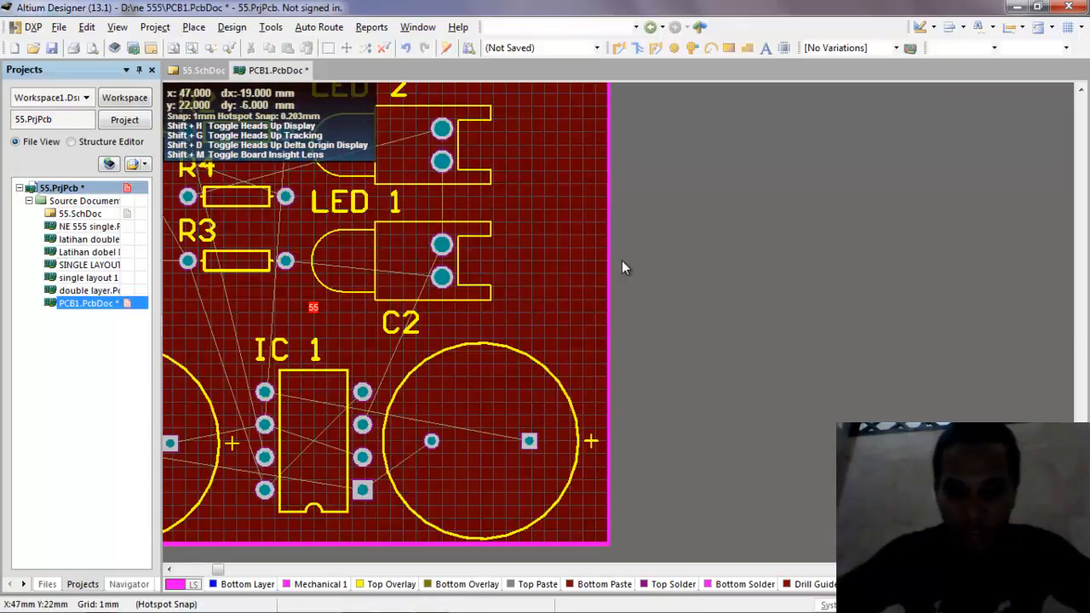
pyautogui.click(169, 570)
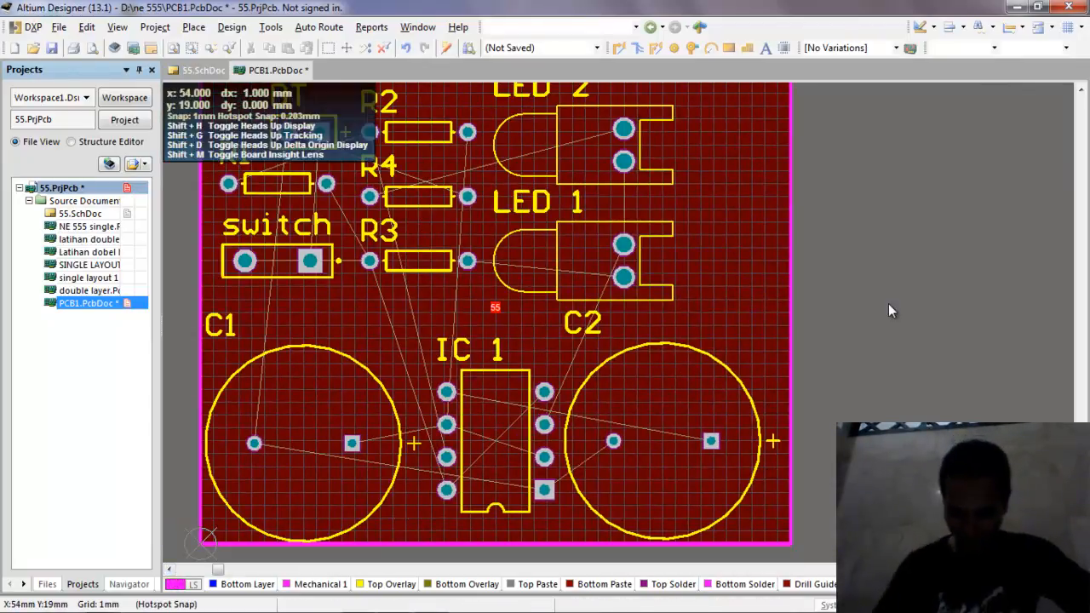
pyautogui.scroll(2, 898, 212)
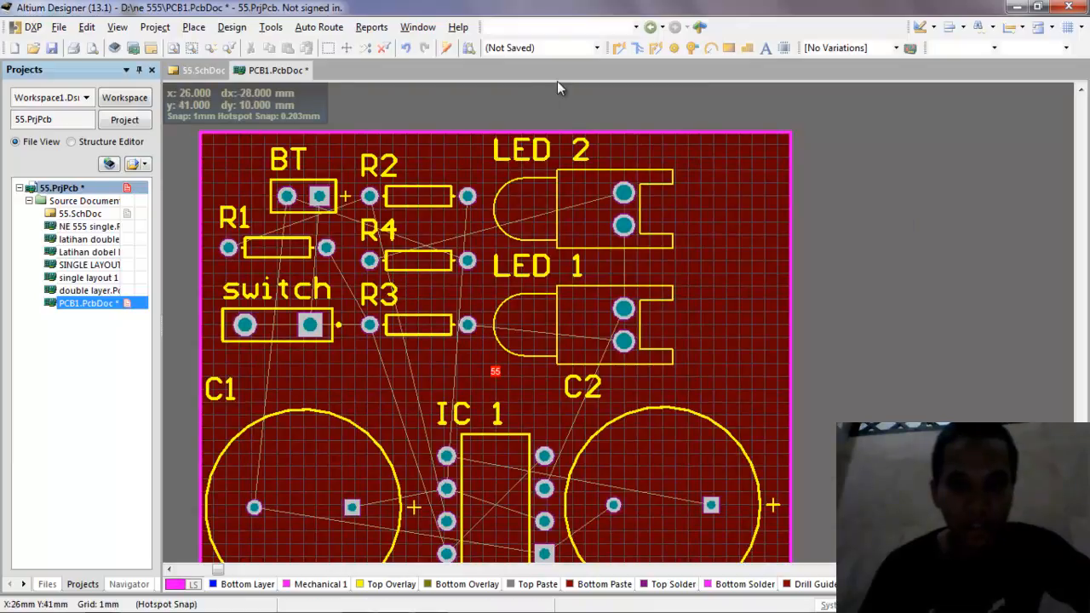
pyautogui.scroll(-2, 665, 115)
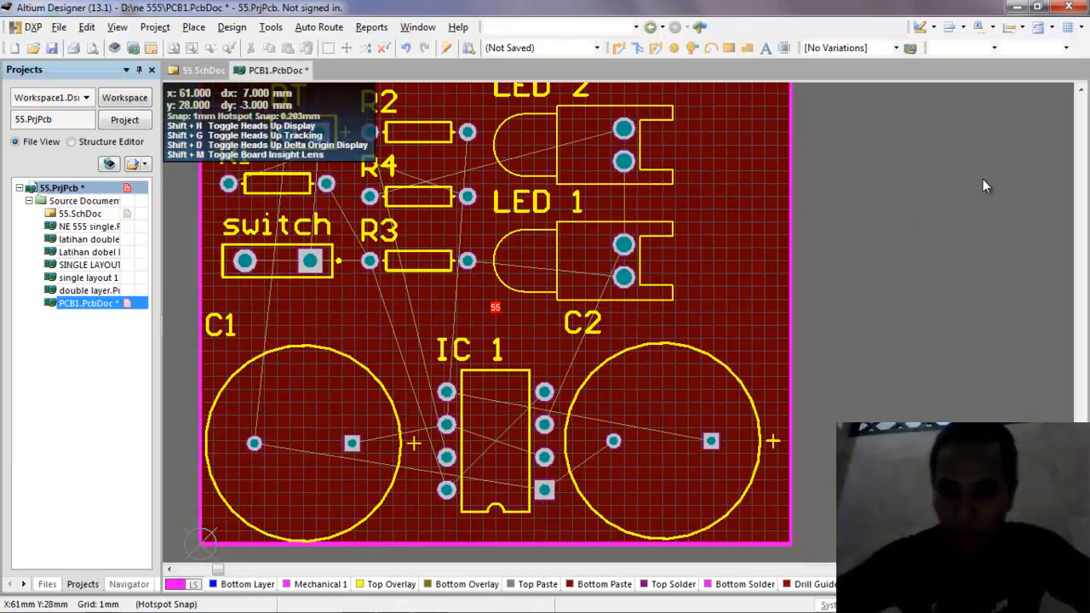
pyautogui.press('pagedown')
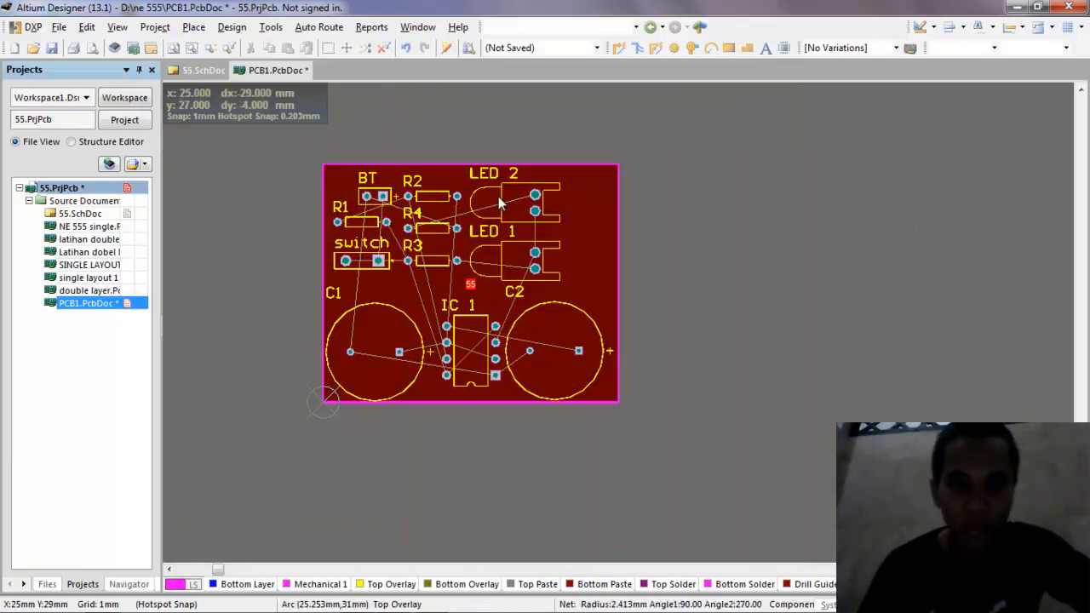
pyautogui.click(319, 28)
pyautogui.click(325, 47)
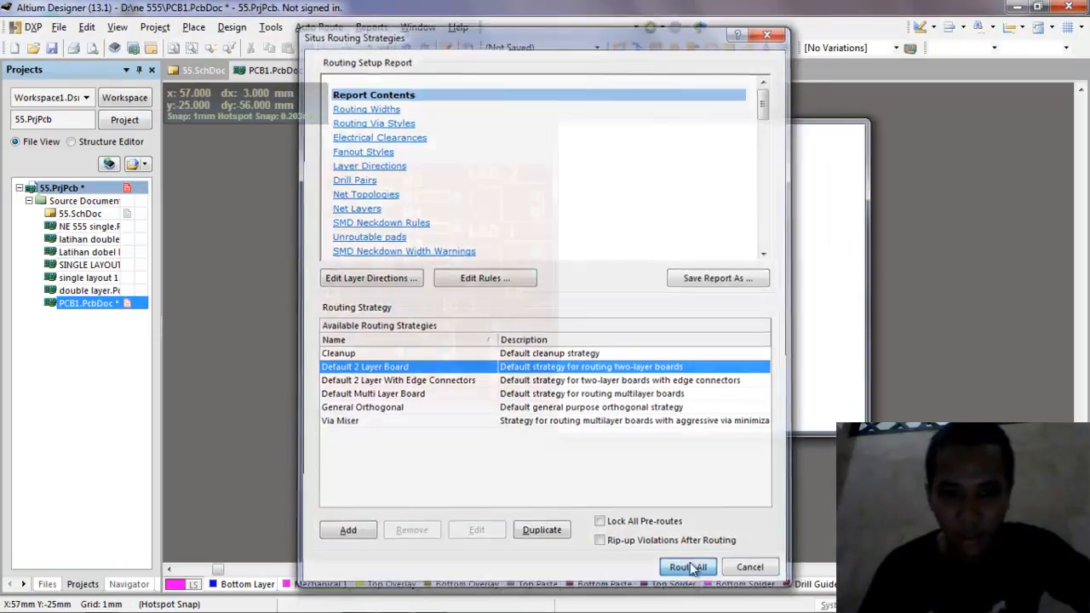
pyautogui.click(690, 569)
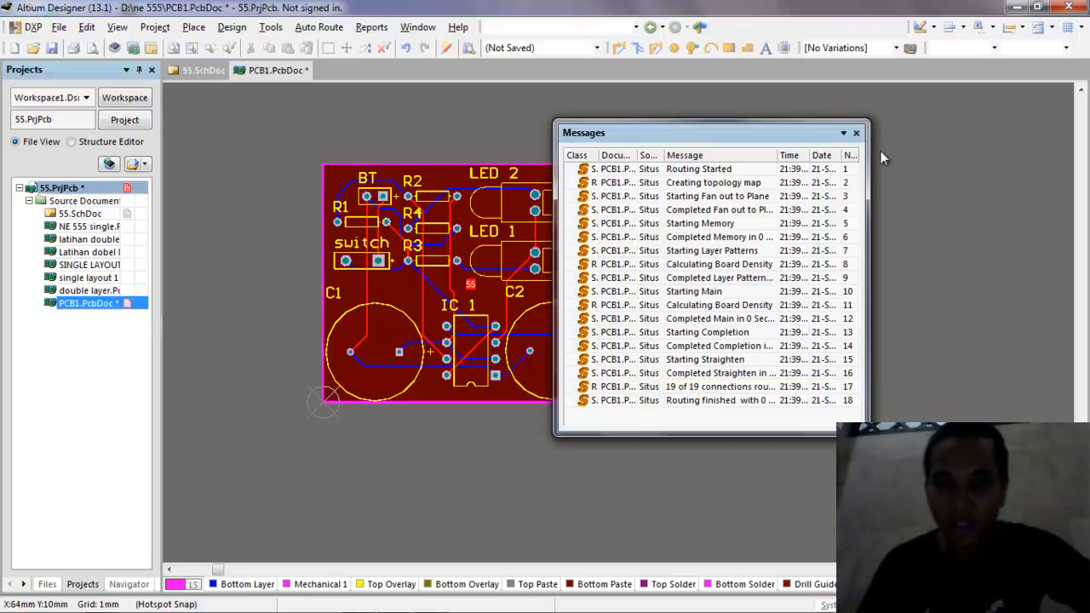
pyautogui.click(856, 133)
pyautogui.keyDown('ctrl'); pyautogui.scroll(2, 870, 107); pyautogui.keyUp('ctrl')
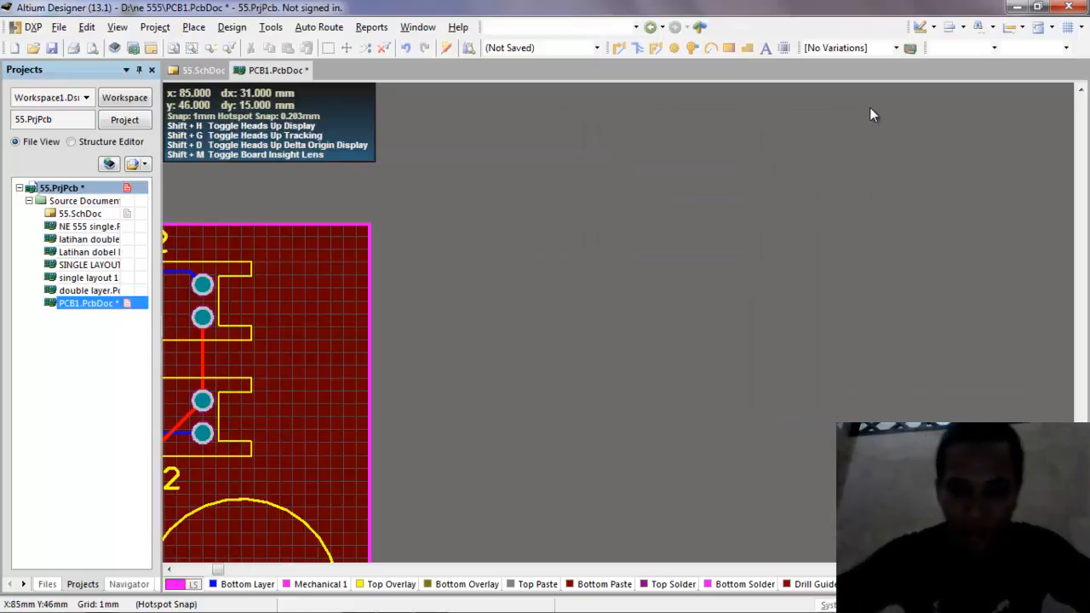
pyautogui.press('pageup')
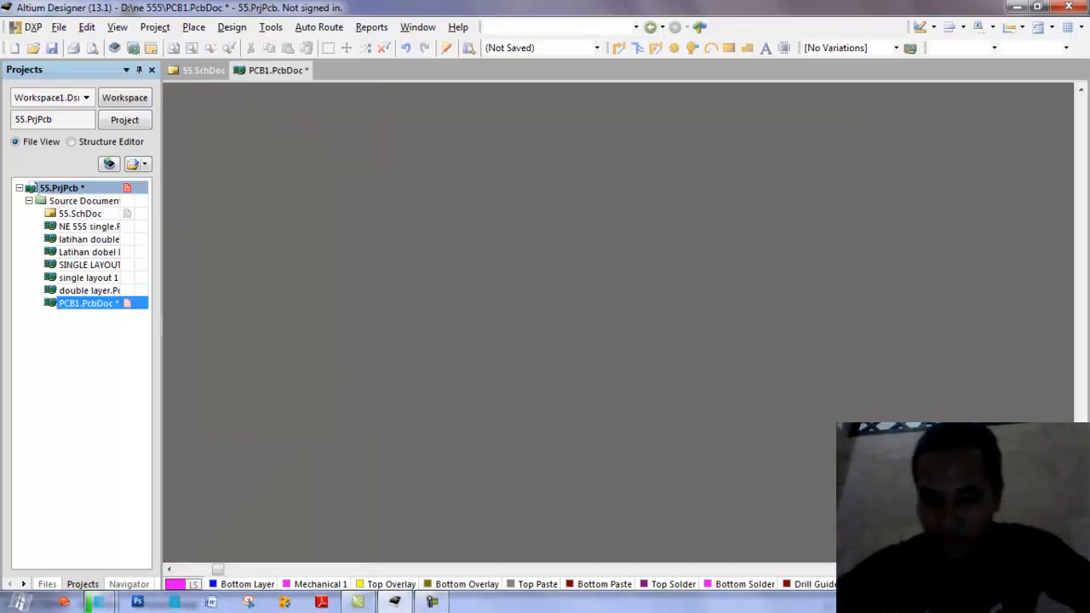
pyautogui.hotkey('ctrl', 'pagedown')
pyautogui.hotkey('ctrl', 'pagedown')
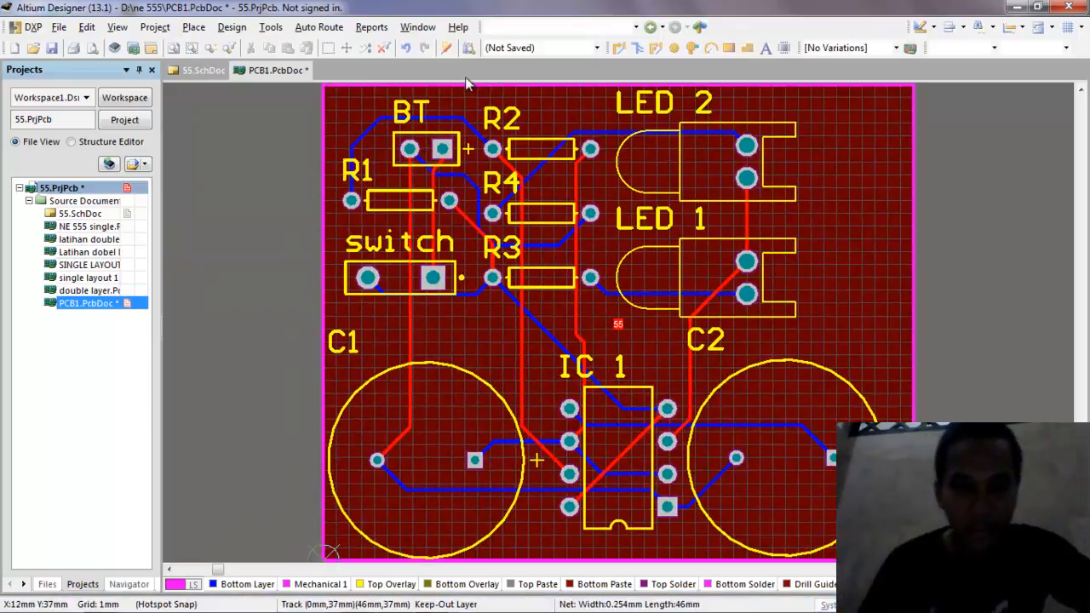
pyautogui.click(520, 161)
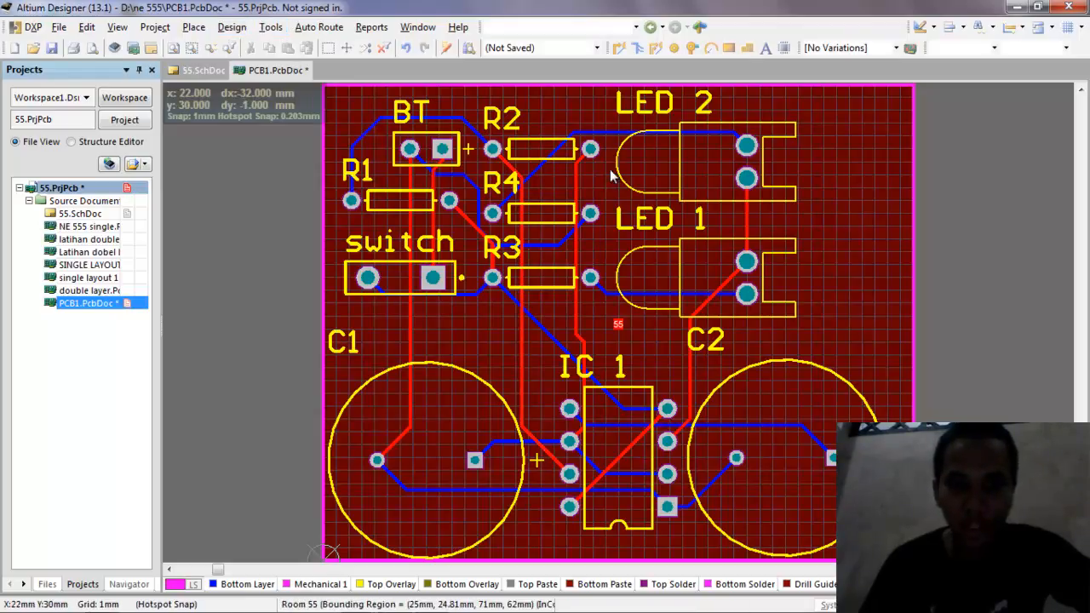
# Set the minimum clearance between different nets to 0.3 mm in the electrical Clearance design rule
pyautogui.click(232, 27)
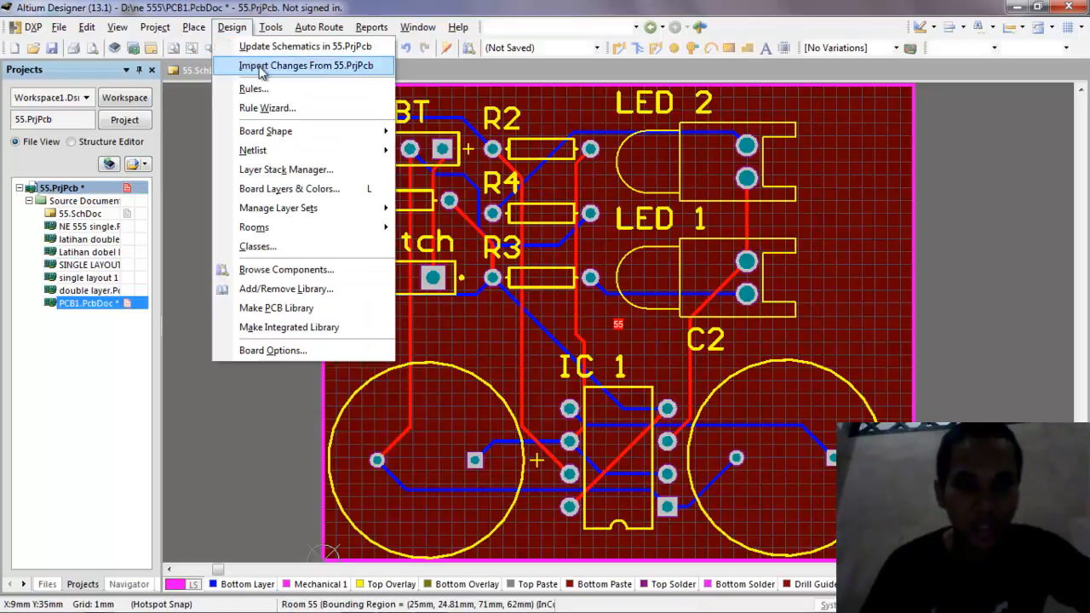
pyautogui.click(249, 90)
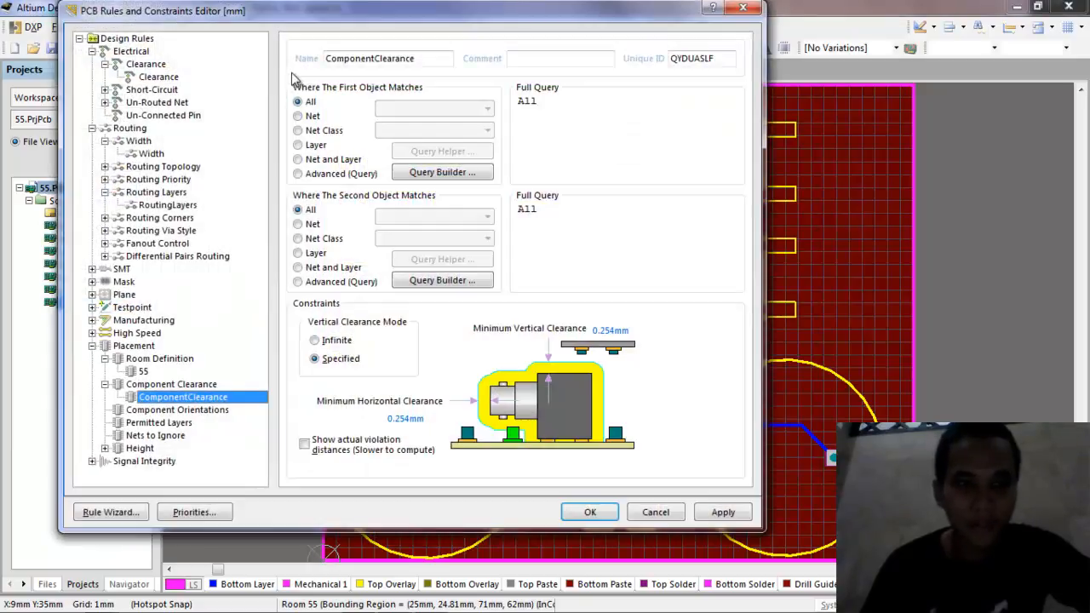
pyautogui.click(158, 78)
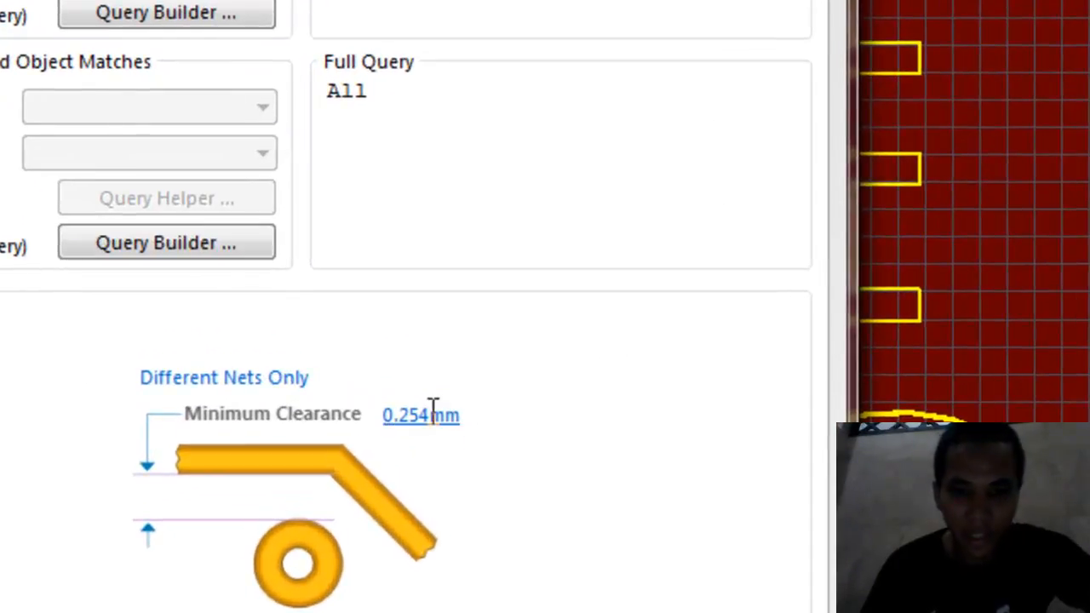
pyautogui.click(420, 417)
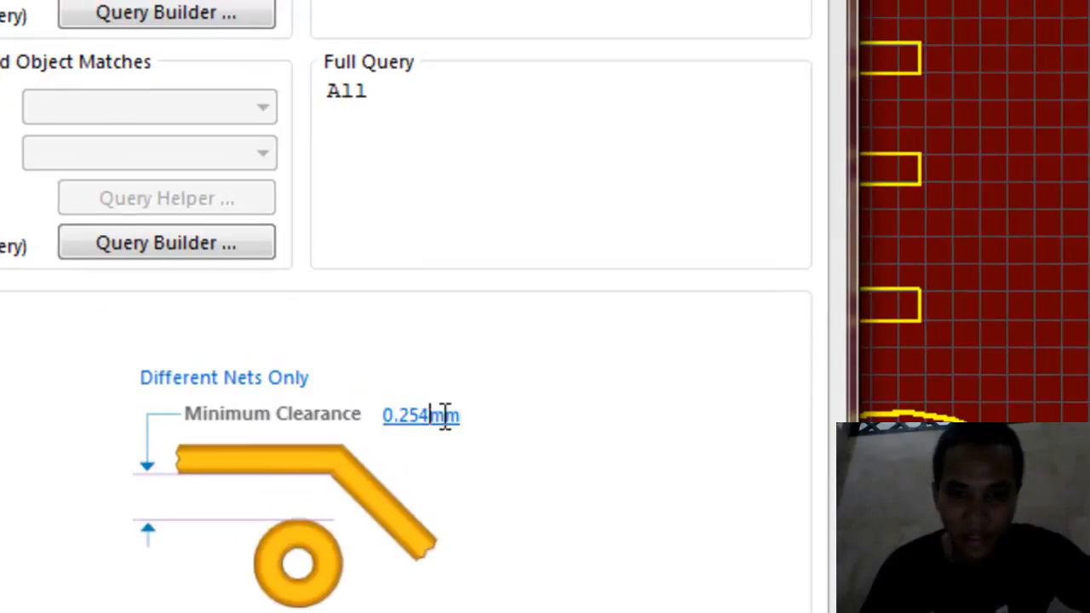
pyautogui.press('BackSpace')
pyautogui.press('BackSpace')
pyautogui.press('BackSpace')
pyautogui.write('3')
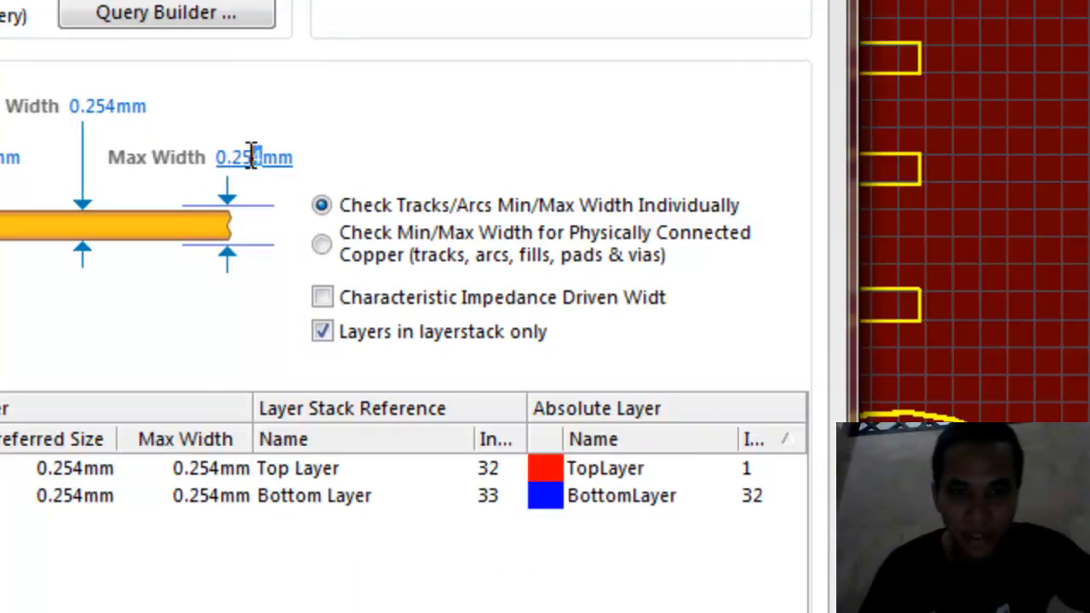
# Set the routing Width rule's maximum width to 1 mm and its preferred width to 0.5 mm
pyautogui.write('1')
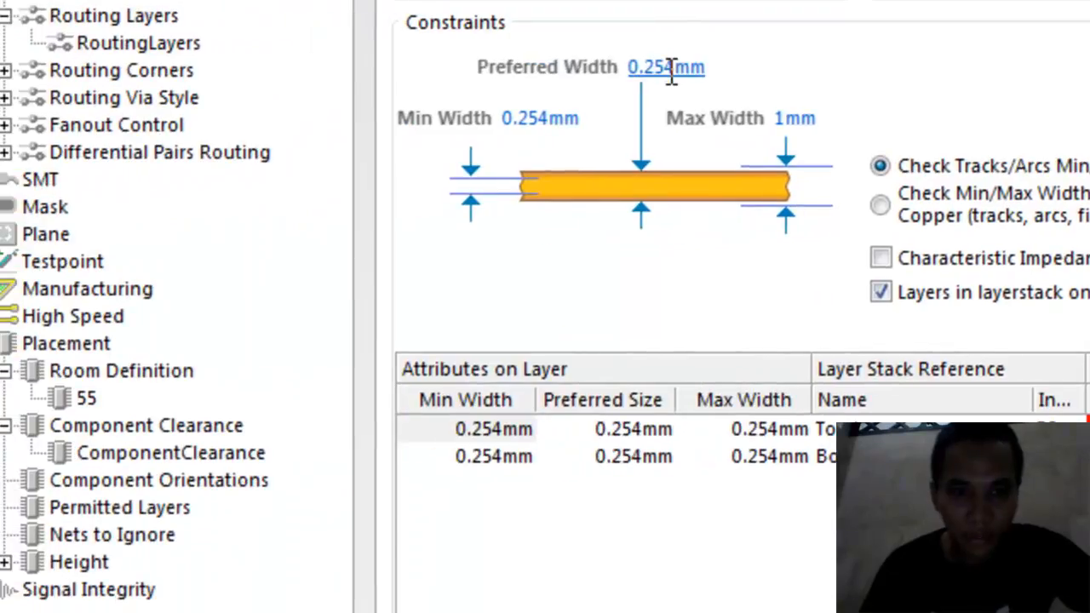
pyautogui.click(672, 68)
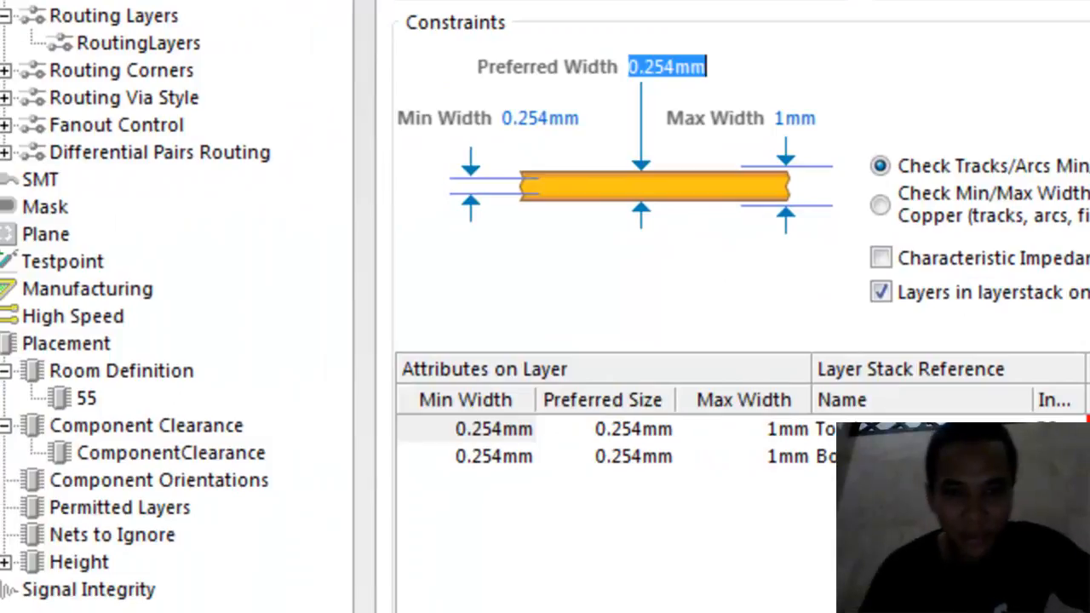
pyautogui.click(667, 68)
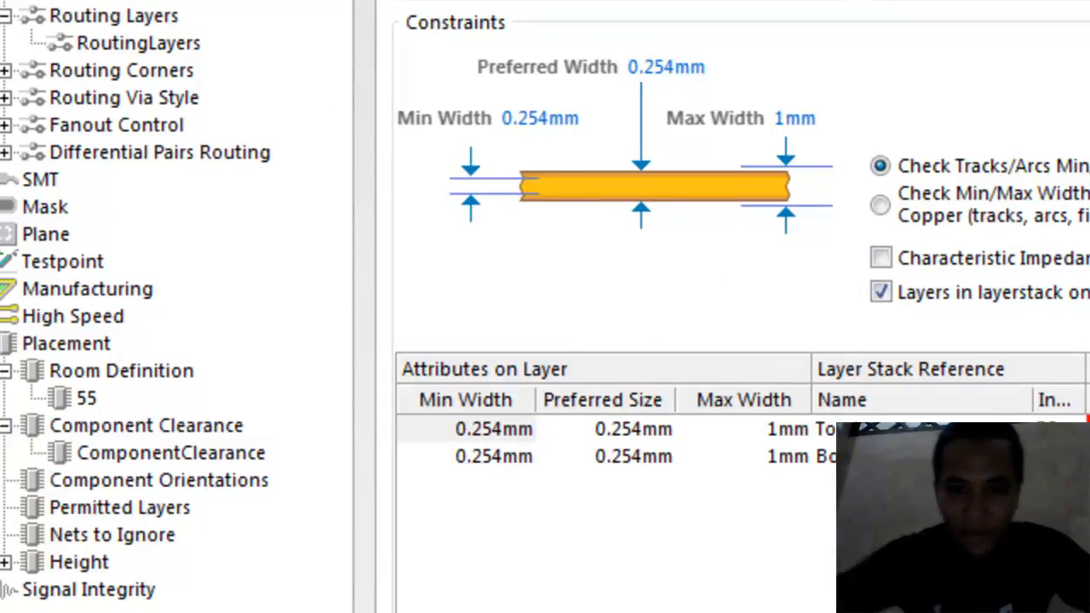
pyautogui.press('BackSpace')
pyautogui.press('BackSpace')
pyautogui.press('BackSpace')
pyautogui.write('5')
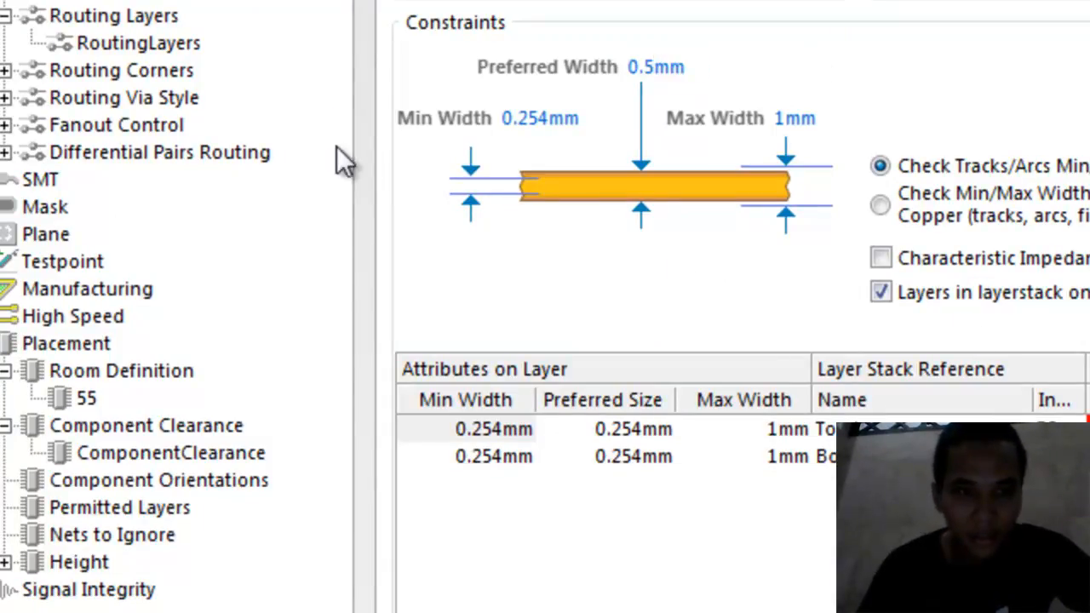
# Set the ComponentClearance rule's minimum vertical clearance to 0 mm, then apply the design rules and close the editor
pyautogui.click(162, 43)
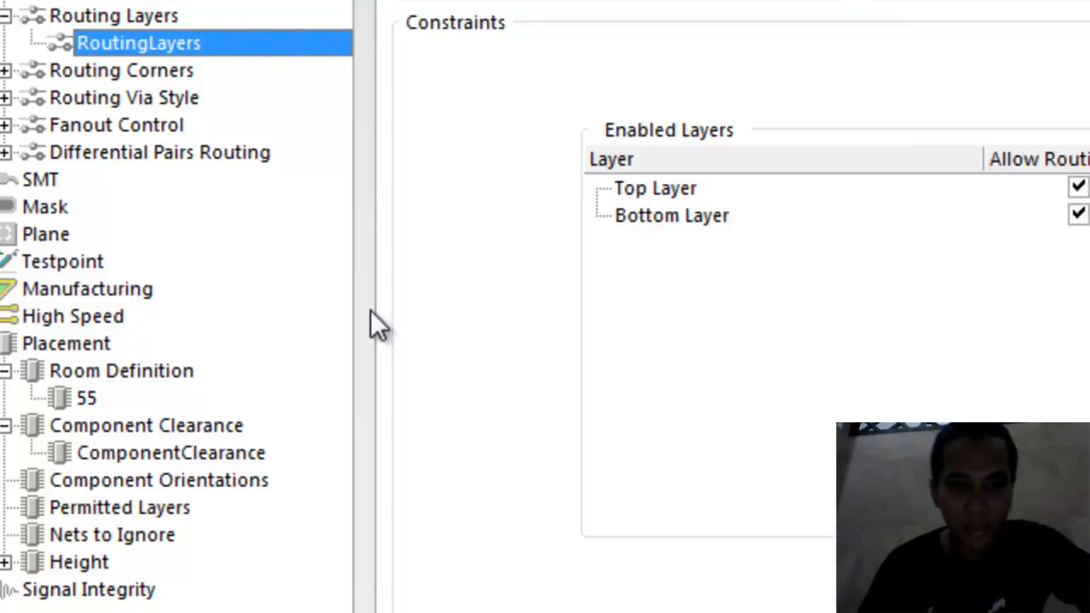
pyautogui.click(110, 454)
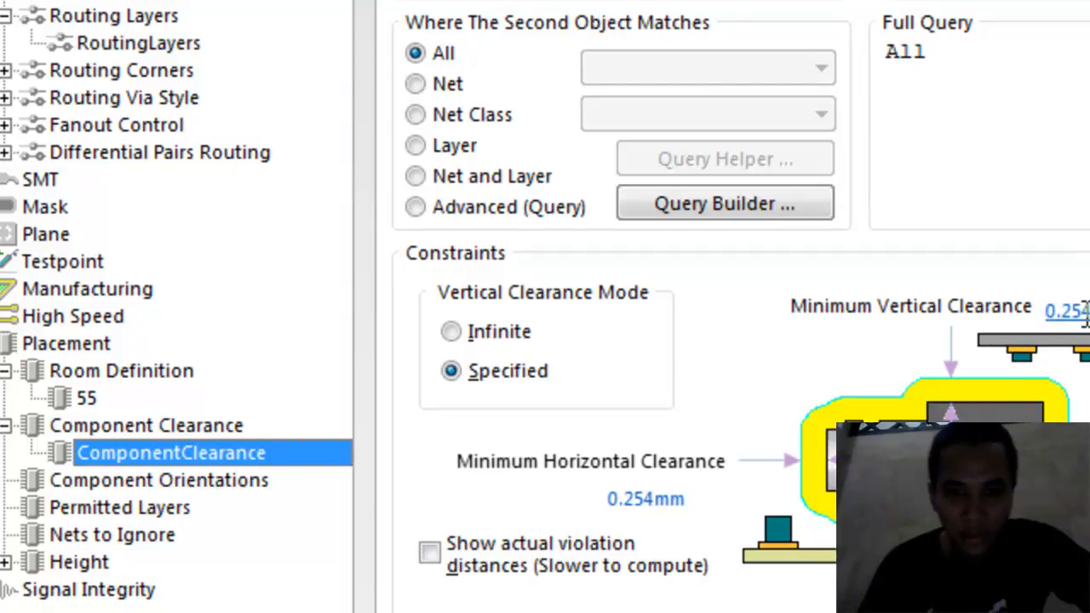
pyautogui.click(1065, 312)
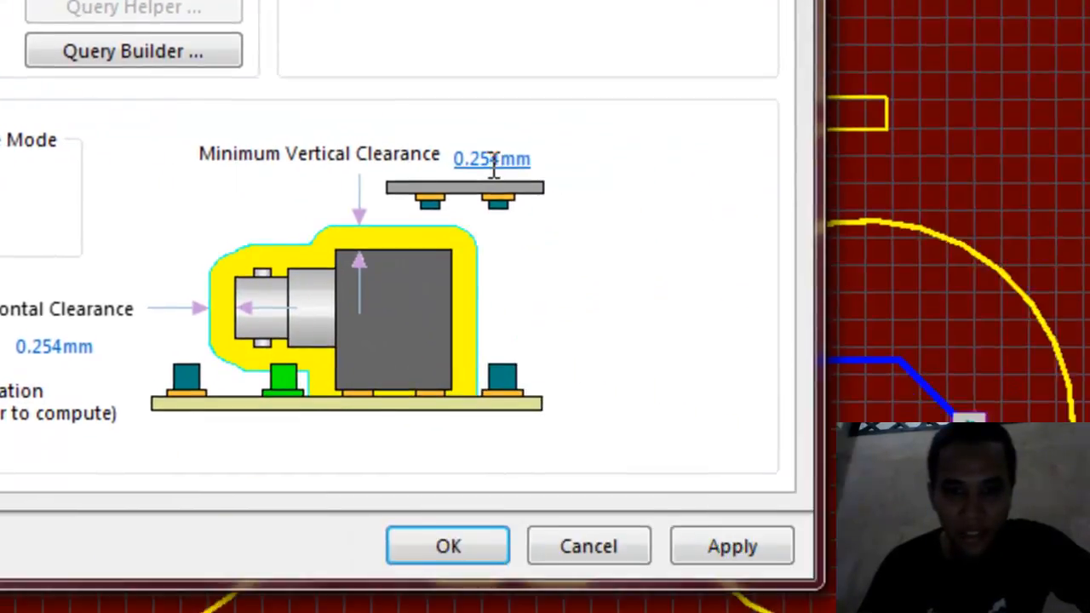
pyautogui.write('0')
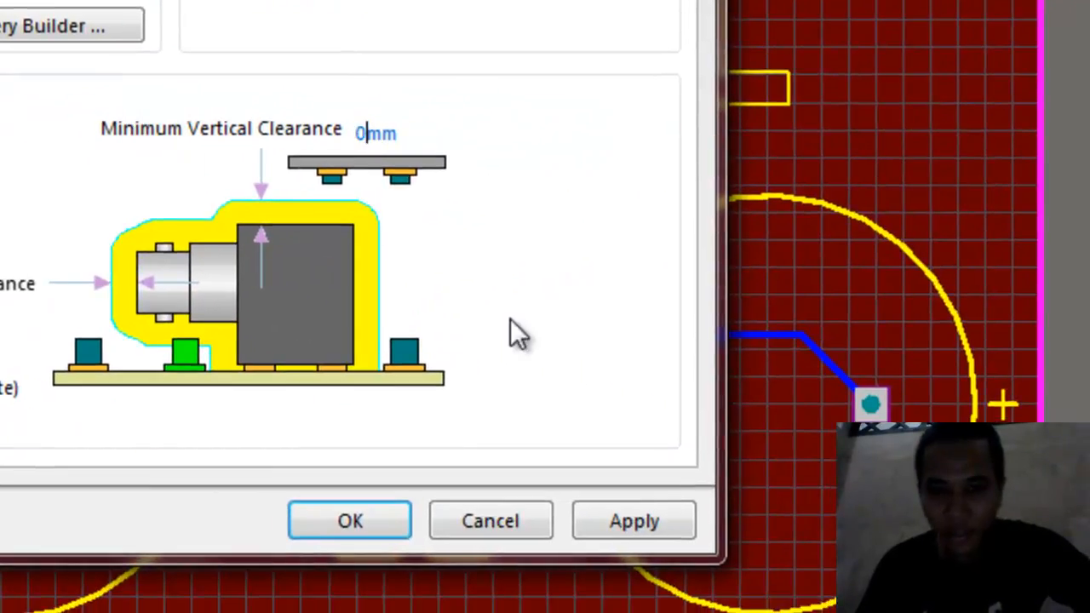
pyautogui.click(621, 516)
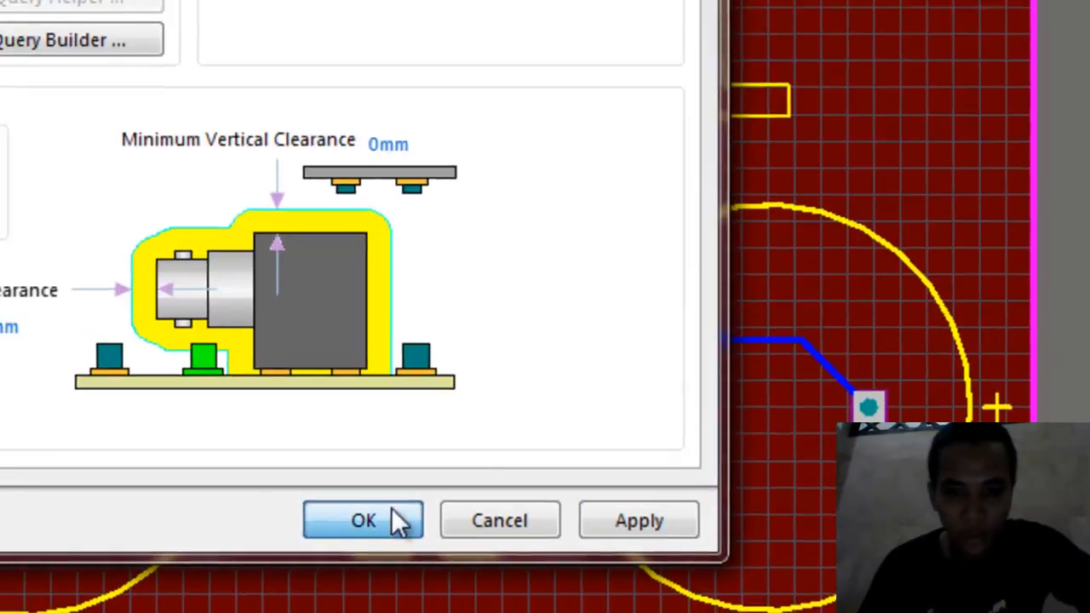
pyautogui.click(392, 509)
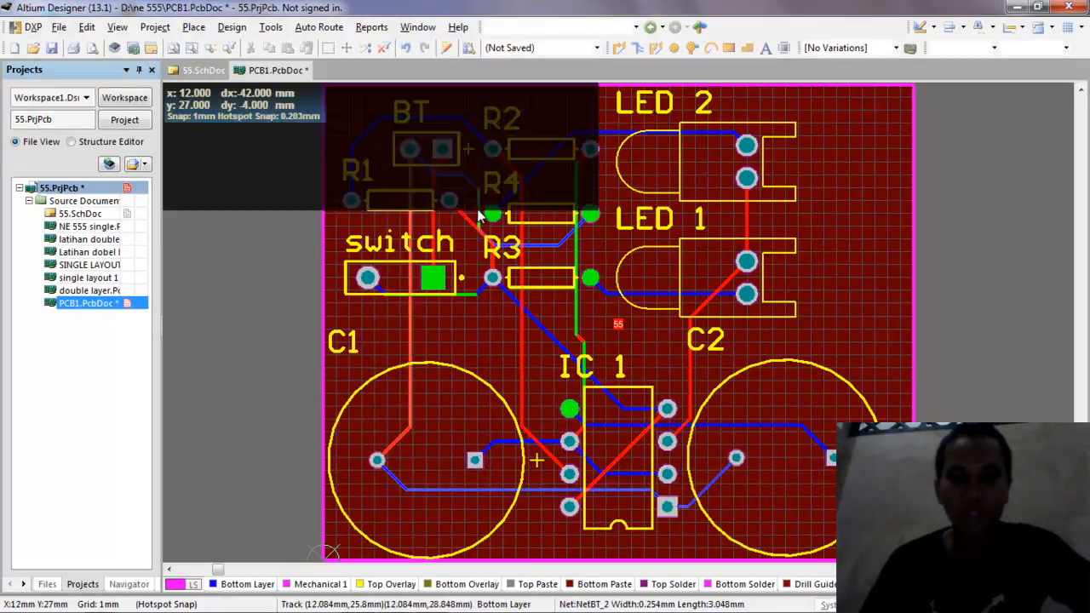
# Examine the rule violations listed for the highlighted switch pad
pyautogui.rightClick(439, 283)
pyautogui.moveTo(505, 565)
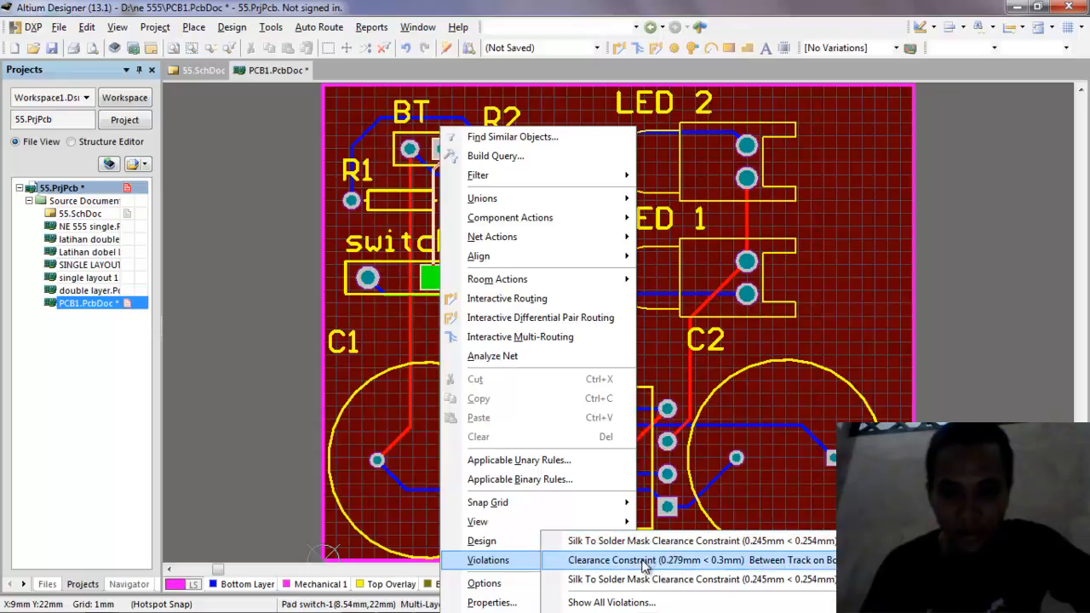
pyautogui.click(290, 471)
pyautogui.moveTo(341, 607)
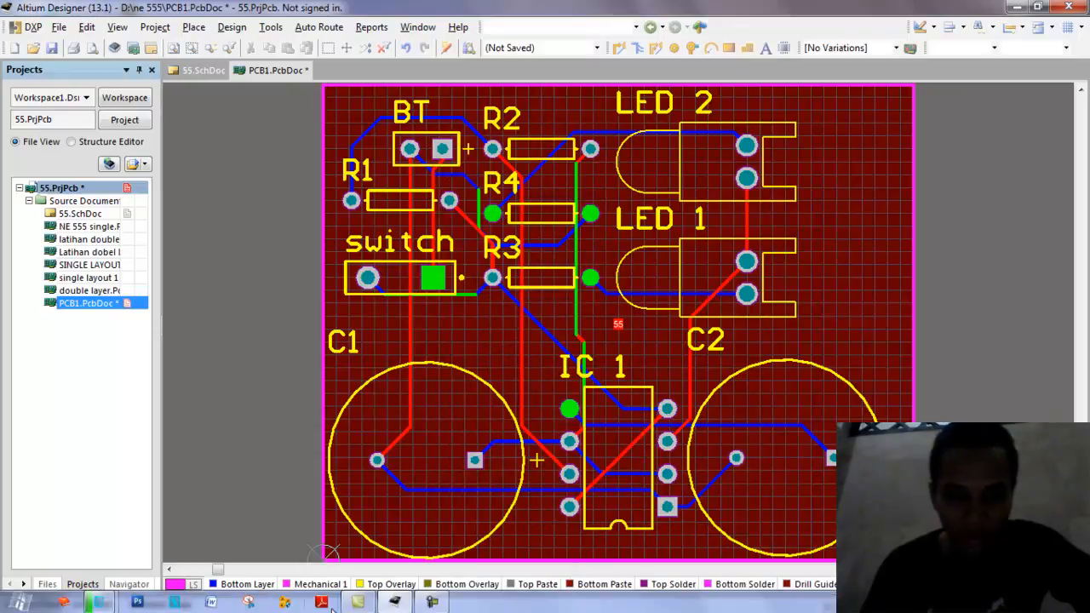
pyautogui.click(440, 606)
pyautogui.click(794, 503)
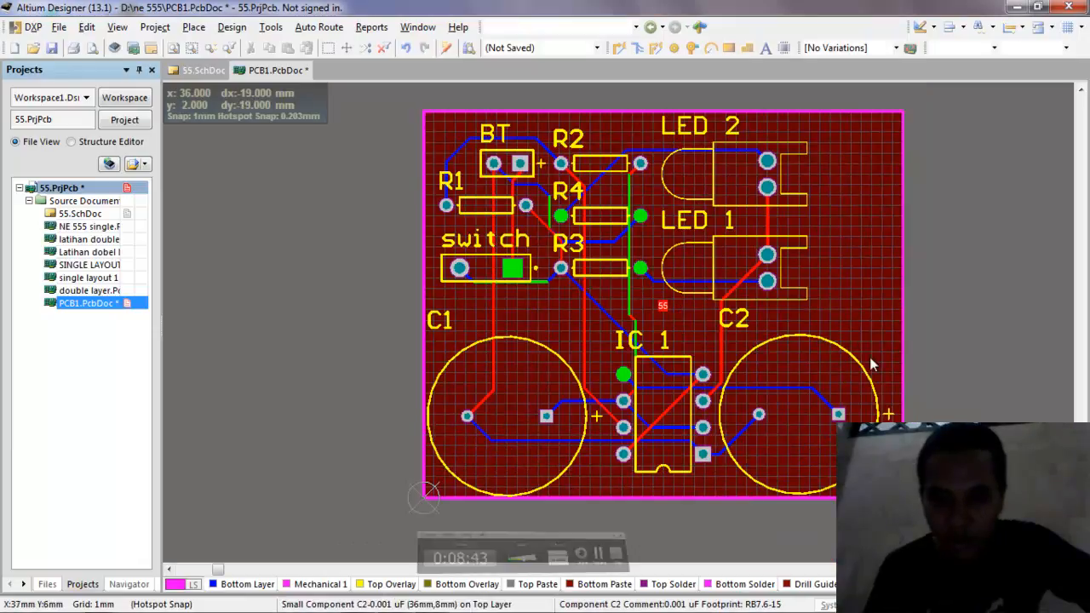
pyautogui.hotkey('shift', 's')
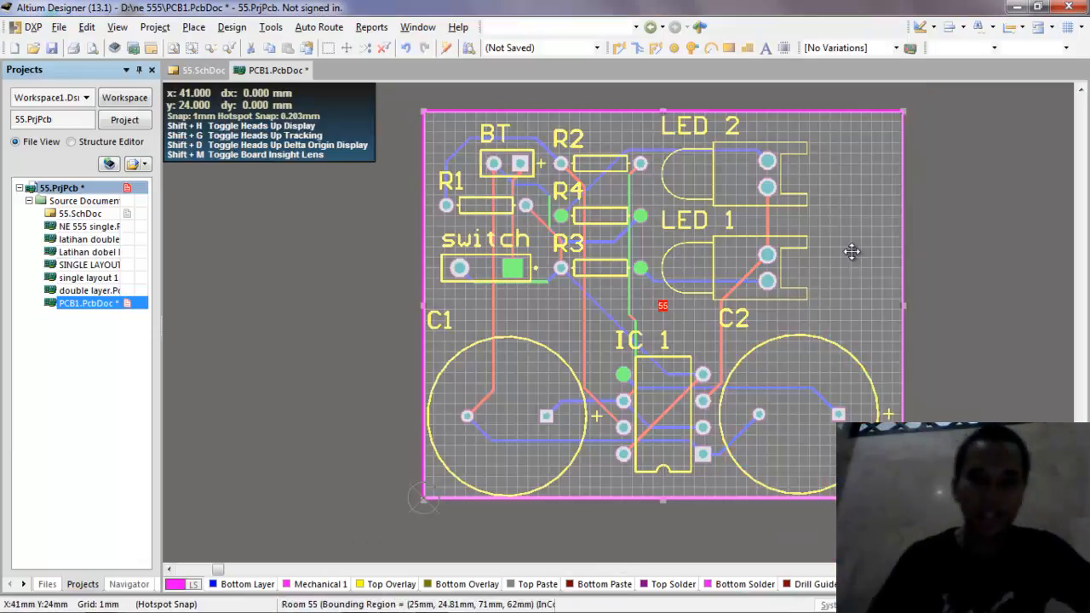
# Examine the violation details of the square pad on the switch
pyautogui.hotkey('shift', 's')
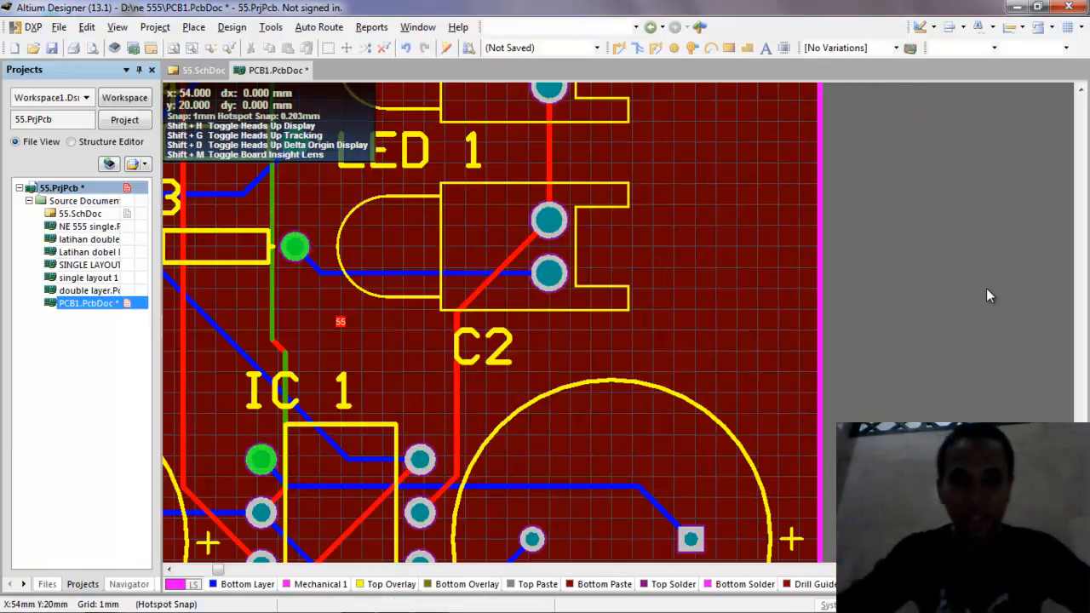
pyautogui.keyDown('ctrl'); pyautogui.scroll(3, 986, 288); pyautogui.keyUp('ctrl')
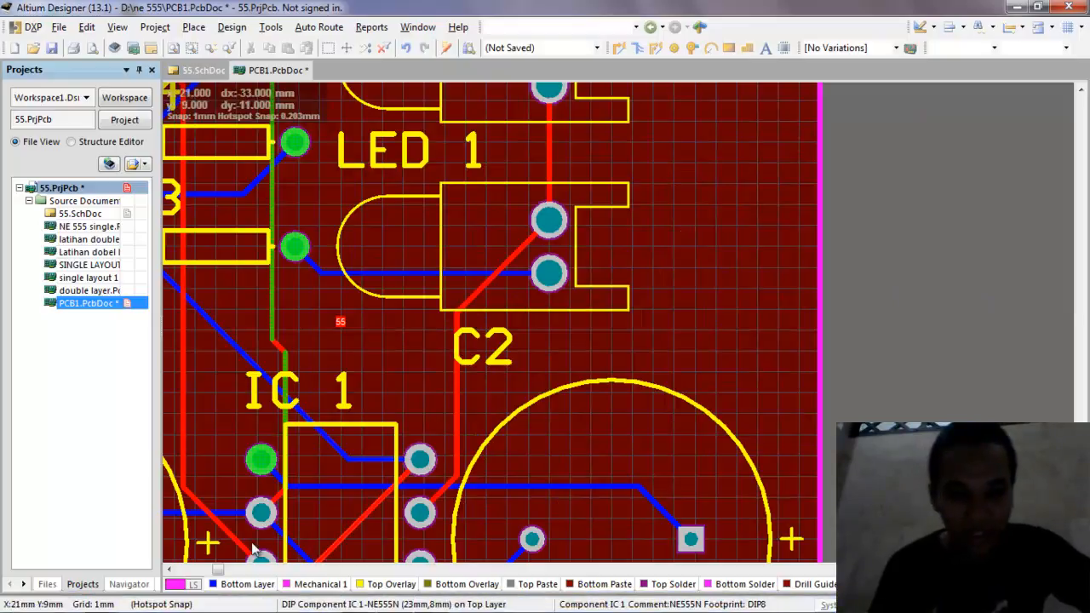
pyautogui.click(169, 570)
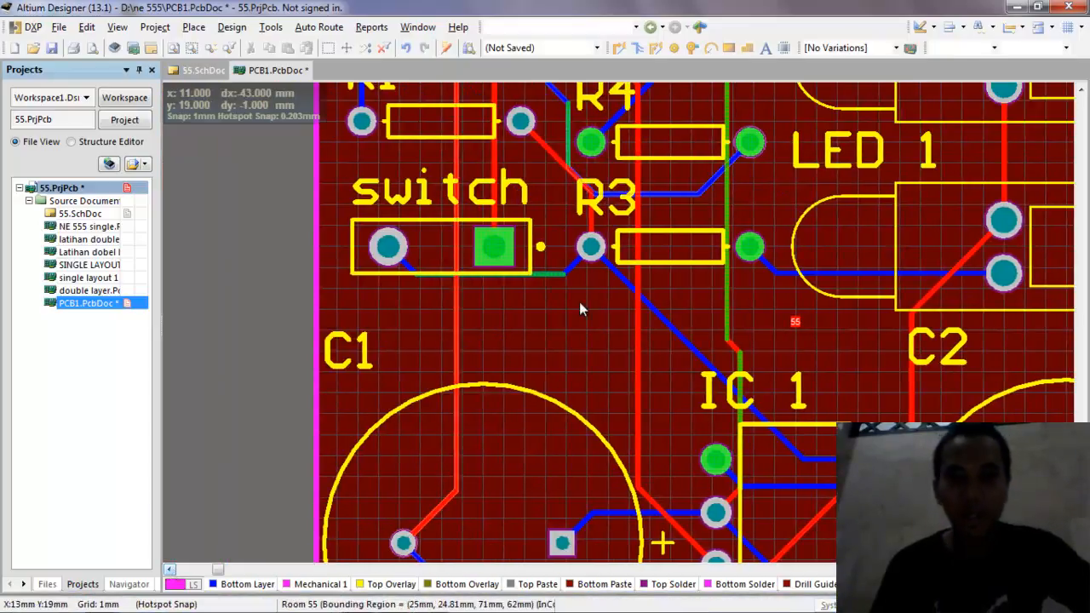
pyautogui.rightClick(480, 253)
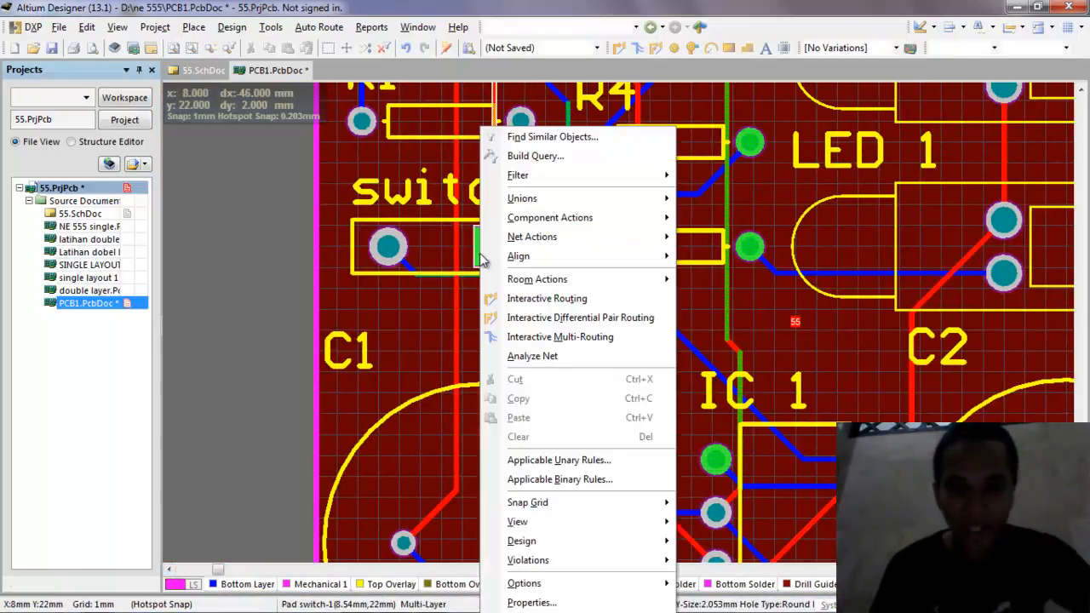
pyautogui.click(526, 554)
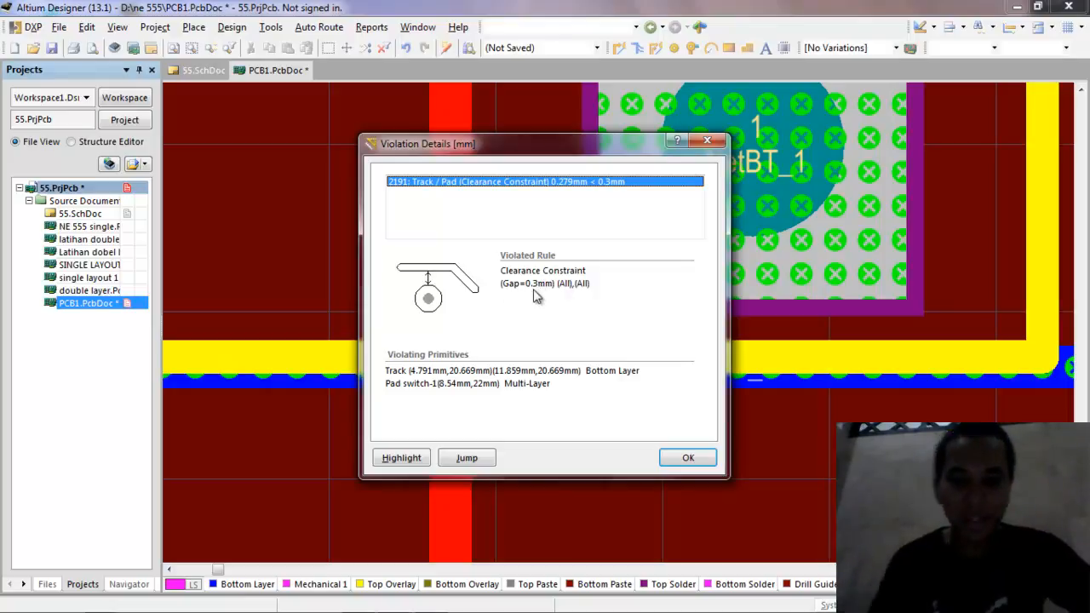
pyautogui.click(688, 459)
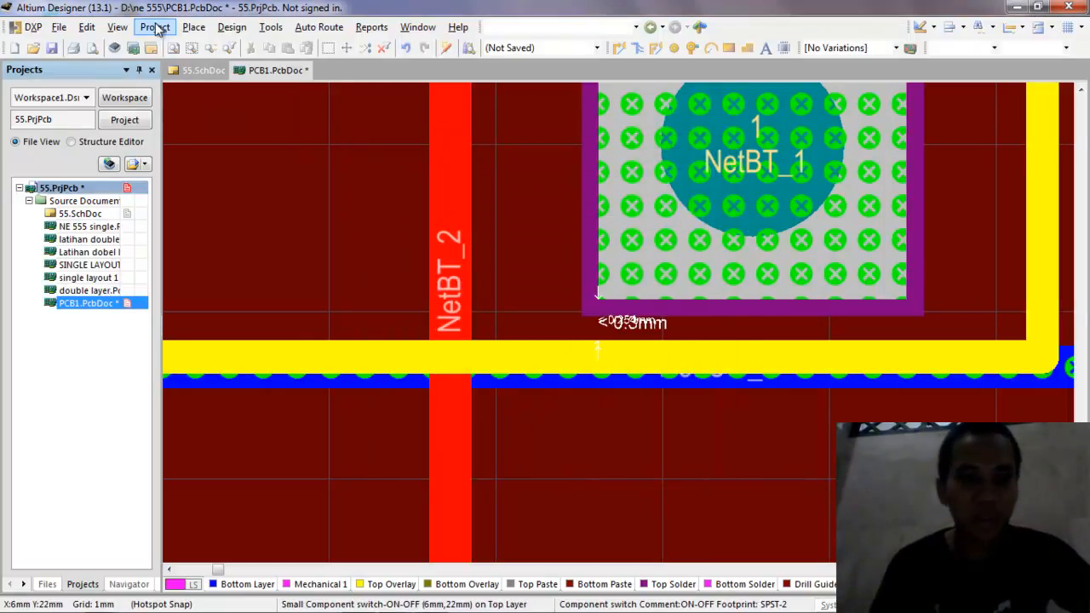
# Set the minimum clearance in the Clearance design rule to 0.254 mm, apply it and close the rules editor
pyautogui.click(233, 27)
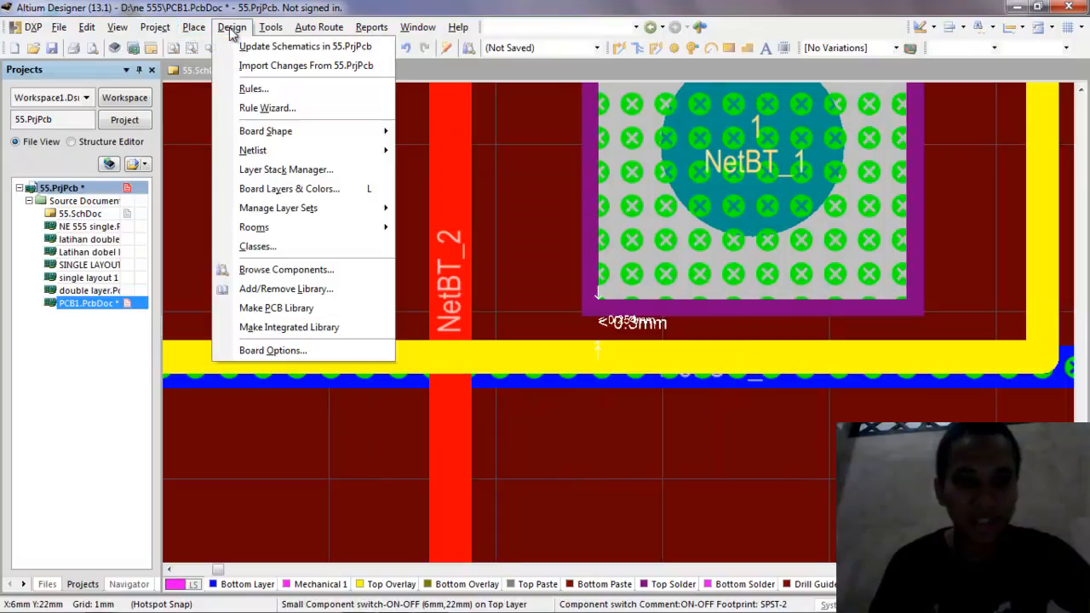
pyautogui.click(247, 87)
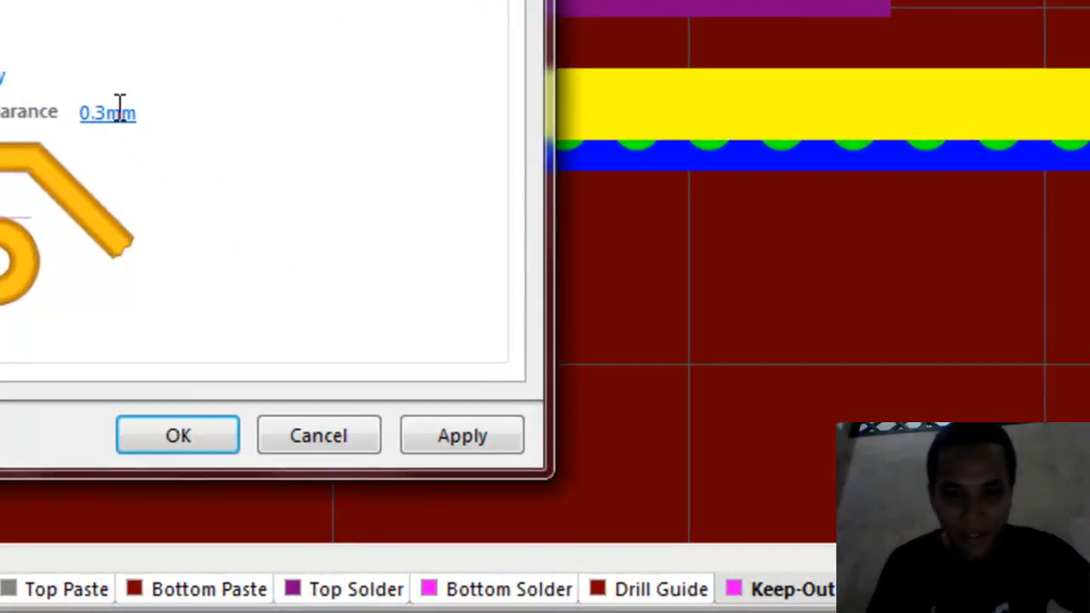
pyautogui.click(118, 111)
pyautogui.press('Return')
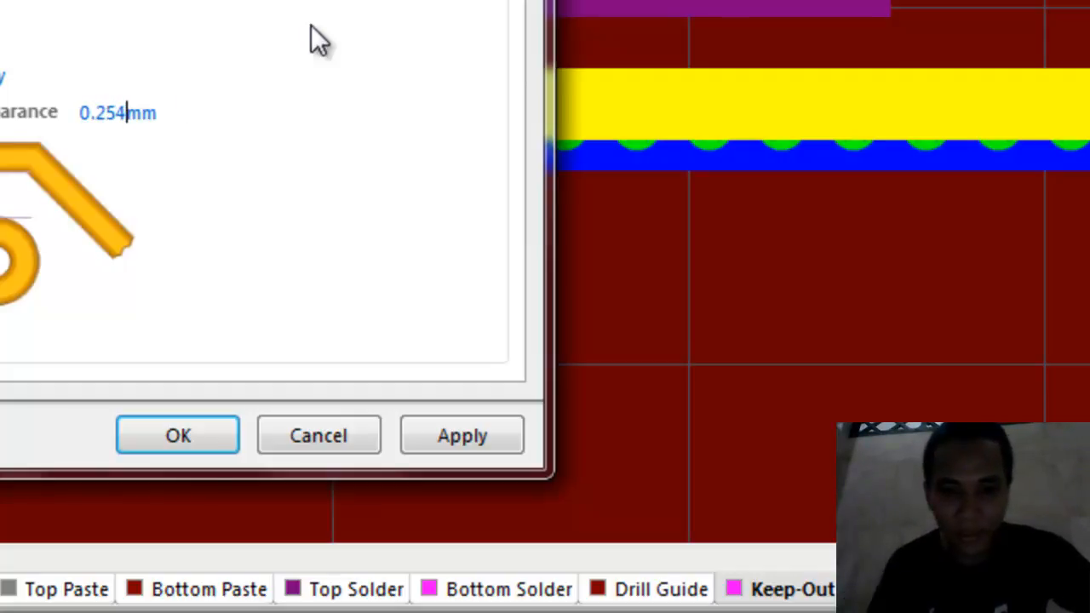
pyautogui.click(460, 426)
pyautogui.click(224, 435)
# Check the whole board and then the tracks around the switch and C1 for remaining clearance violations
pyautogui.keyDown('ctrl'); pyautogui.scroll(-3, 616, 403); pyautogui.keyUp('ctrl')
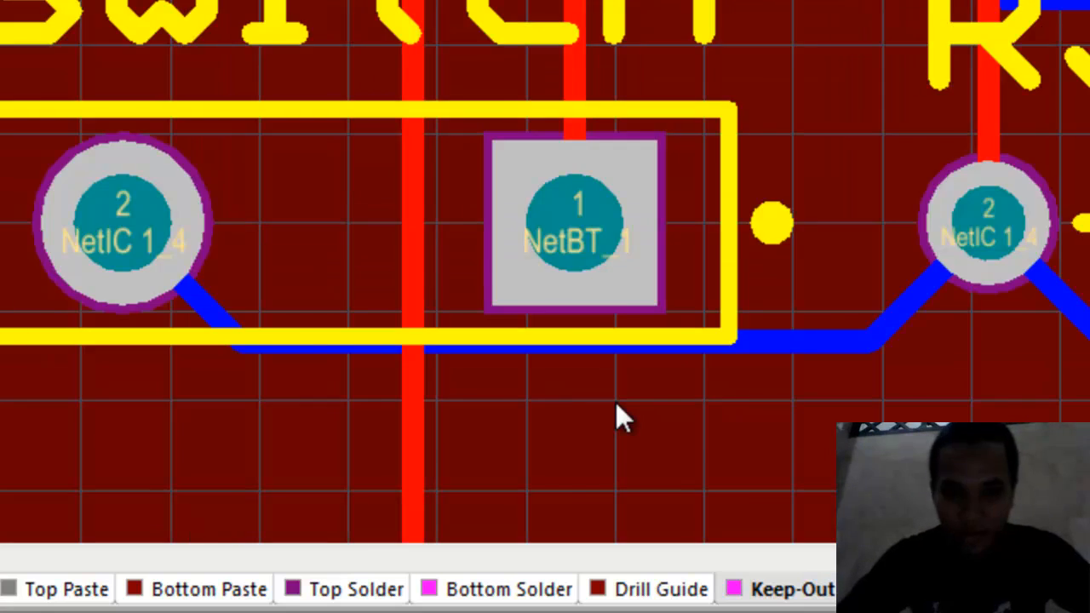
pyautogui.keyDown('ctrl'); pyautogui.scroll(-2, 616, 402); pyautogui.keyUp('ctrl')
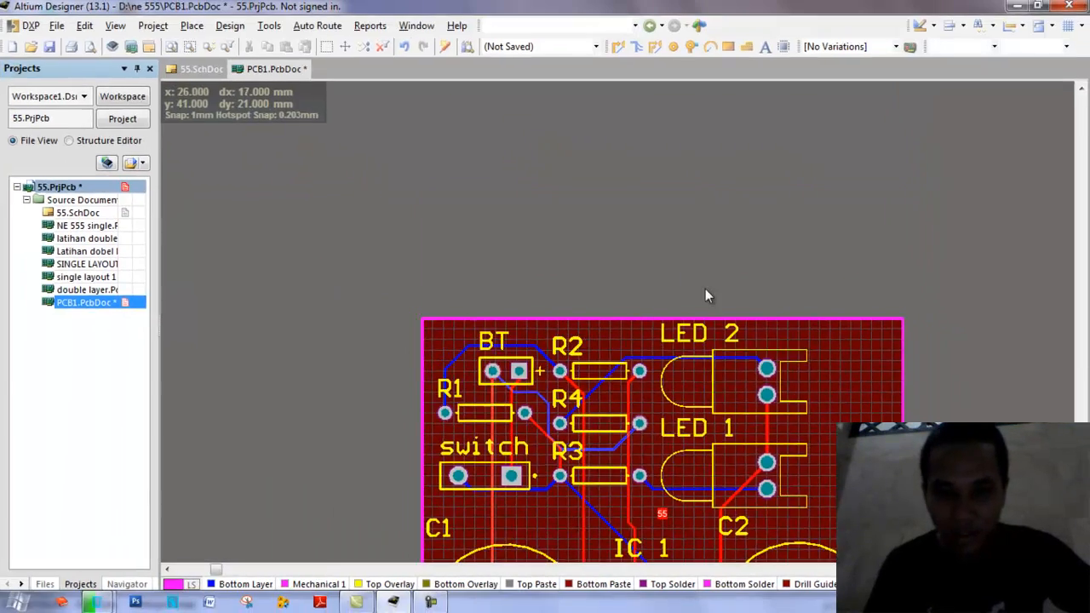
pyautogui.scroll(-3, 705, 289)
pyautogui.scroll(2, 787, 276)
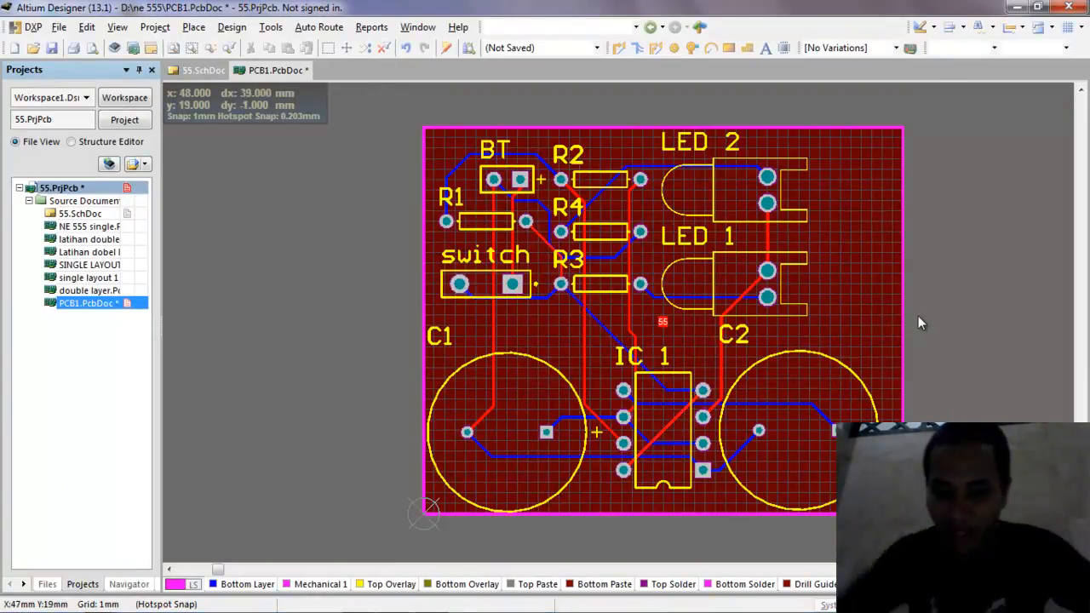
pyautogui.keyDown('ctrl'); pyautogui.scroll(2, 918, 316); pyautogui.keyUp('ctrl')
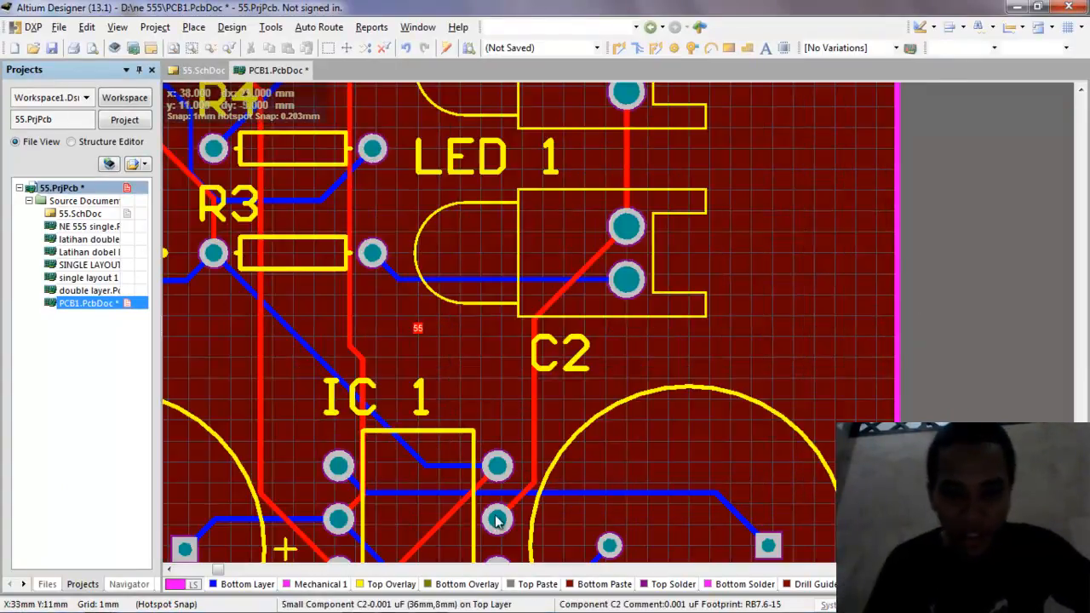
pyautogui.click(174, 571)
pyautogui.click(174, 571)
pyautogui.click(174, 571)
pyautogui.click(174, 571)
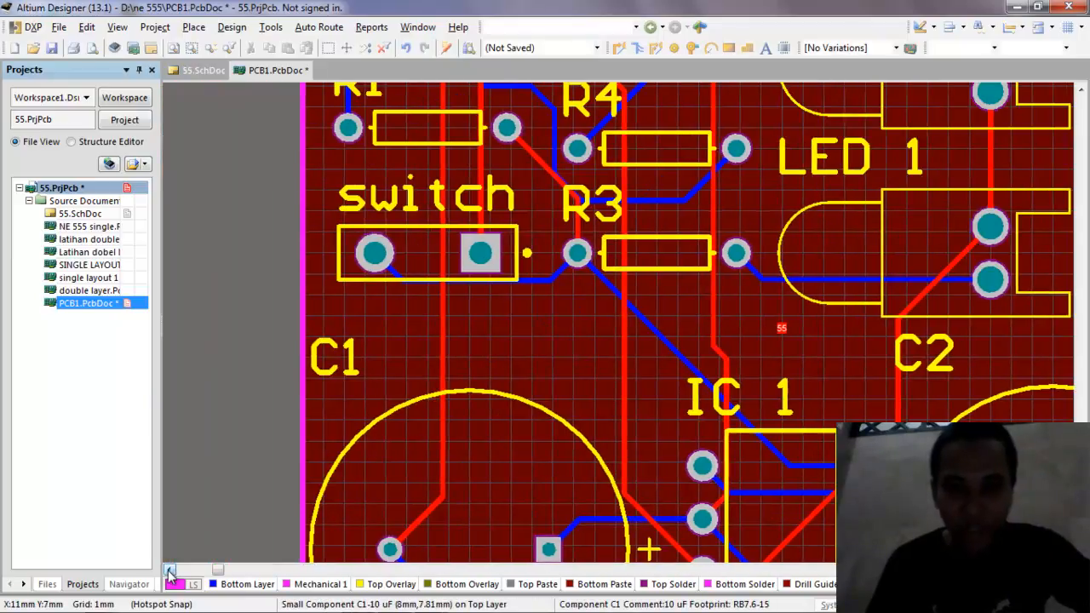
pyautogui.scroll(-1, 571, 271)
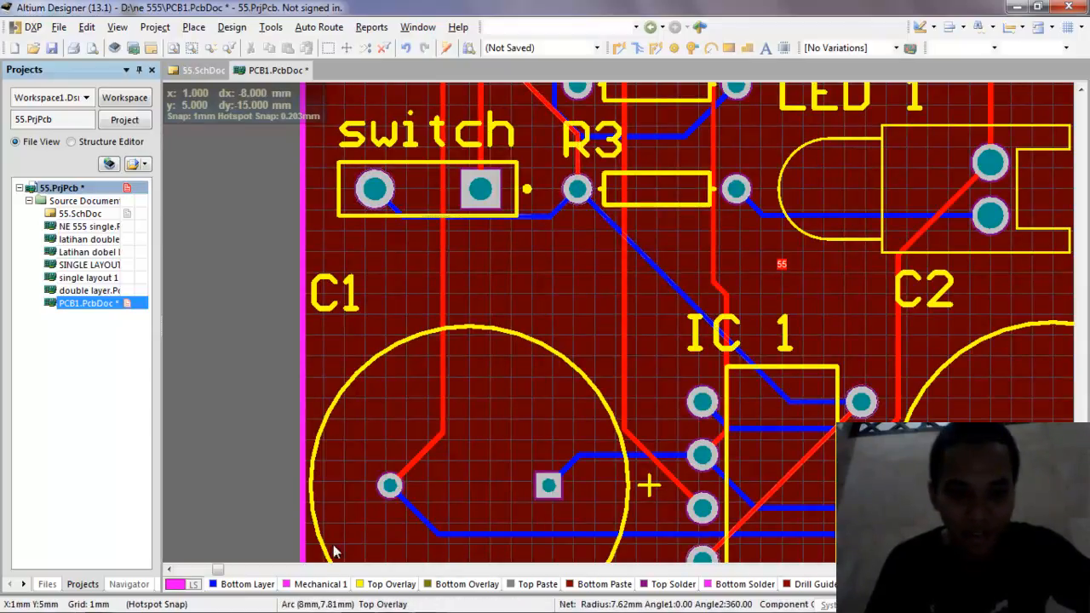
# Make the Bottom Layer active, then open the board's layer view configuration at the Top Layer and accept it
pyautogui.click(224, 587)
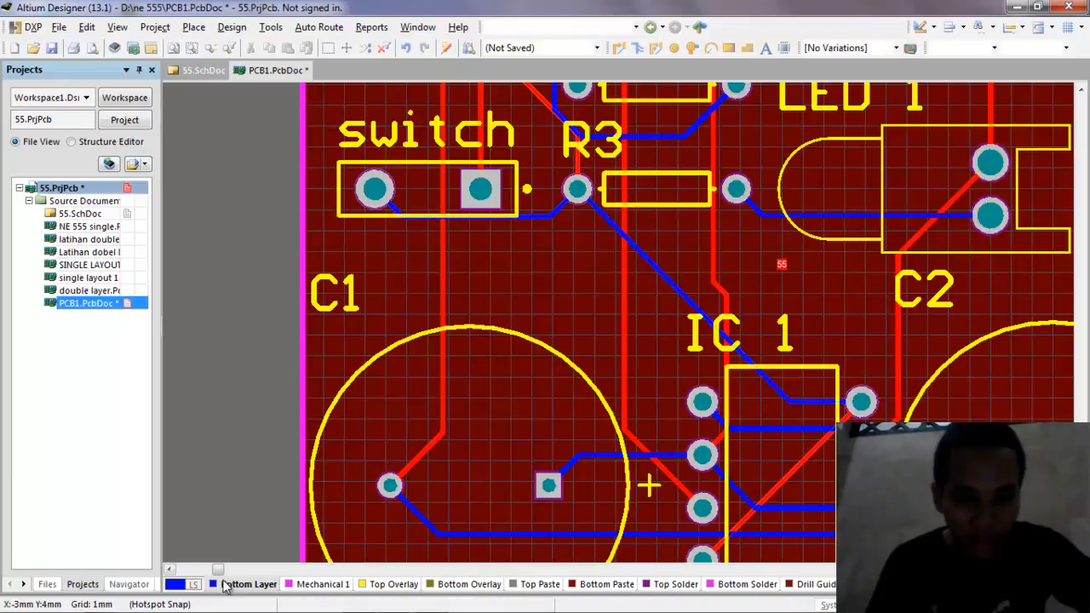
pyautogui.click(195, 586)
pyautogui.click(190, 585)
pyautogui.click(177, 585)
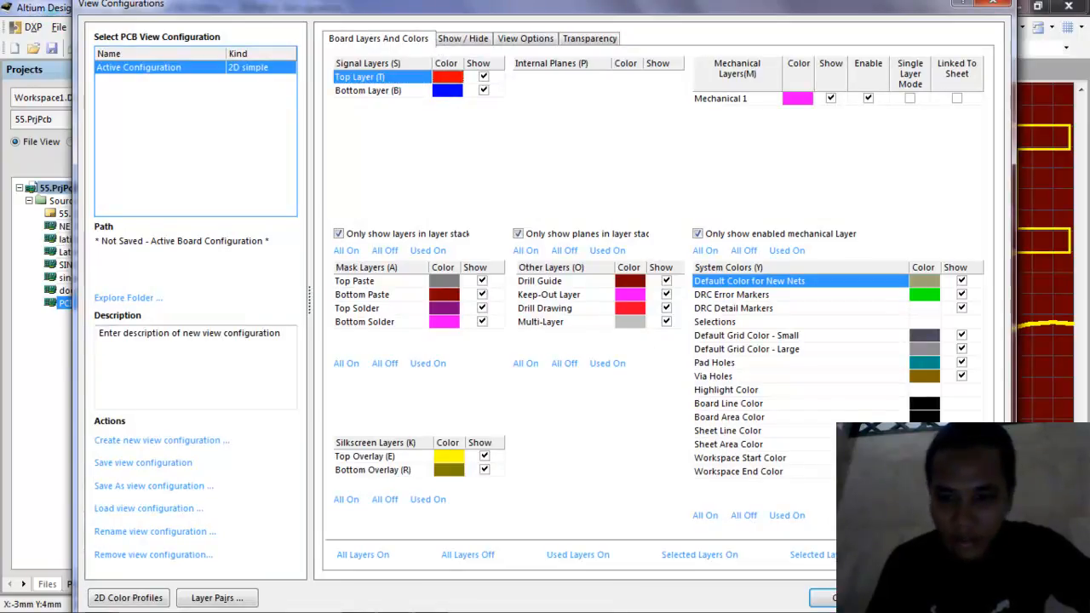
pyautogui.click(448, 76)
pyautogui.click(730, 569)
pyautogui.press('Return')
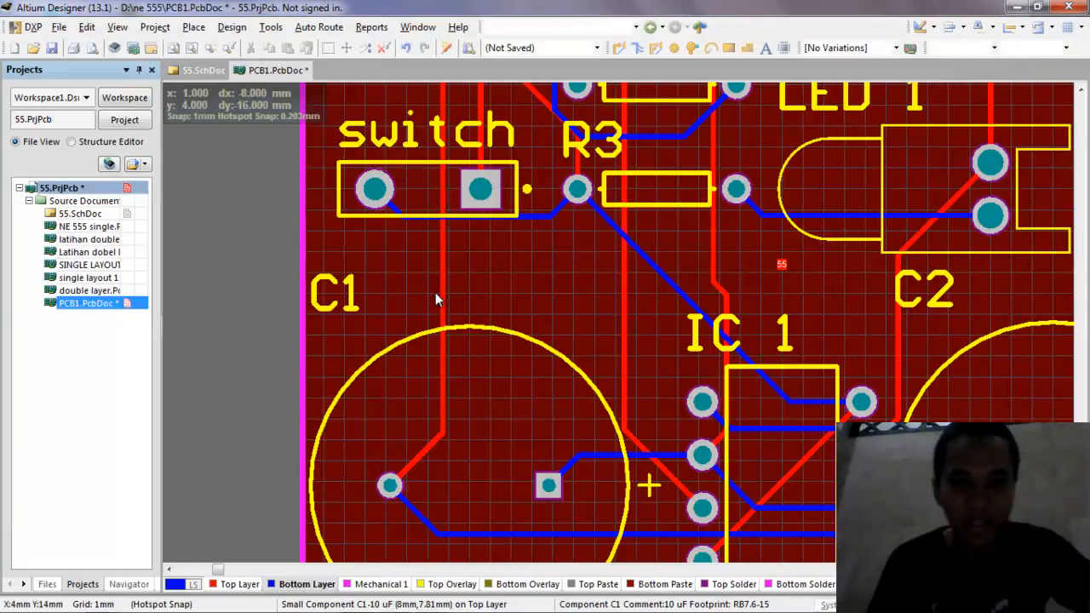
# Reroute the Bottom Layer track from R3's left pad to the switch's round pad along a path below the switch outline
pyautogui.click(561, 213)
pyautogui.click(556, 265)
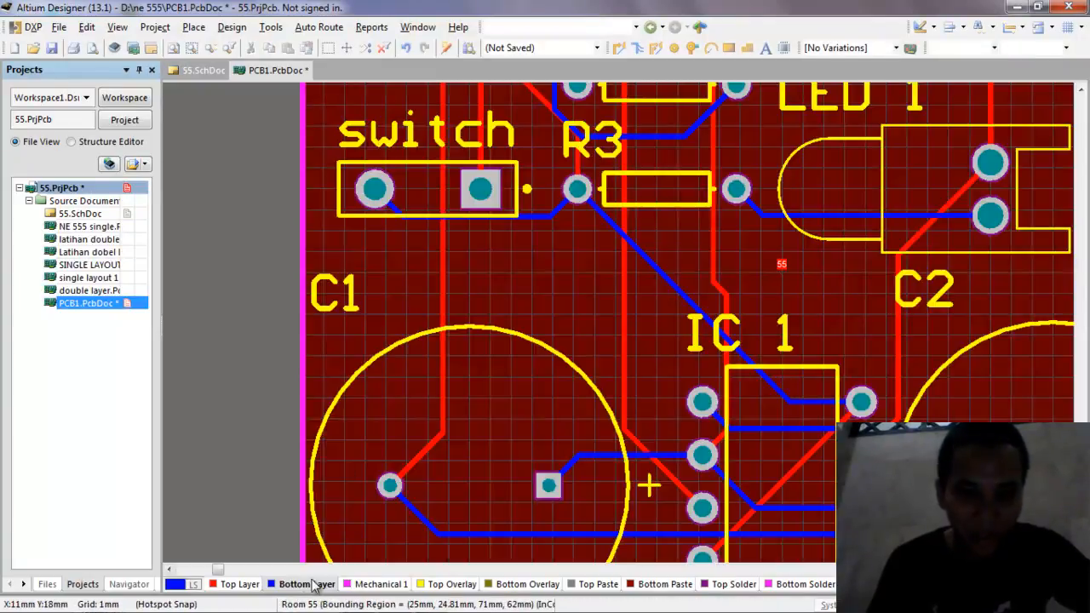
pyautogui.doubleClick(309, 585)
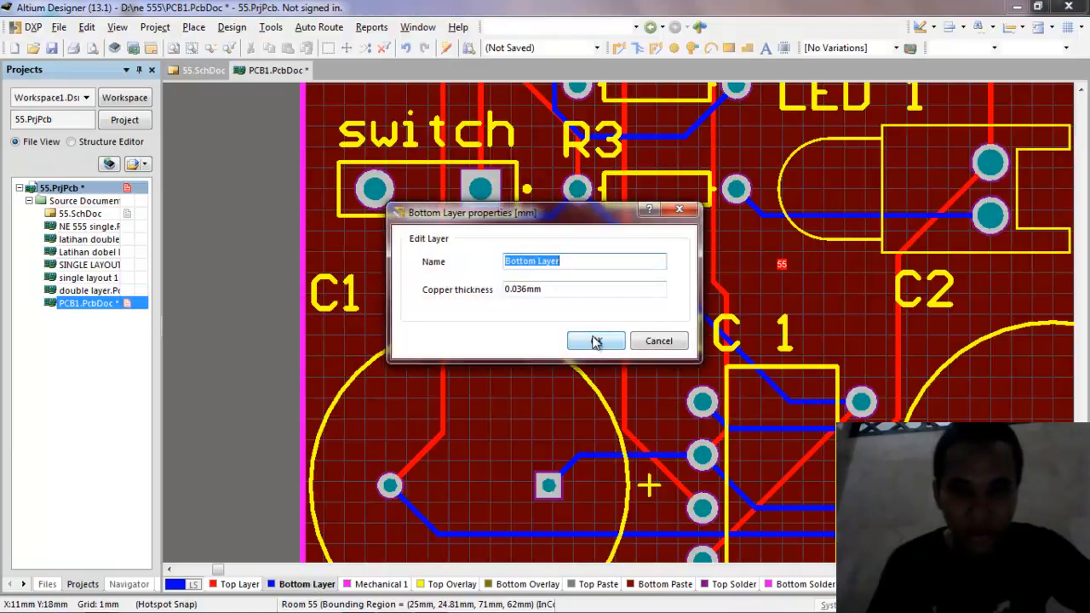
pyautogui.click(595, 342)
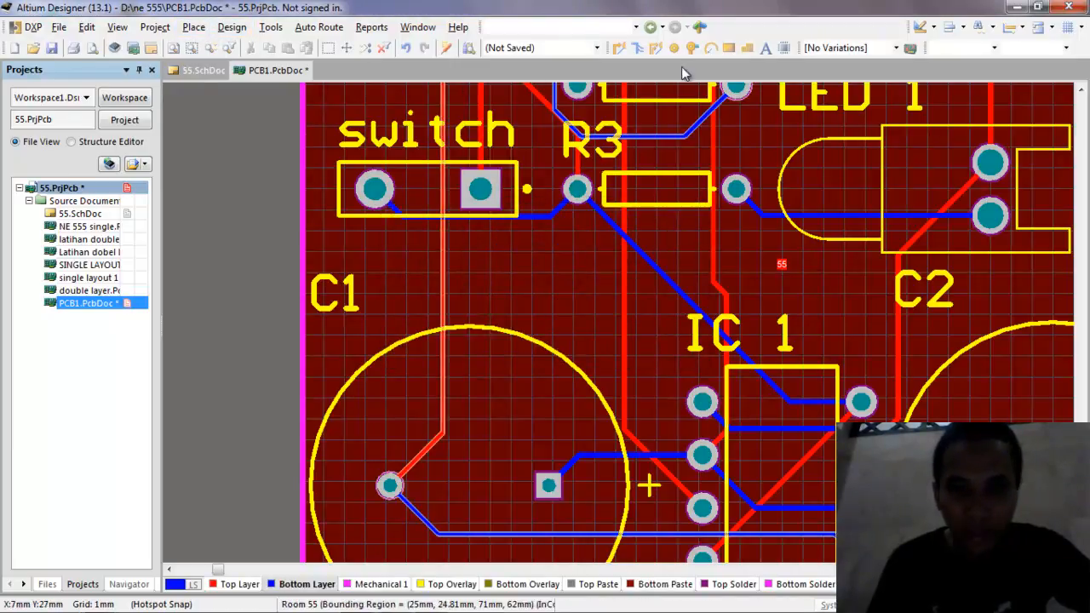
pyautogui.click(619, 49)
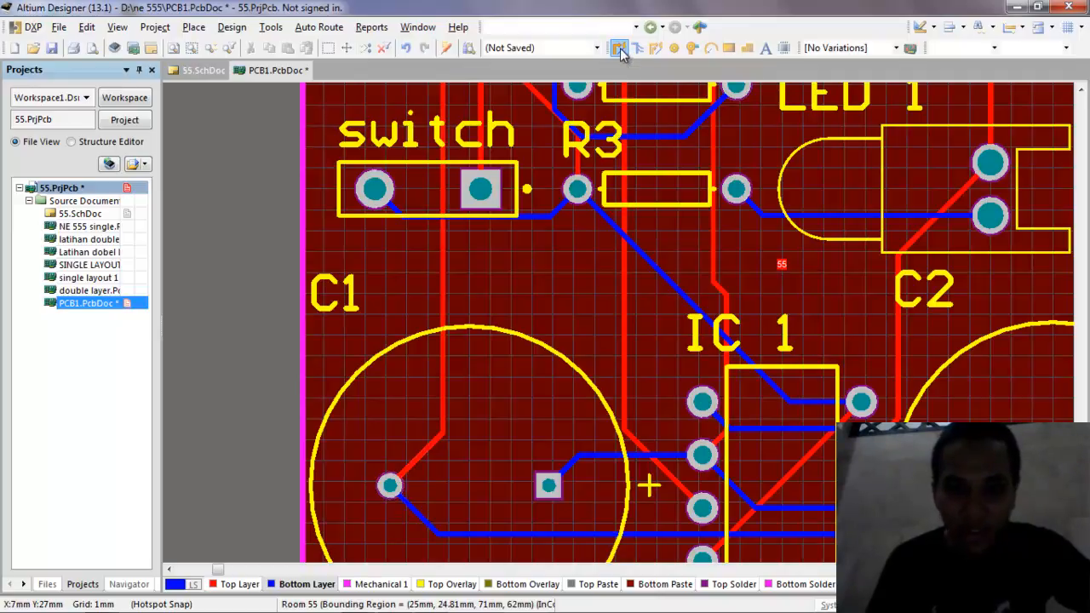
pyautogui.click(577, 191)
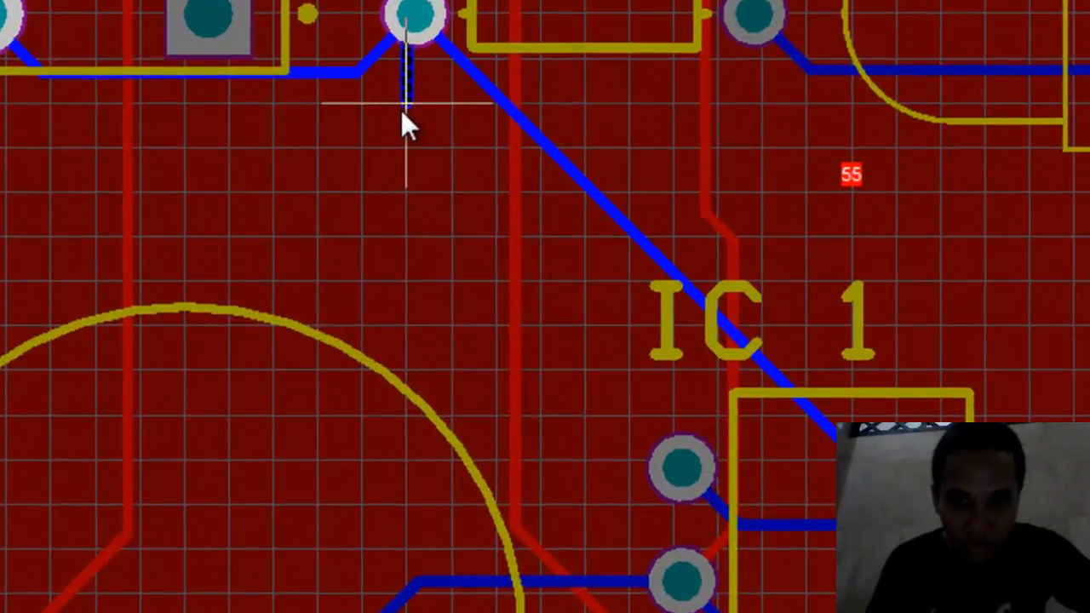
pyautogui.click(406, 107)
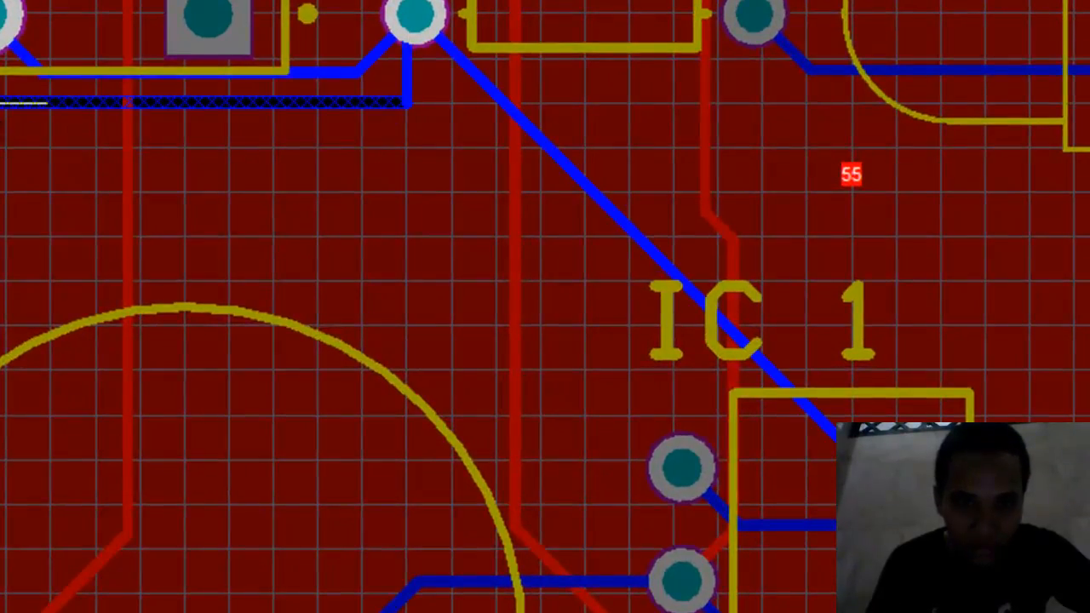
pyautogui.click(2, 102)
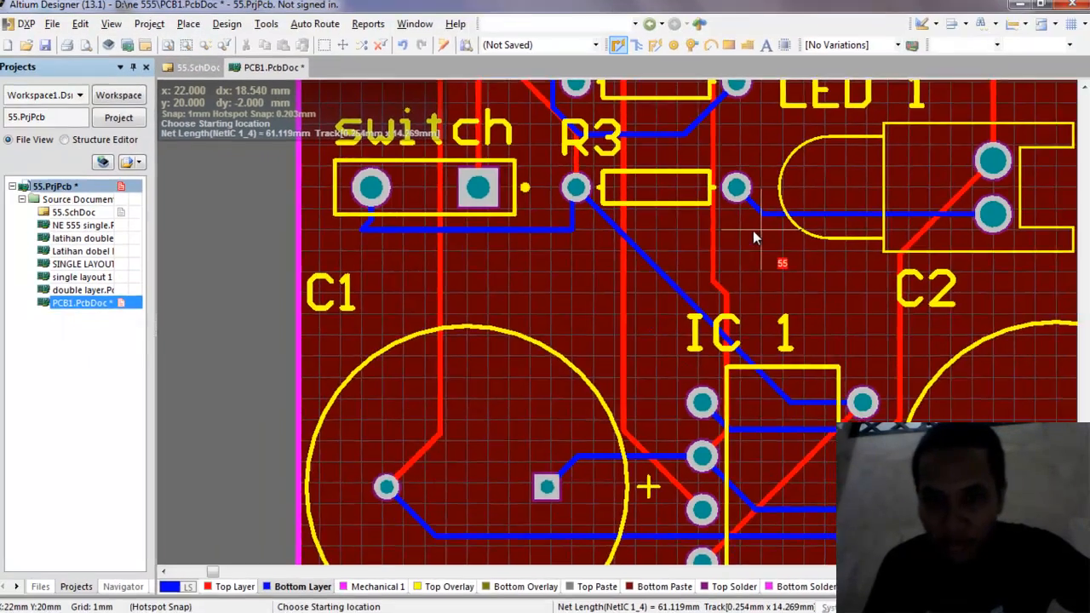
pyautogui.scroll(1, 753, 230)
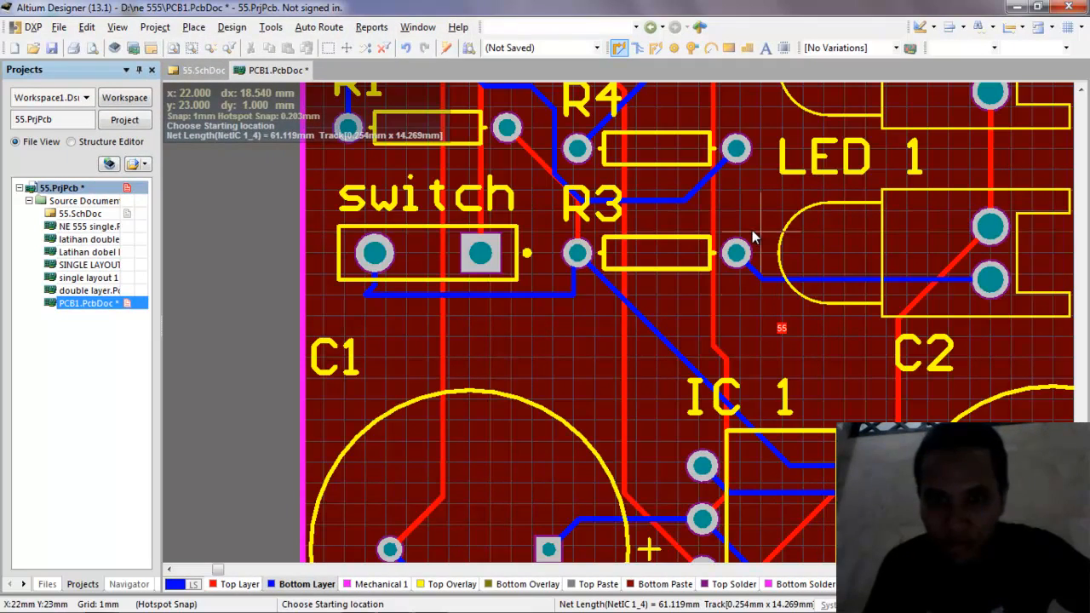
pyautogui.scroll(2, 752, 230)
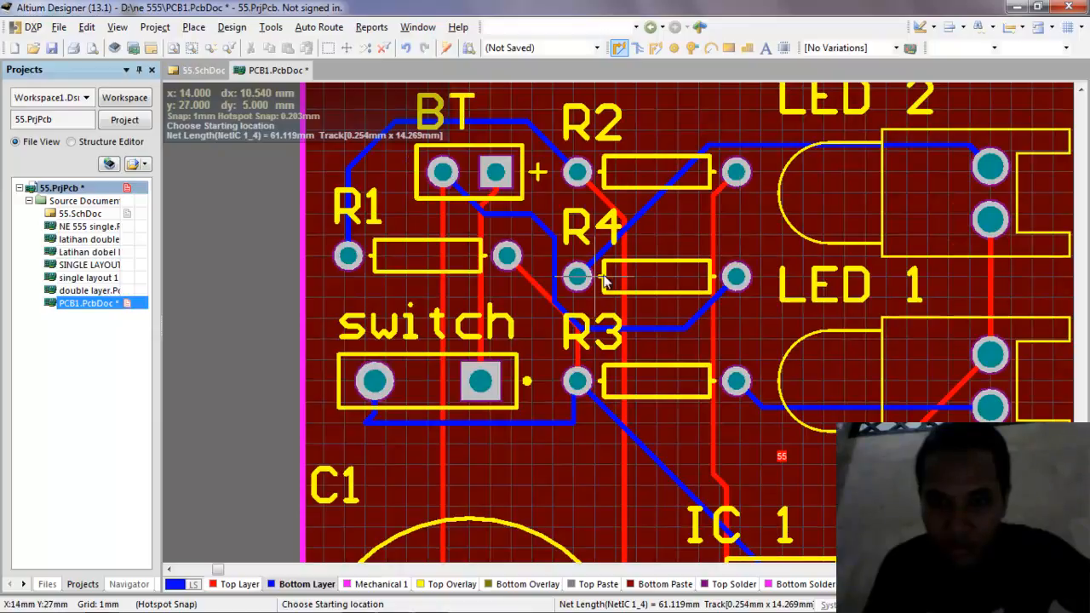
pyautogui.rightClick(902, 231)
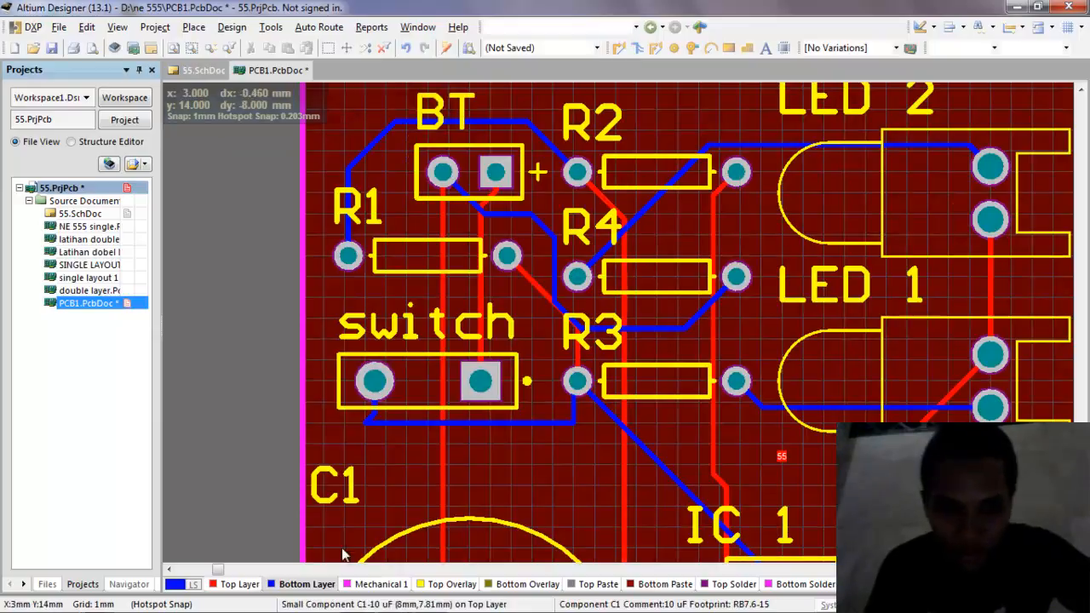
# Try to route another Top Layer track from IC 1's second left pad up to R2's right pad
pyautogui.moveTo(219, 572); pyautogui.dragTo(232, 571)
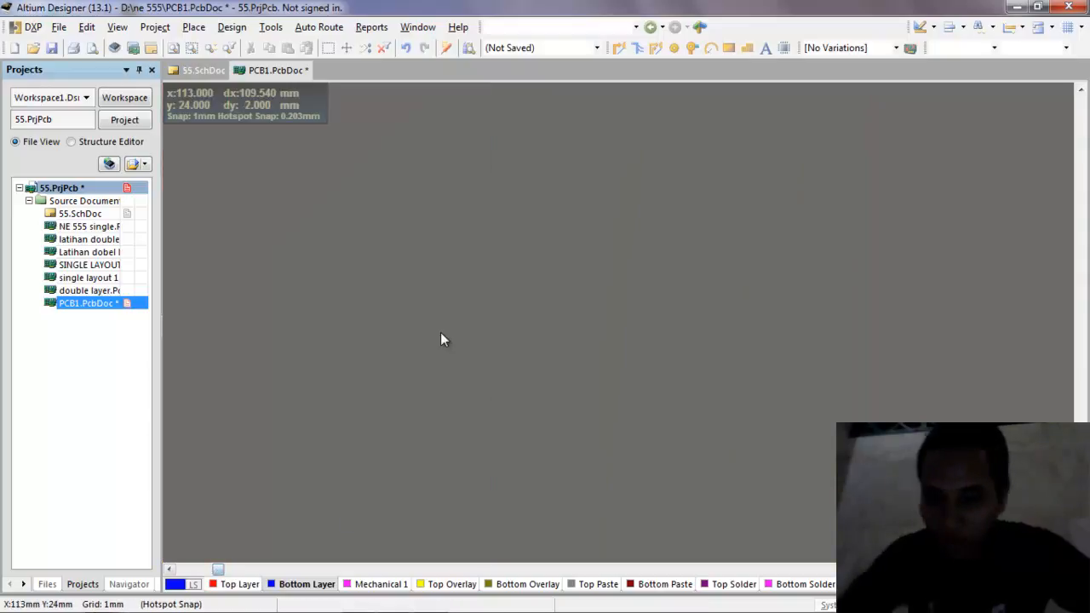
pyautogui.hotkey('ctrl', 'pagedown')
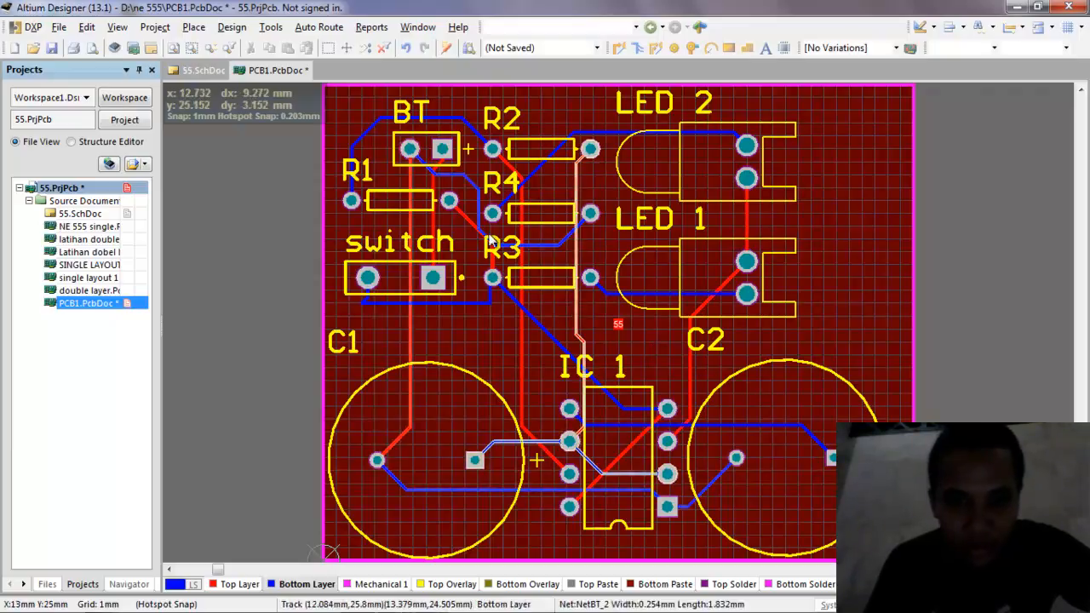
pyautogui.doubleClick(241, 584)
pyautogui.click(678, 209)
pyautogui.click(620, 49)
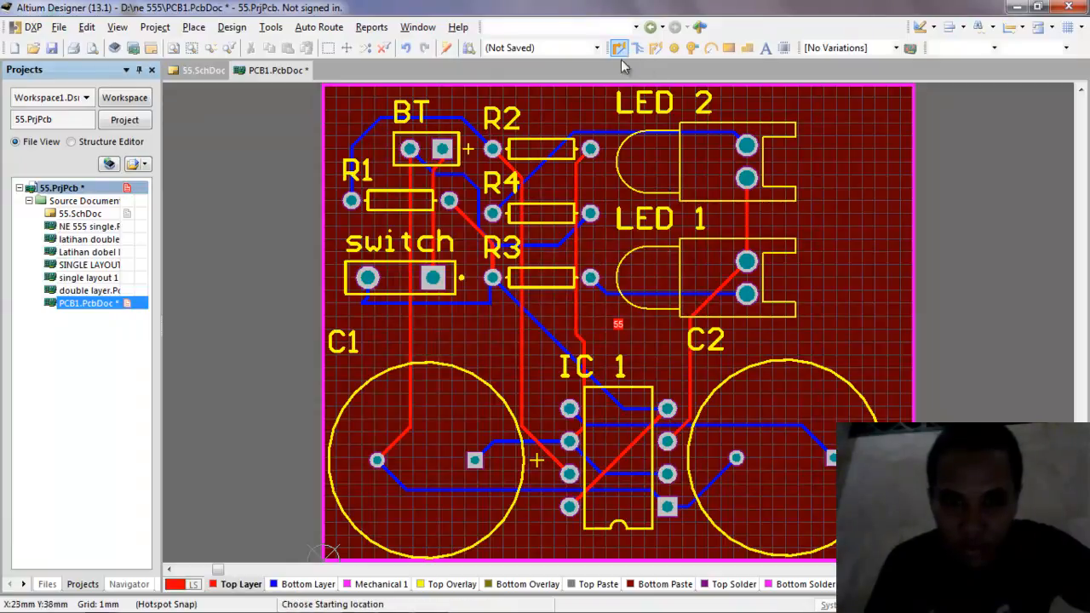
pyautogui.click(569, 442)
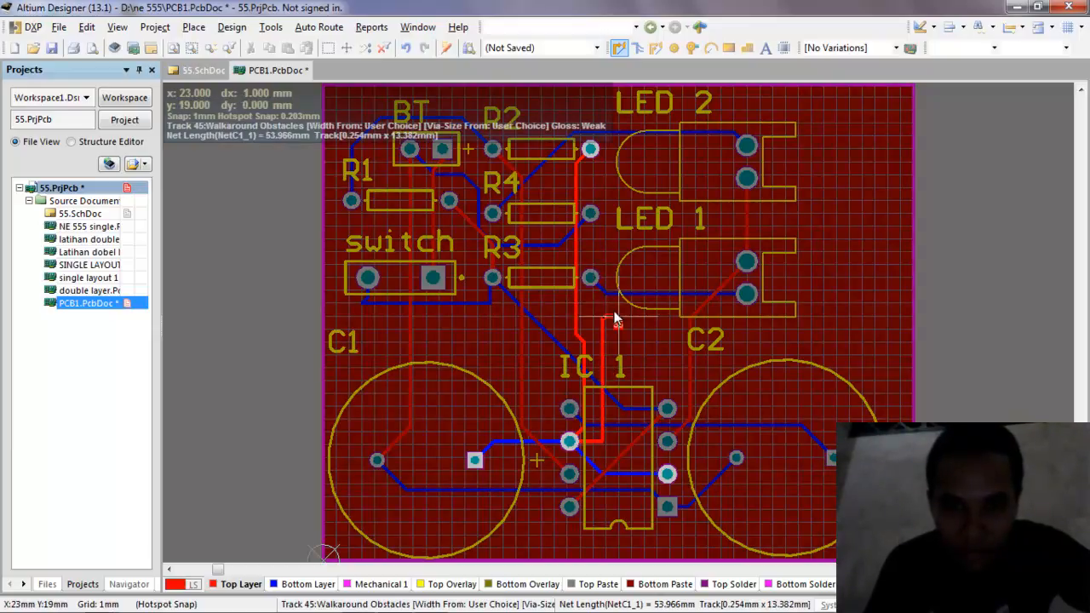
pyautogui.click(590, 149)
pyautogui.rightClick(599, 194)
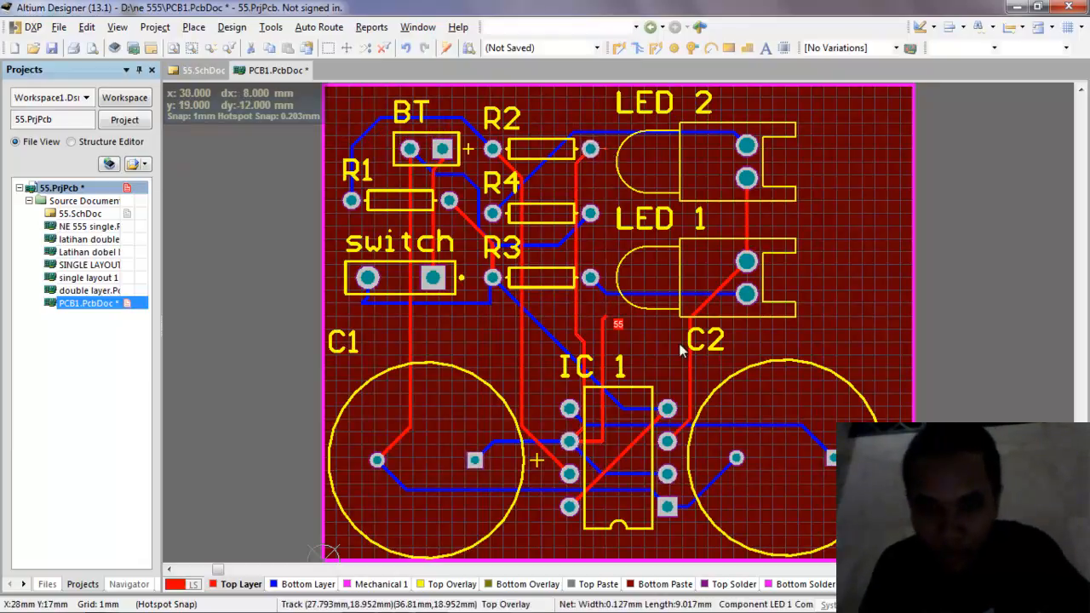
# Delete the unfinished Top Layer track segments between IC 1's second left pad and the area above IC 1
pyautogui.click(605, 351)
pyautogui.press('Delete')
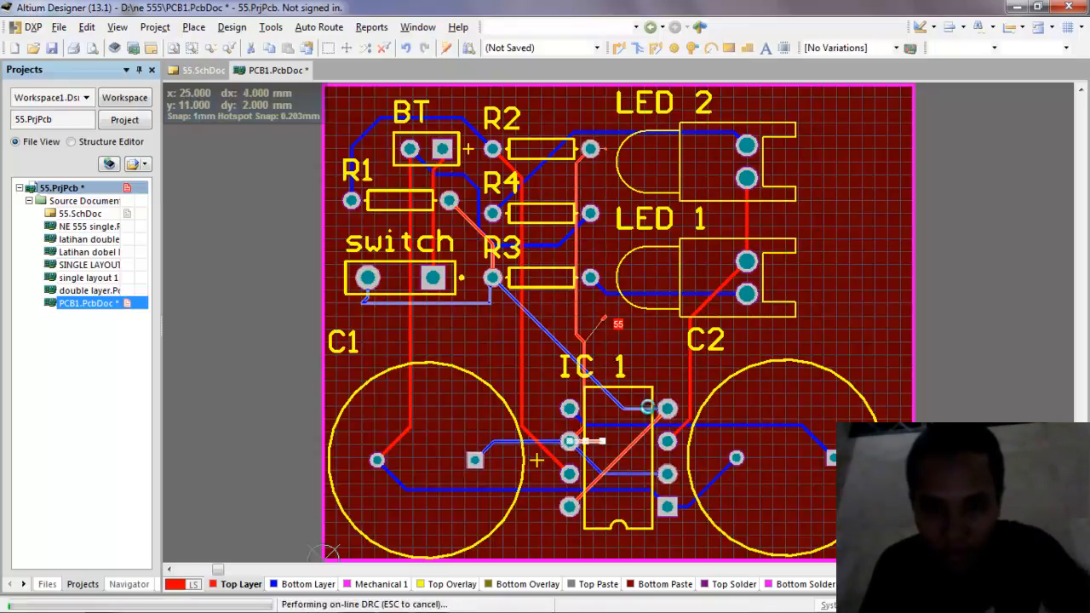
pyautogui.click(619, 48)
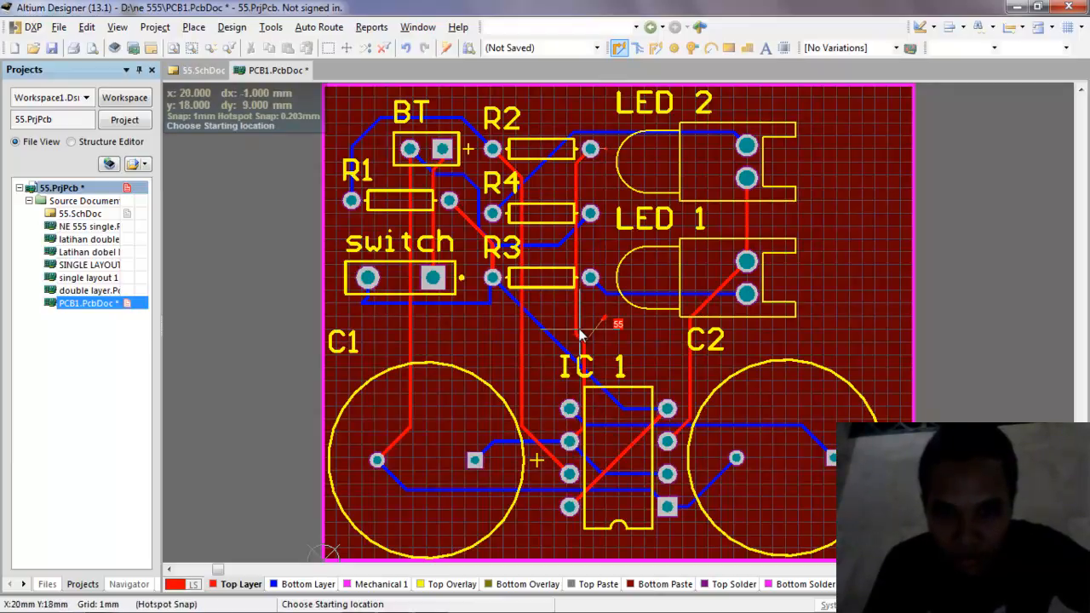
pyautogui.press('Escape')
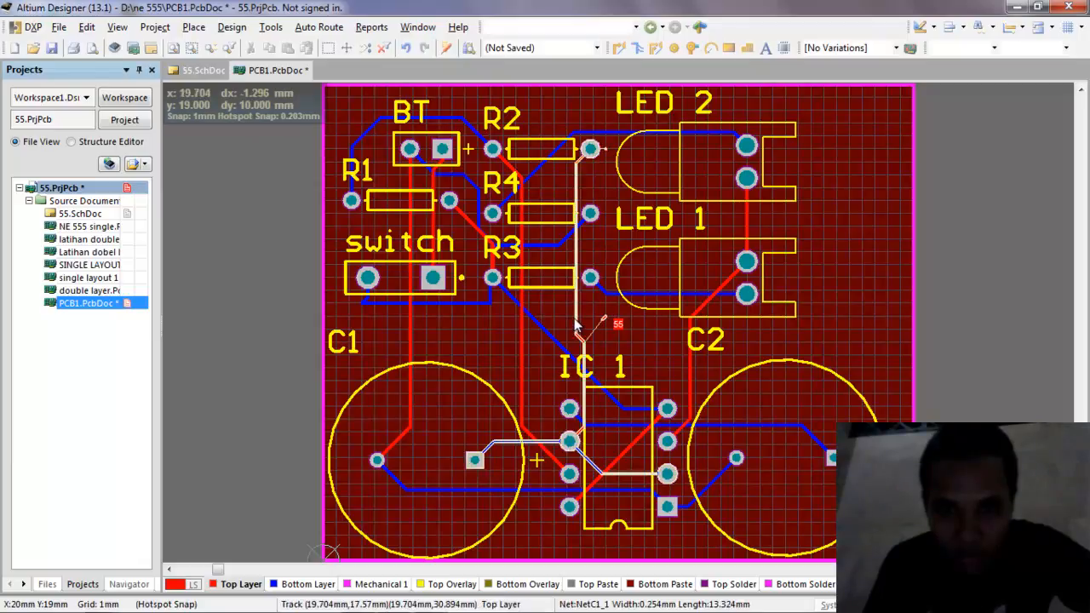
# Try to route a Top Layer track from IC 1's second left pad up to the loose stub above IC 1
pyautogui.click(621, 47)
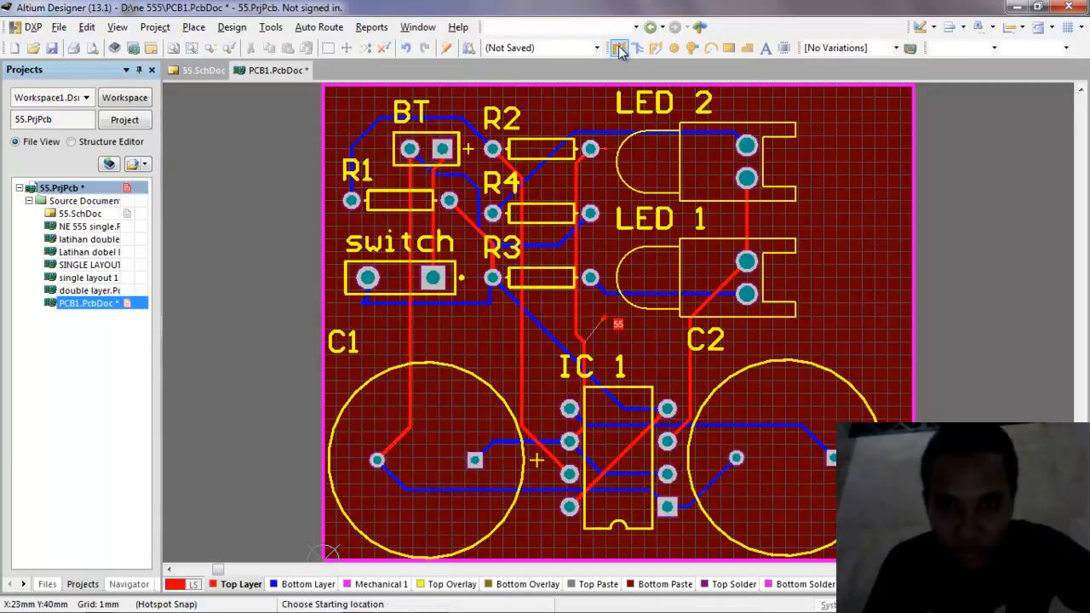
pyautogui.click(569, 442)
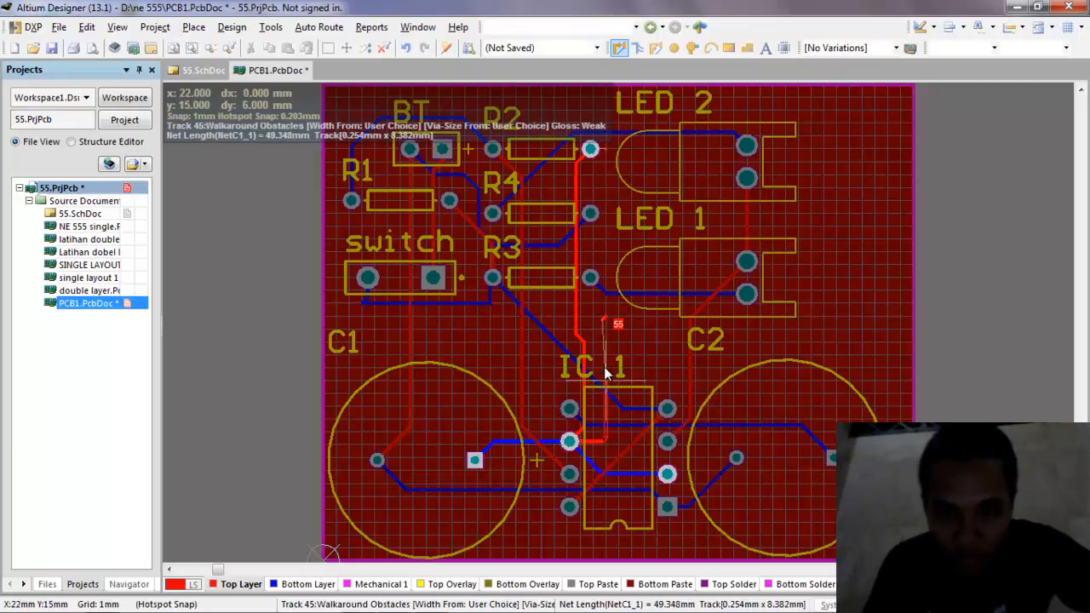
pyautogui.click(603, 324)
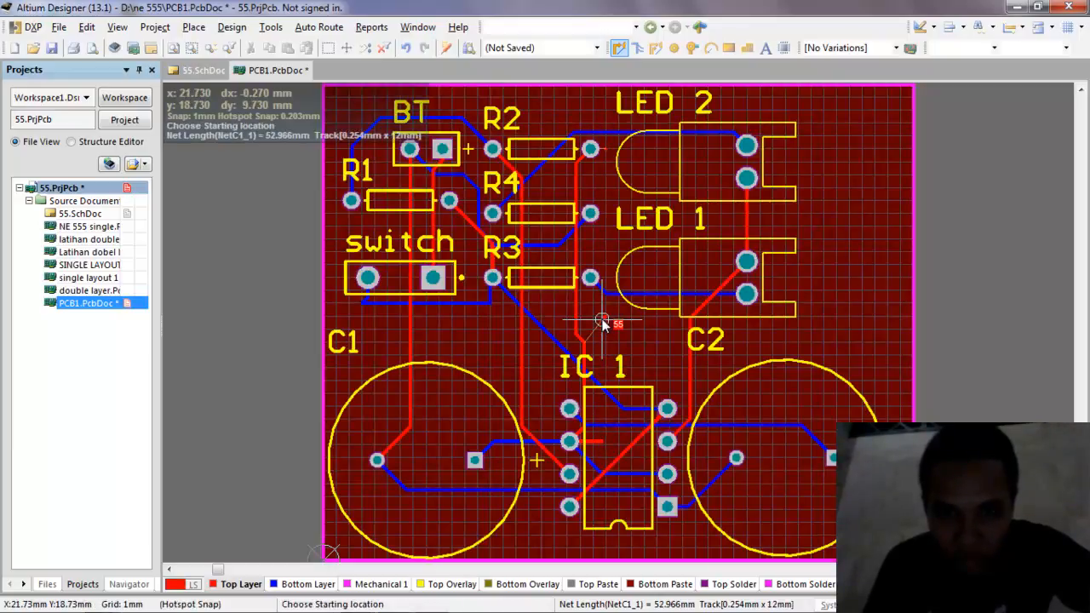
pyautogui.rightClick(603, 324)
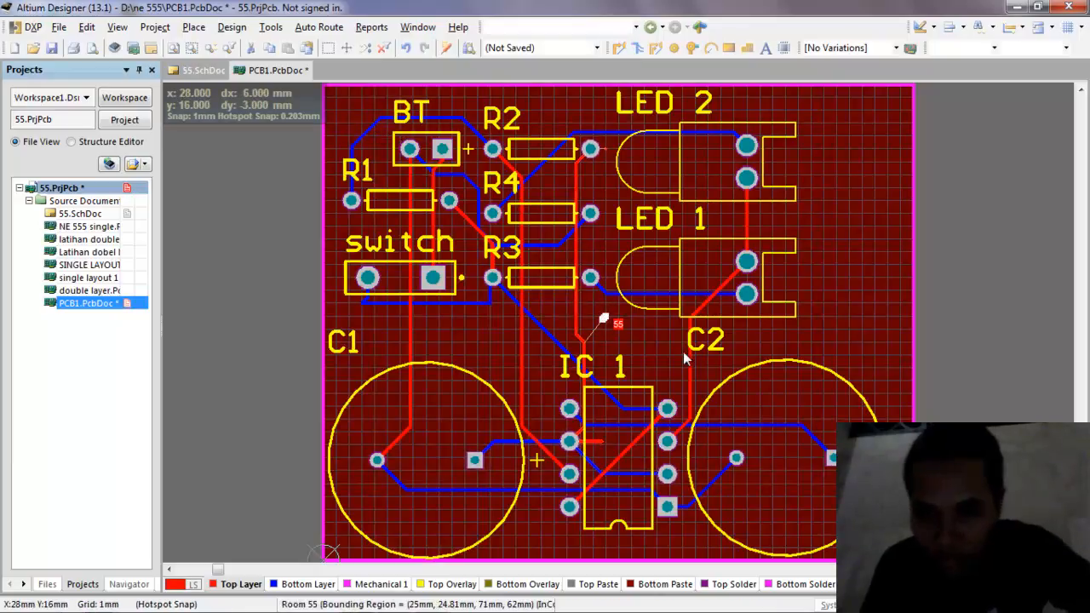
# Delete the leftover track stubs above IC 1 and beside its second left pad
pyautogui.moveTo(615, 419); pyautogui.dragTo(610, 405)
pyautogui.click(610, 407)
pyautogui.click(603, 442)
pyautogui.click(600, 441)
# Reroute the Top Layer track from IC 1's second left pad to R2's right pad along a path between the resistors and the LEDs
pyautogui.click(619, 48)
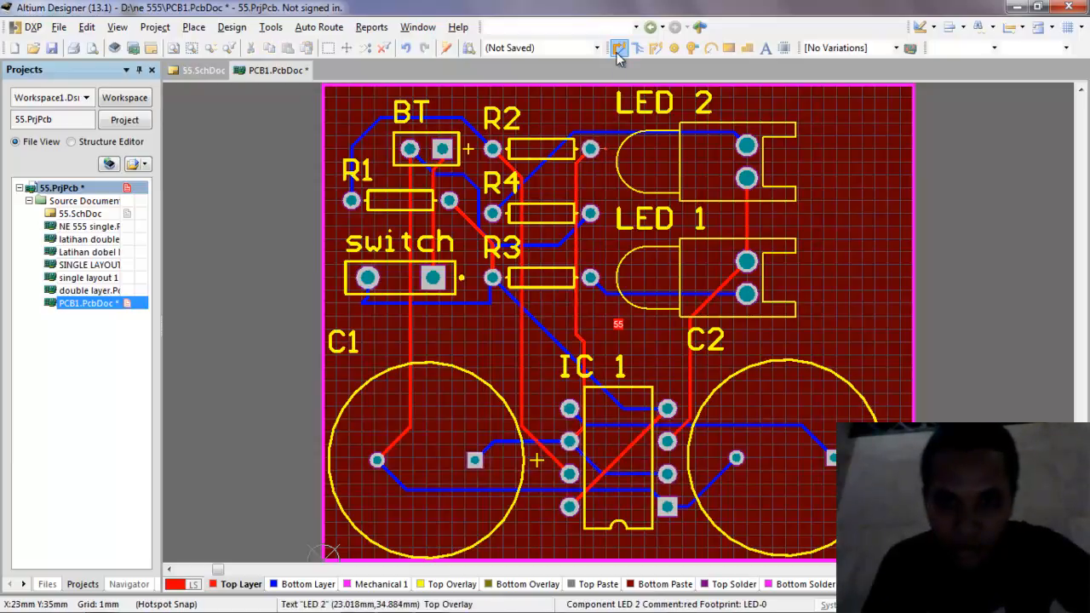
pyautogui.click(570, 441)
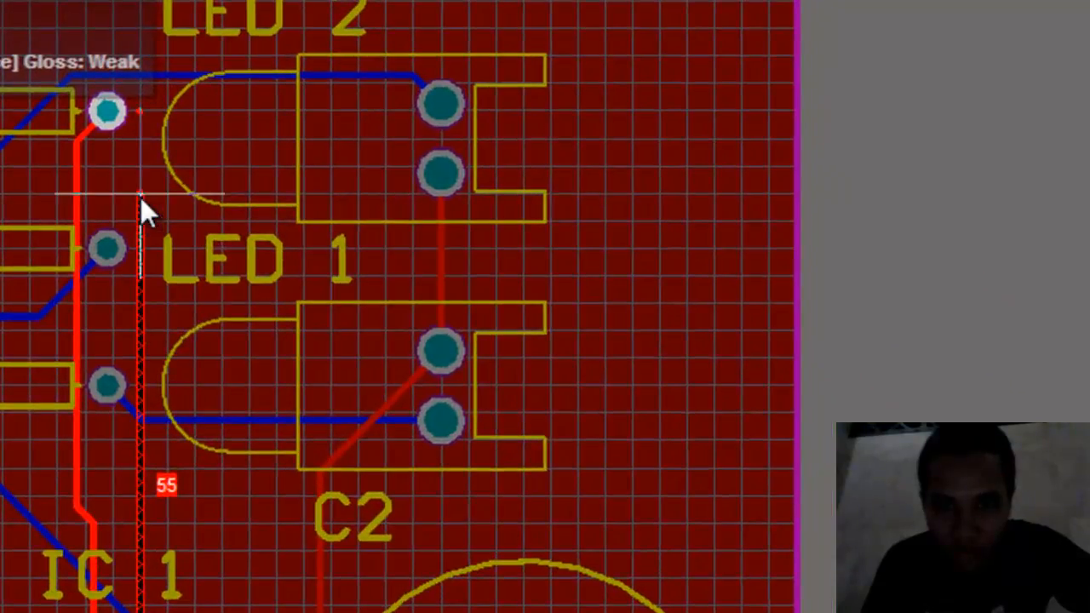
pyautogui.click(141, 195)
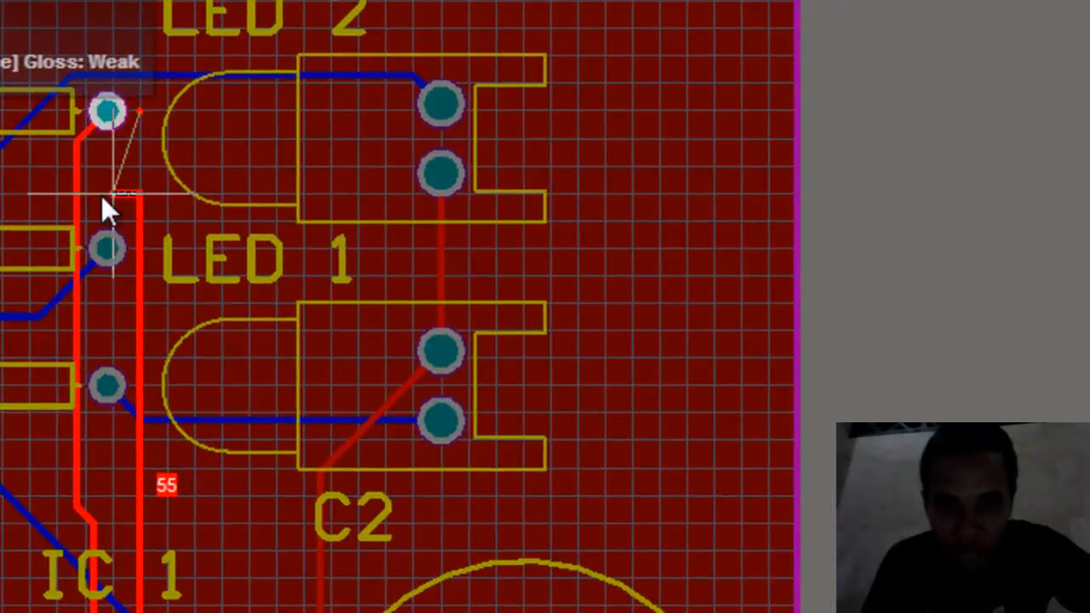
pyautogui.click(110, 110)
pyautogui.rightClick(174, 117)
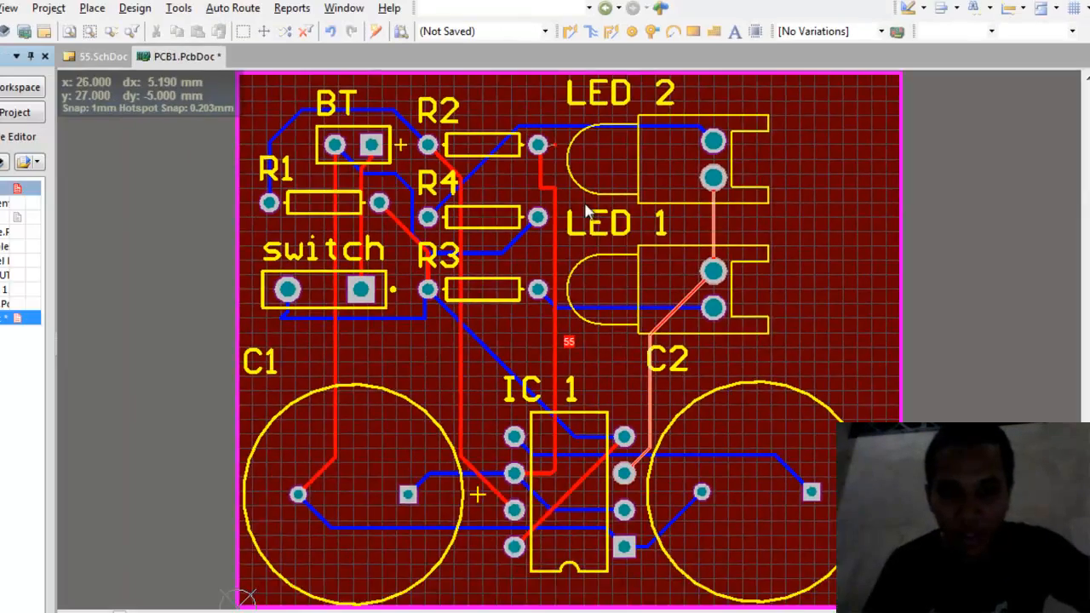
pyautogui.scroll(-3, 654, 233)
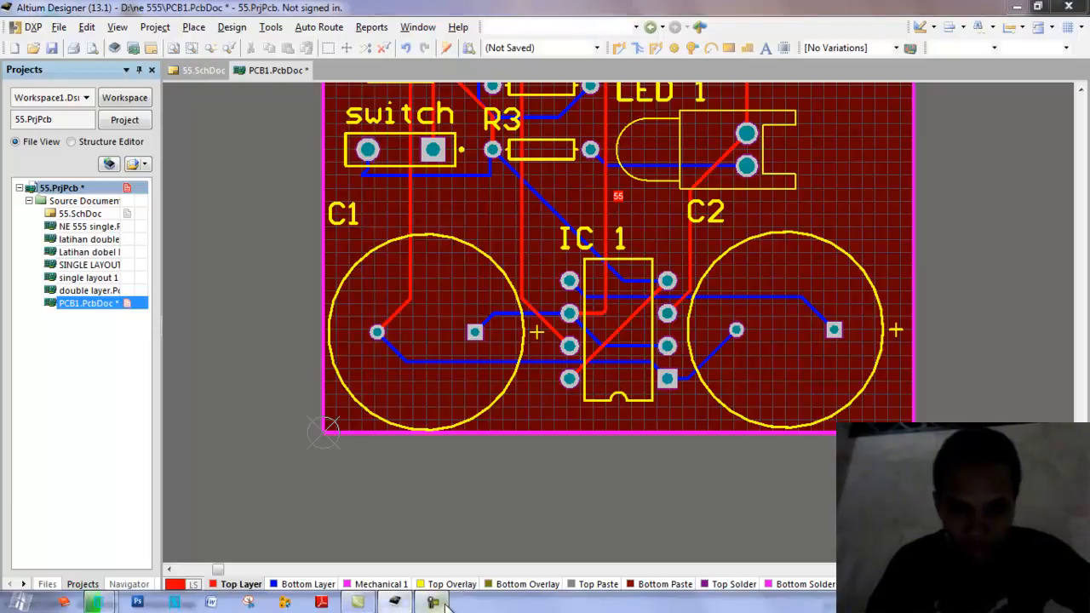
pyautogui.click(449, 605)
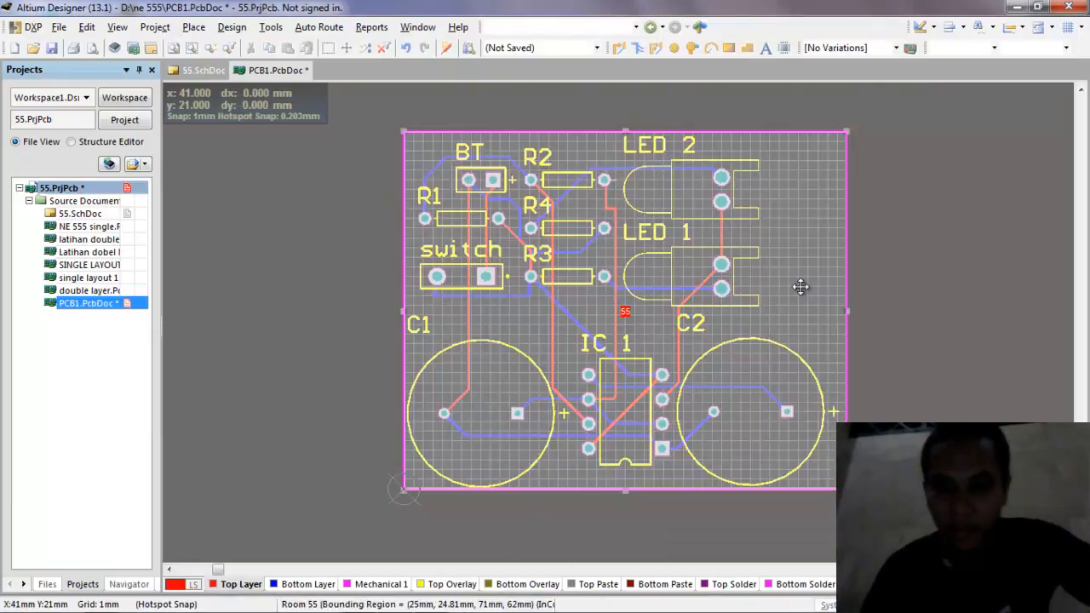
pyautogui.click(914, 250)
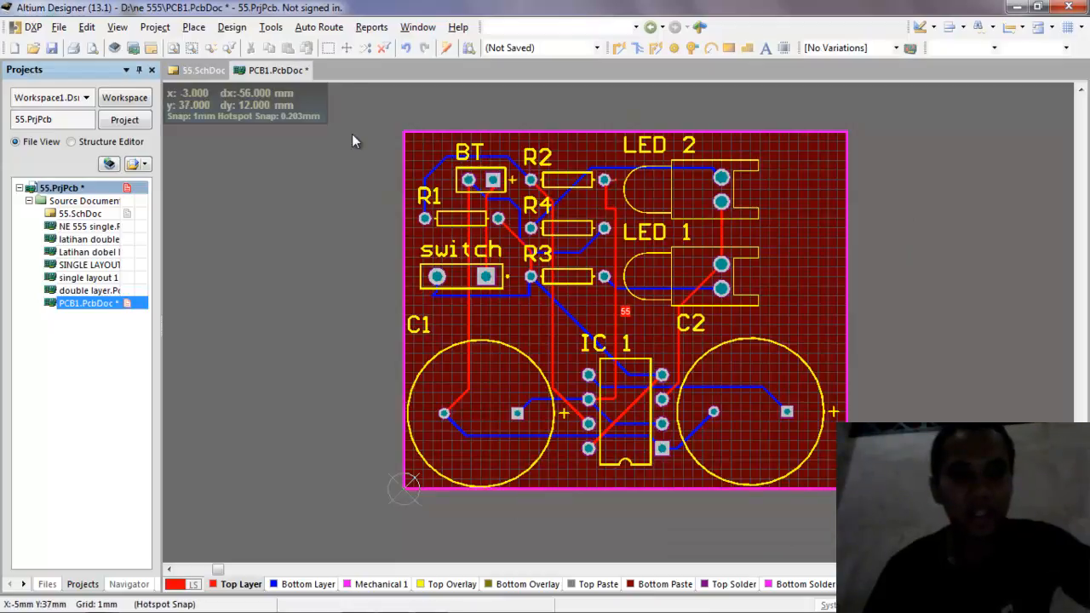
# Start a solid polygon pour named TOP polygon on the Top Layer, connected to No Net
pyautogui.click(193, 26)
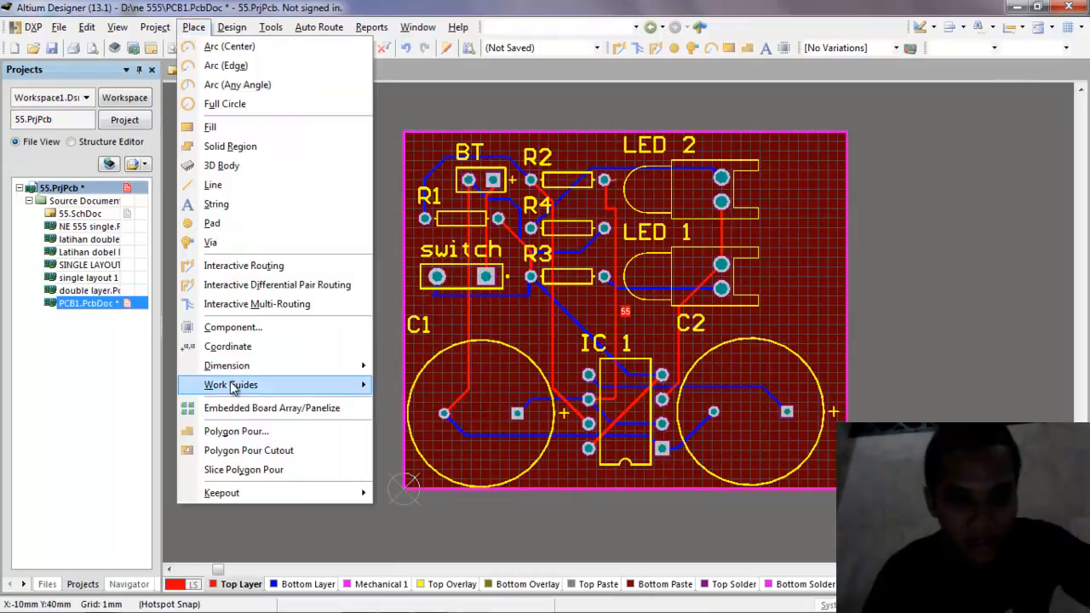
pyautogui.click(234, 430)
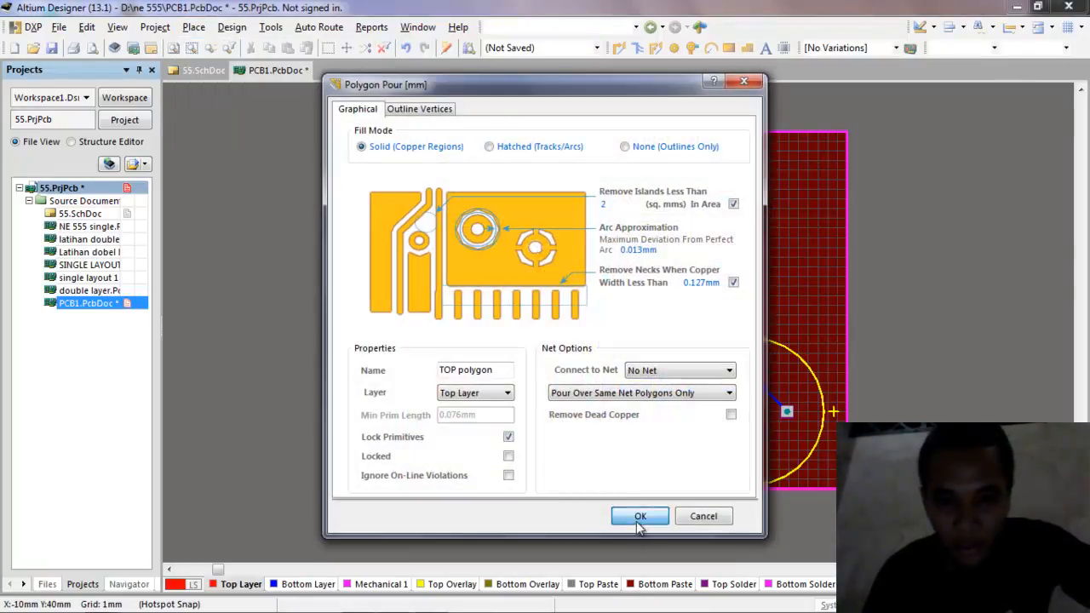
pyautogui.click(639, 521)
pyautogui.keyDown('ctrl'); pyautogui.scroll(3, 531, 246); pyautogui.keyUp('ctrl')
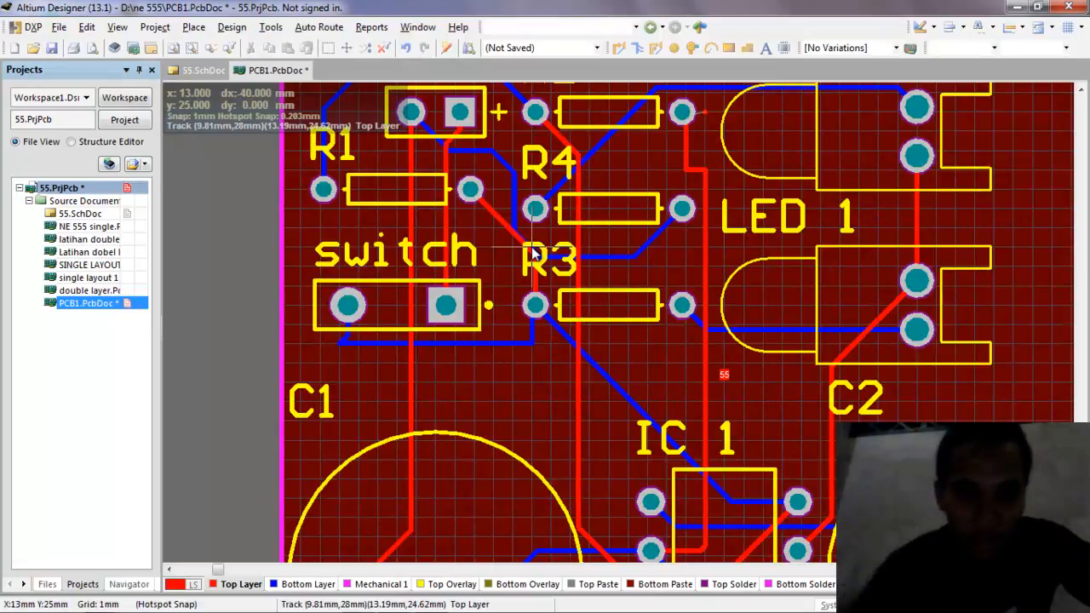
pyautogui.keyDown('shift'); pyautogui.hscroll(-3, 188, 303); pyautogui.keyUp('shift')
pyautogui.scroll(3, 640, 279)
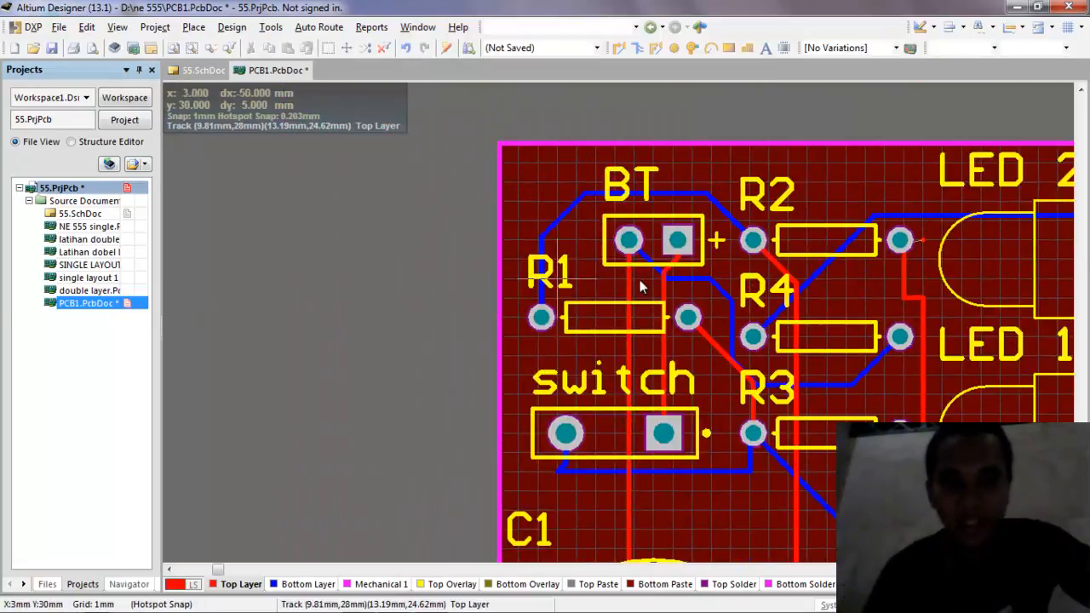
# Outline the polygon pour through the four board corners, covering the whole 46 × 37 mm area, and finish it
pyautogui.click(500, 149)
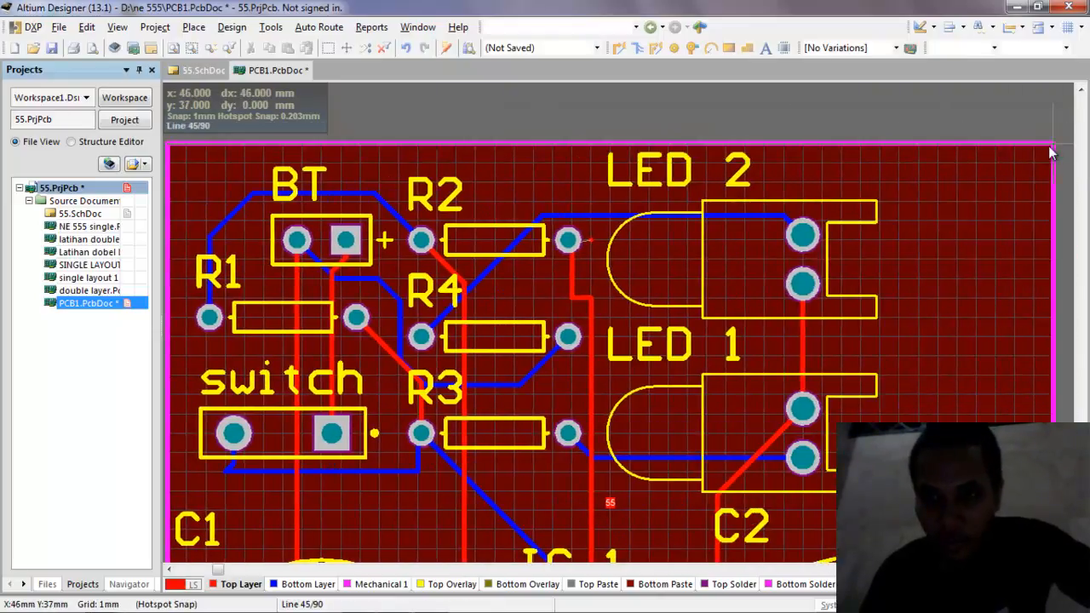
pyautogui.click(1054, 149)
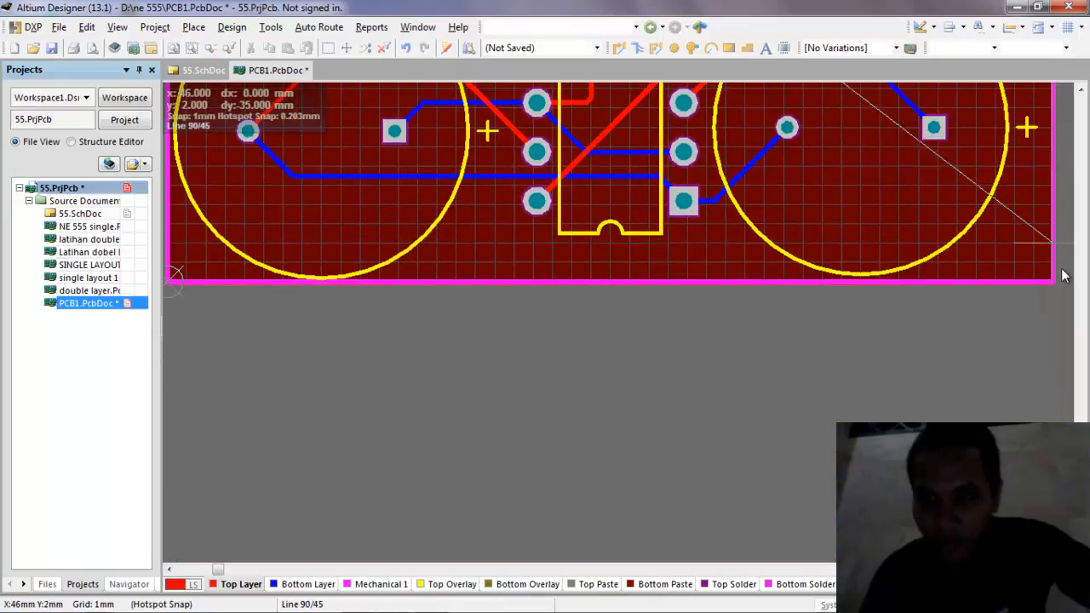
pyautogui.click(1054, 284)
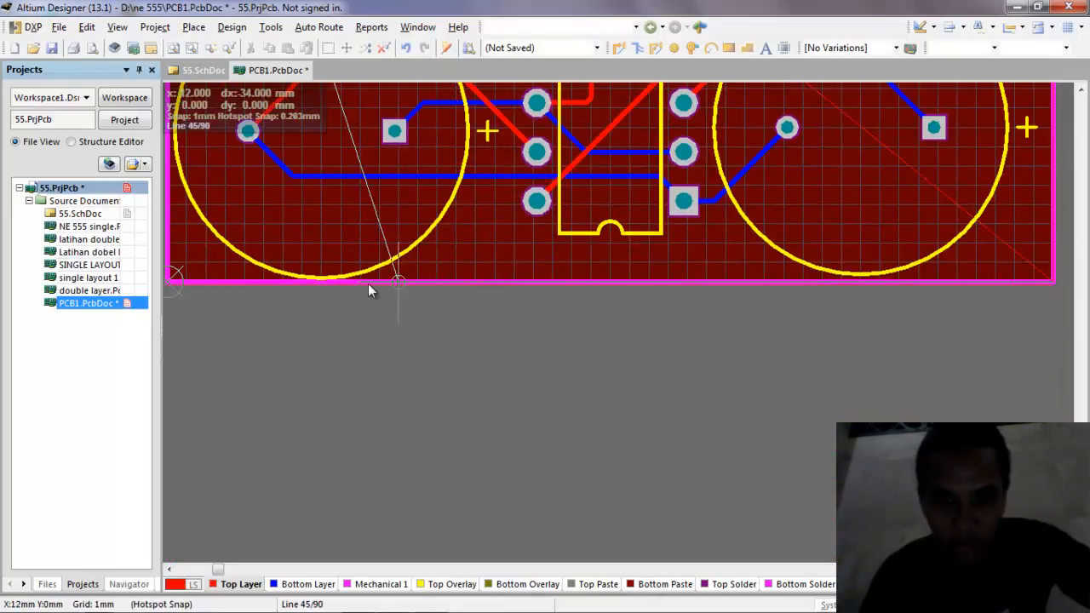
pyautogui.click(166, 281)
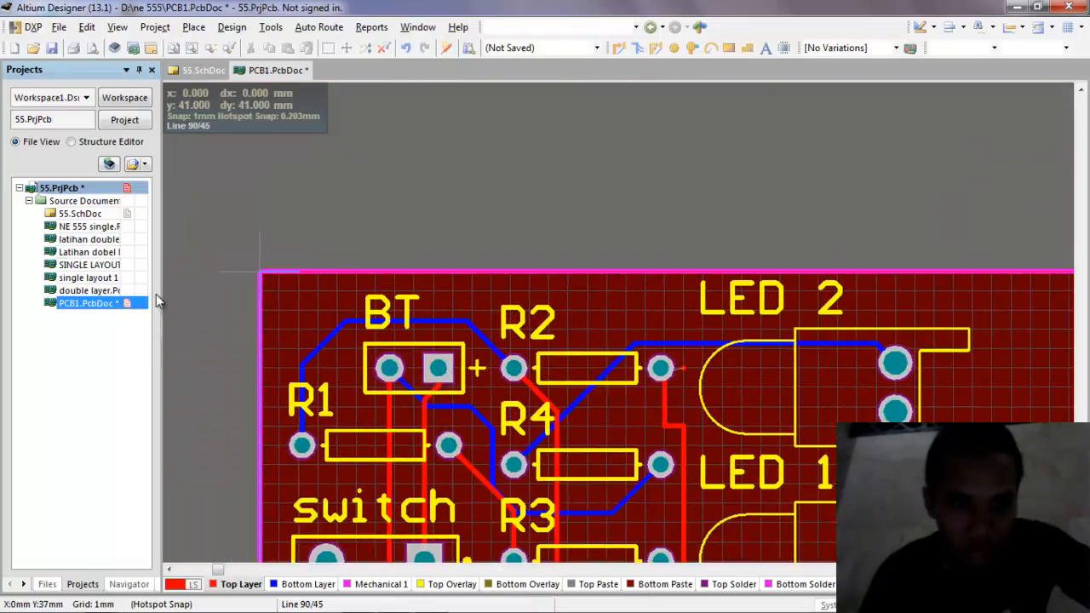
pyautogui.click(309, 273)
pyautogui.press('space')
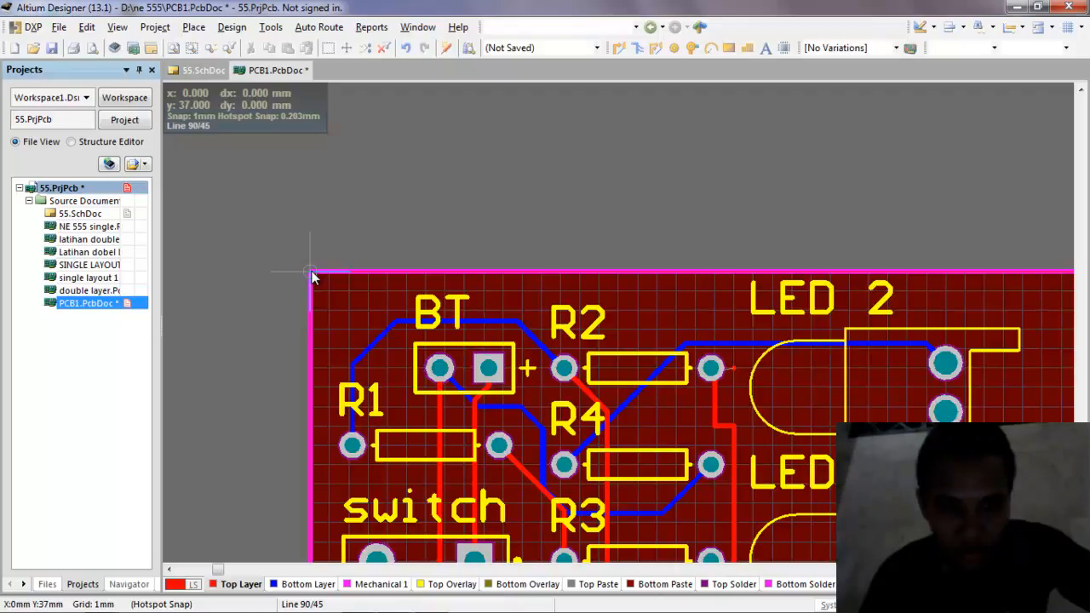
pyautogui.press('space')
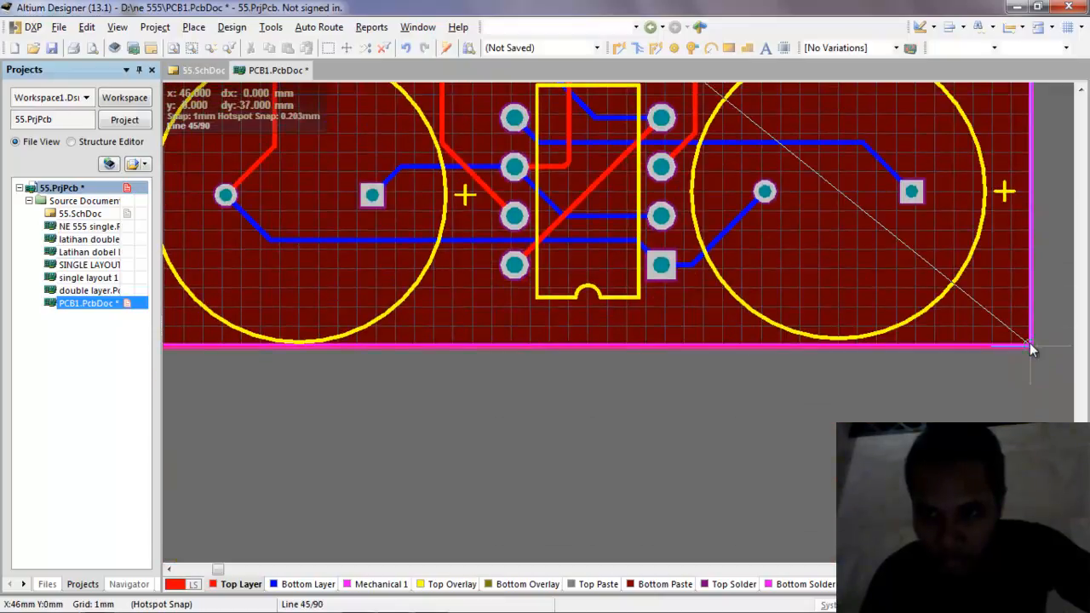
pyautogui.click(1029, 344)
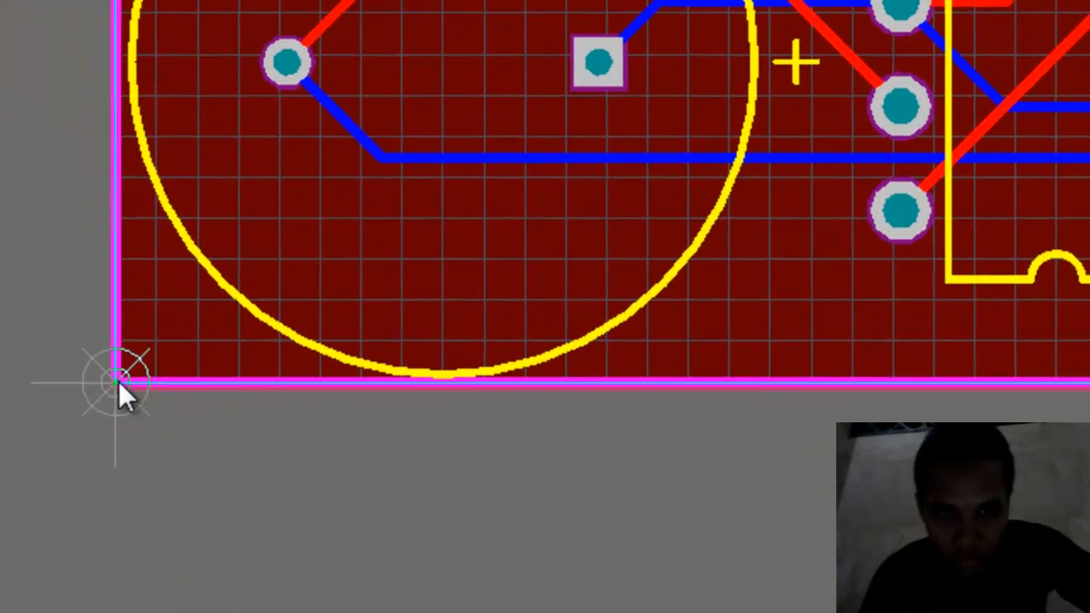
pyautogui.click(117, 382)
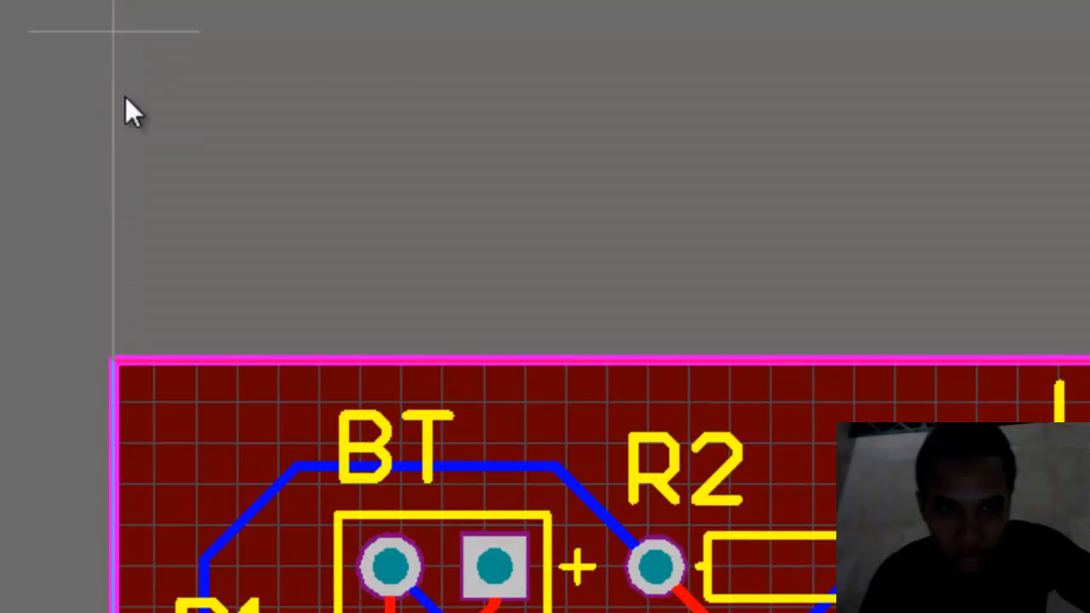
pyautogui.click(113, 363)
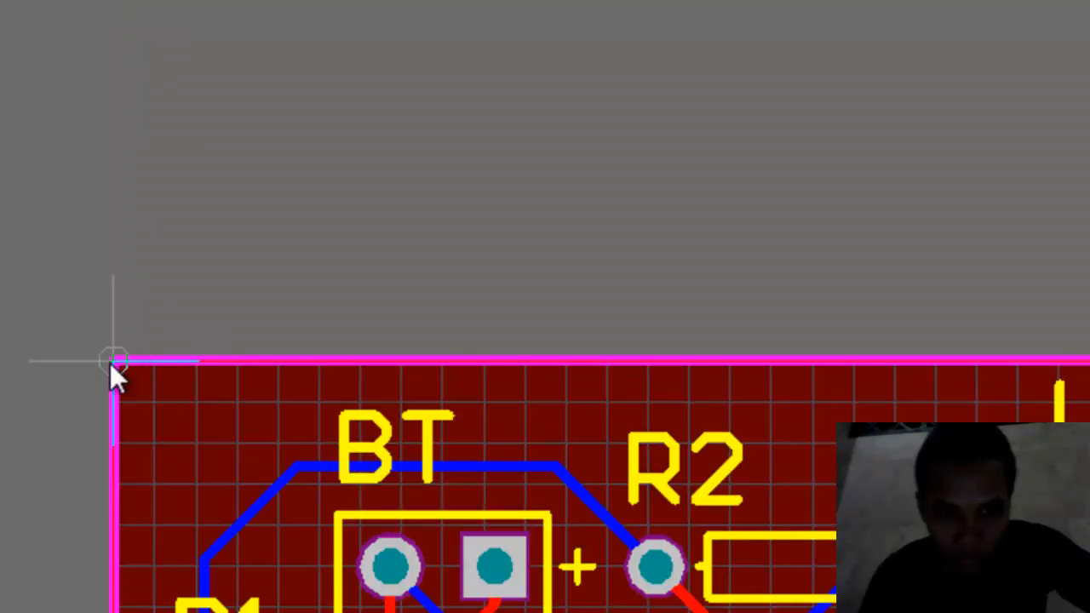
pyautogui.rightClick(148, 351)
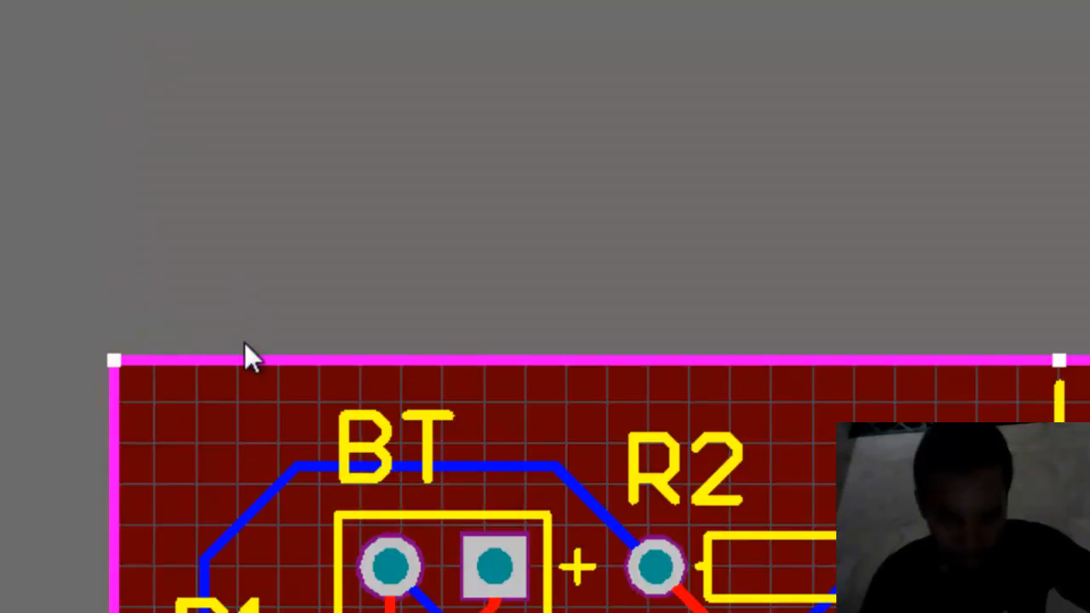
pyautogui.scroll(-2, 306, 298)
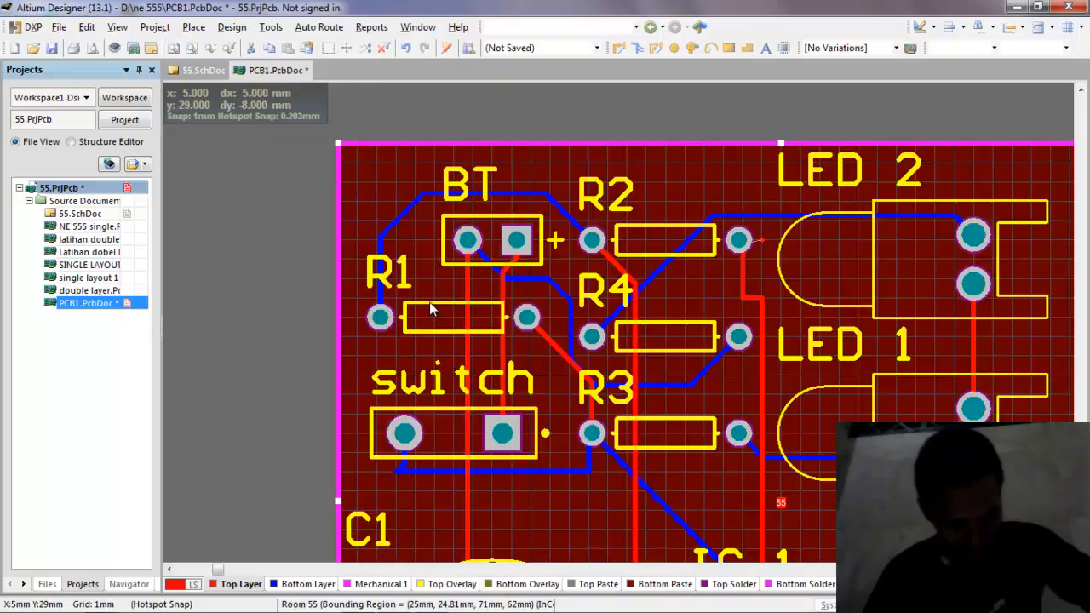
pyautogui.scroll(-3, 429, 302)
pyautogui.scroll(2, 439, 286)
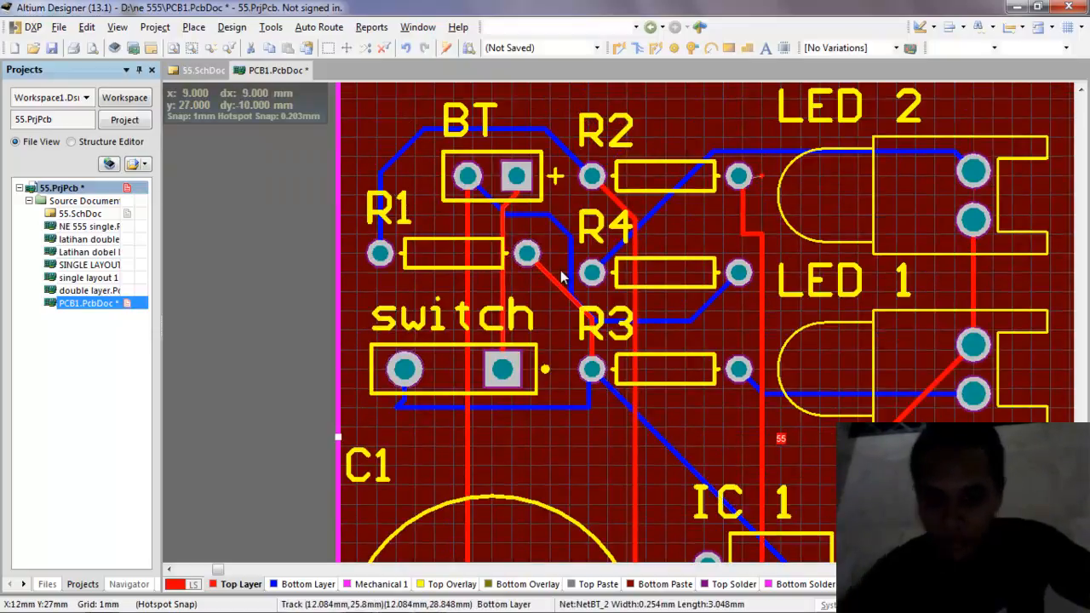
pyautogui.press('shift')
pyautogui.hotkey('ctrl', 'pagedown')
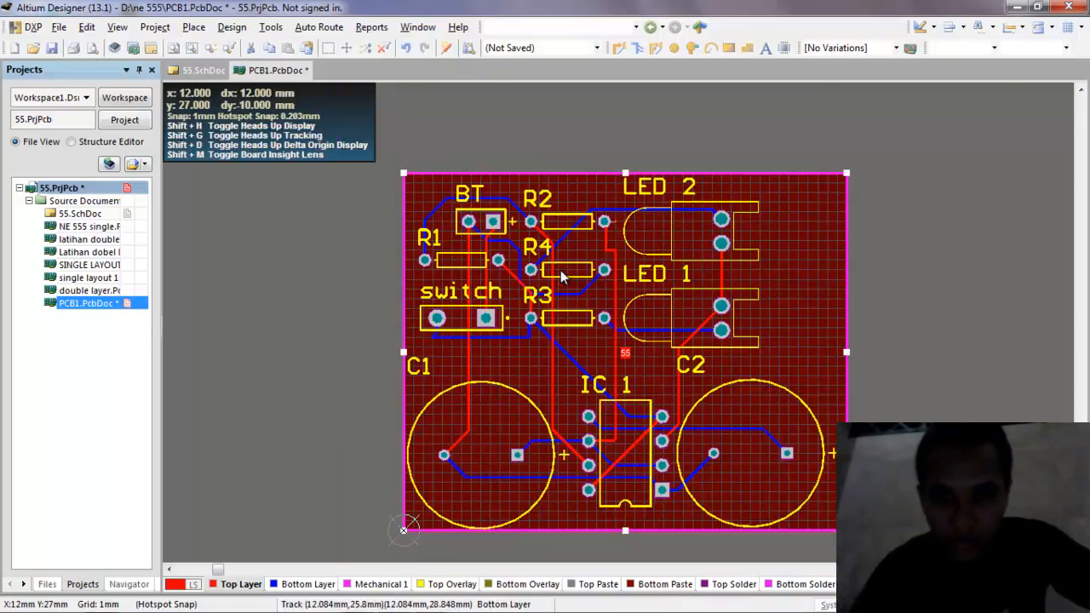
pyautogui.click(919, 329)
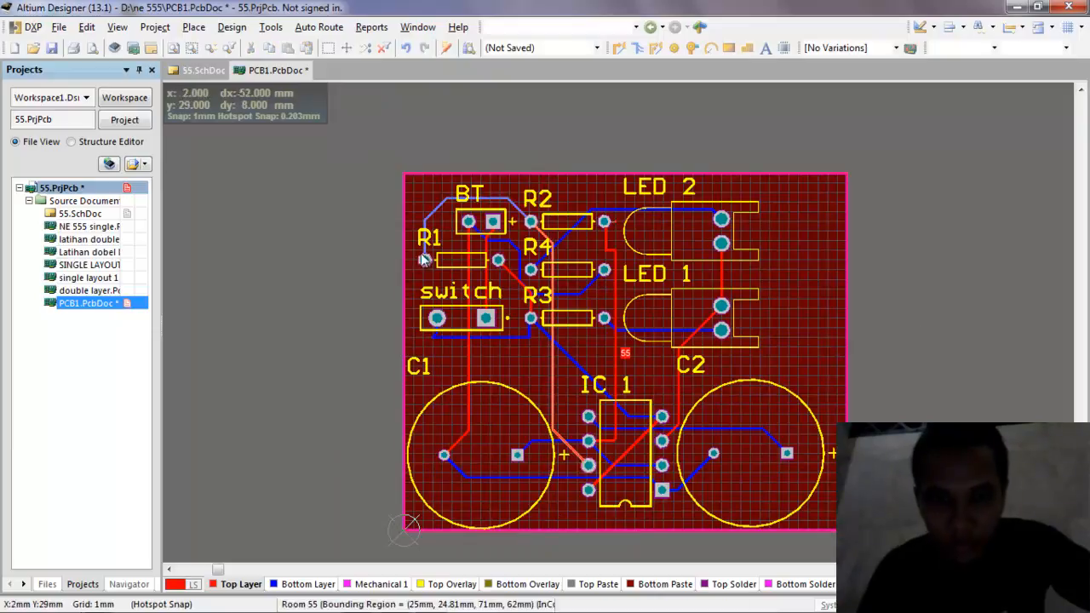
pyautogui.click(444, 605)
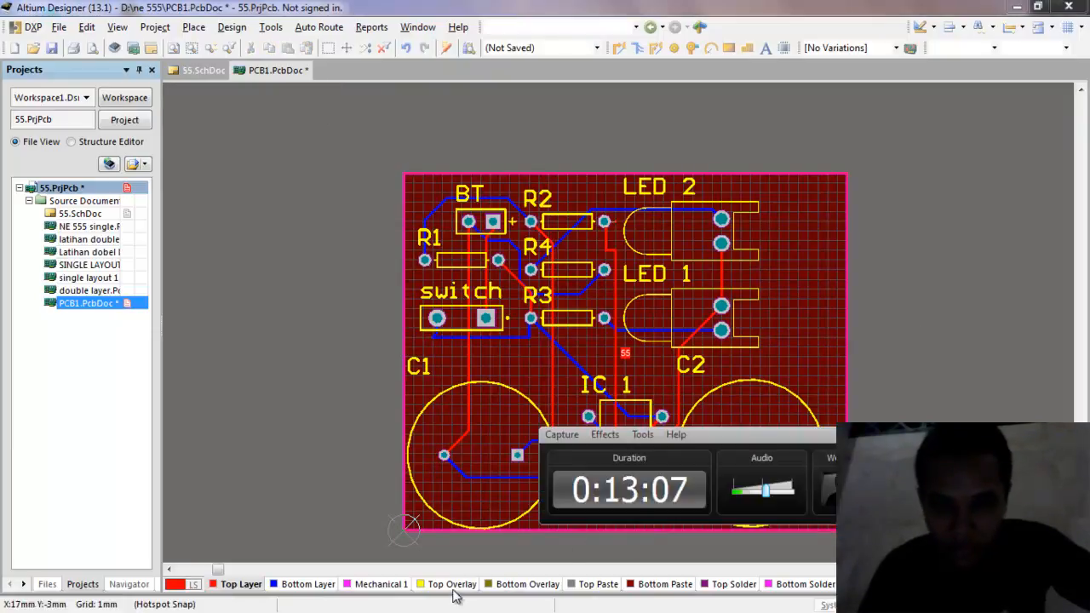
pyautogui.click(955, 472)
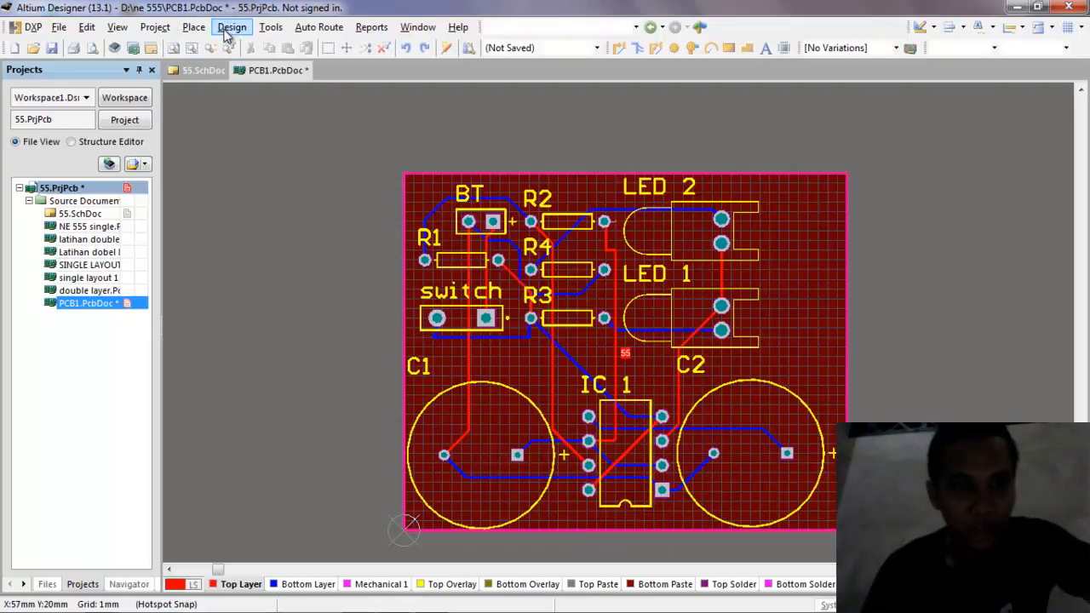
# Place another solid No Net polygon pour named TOP polygon on the Top Layer, outlined through the four corners of the 46 × 37 mm board
pyautogui.click(191, 34)
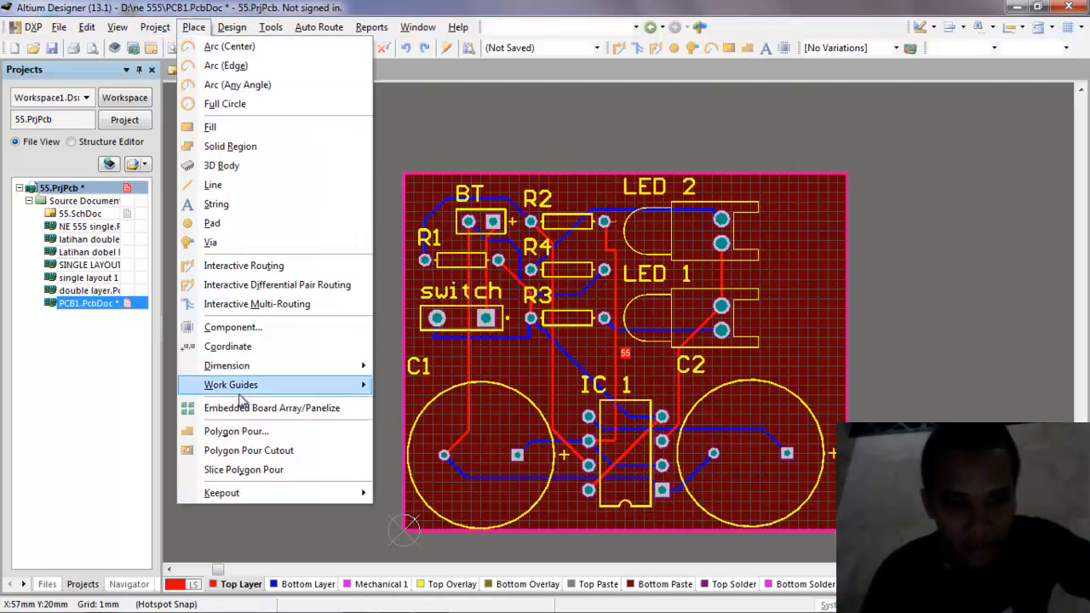
pyautogui.click(226, 444)
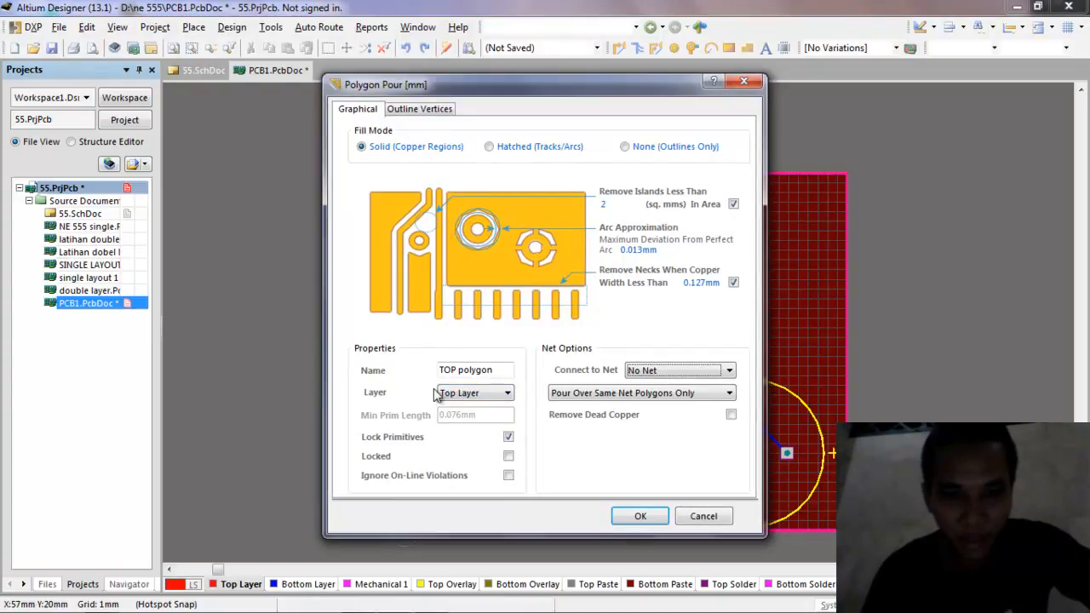
pyautogui.click(642, 516)
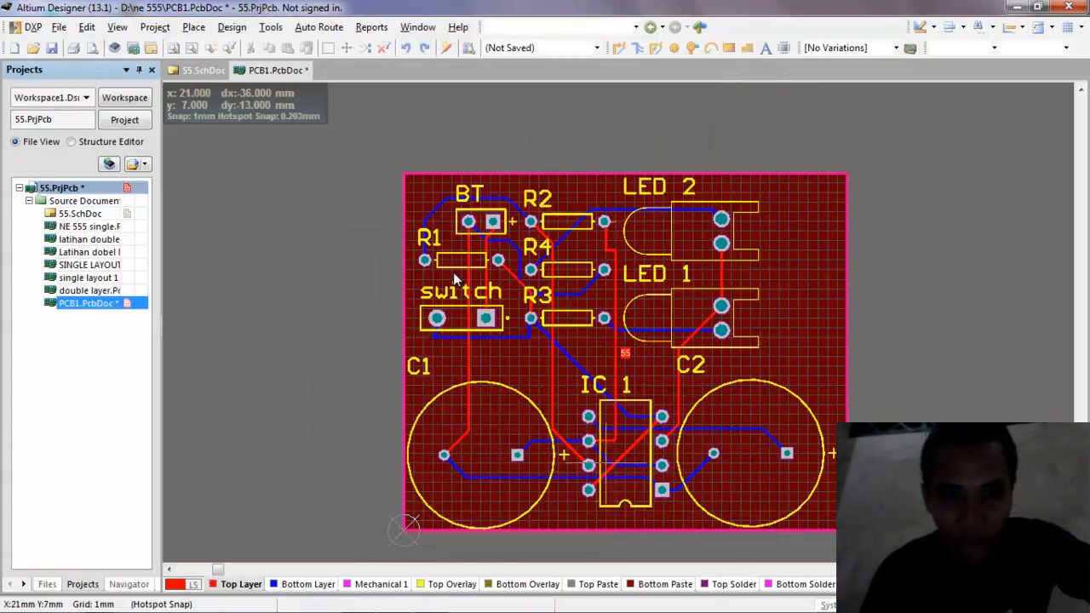
pyautogui.click(405, 175)
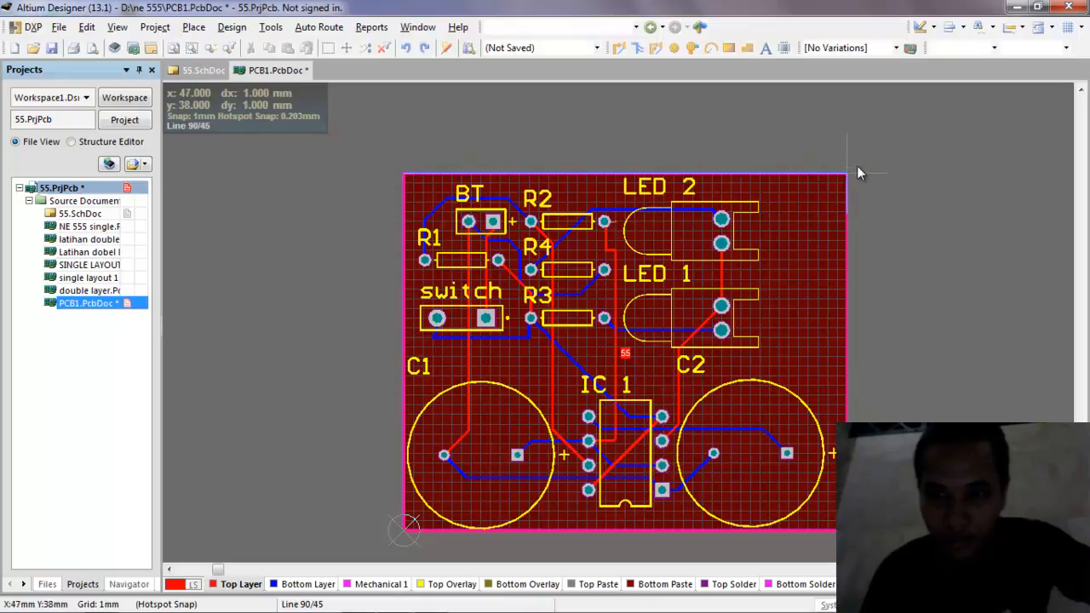
pyautogui.press('space')
pyautogui.scroll(-3, 846, 173)
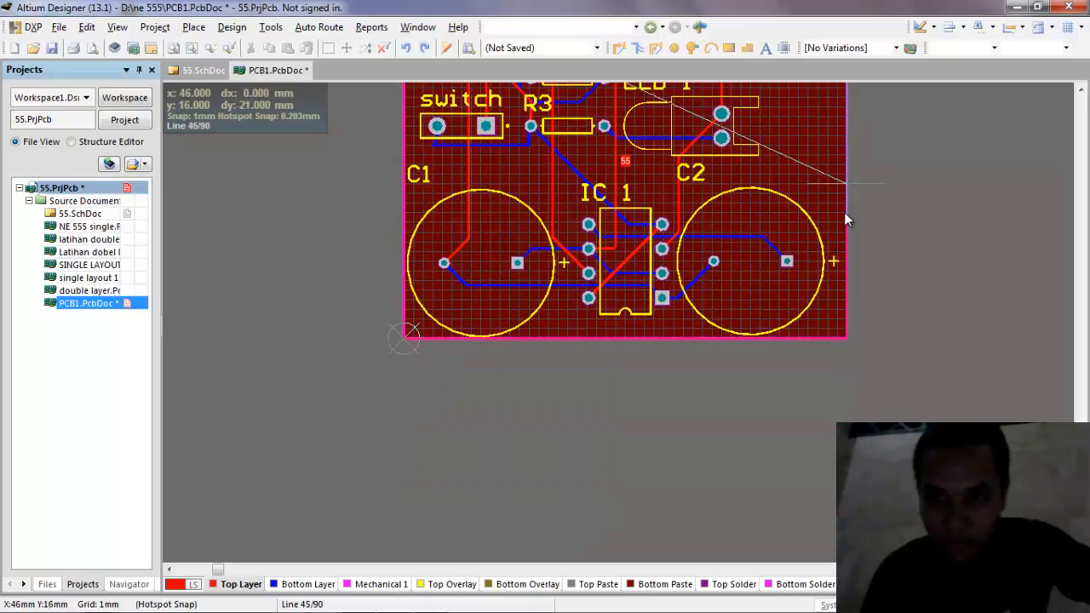
pyautogui.click(845, 337)
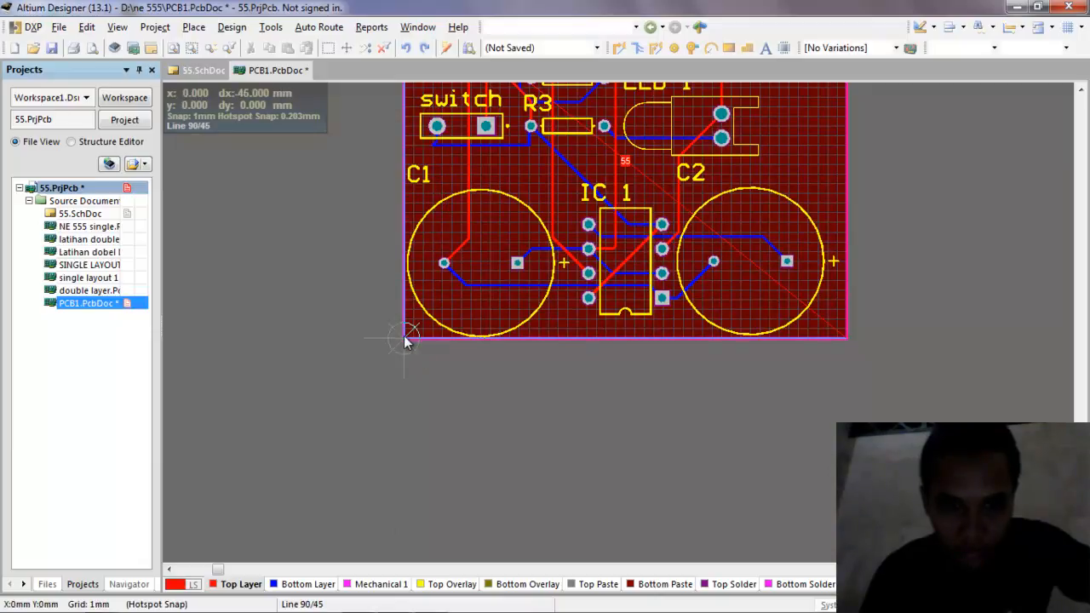
pyautogui.click(405, 339)
pyautogui.scroll(3, 406, 341)
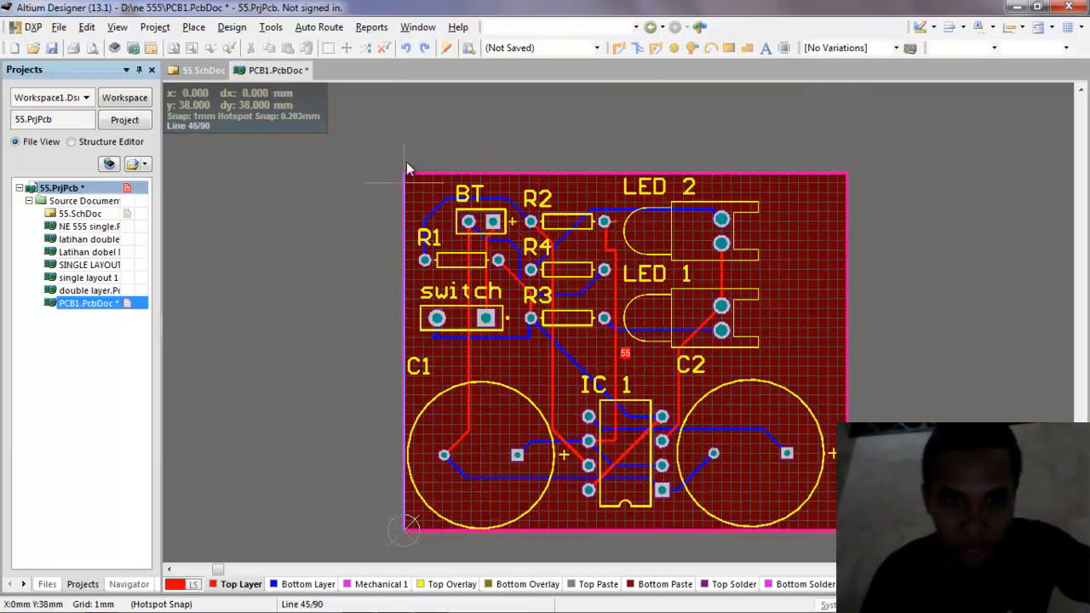
pyautogui.click(405, 174)
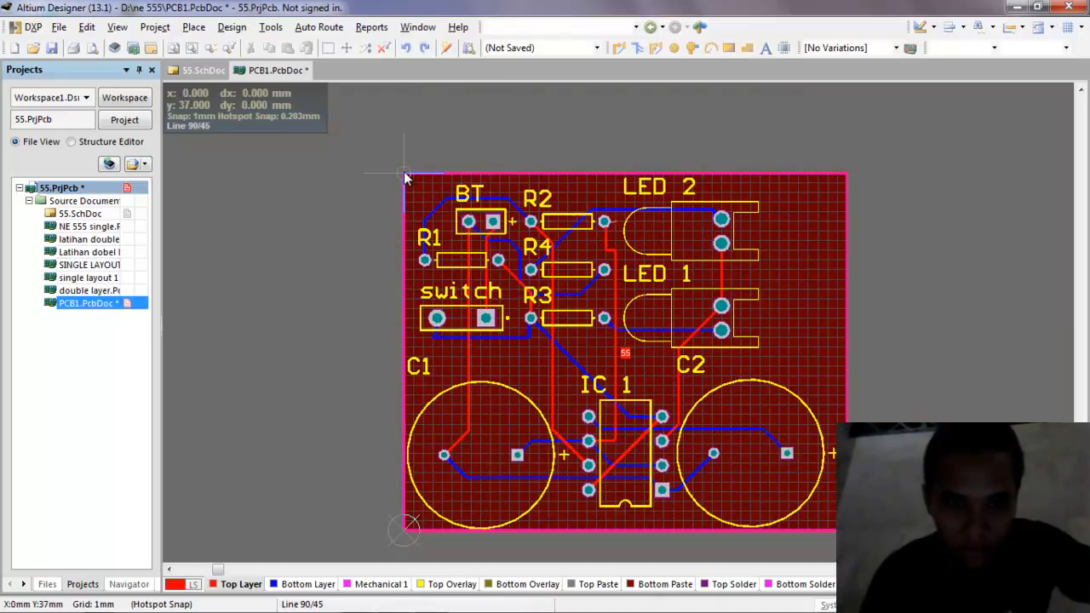
pyautogui.rightClick(408, 193)
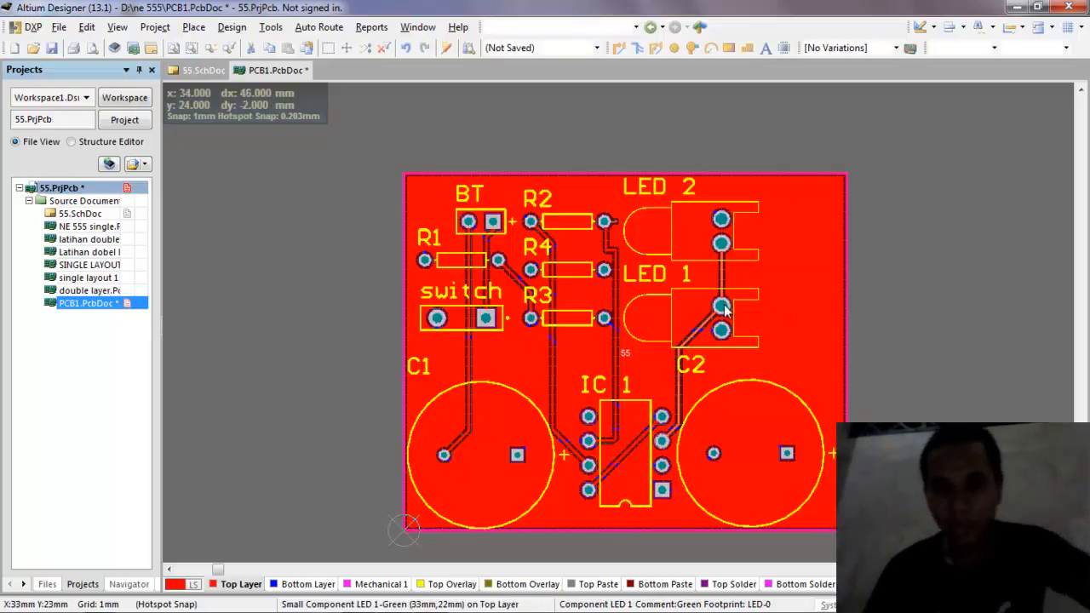
pyautogui.scroll(-3, 633, 295)
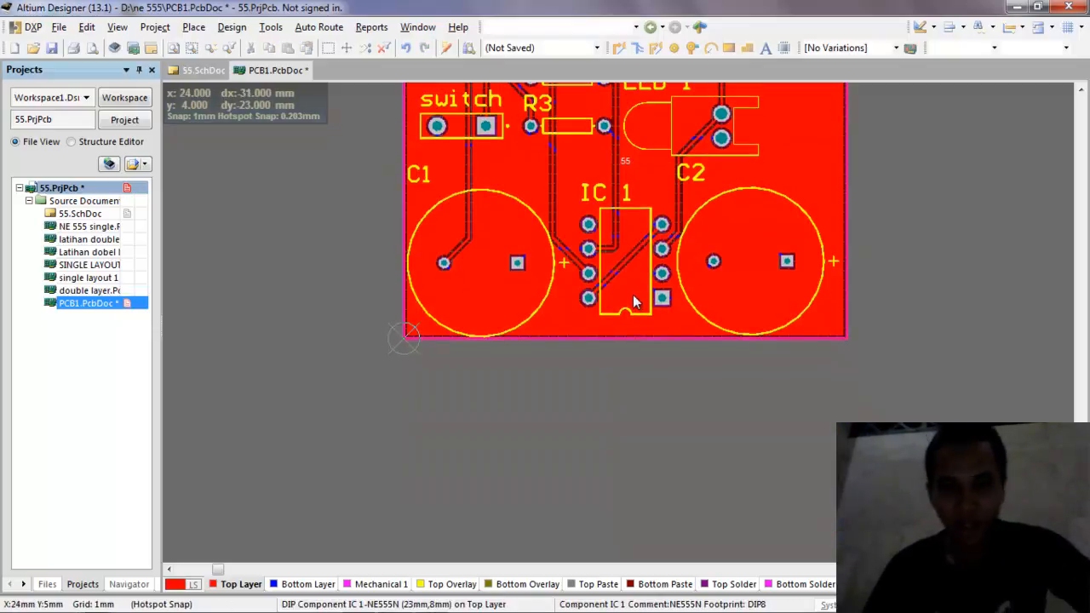
pyautogui.scroll(3, 634, 296)
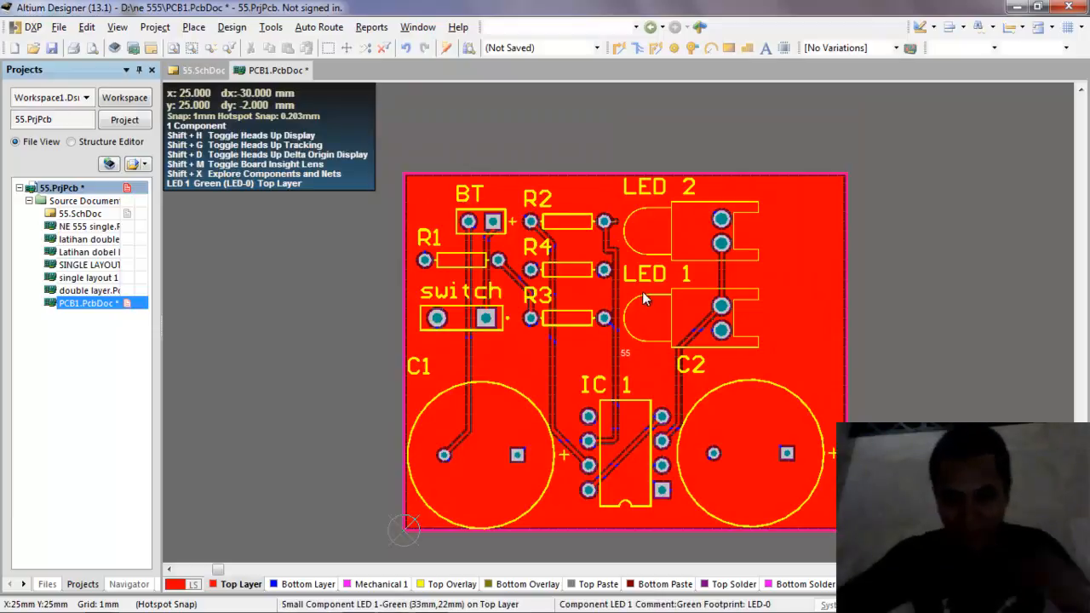
pyautogui.keyDown('ctrl'); pyautogui.scroll(-2, 642, 294); pyautogui.keyUp('ctrl')
pyautogui.keyDown('ctrl'); pyautogui.scroll(4, 642, 292); pyautogui.keyUp('ctrl')
pyautogui.keyDown('ctrl'); pyautogui.scroll(-2, 642, 291); pyautogui.keyUp('ctrl')
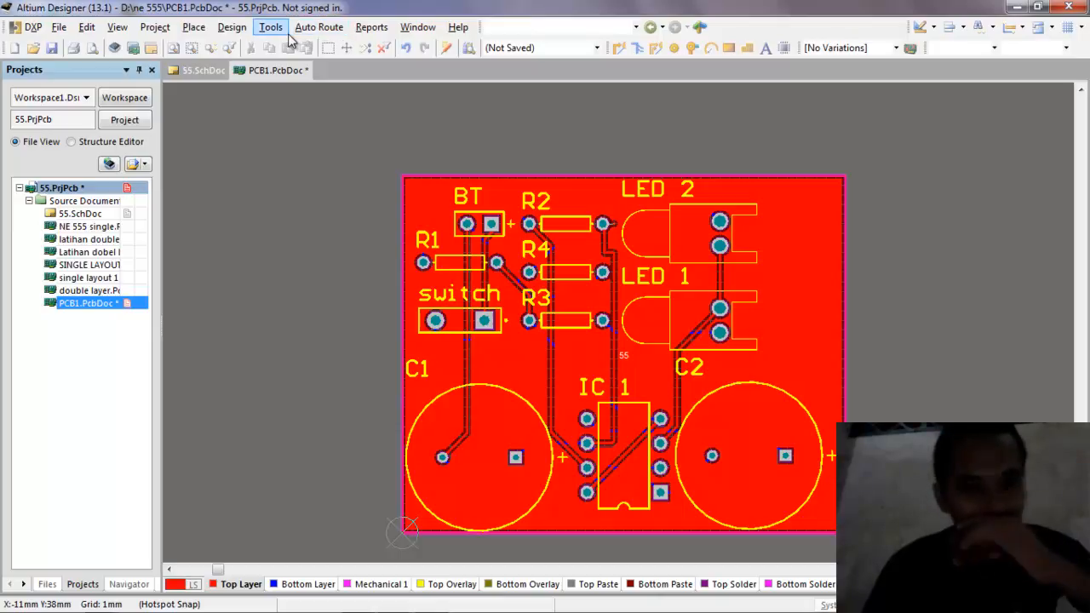
# Start a solid polygon pour named BOTTOMpolygon on the Bottom Layer, connected to No Net
pyautogui.click(194, 27)
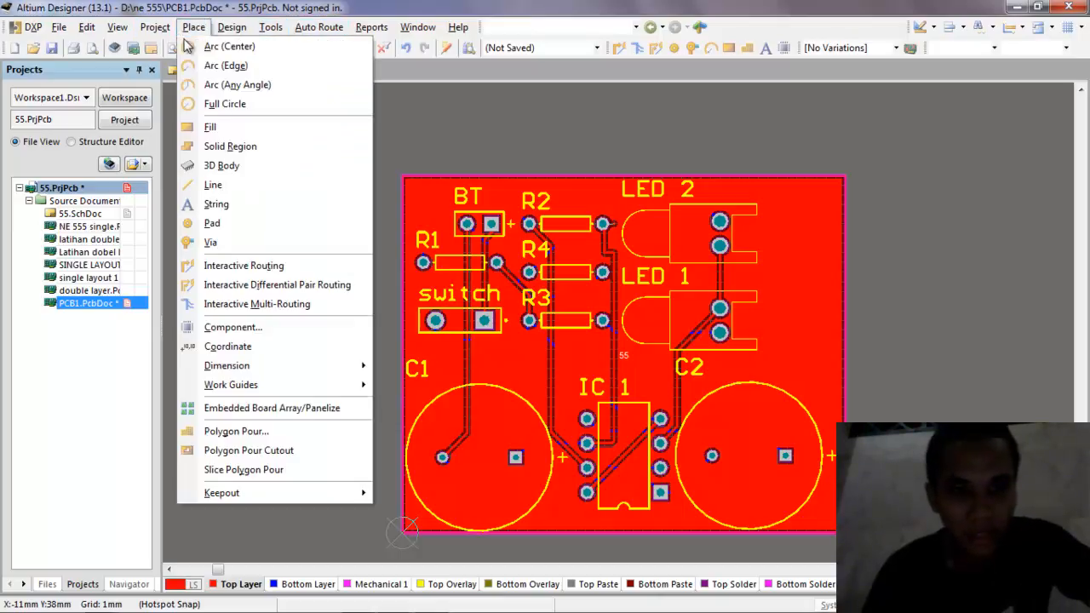
pyautogui.click(239, 431)
pyautogui.click(477, 393)
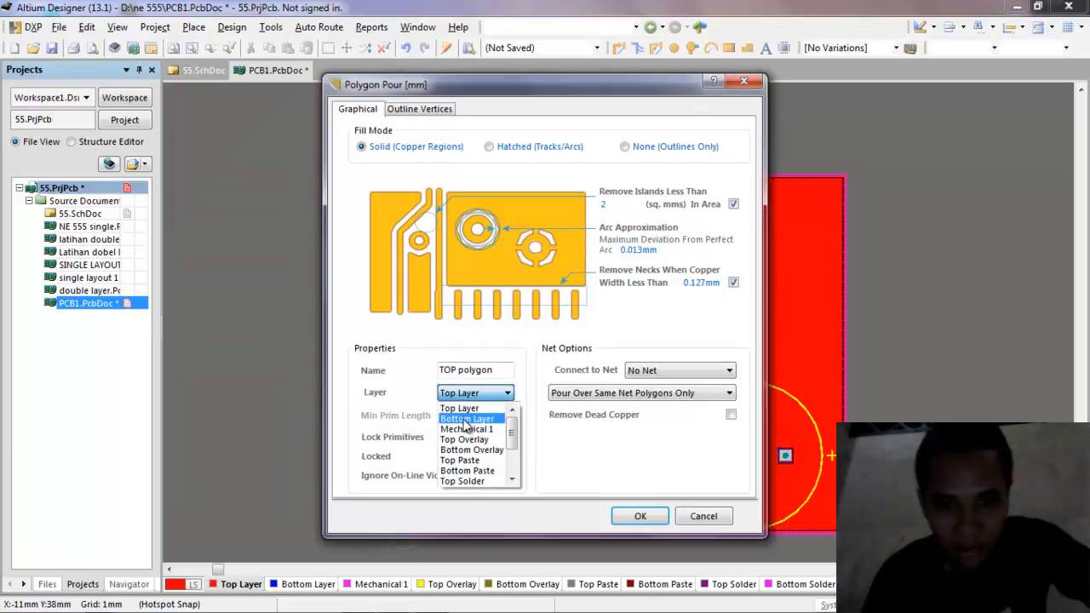
pyautogui.click(467, 419)
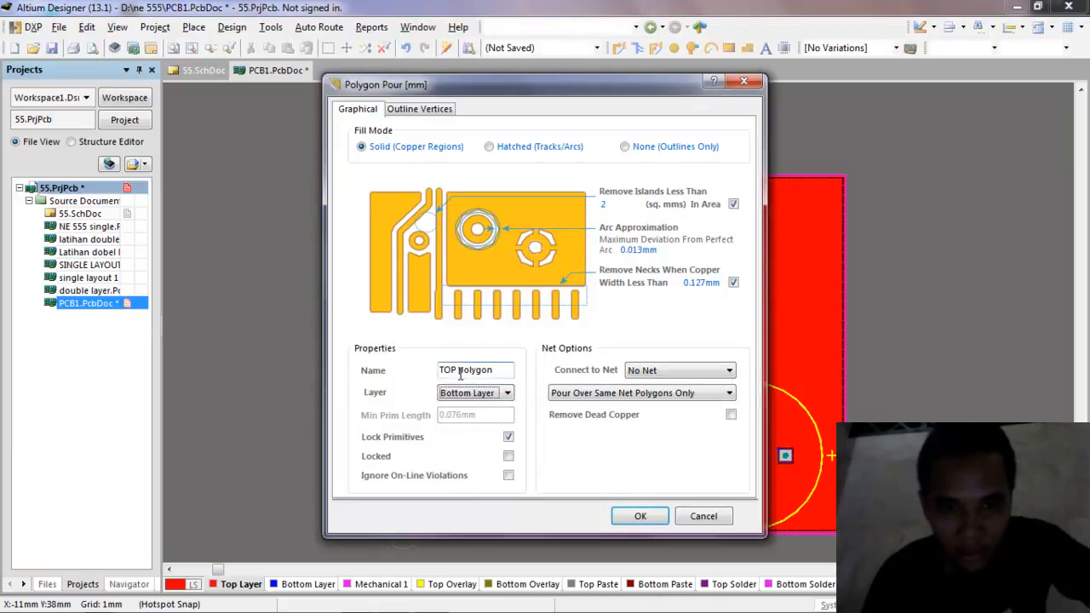
pyautogui.moveTo(449, 368); pyautogui.dragTo(438, 370)
pyautogui.write('BOTTOM')
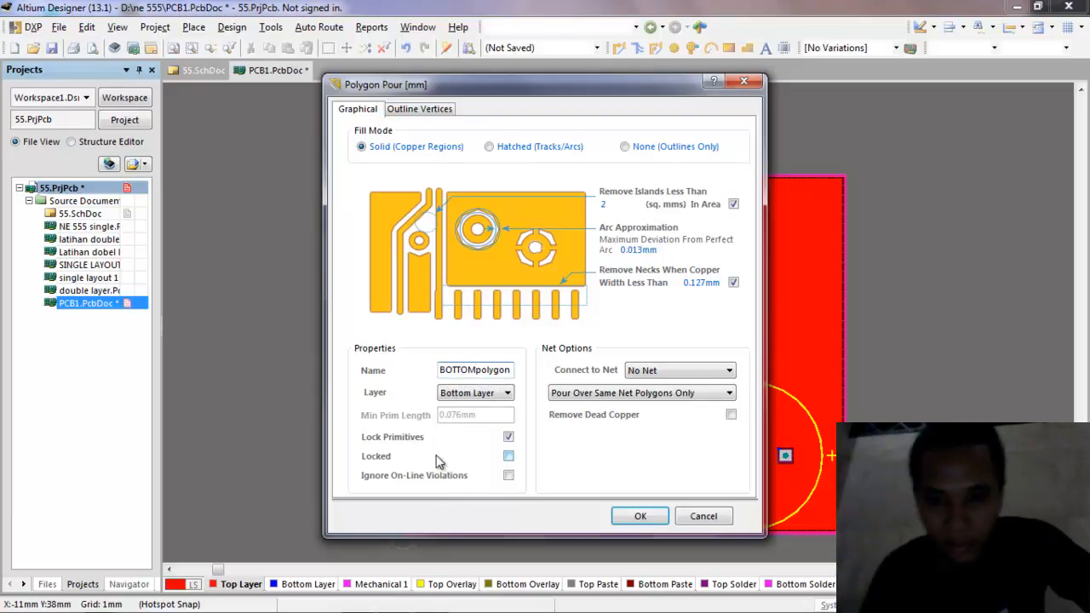
pyautogui.click(640, 516)
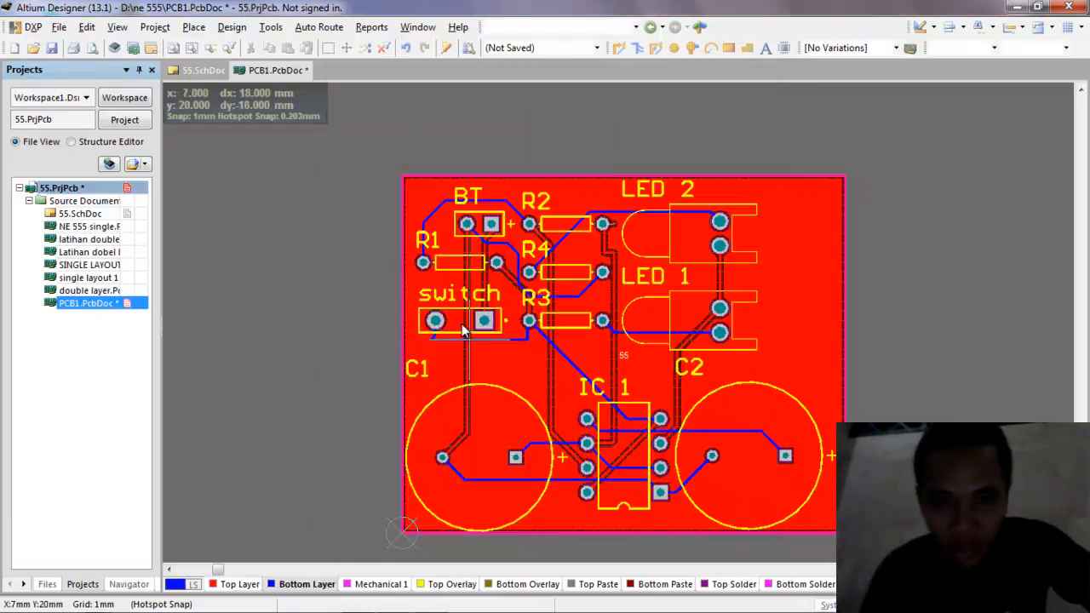
# Outline the Bottom Layer pour through the four board corners, covering the whole 46 × 37 mm area, finish it and deselect it
pyautogui.click(405, 182)
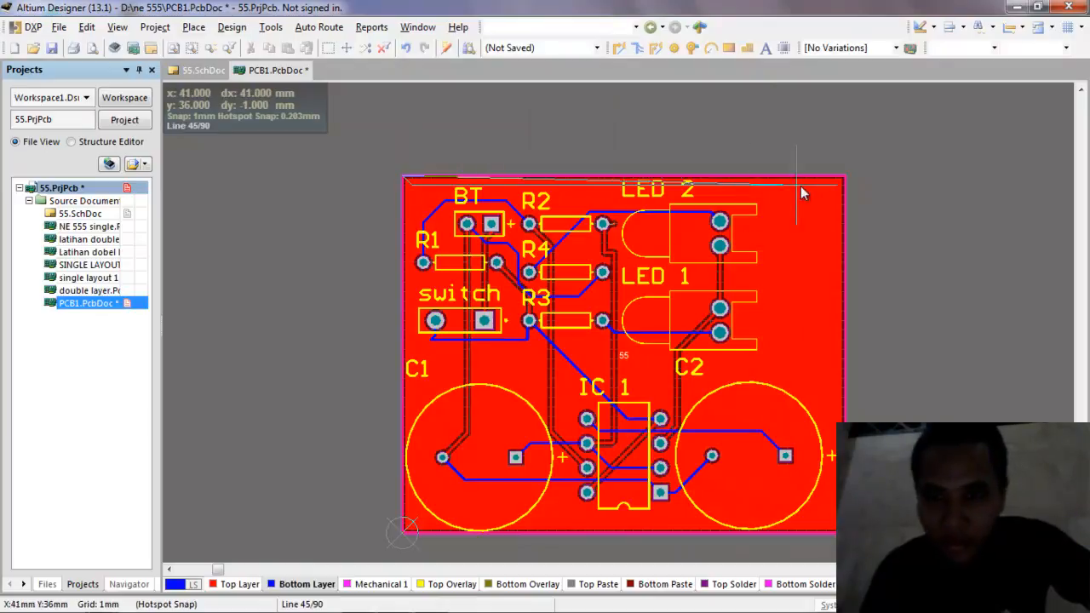
pyautogui.click(845, 178)
pyautogui.scroll(-3, 843, 221)
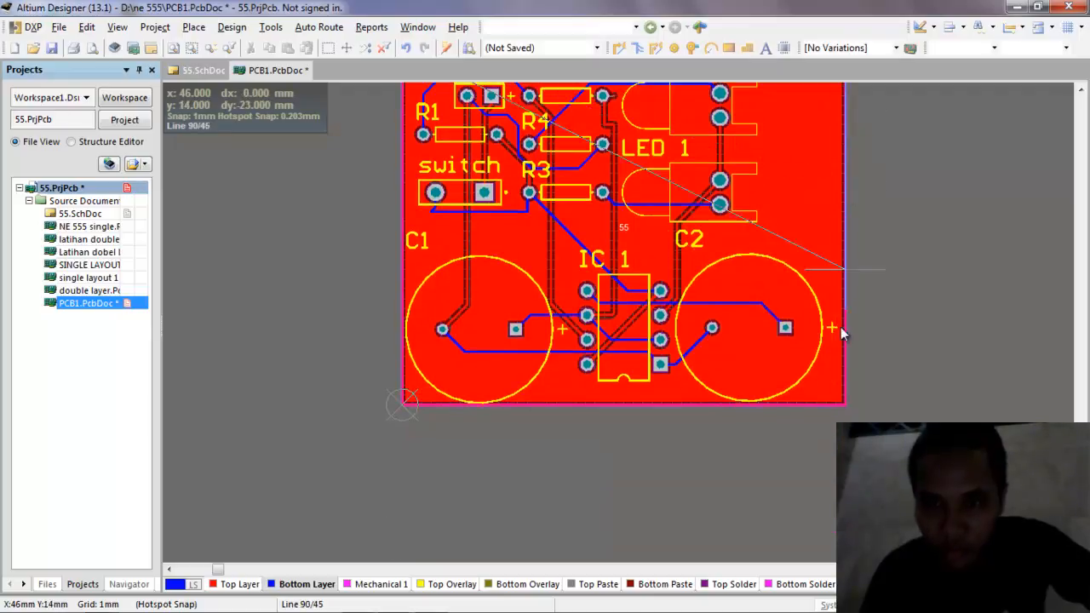
pyautogui.click(845, 406)
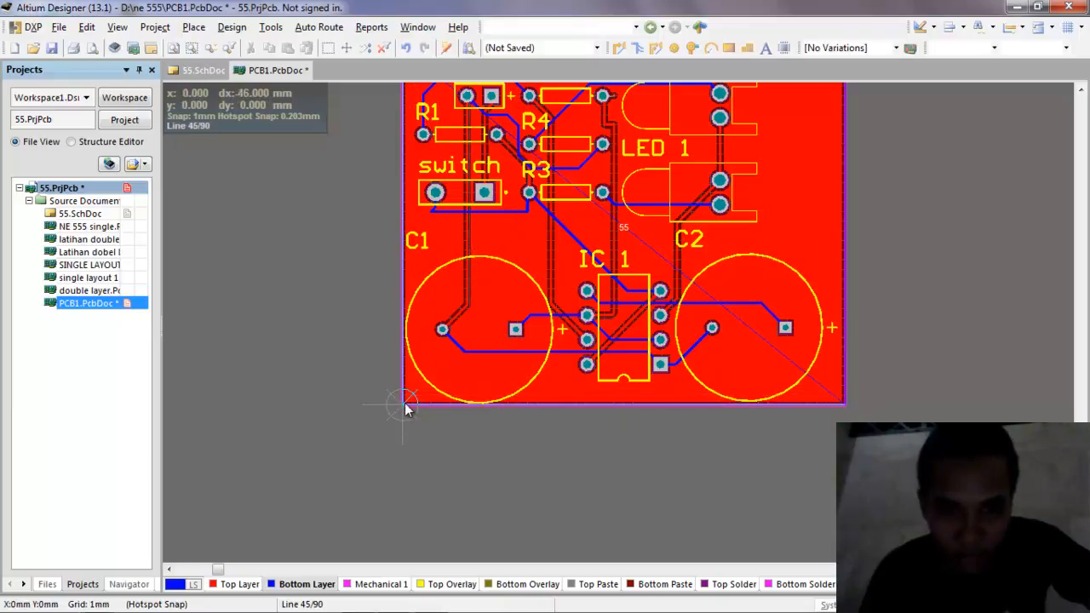
pyautogui.click(404, 406)
pyautogui.scroll(6, 405, 408)
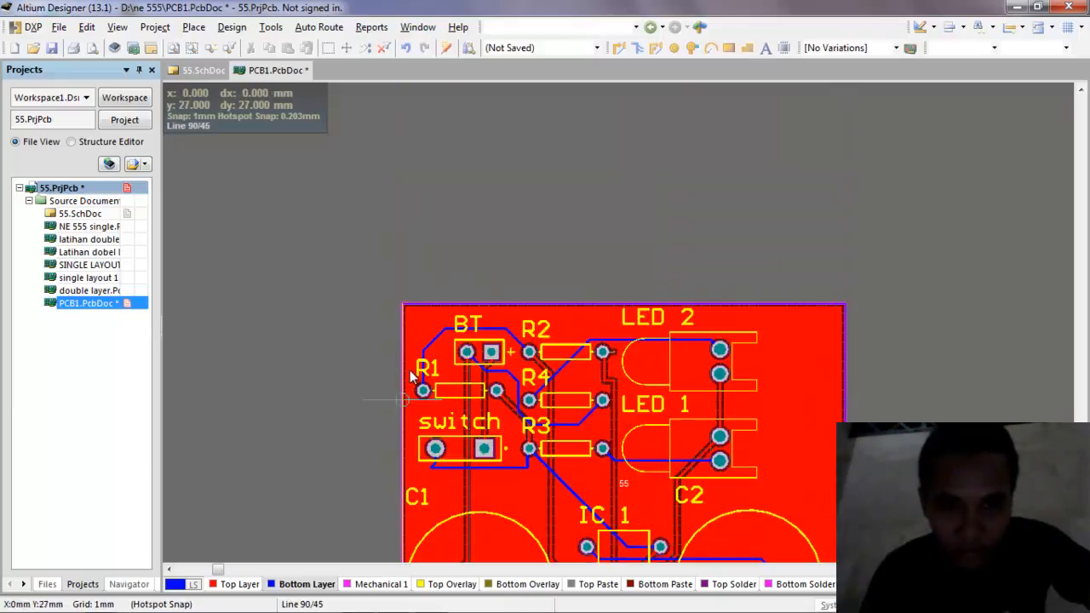
pyautogui.click(405, 309)
pyautogui.rightClick(431, 300)
pyautogui.scroll(-5, 482, 266)
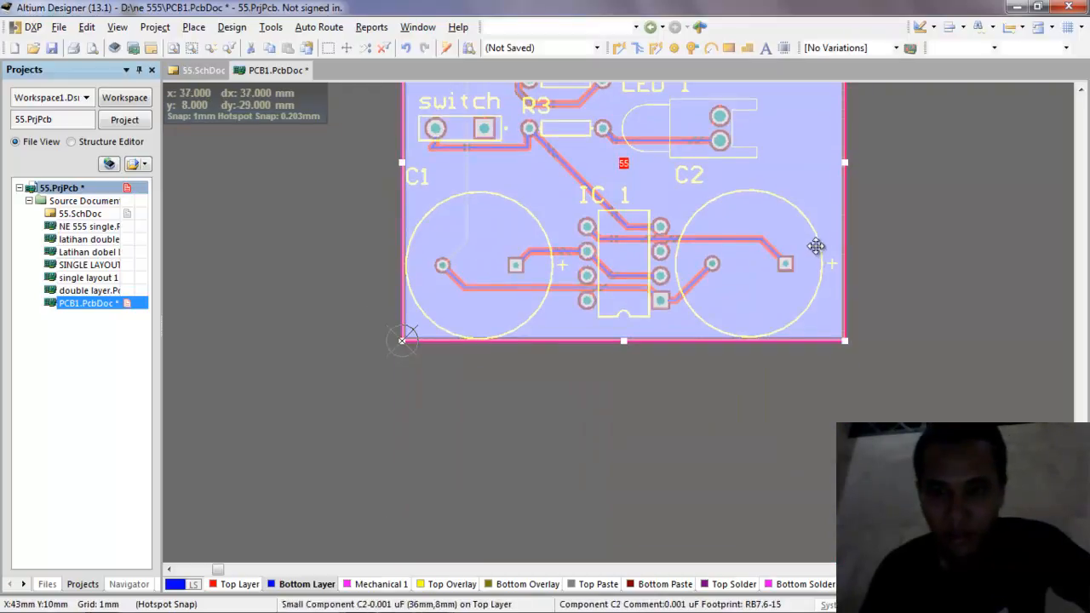
pyautogui.click(908, 219)
pyautogui.scroll(2, 908, 220)
pyautogui.scroll(1, 908, 223)
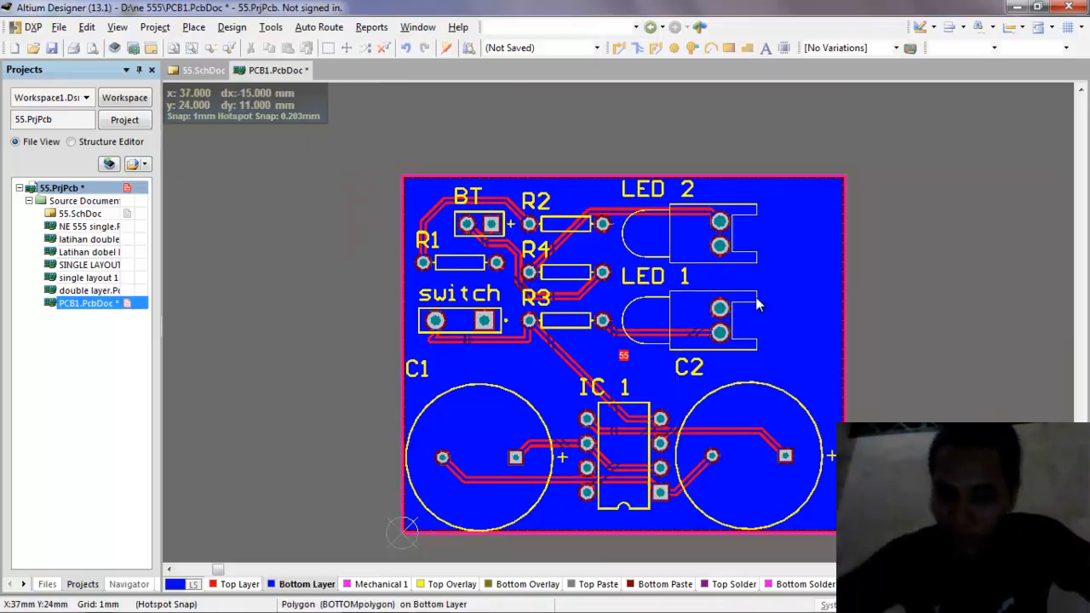
# Create a clearance rule between TOP polygon and all objects in the Polygon Pour Manager, with a 0.254 mm minimum clearance for different nets
pyautogui.keyDown('ctrl'); pyautogui.scroll(2, 758, 304); pyautogui.keyUp('ctrl')
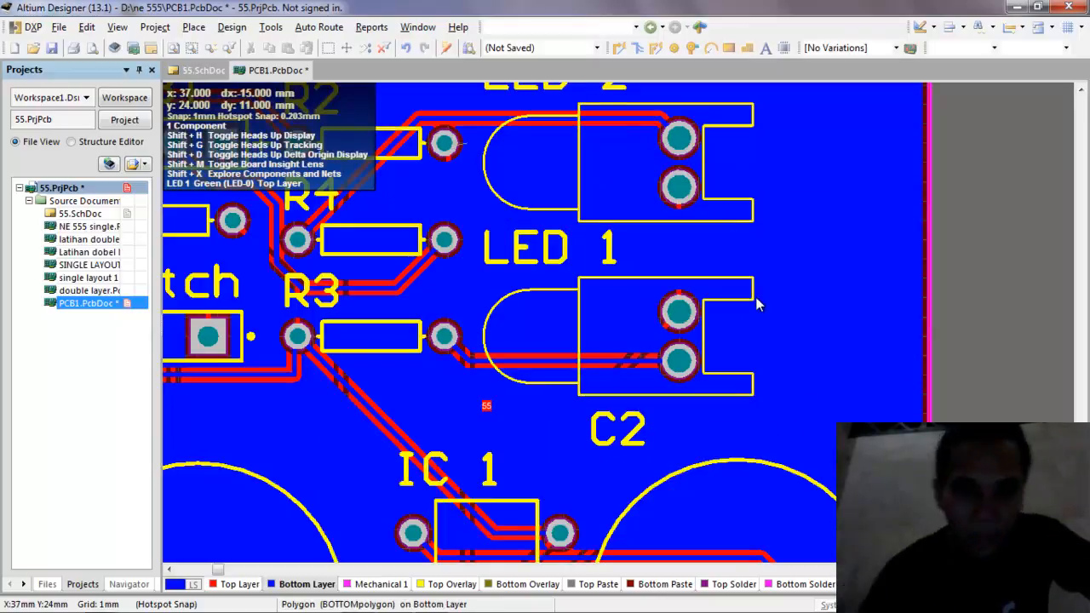
pyautogui.click(271, 27)
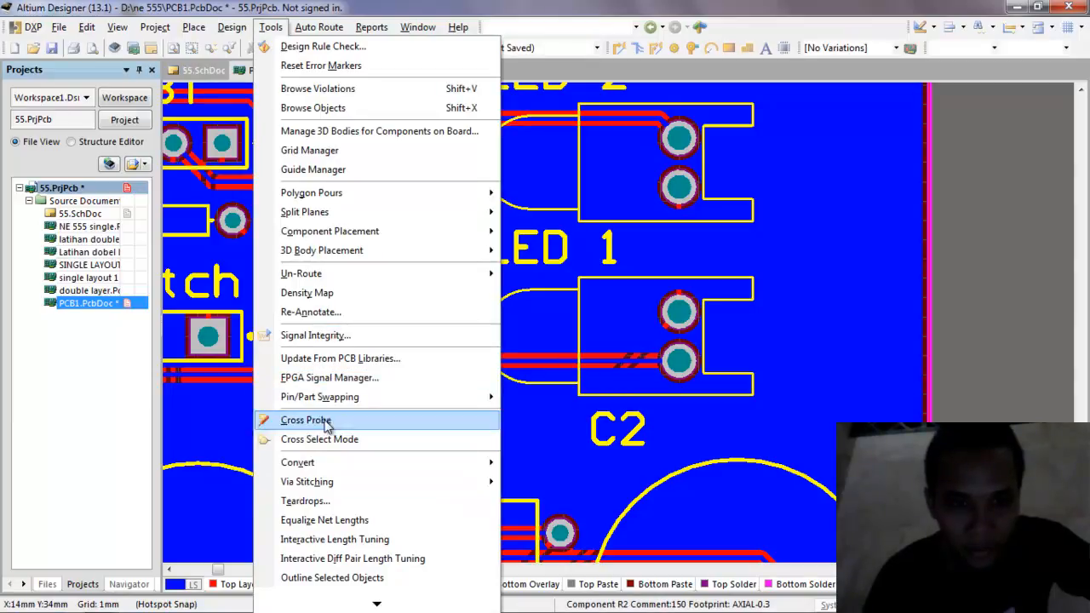
pyautogui.moveTo(319, 199)
pyautogui.click(578, 195)
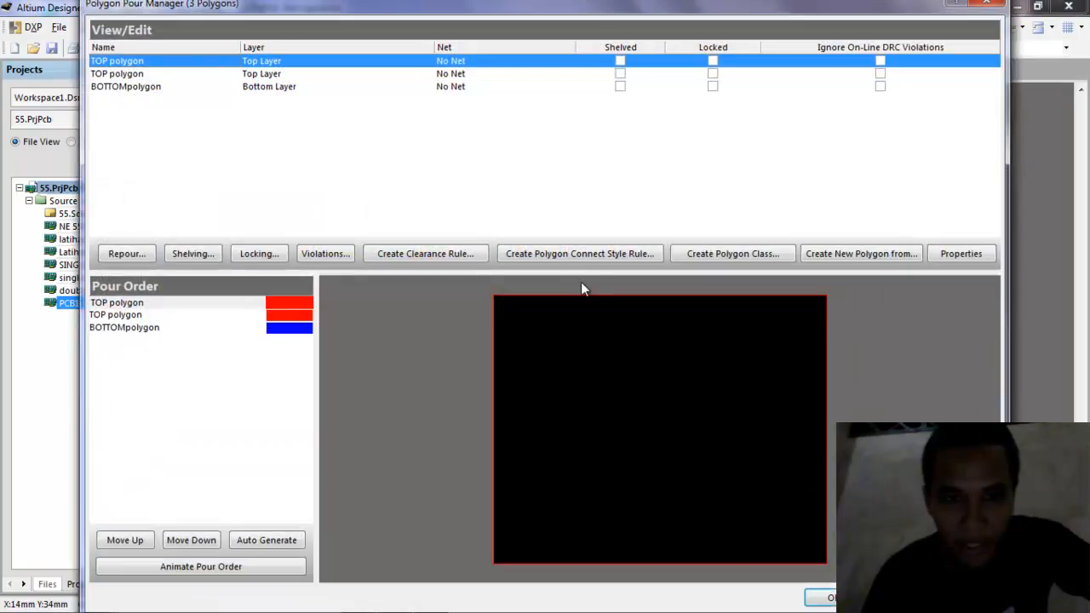
pyautogui.click(426, 259)
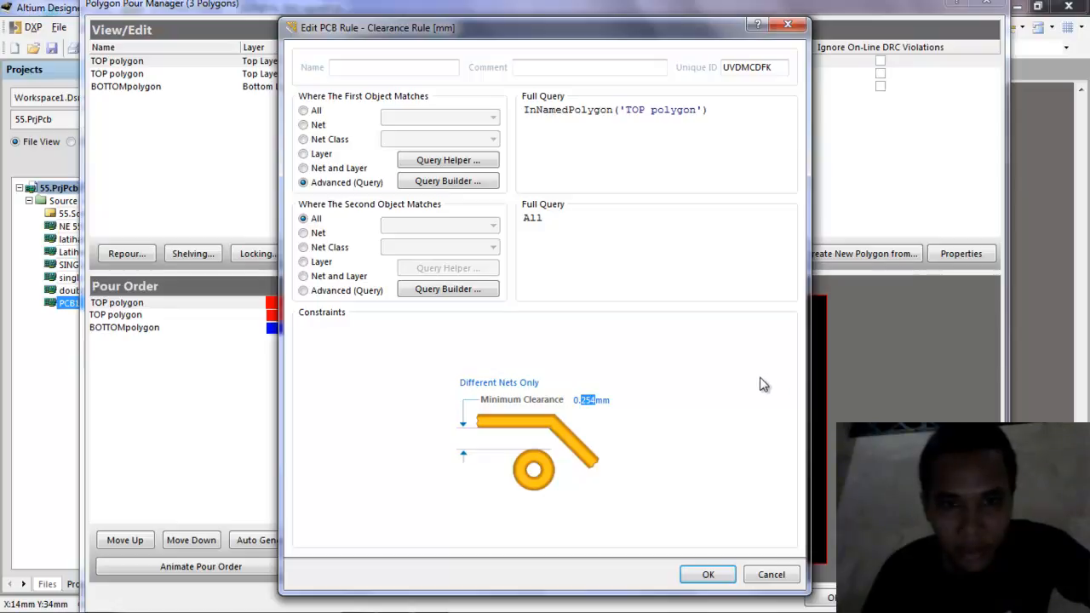
pyautogui.click(709, 575)
pyautogui.click(819, 598)
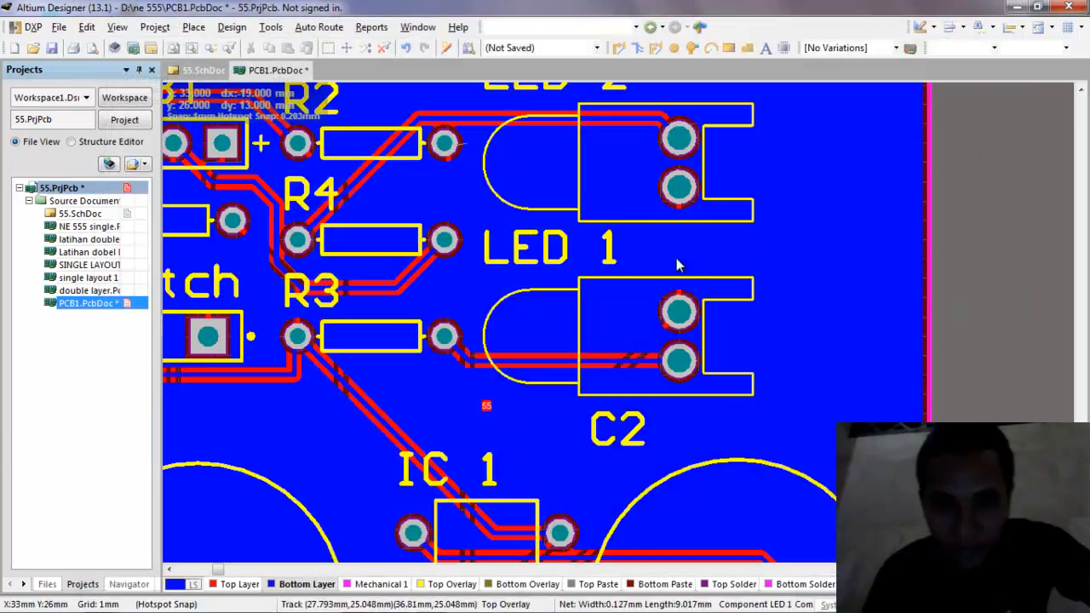
# Create another clearance rule for TOP polygon against all objects in the Polygon Pour Manager, with the minimum clearance set to 0 mm
pyautogui.scroll(-3, 679, 270)
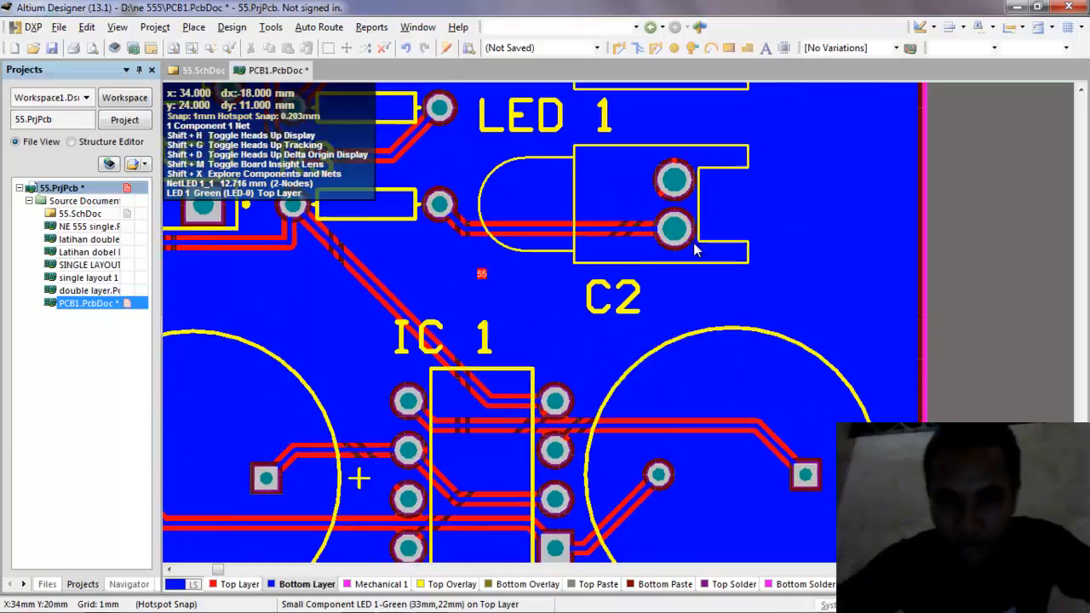
pyautogui.keyDown('ctrl'); pyautogui.scroll(-2, 694, 247); pyautogui.keyUp('ctrl')
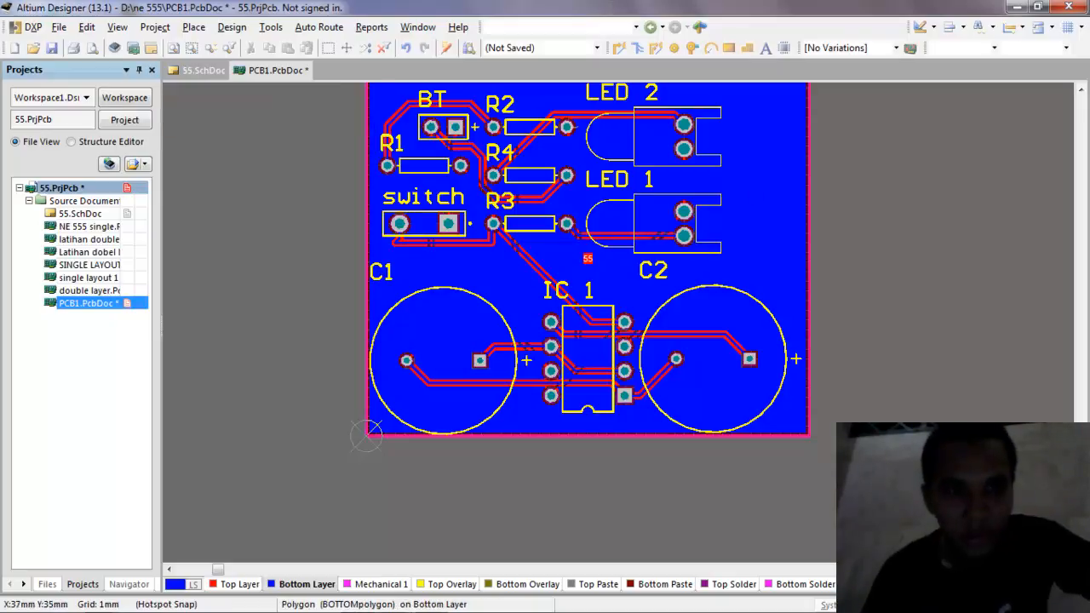
pyautogui.click(271, 27)
pyautogui.moveTo(341, 195)
pyautogui.click(545, 194)
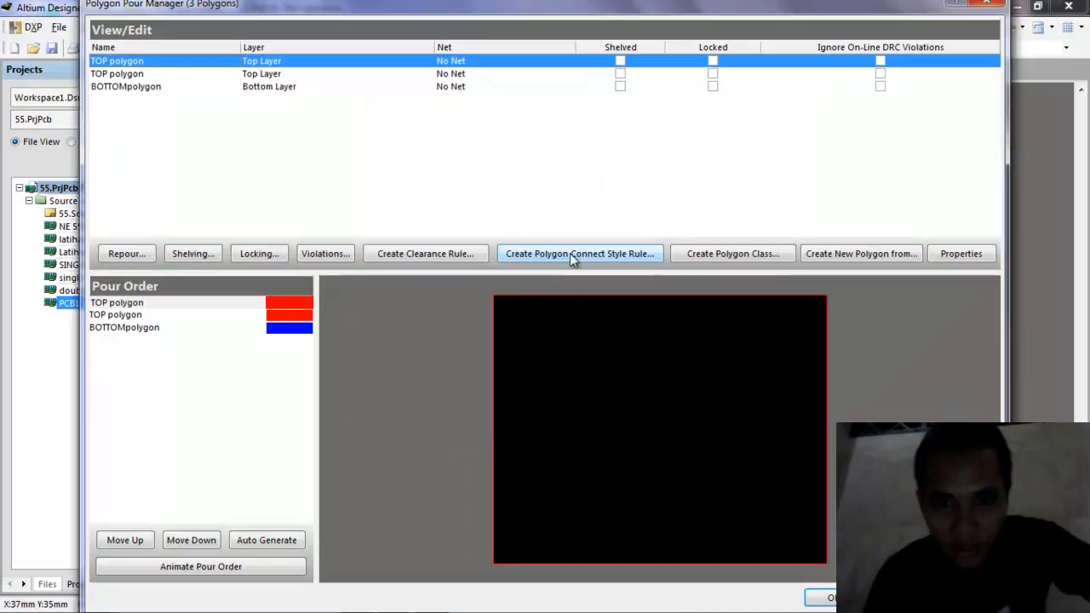
pyautogui.click(434, 253)
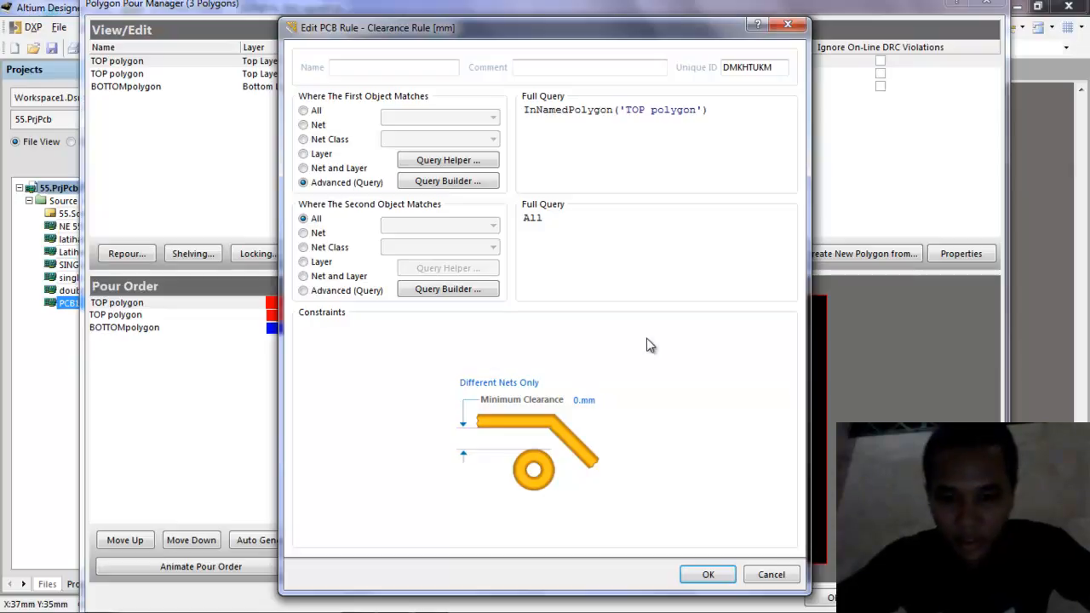
pyautogui.press('Return')
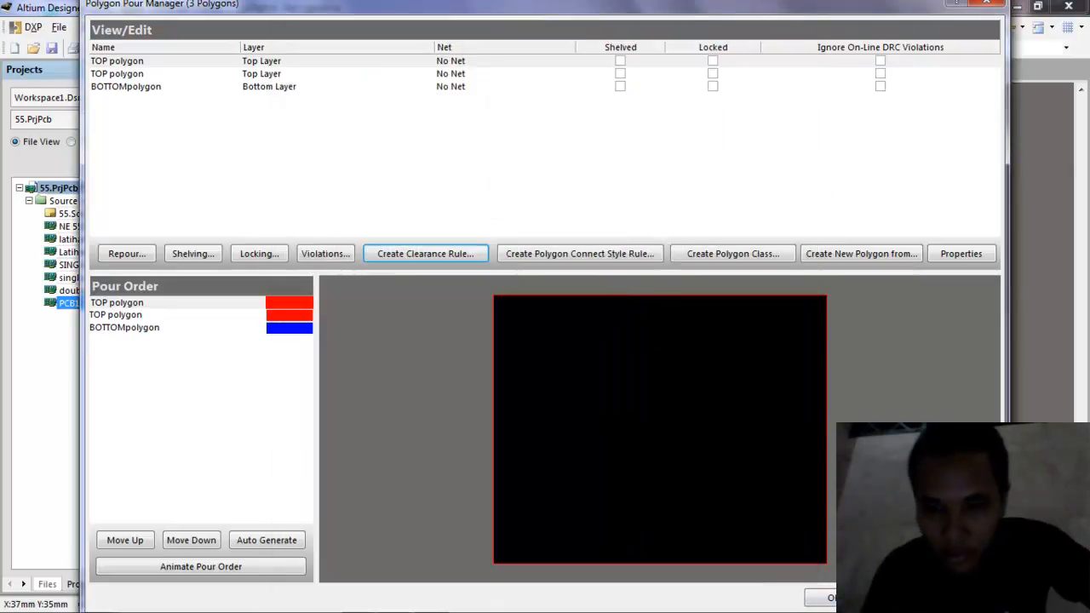
pyautogui.click(824, 597)
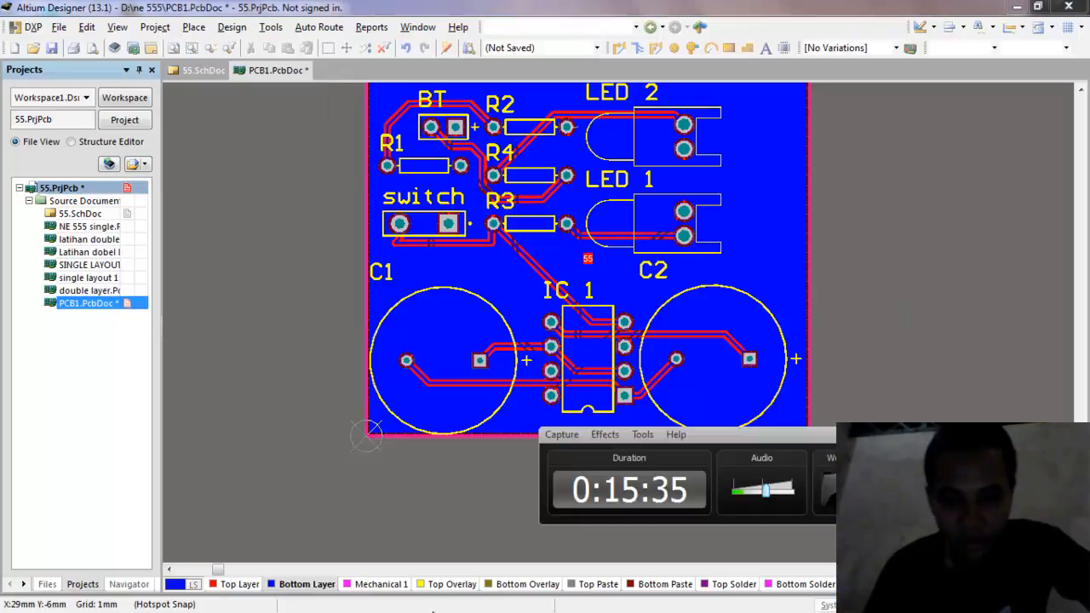
pyautogui.scroll(3, 907, 323)
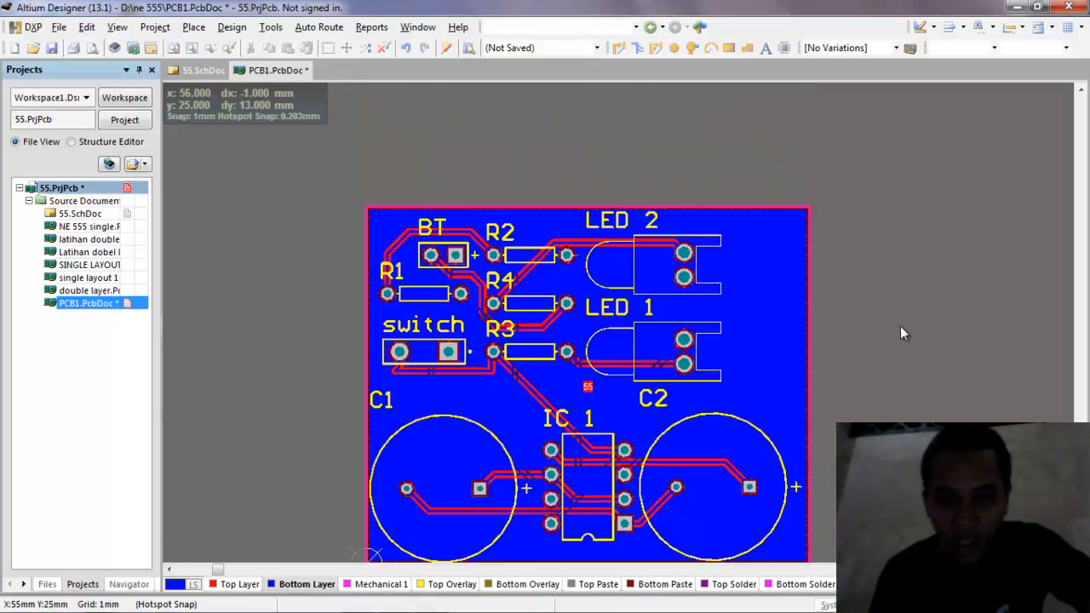
# Find all text objects on the same Top Overlay layer as the LED 2 designator and select them for inspection
pyautogui.click(611, 223)
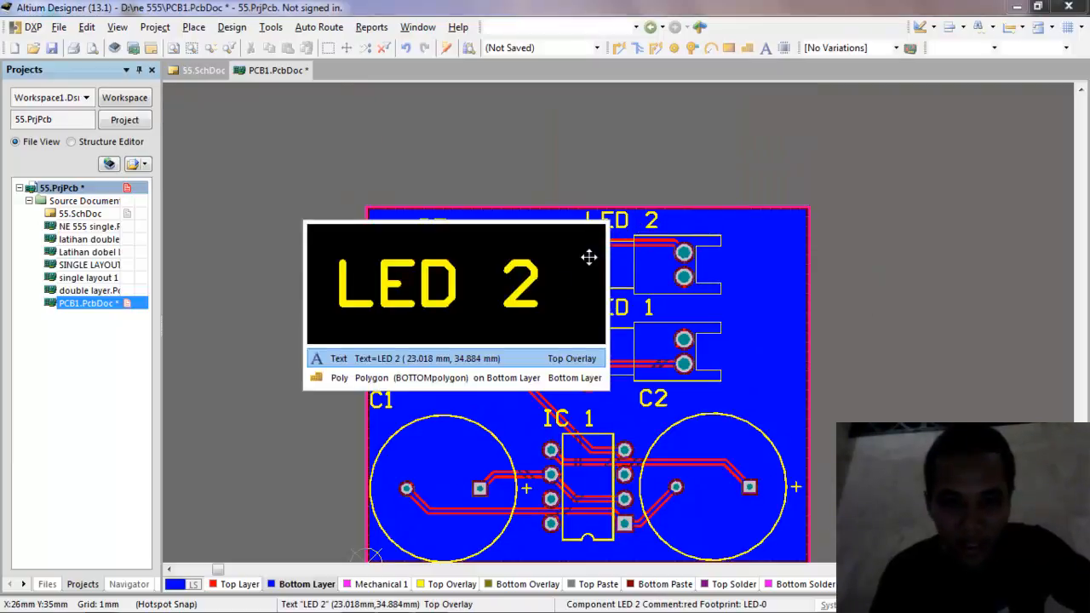
pyautogui.click(483, 358)
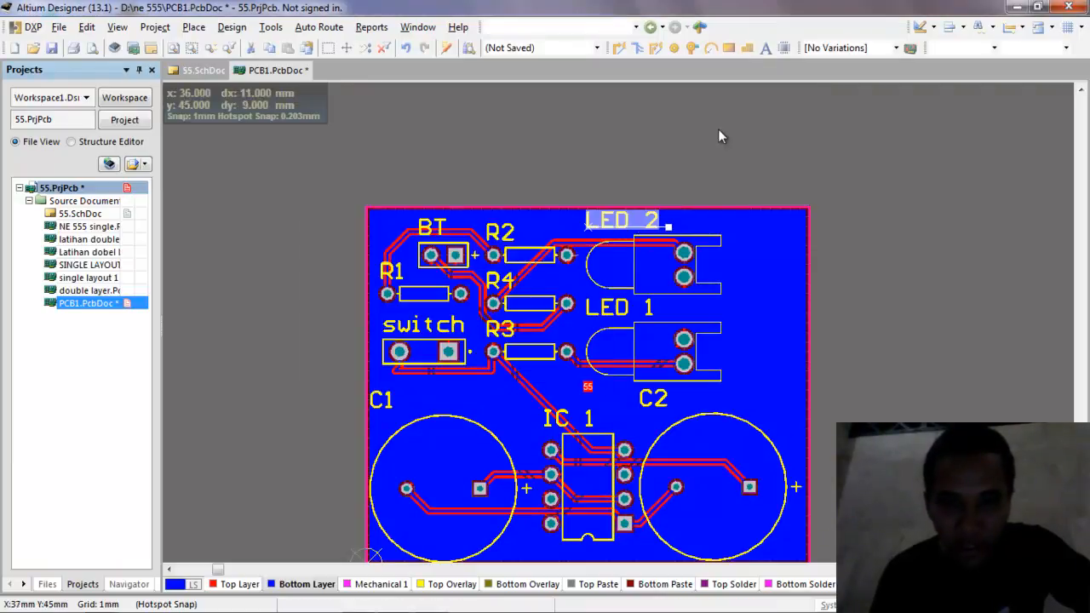
pyautogui.rightClick(631, 220)
pyautogui.click(700, 176)
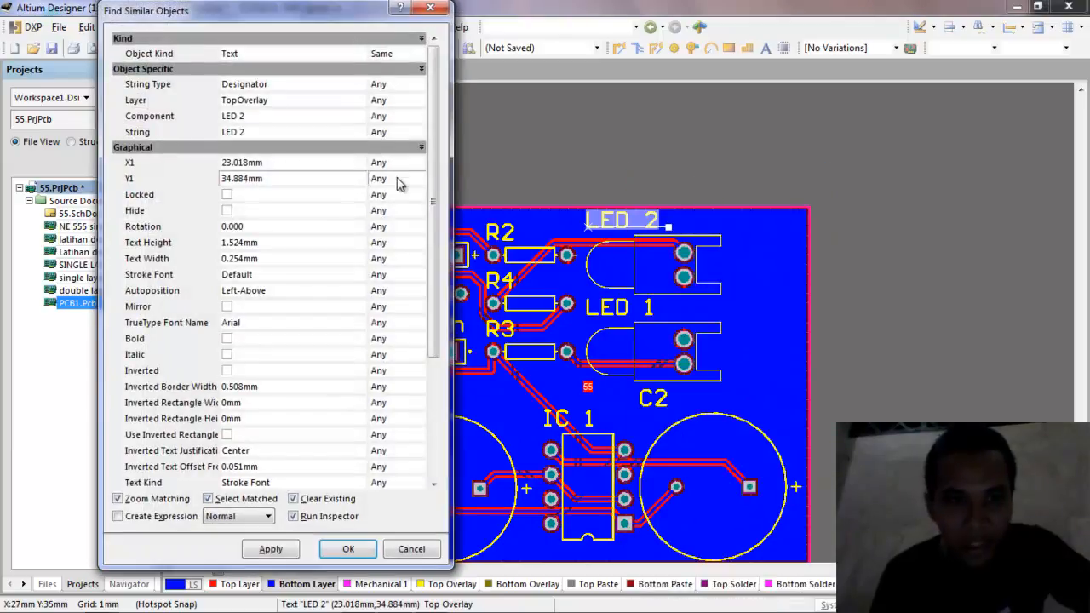
pyautogui.click(253, 116)
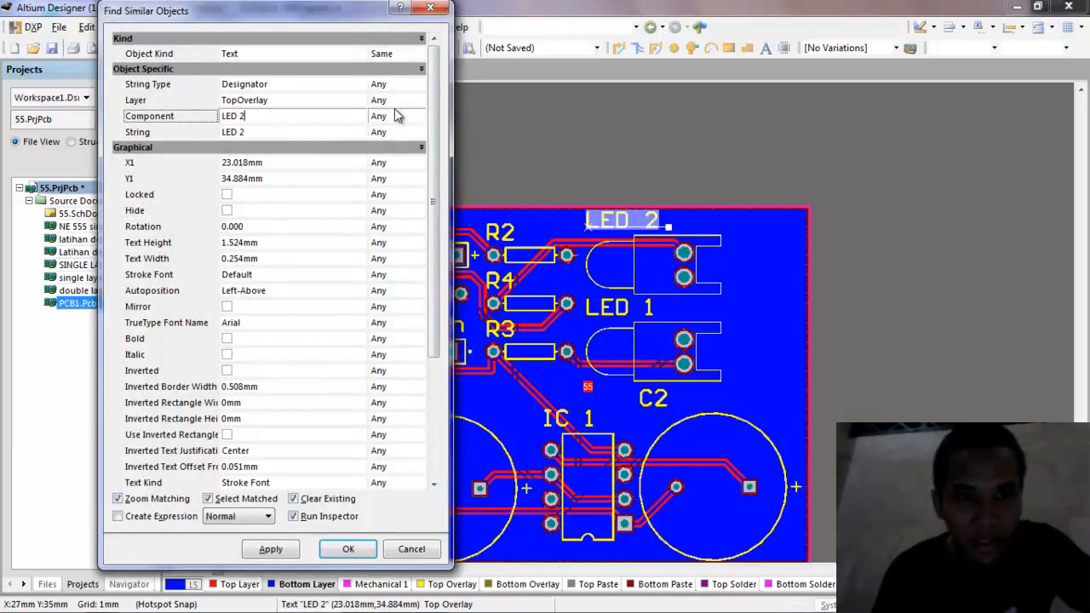
pyautogui.click(303, 100)
pyautogui.click(400, 100)
pyautogui.click(418, 99)
pyautogui.click(383, 120)
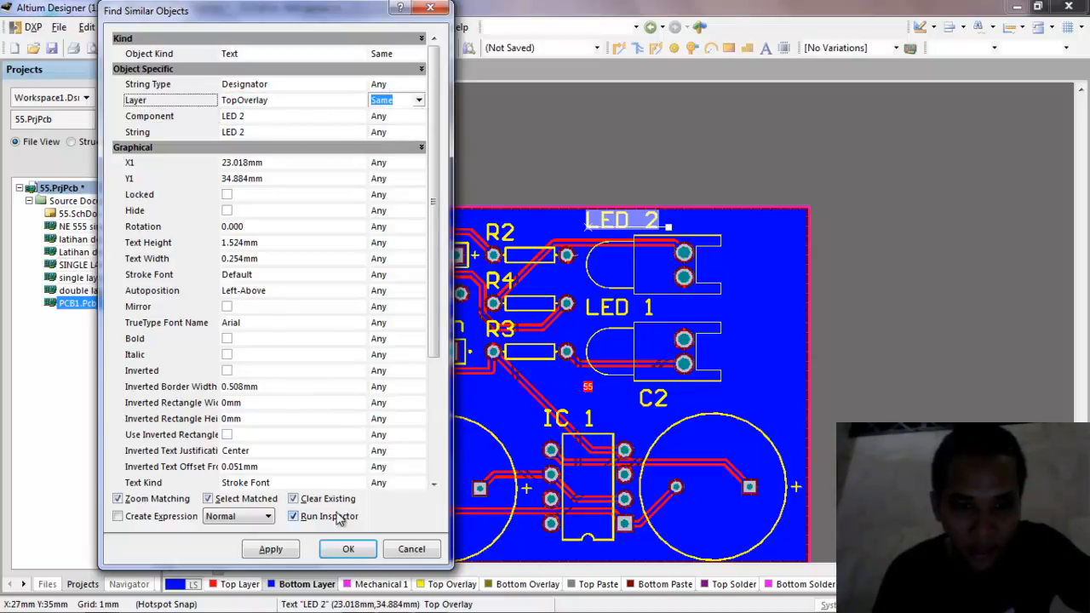
pyautogui.click(349, 548)
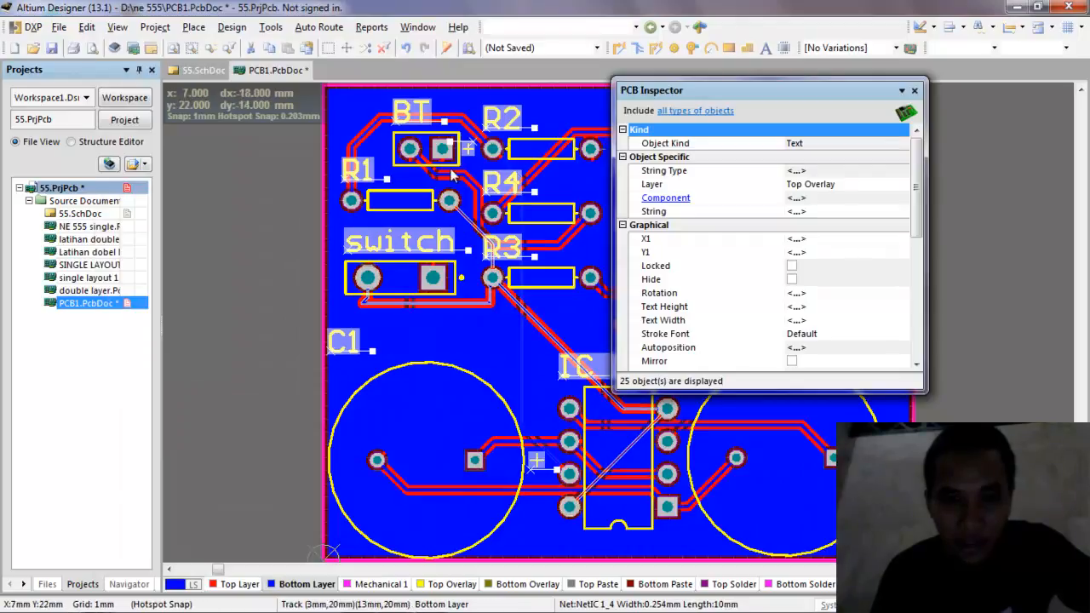
# Set the text width of the selected Top Overlay texts to 0.2 mm in the PCB Inspector
pyautogui.moveTo(714, 98); pyautogui.dragTo(772, 119)
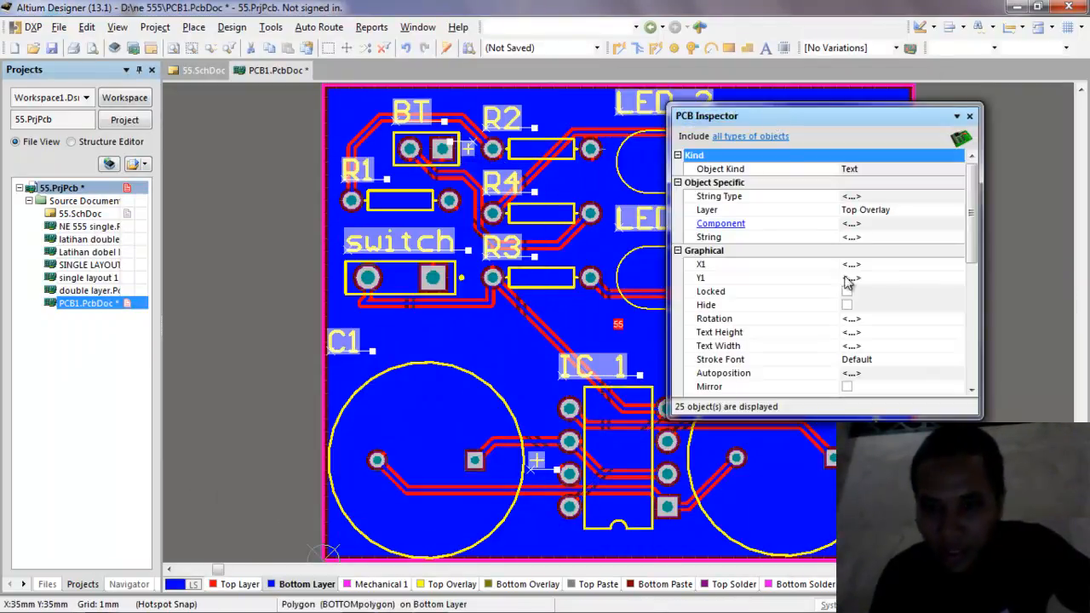
pyautogui.moveTo(970, 245); pyautogui.dragTo(984, 343)
pyautogui.scroll(6, 952, 305)
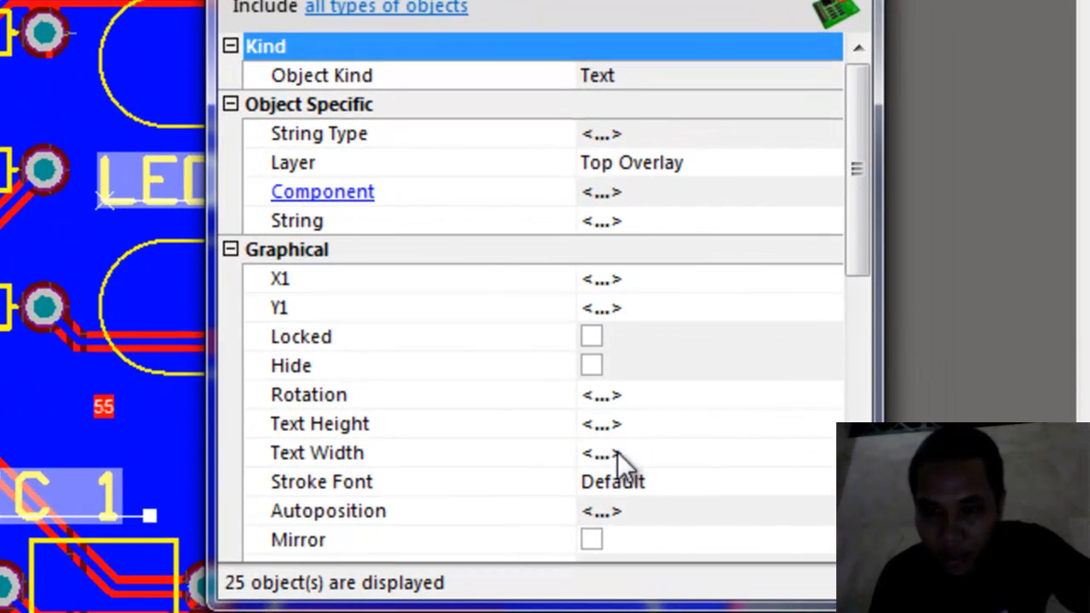
pyautogui.click(610, 453)
pyautogui.click(613, 452)
pyautogui.click(627, 452)
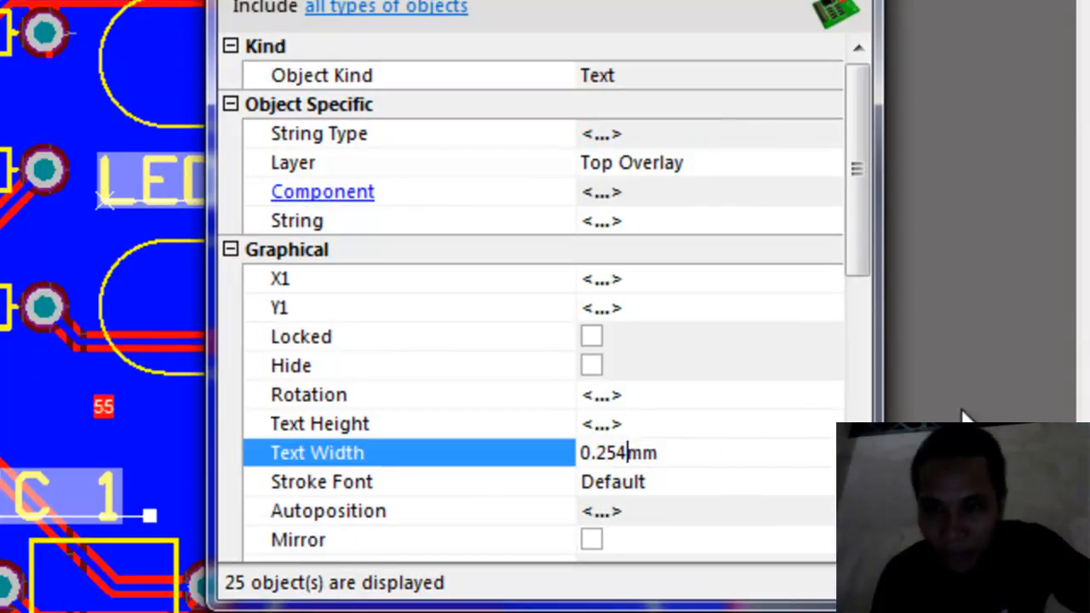
pyautogui.press('BackSpace')
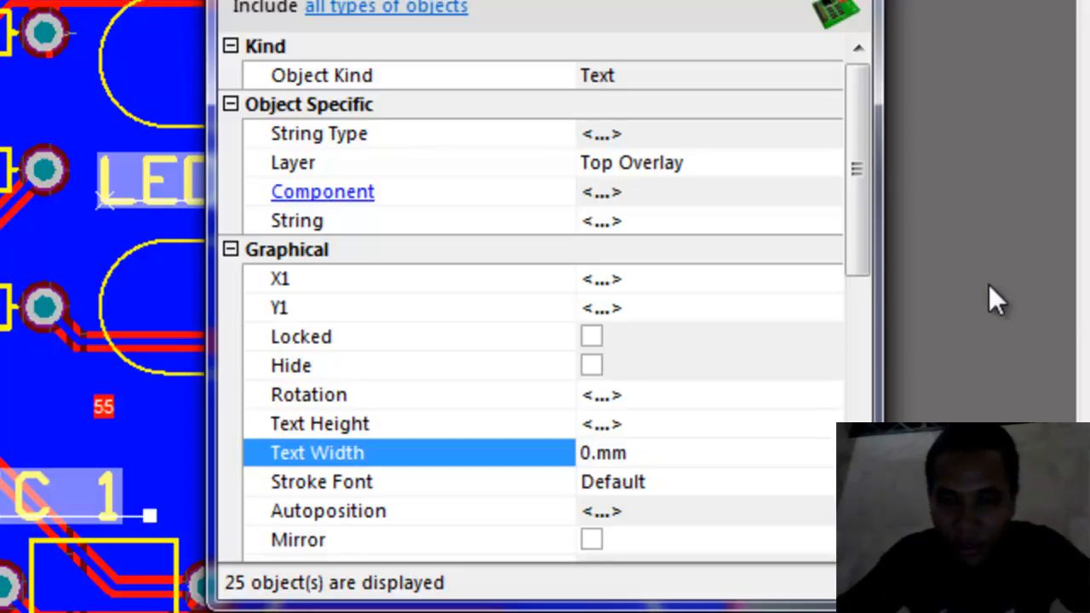
pyautogui.press('Return')
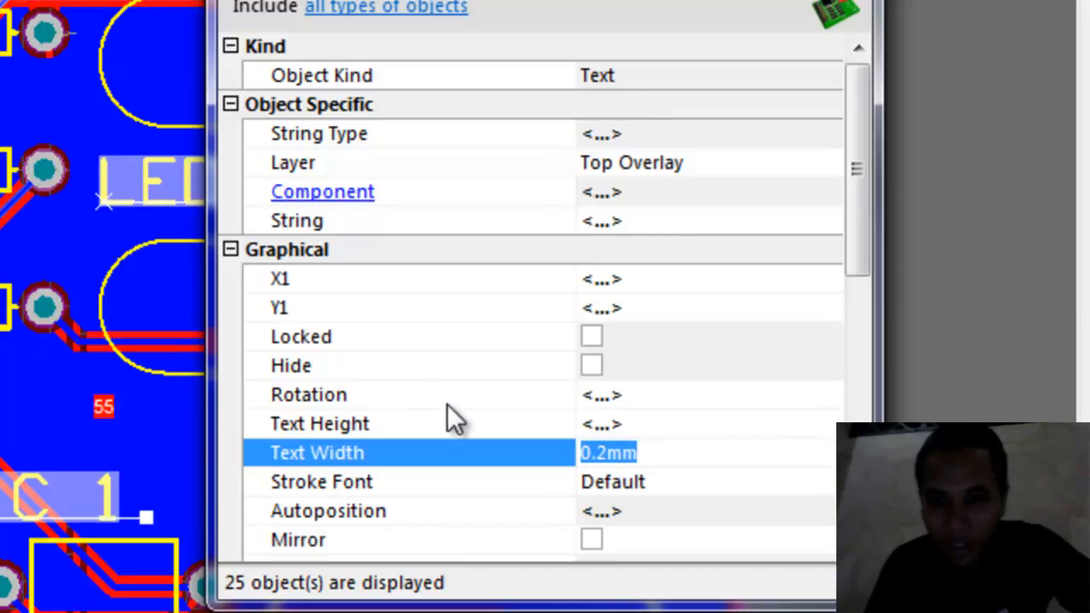
# Reduce the text width of the selected Top Overlay texts to 0.1 mm
pyautogui.click(607, 453)
pyautogui.press('BackSpace')
pyautogui.write('1')
pyautogui.press('Return')
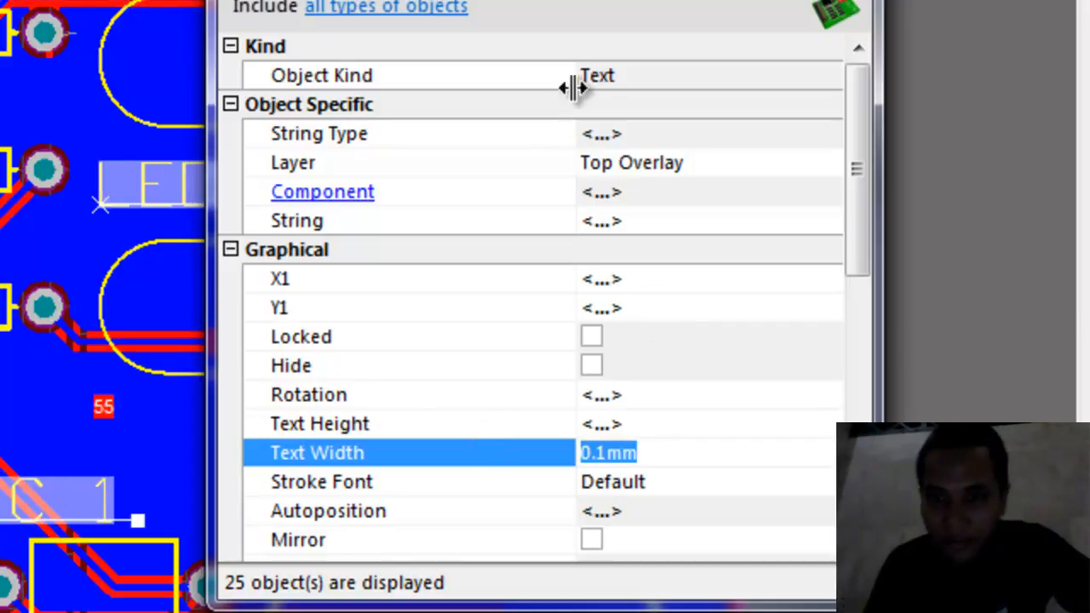
# Set the text height of the selected Top Overlay texts to 1 mm, close the PCB Inspector and clear the selection
pyautogui.click(608, 423)
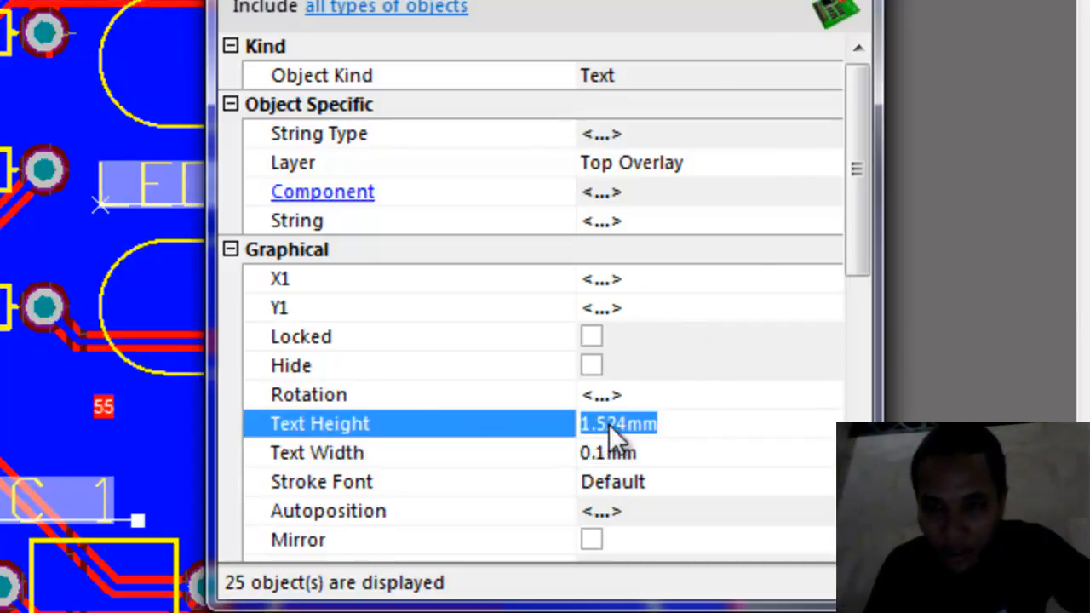
pyautogui.click(623, 424)
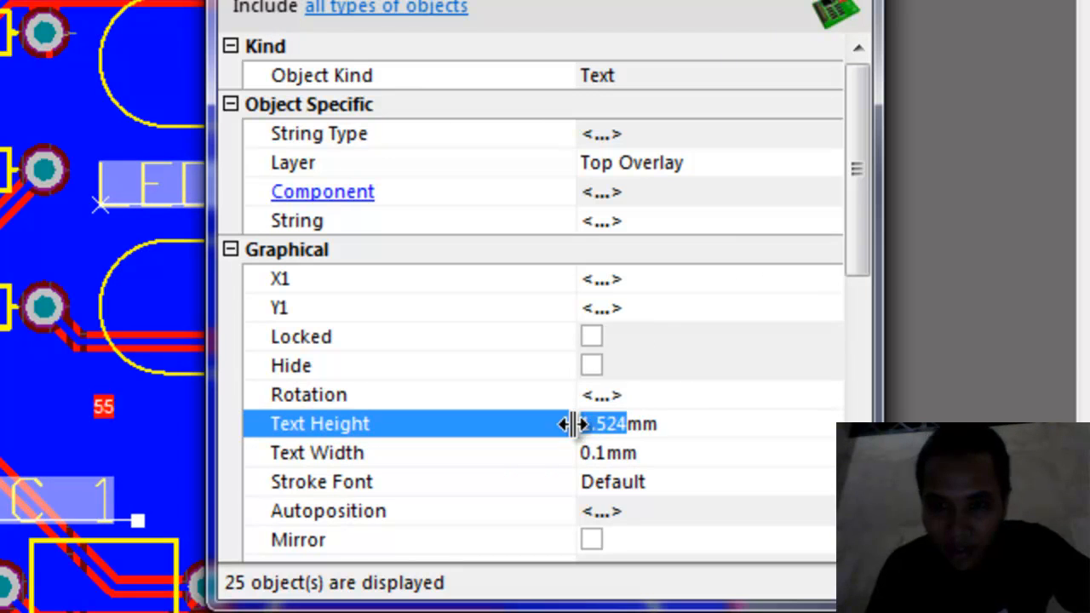
pyautogui.write('1')
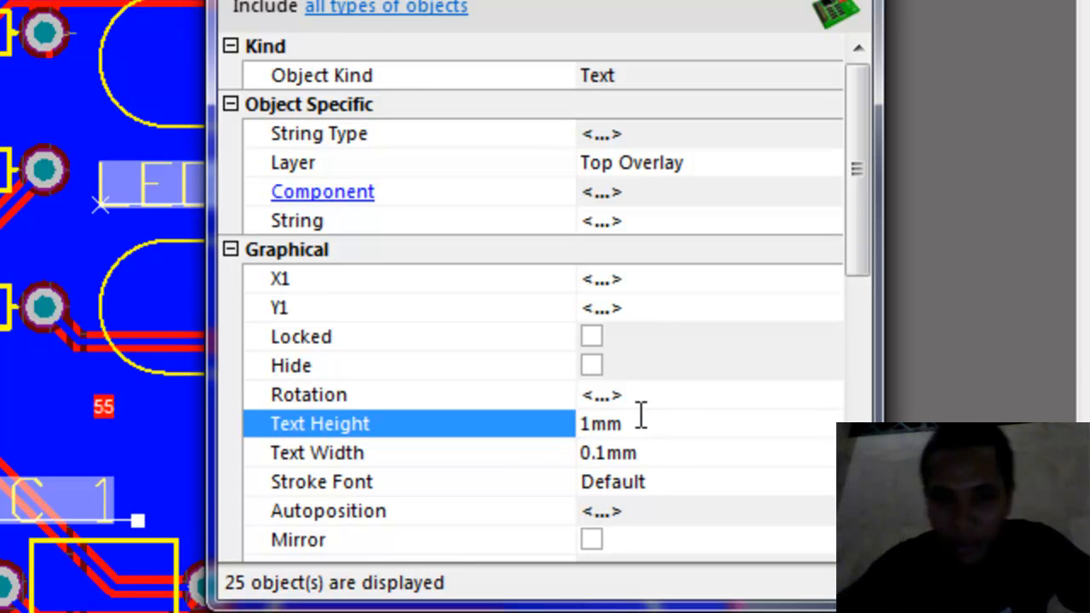
pyautogui.press('Return')
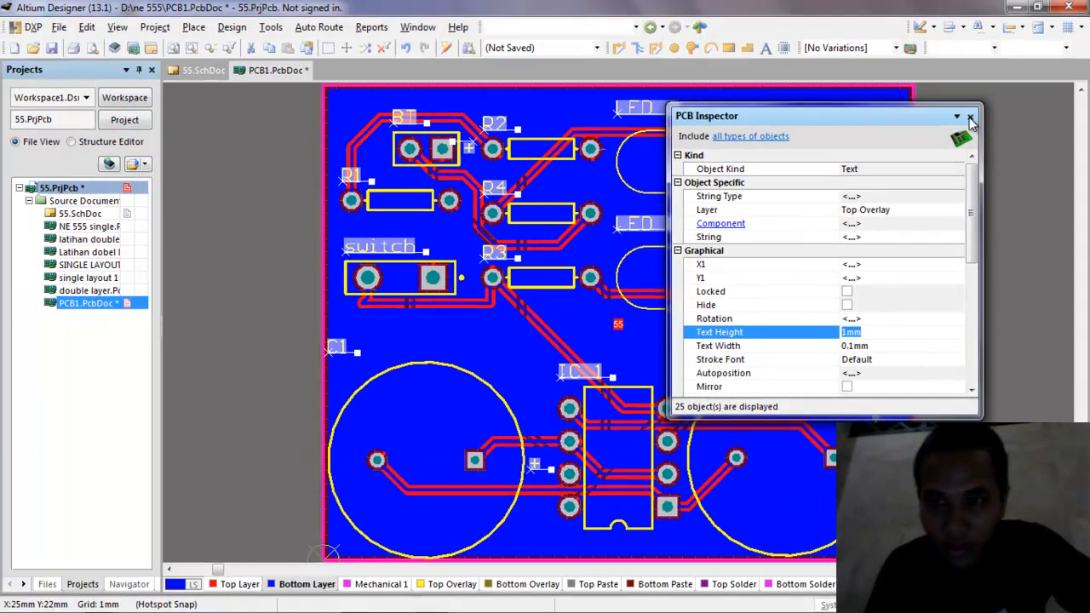
pyautogui.click(992, 166)
pyautogui.scroll(-4, 770, 187)
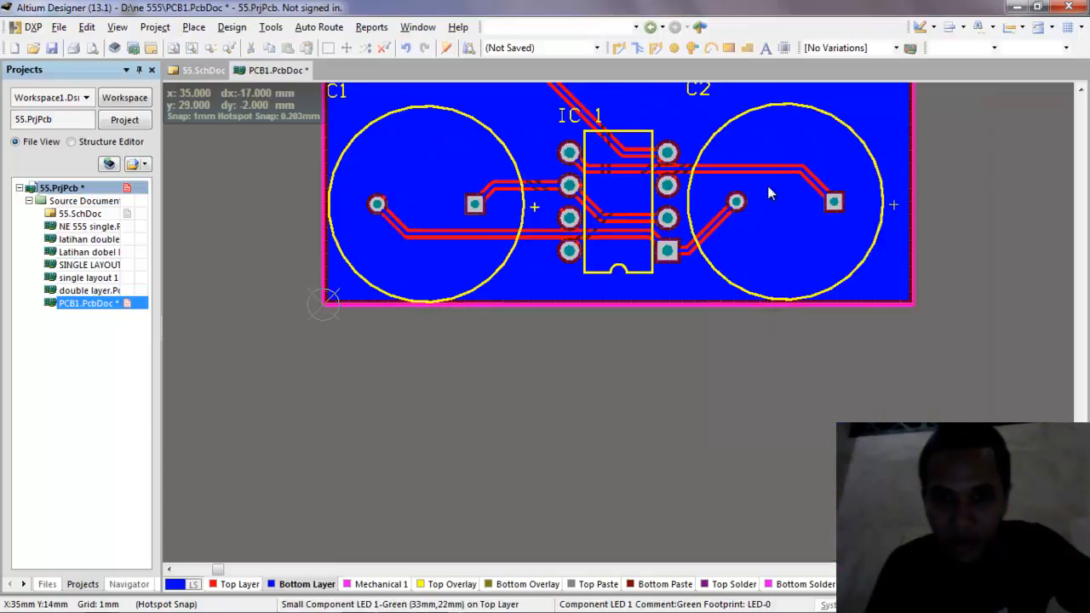
pyautogui.scroll(4, 768, 186)
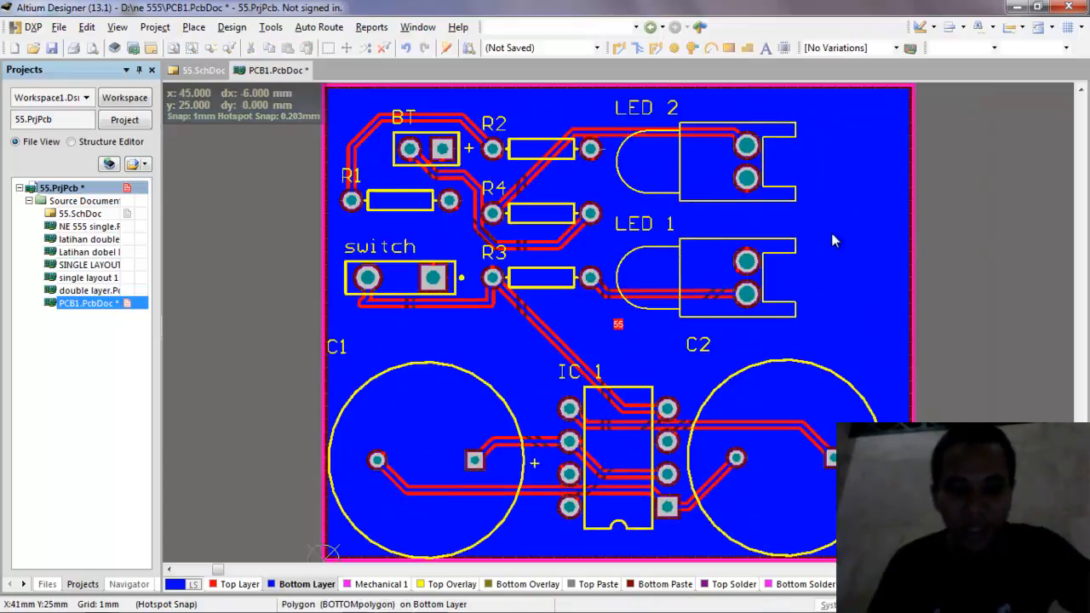
# Examine the board's top and bottom sides by rotating it in 3D, and return to the 2D layout
pyautogui.click(117, 27)
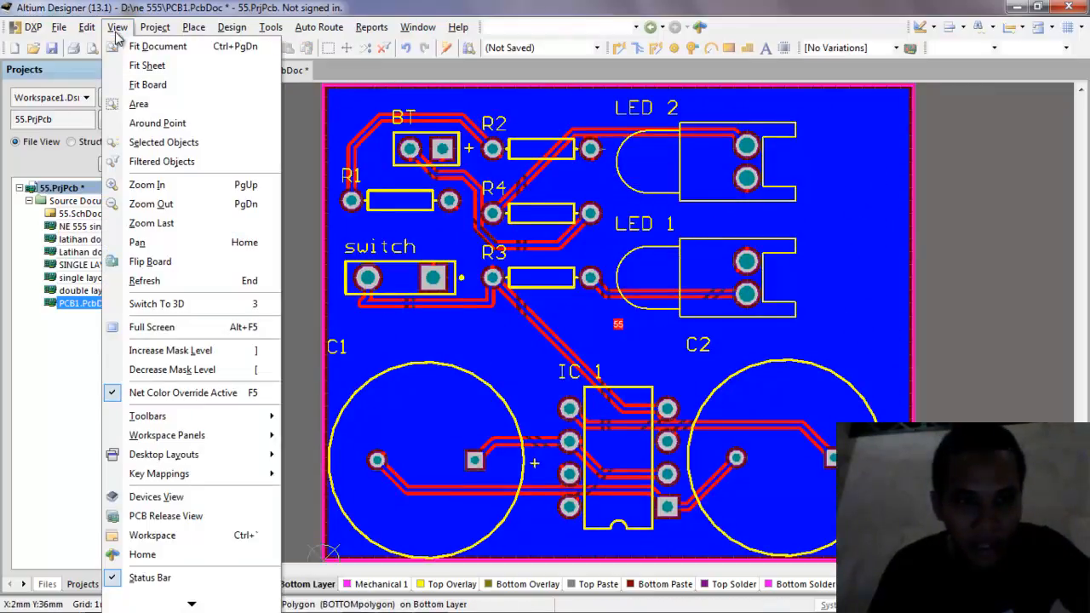
pyautogui.click(173, 304)
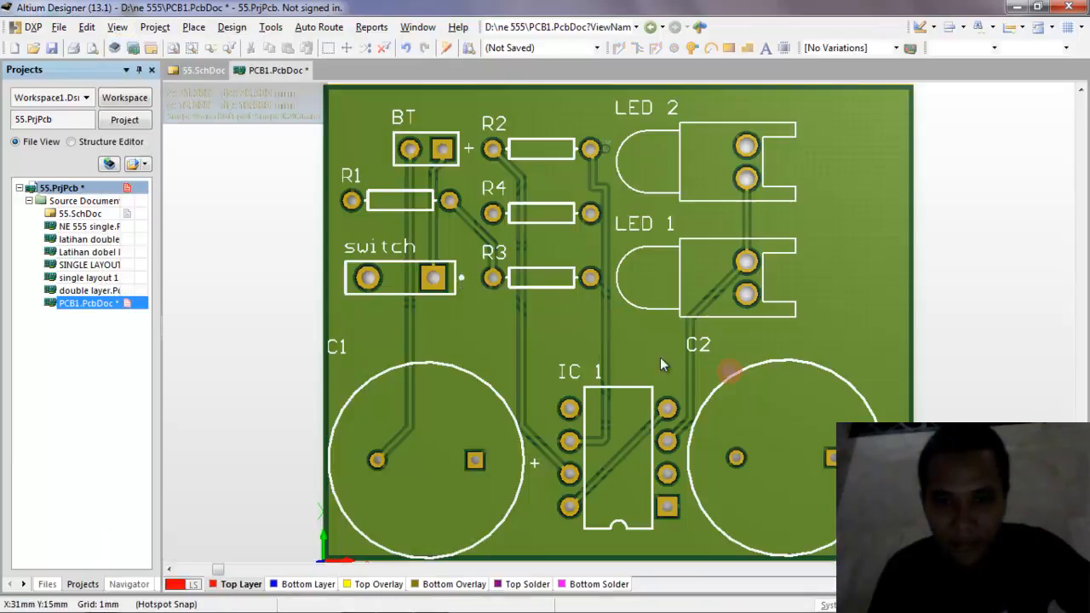
pyautogui.press('shift')
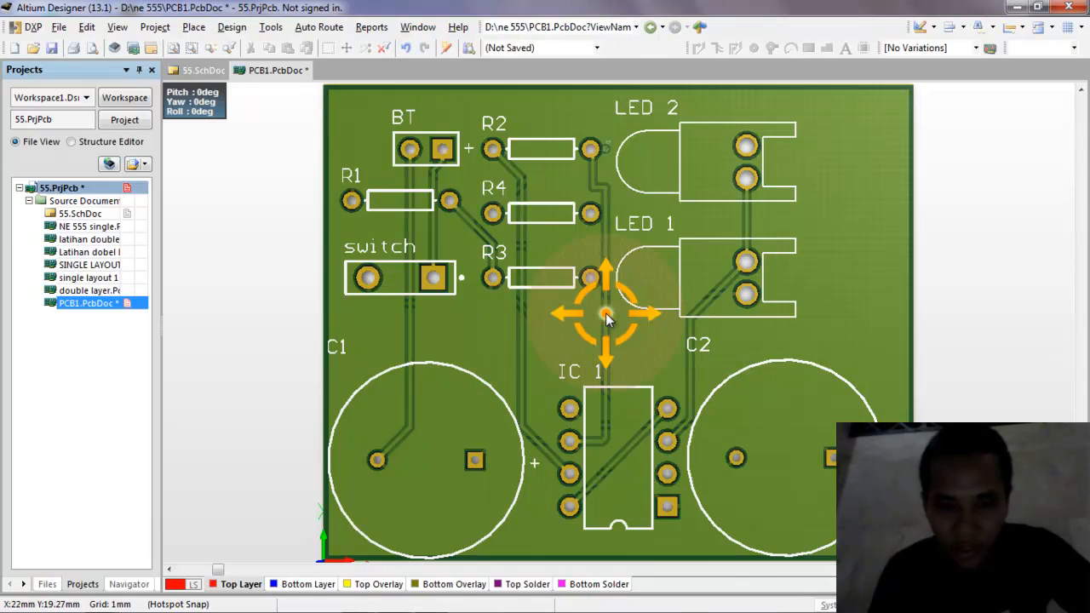
pyautogui.keyDown('shift'); pyautogui.moveTo(606, 317); pyautogui.dragTo(848, 199, button='right'); pyautogui.keyUp('shift')
pyautogui.keyDown('shift'); pyautogui.moveTo(243, 246); pyautogui.dragTo(535, 264, button='right'); pyautogui.keyUp('shift')
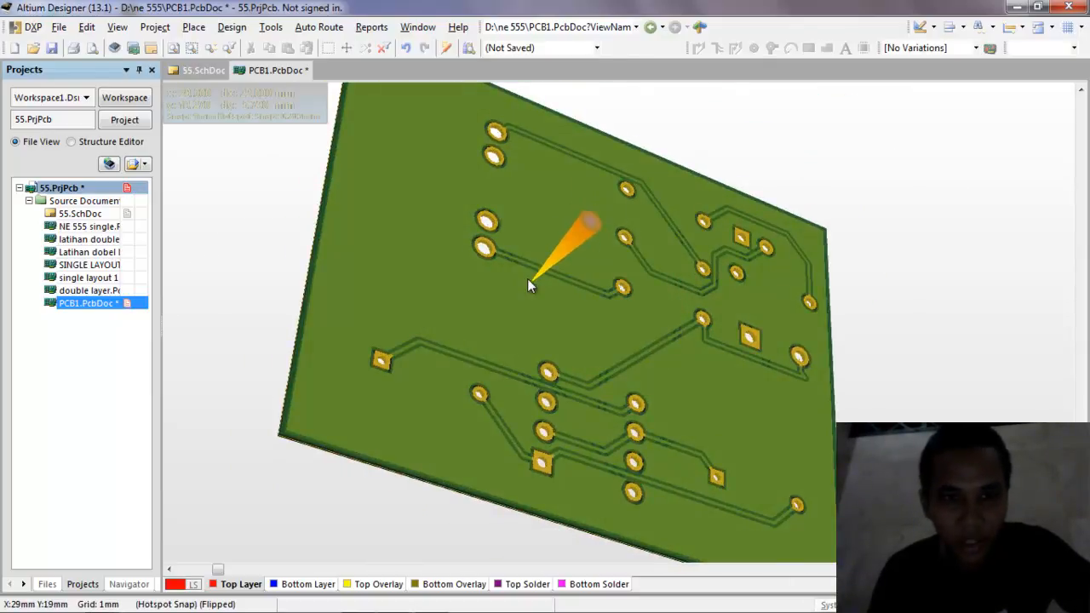
pyautogui.press('2')
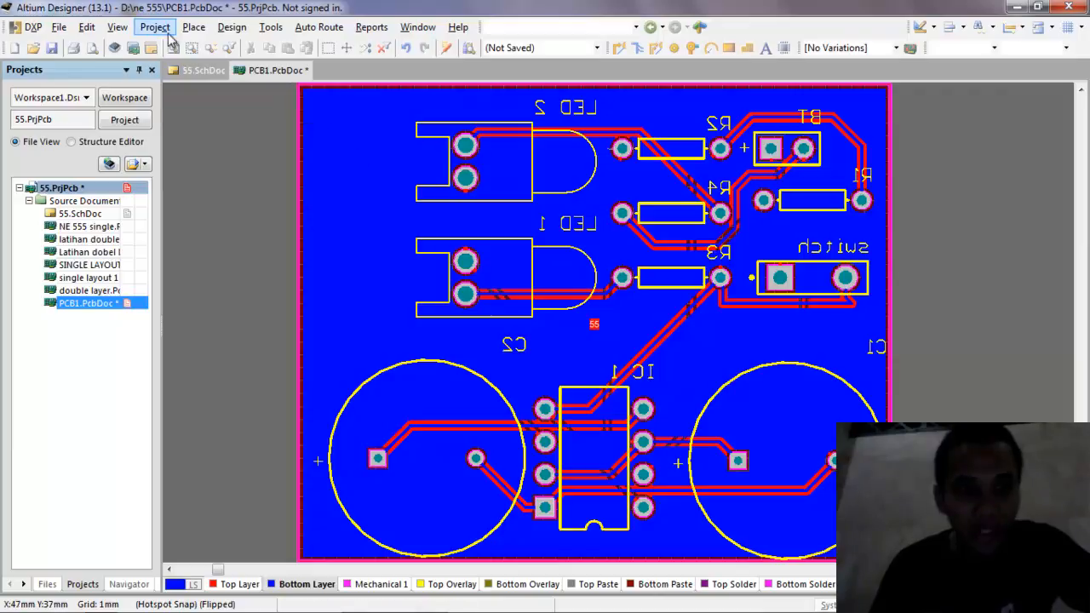
# Open the list of commands for placing objects on the board
pyautogui.click(194, 28)
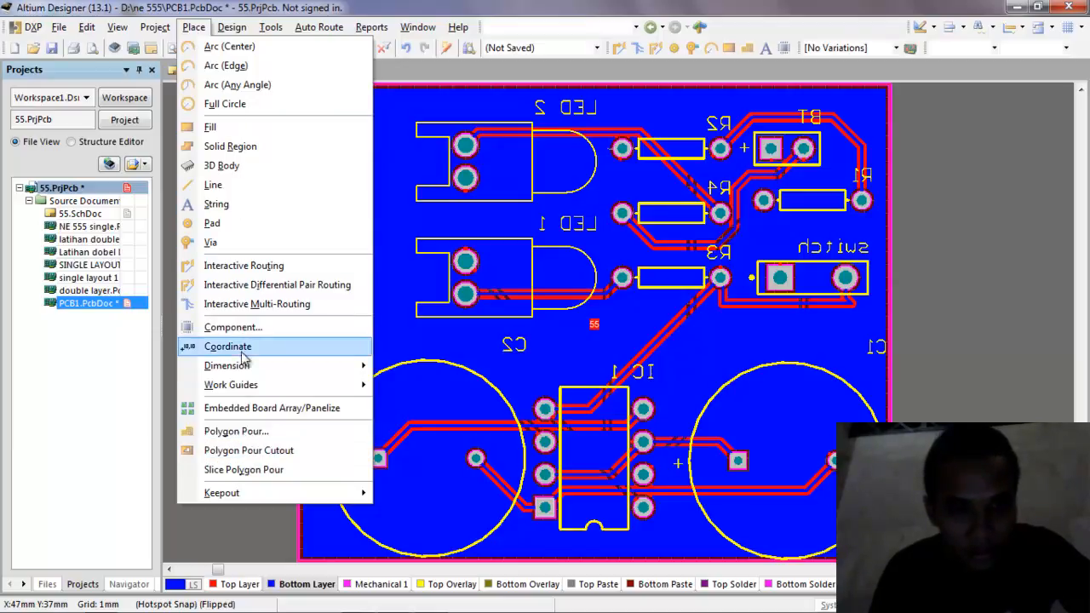
pyautogui.click(220, 205)
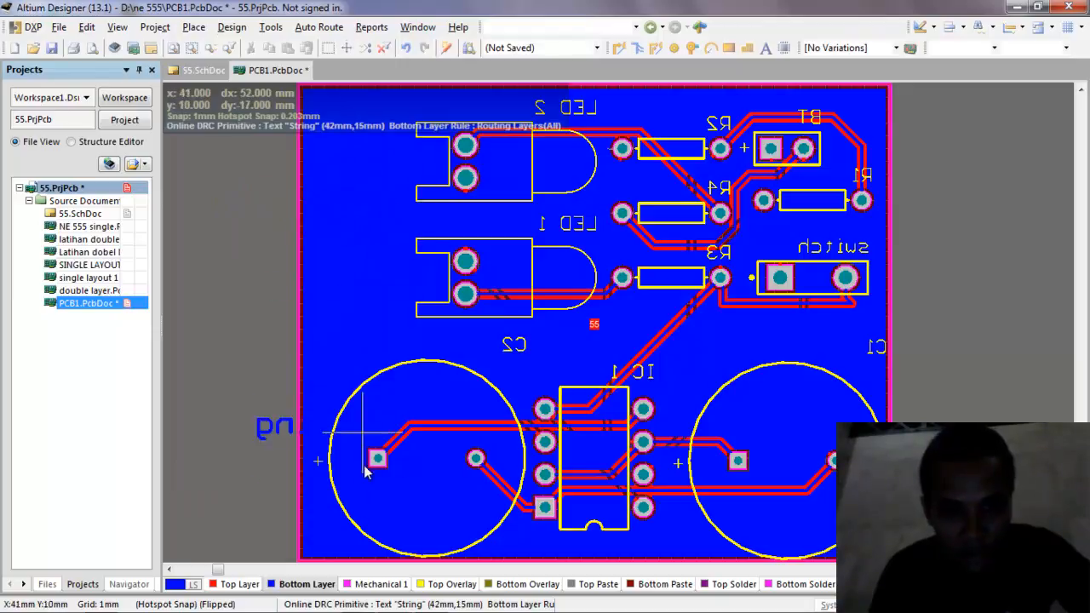
pyautogui.scroll(-5, 454, 392)
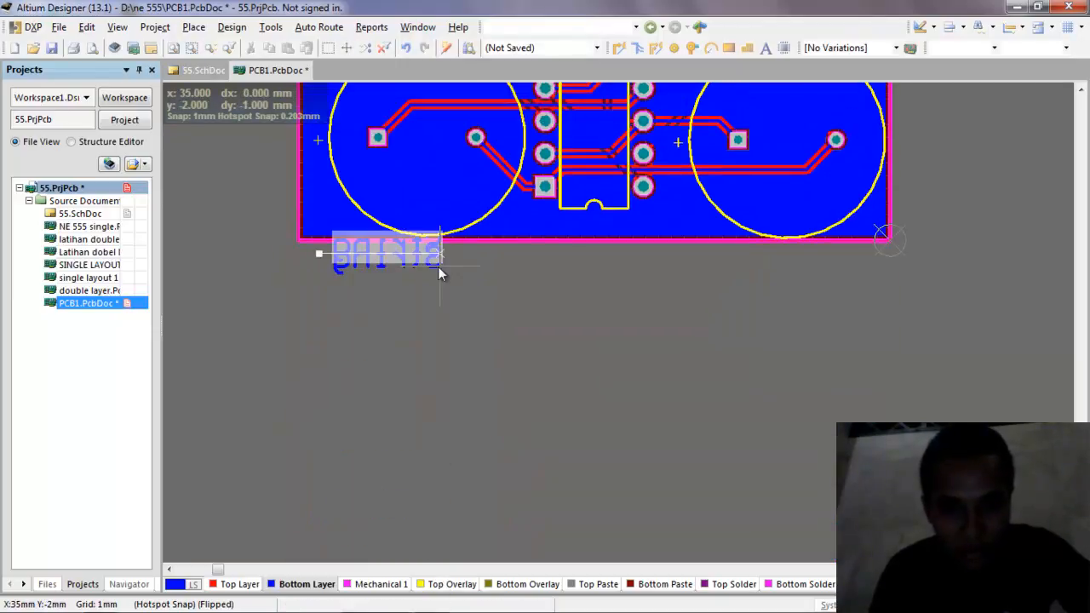
pyautogui.press('Delete')
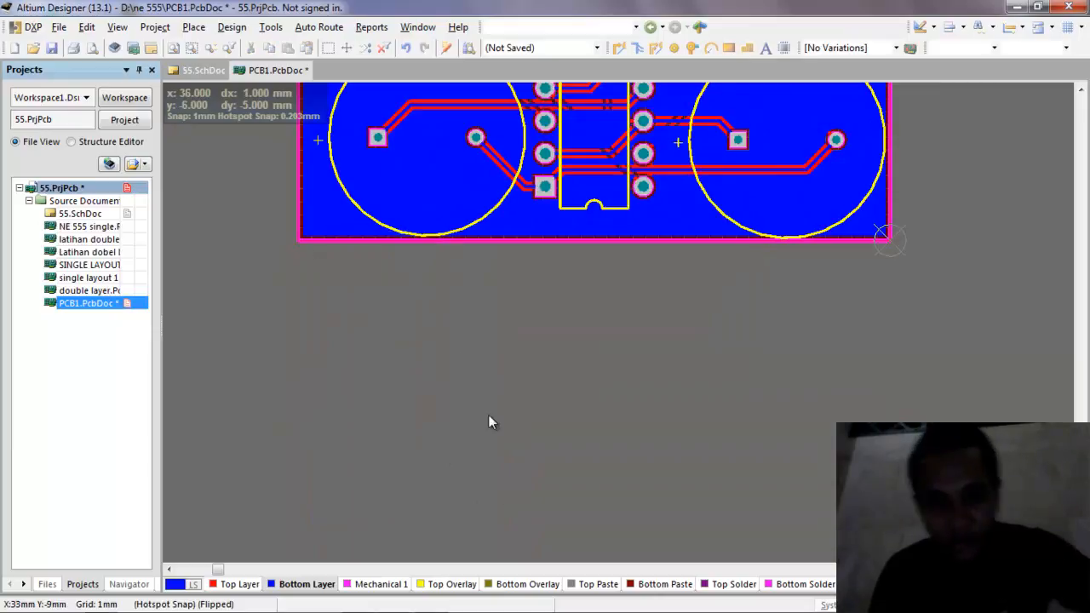
# Place a text string on the Top Overlay layer beside the LED 2 outline, at about X 36 mm, Y 30 mm
pyautogui.click(461, 587)
pyautogui.scroll(5, 458, 456)
pyautogui.click(155, 26)
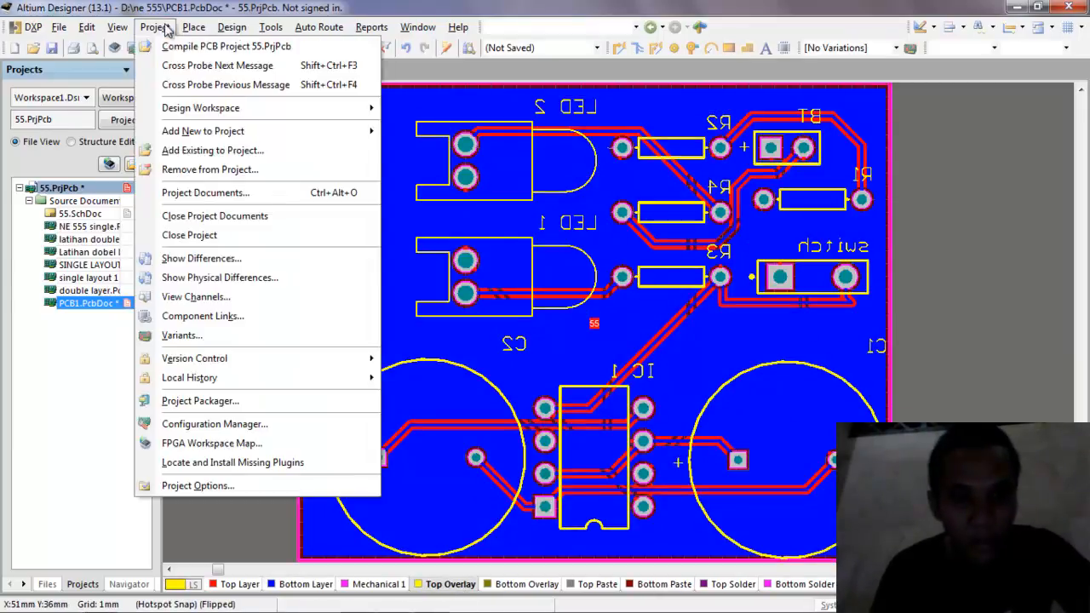
pyautogui.click(193, 27)
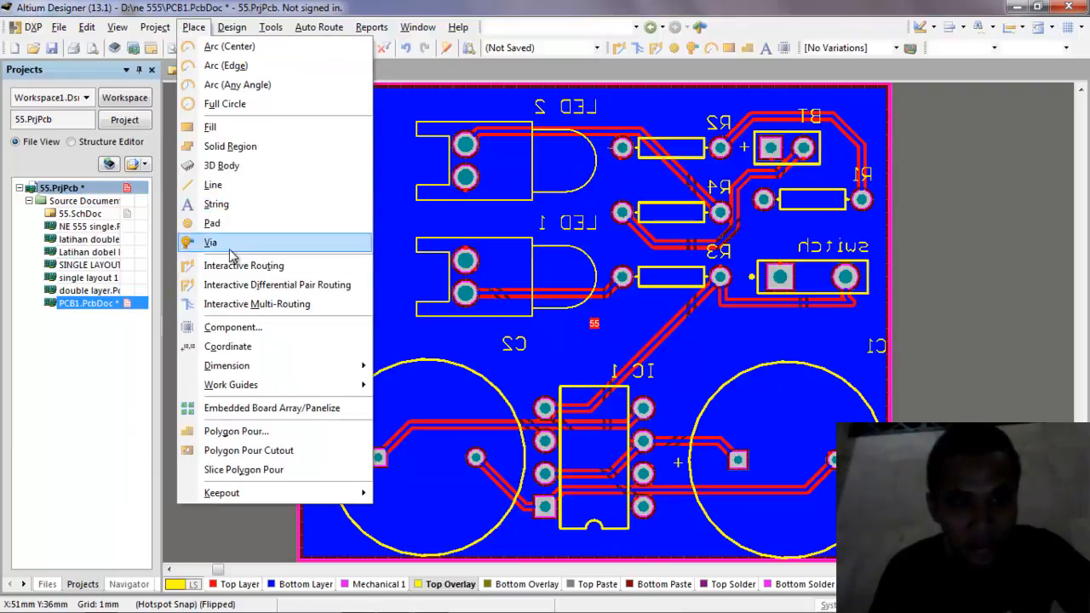
pyautogui.click(228, 210)
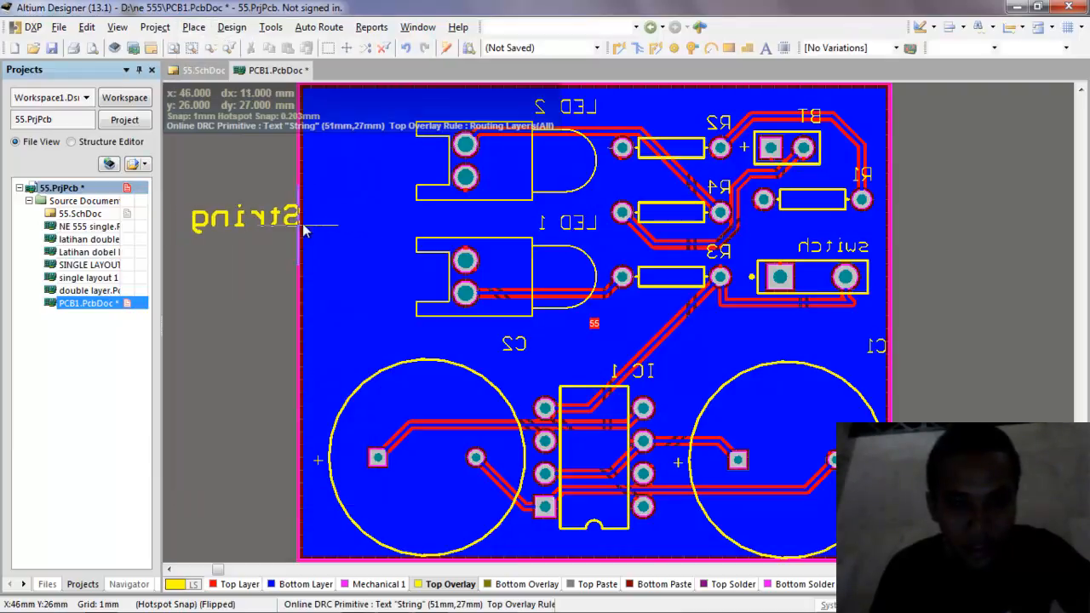
pyautogui.click(425, 174)
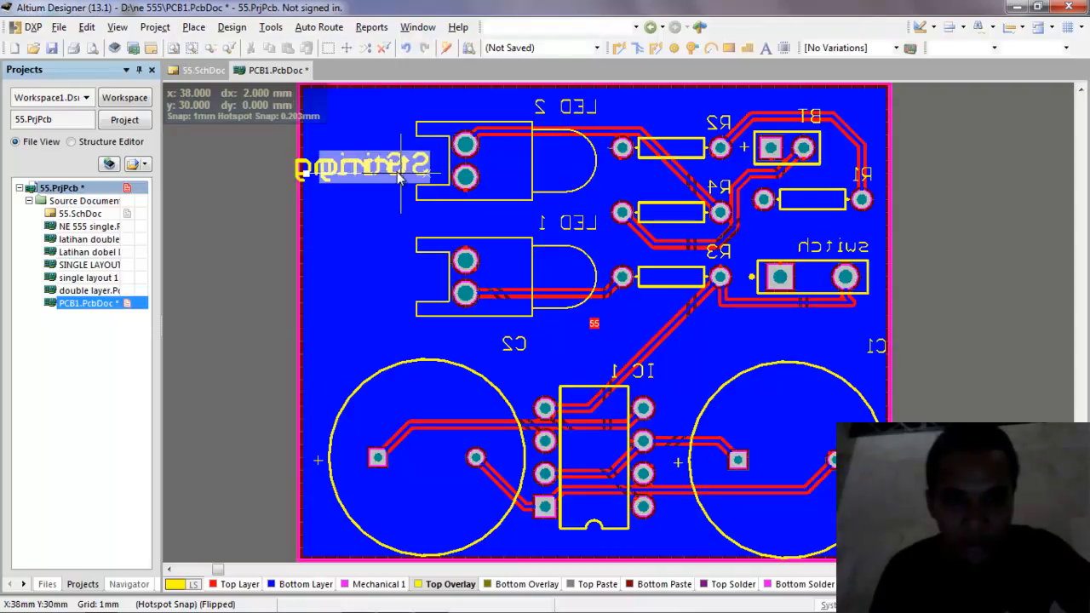
# Change the placed string's text to "Tugas Double Layer" and enable its Mirror option
pyautogui.rightClick(398, 170)
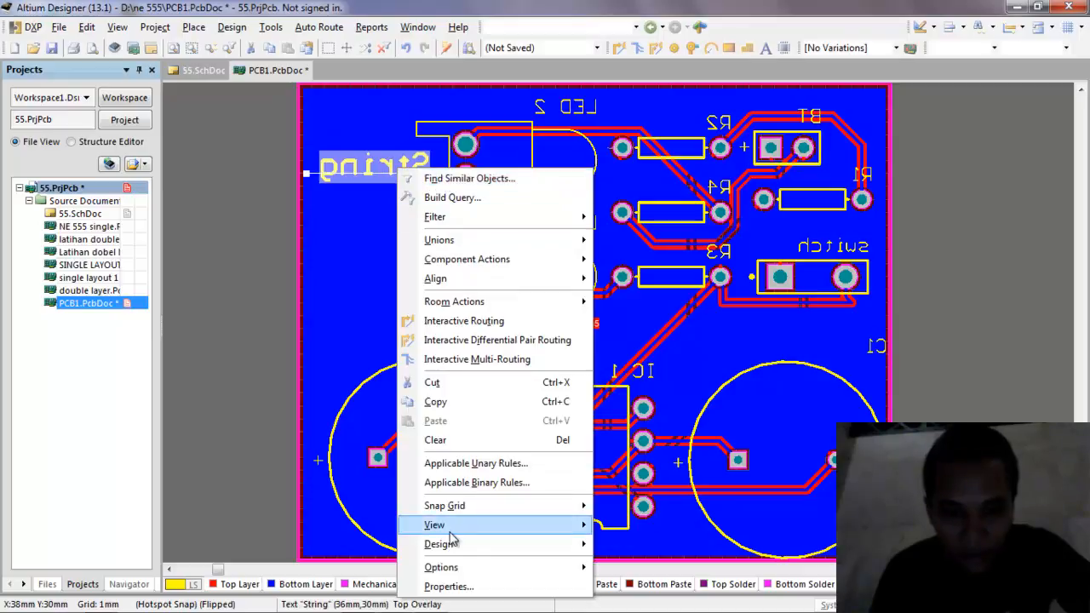
pyautogui.click(371, 170)
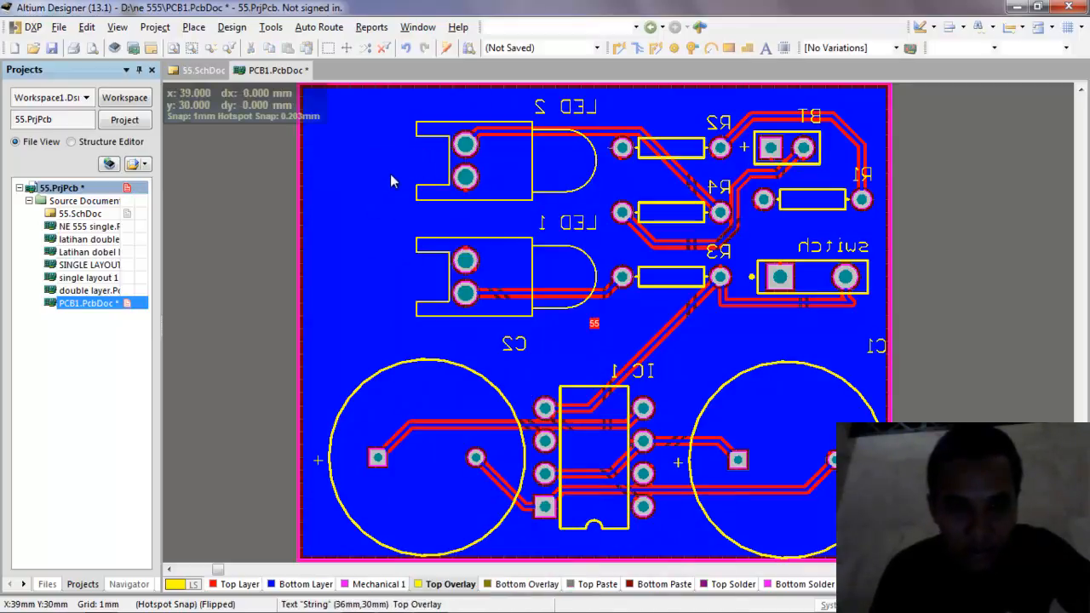
pyautogui.doubleClick(391, 180)
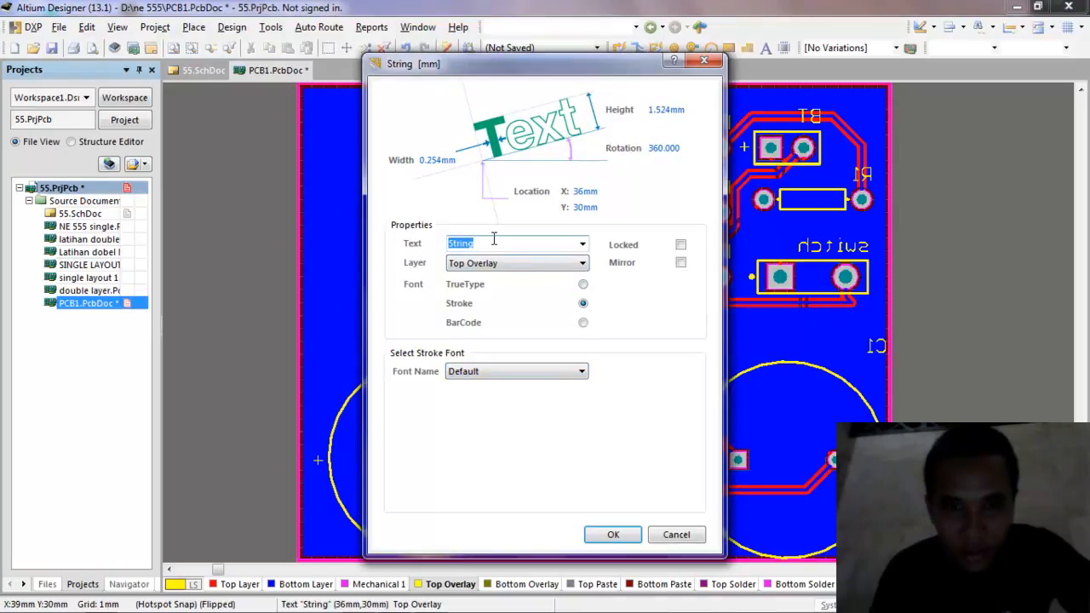
pyautogui.write('Tugas D')
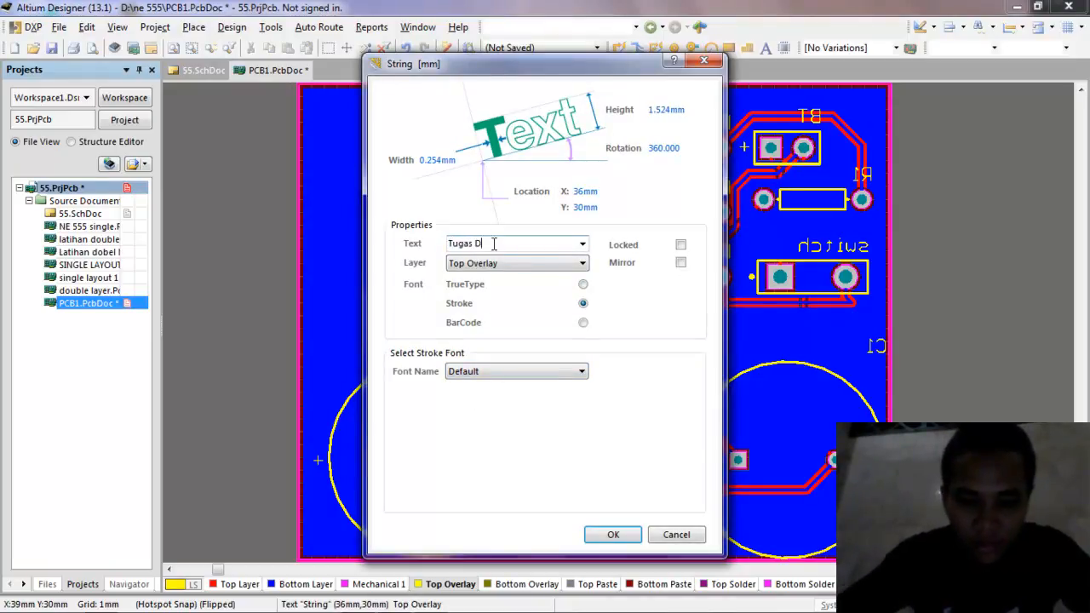
pyautogui.write('ouble Laye')
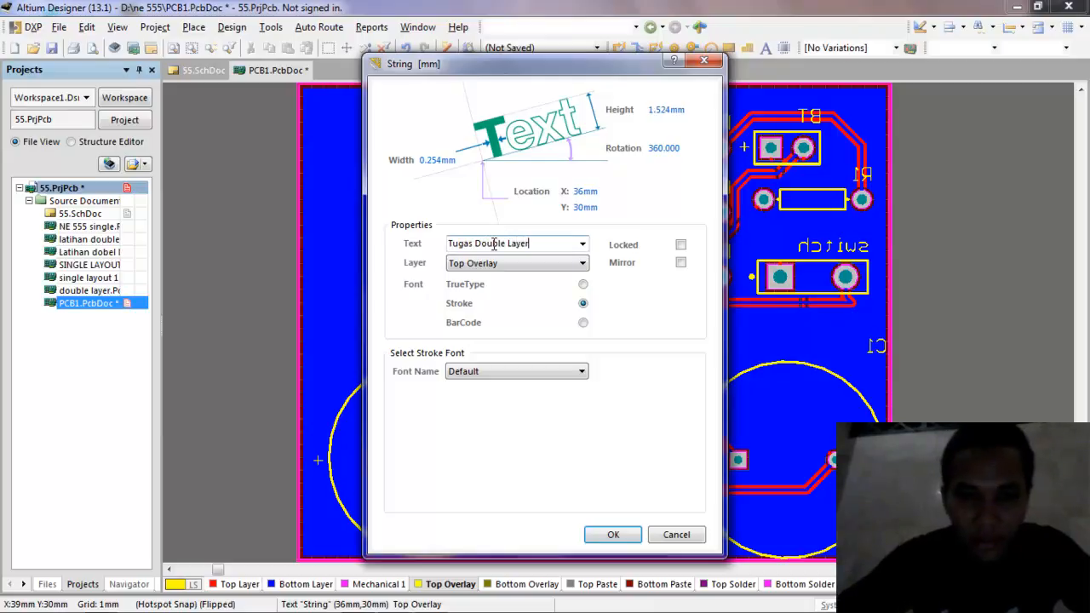
pyautogui.write('r')
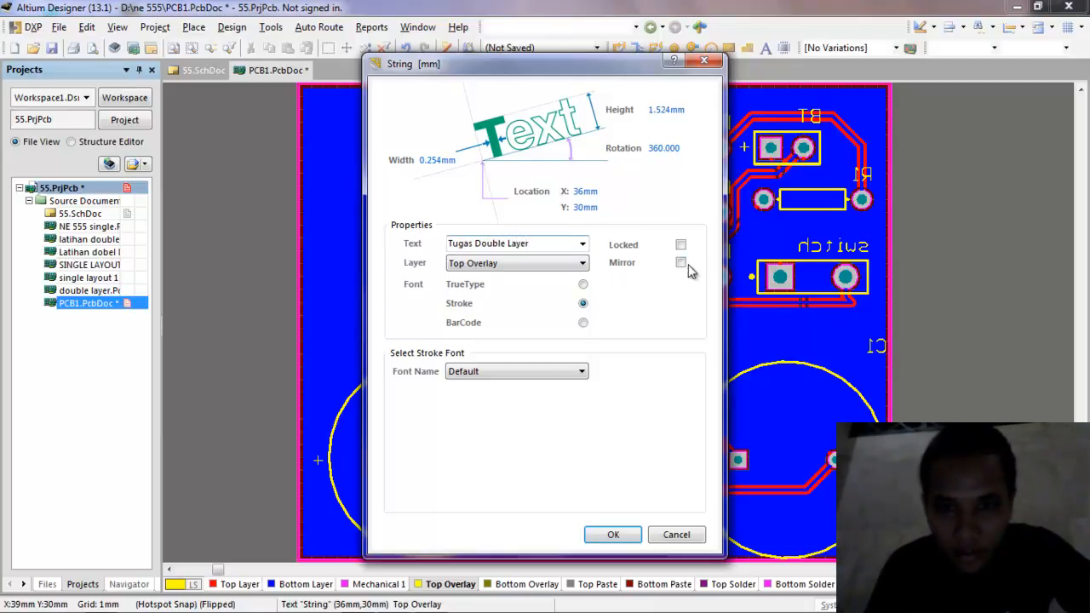
pyautogui.click(617, 533)
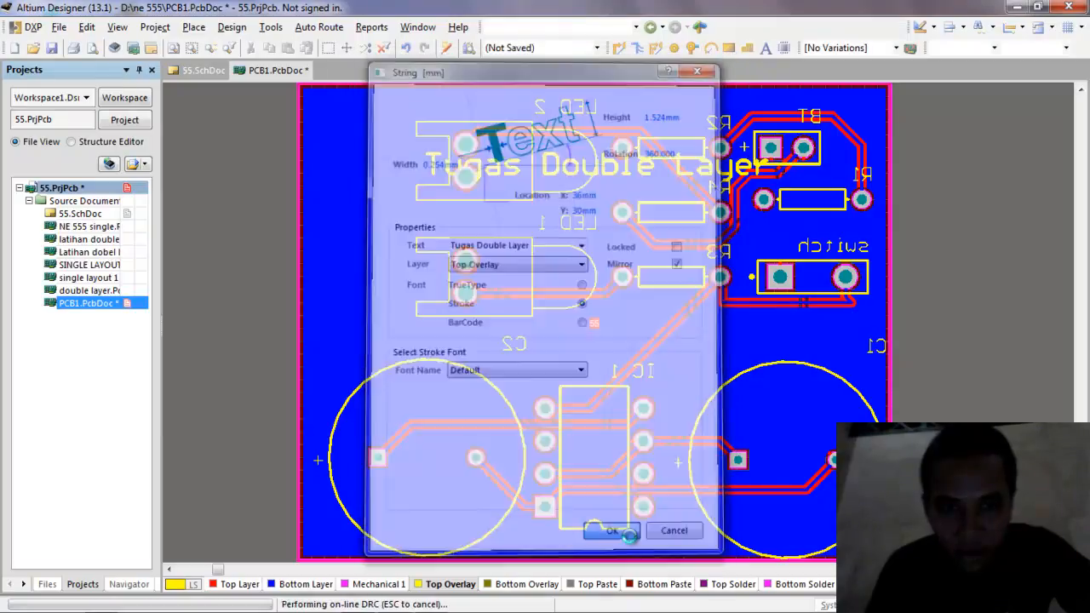
# Rotate the "Tugas Double Layer" string to vertical and move it beside the LEDs along the board edge, at about X 44 mm, Y 35 mm
pyautogui.click(576, 173)
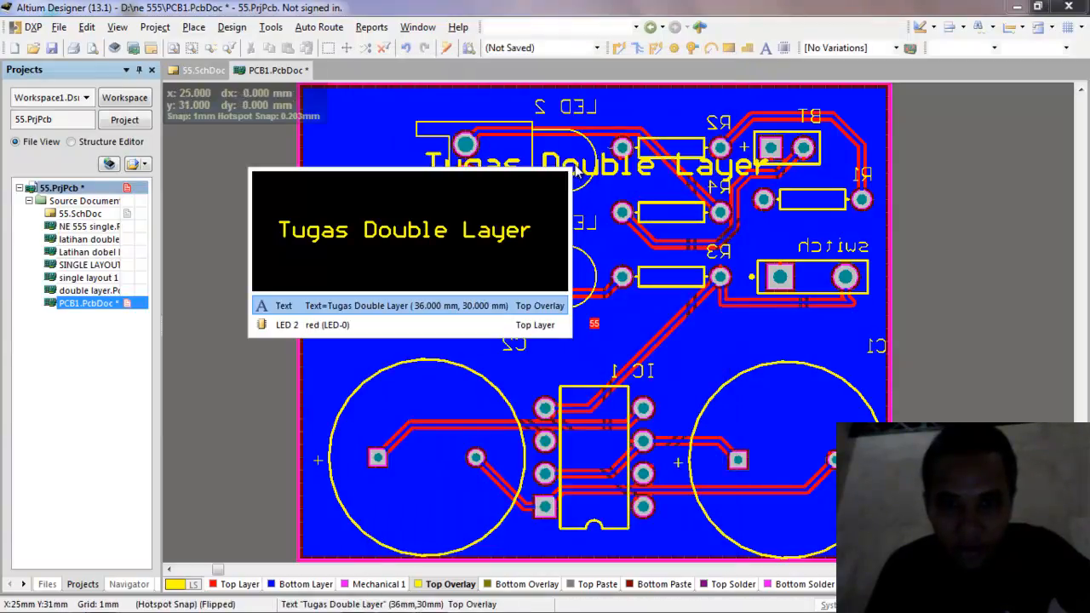
pyautogui.click(502, 313)
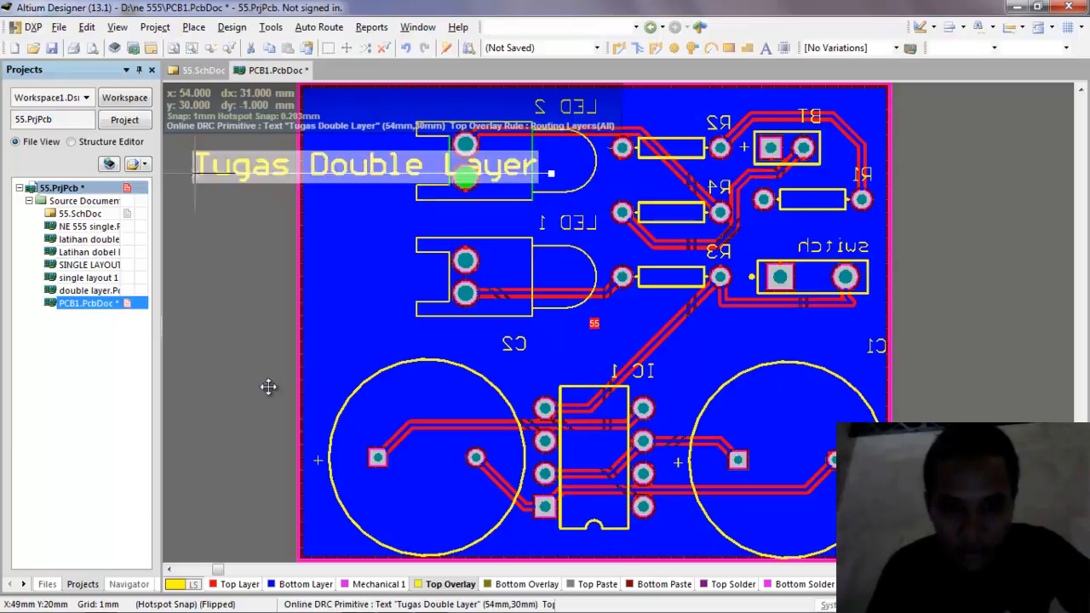
pyautogui.click(327, 294)
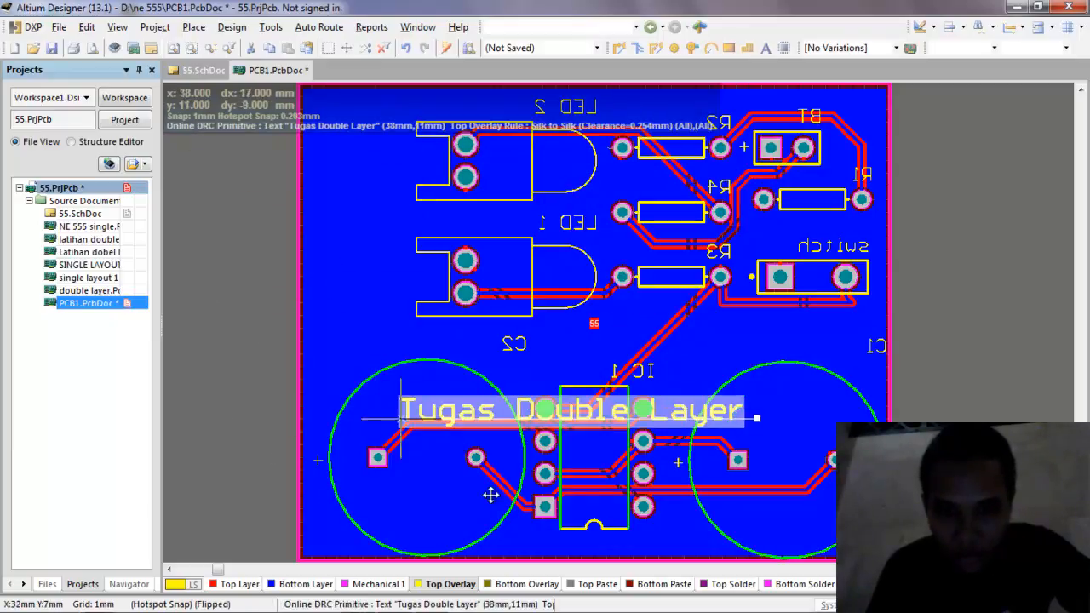
pyautogui.press('space')
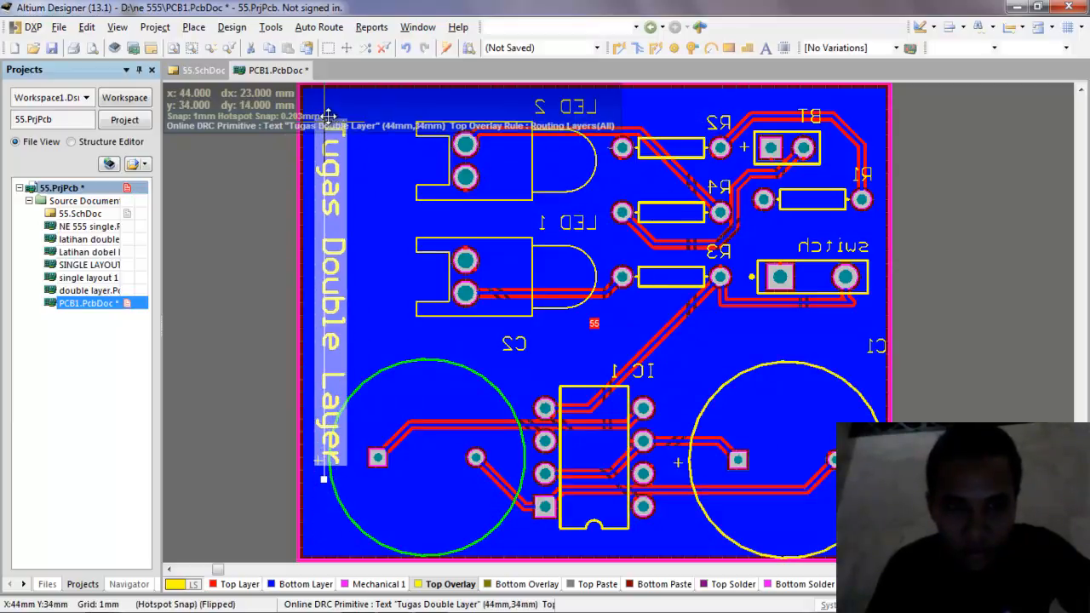
pyautogui.click(339, 159)
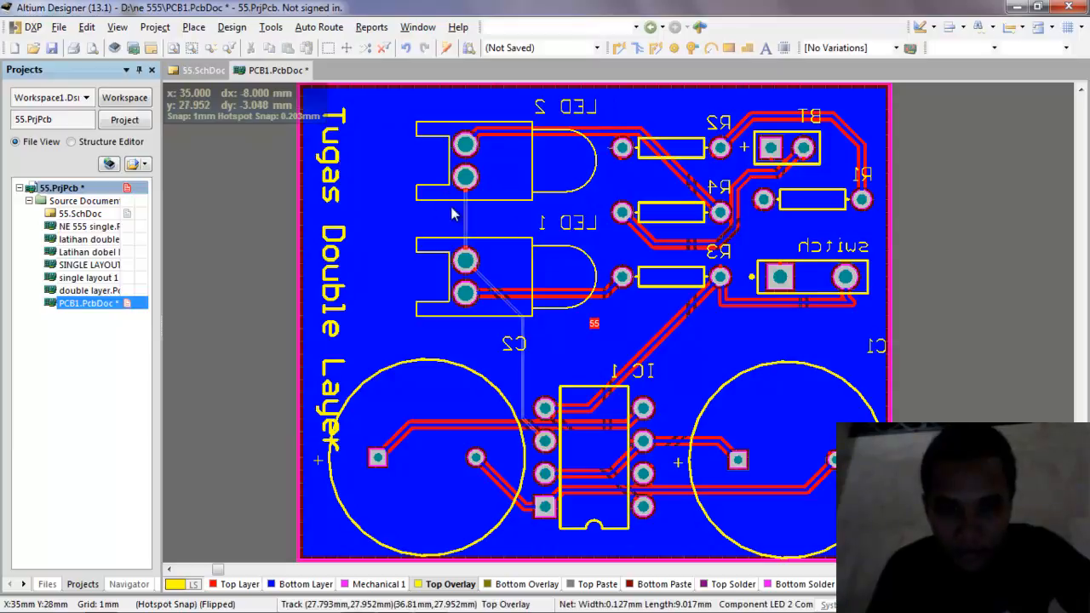
# Set the "Tugas Double Layer" string's height to 1 mm and its stroke width to 0.1 mm
pyautogui.doubleClick(337, 245)
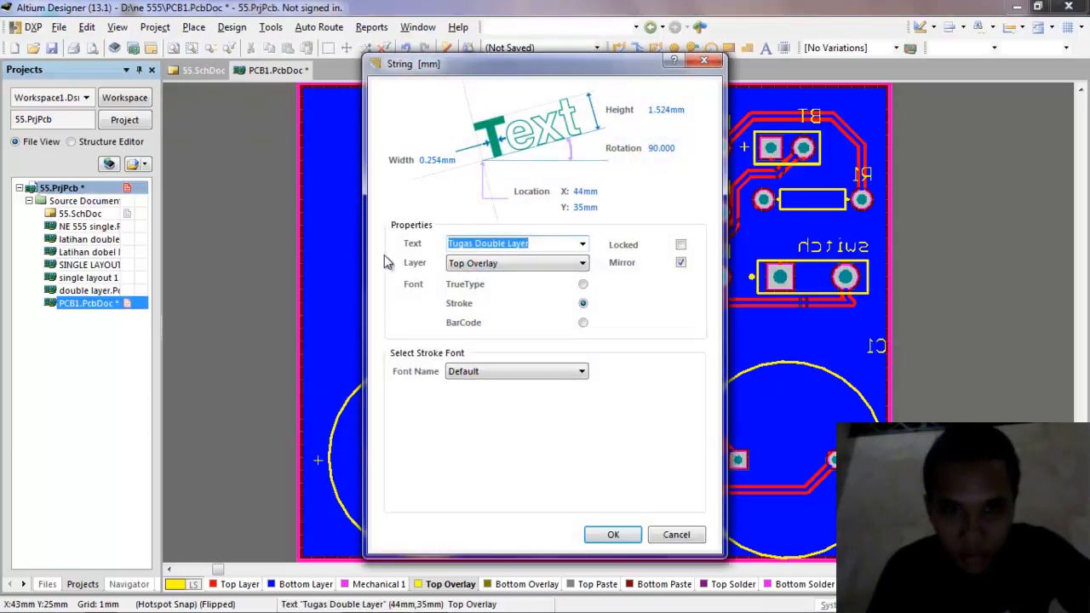
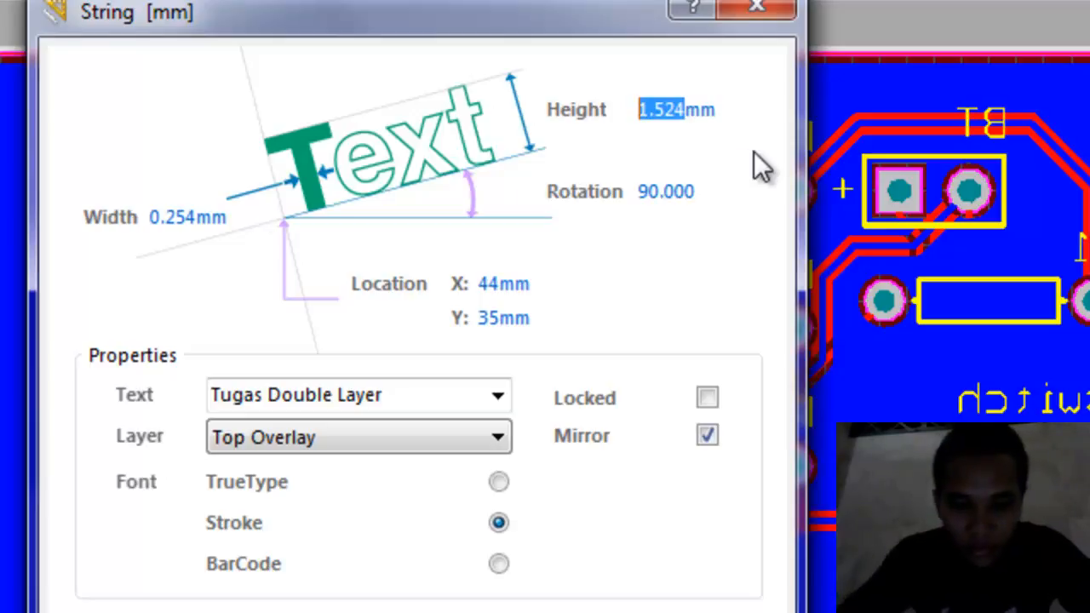
pyautogui.write('1')
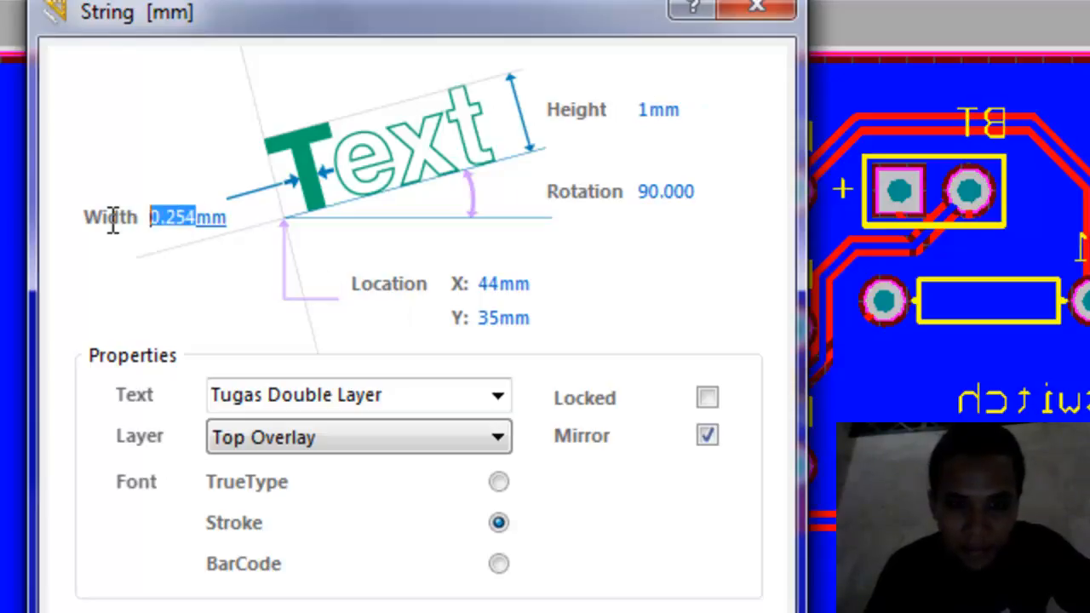
pyautogui.write('0.1')
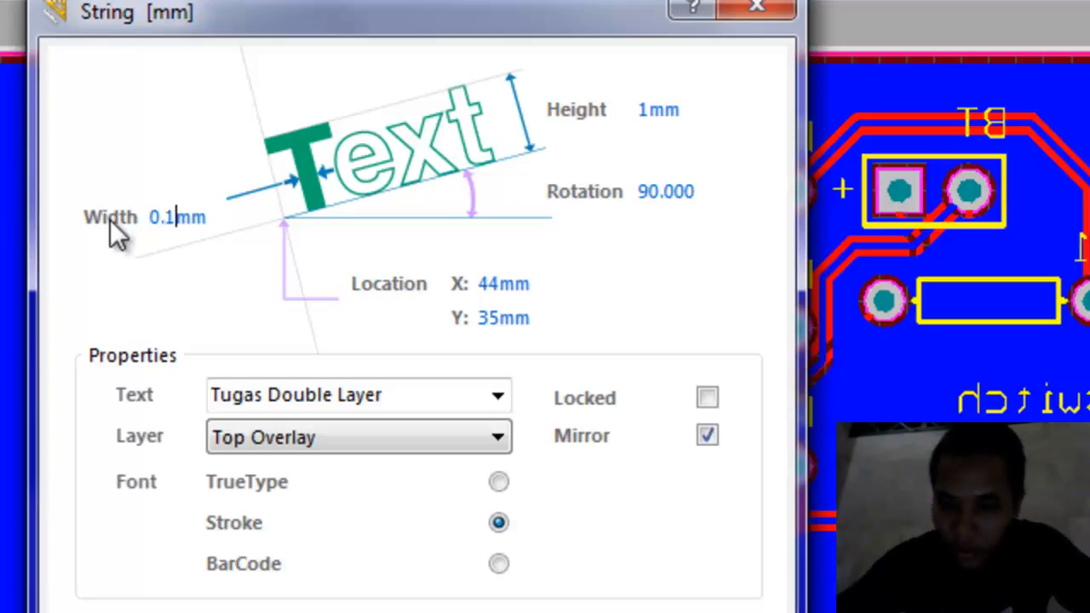
pyautogui.press('Return')
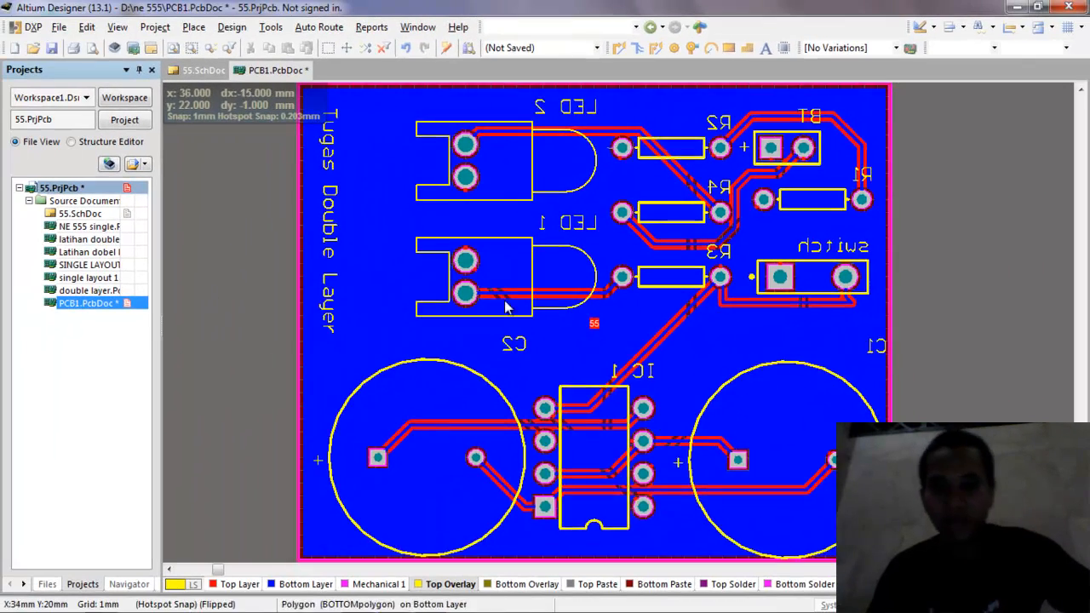
pyautogui.scroll(-1, 669, 285)
pyautogui.scroll(1, 670, 287)
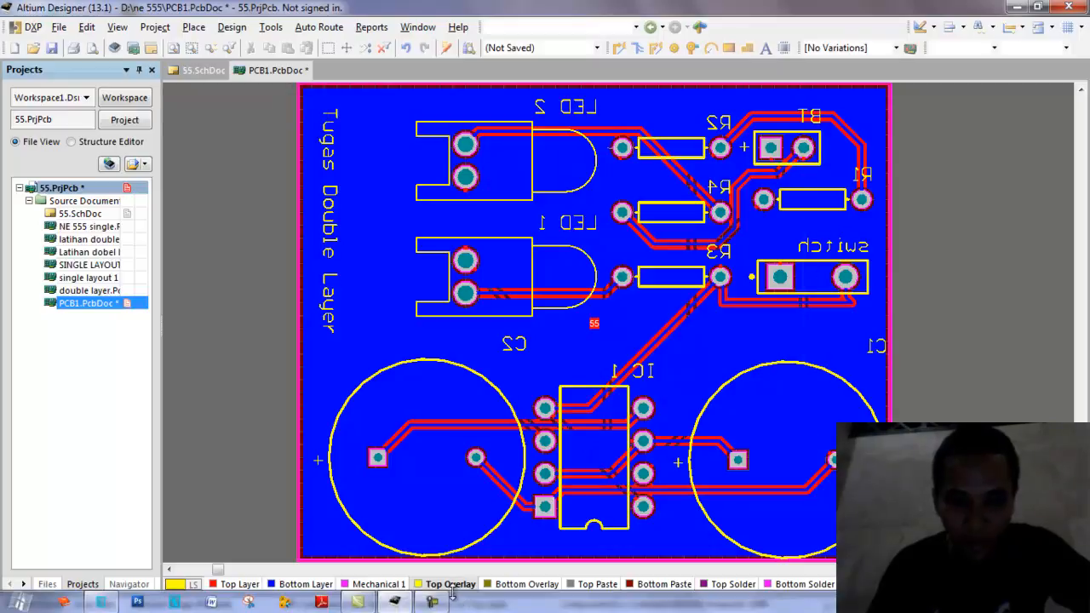
# Save the finished board document PCB1.PcbDoc
pyautogui.click(438, 605)
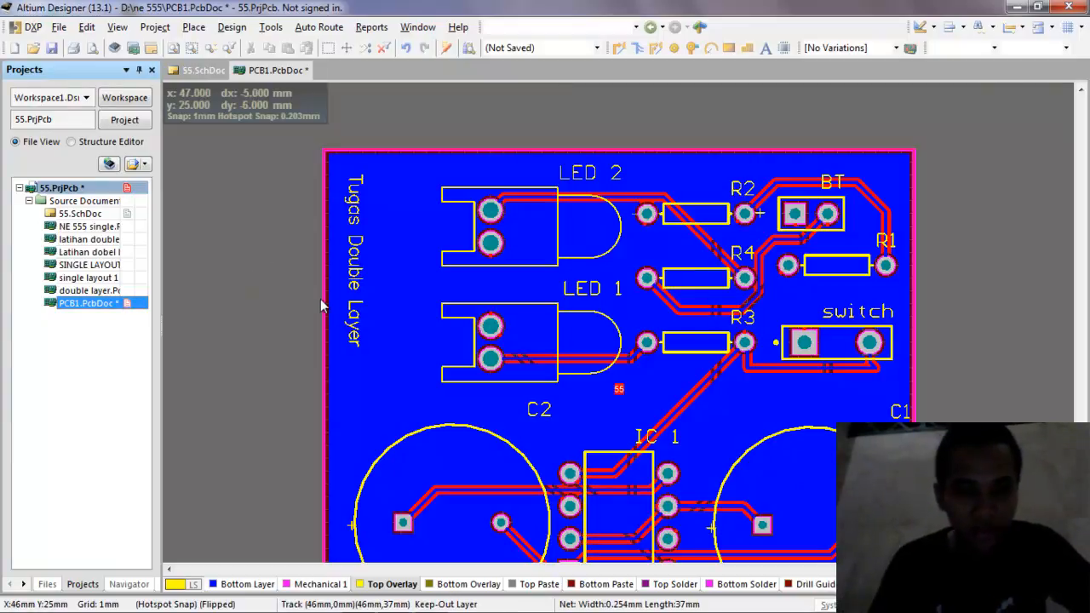
pyautogui.rightClick(290, 293)
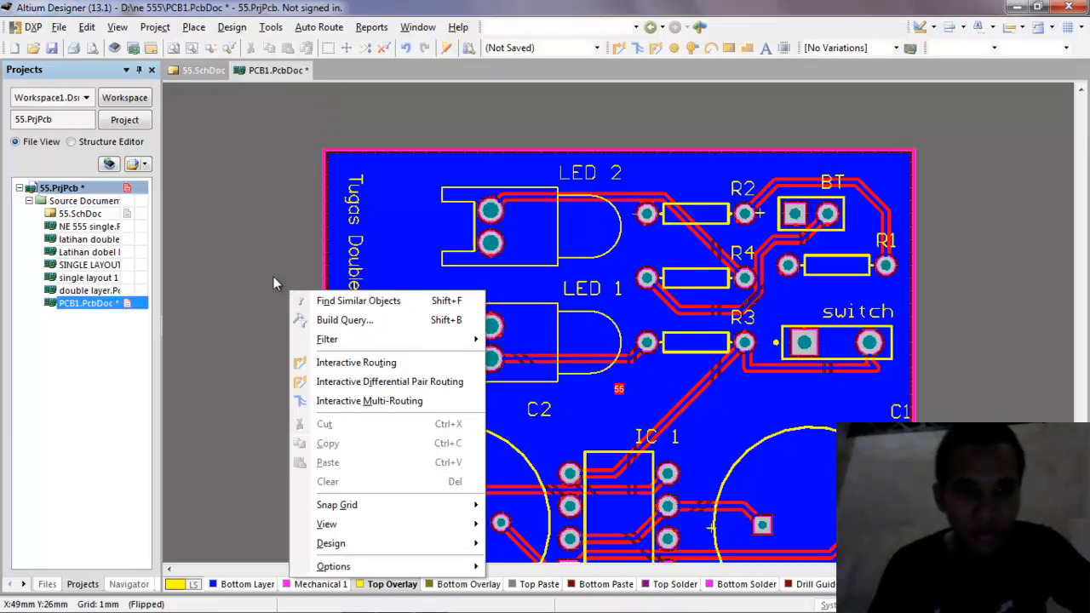
pyautogui.click(153, 27)
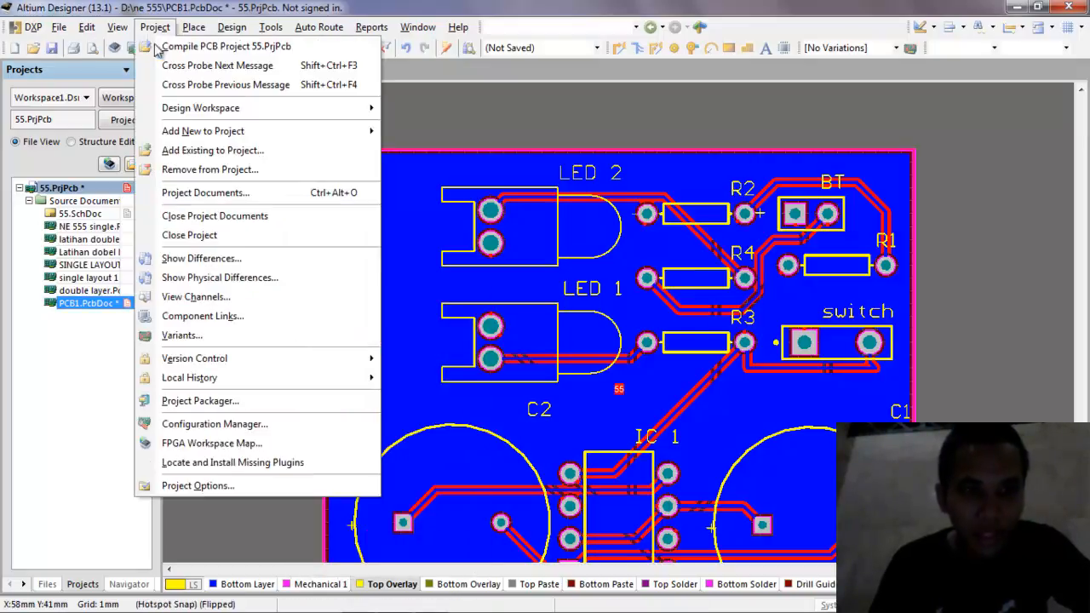
pyautogui.click(57, 28)
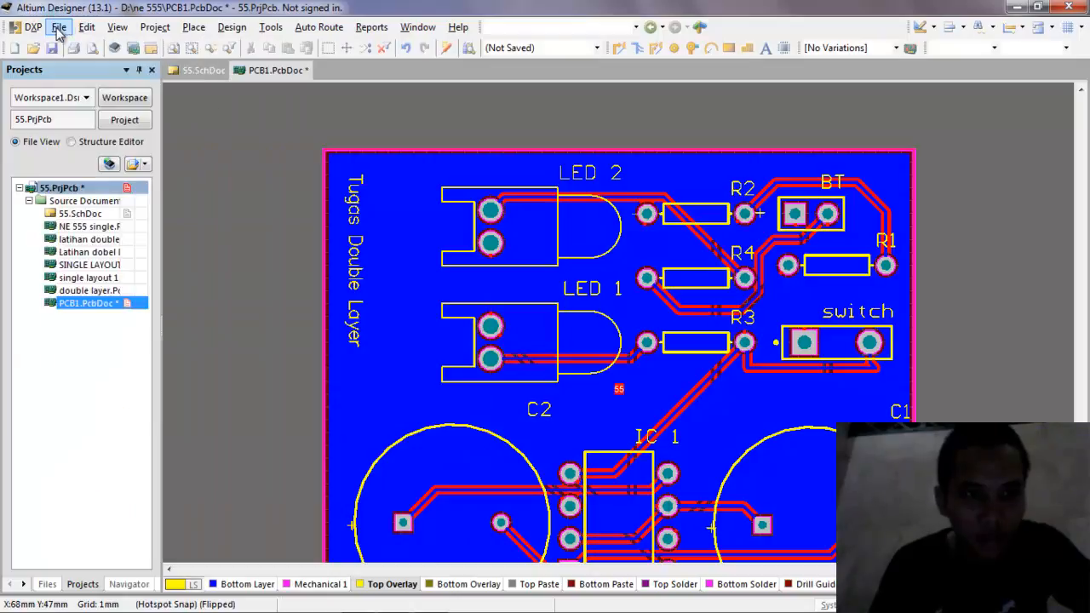
pyautogui.click(59, 28)
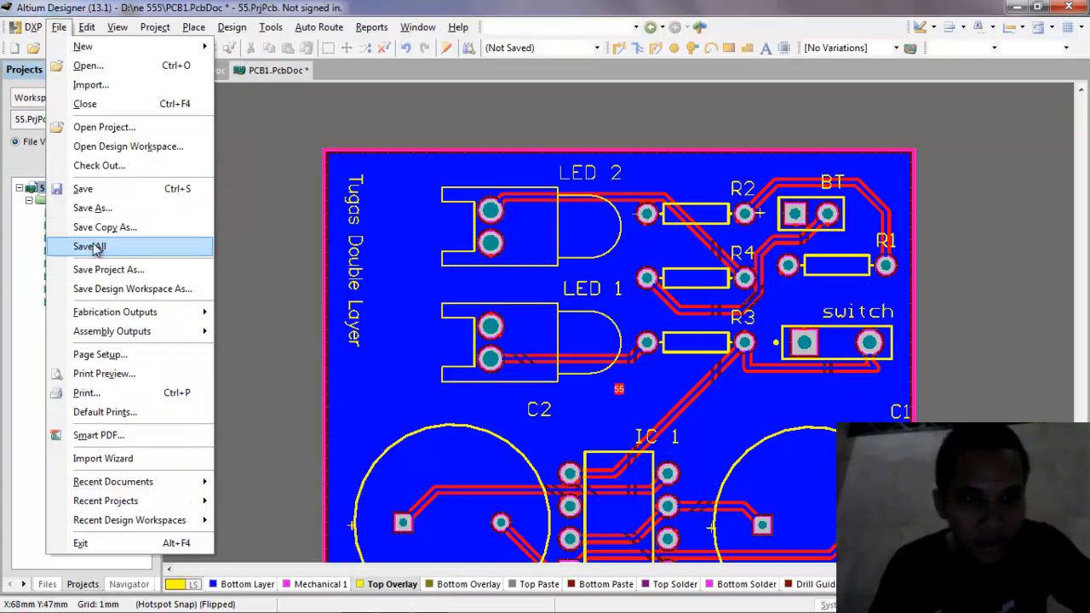
pyautogui.click(88, 191)
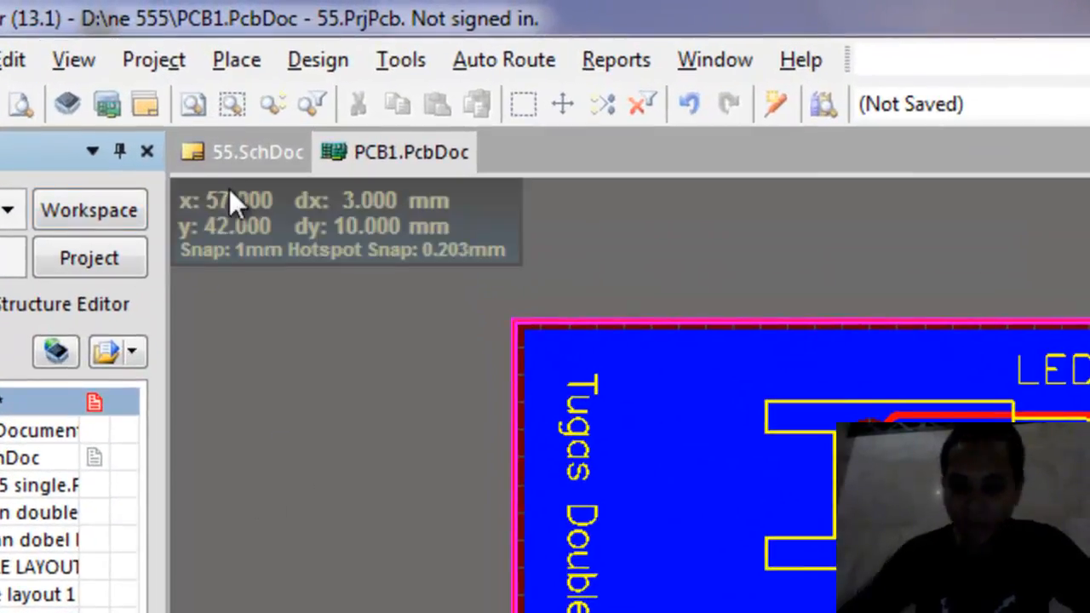
# Add a new, empty PCB document to the 55.PrjPcb project
pyautogui.moveTo(229, 189)
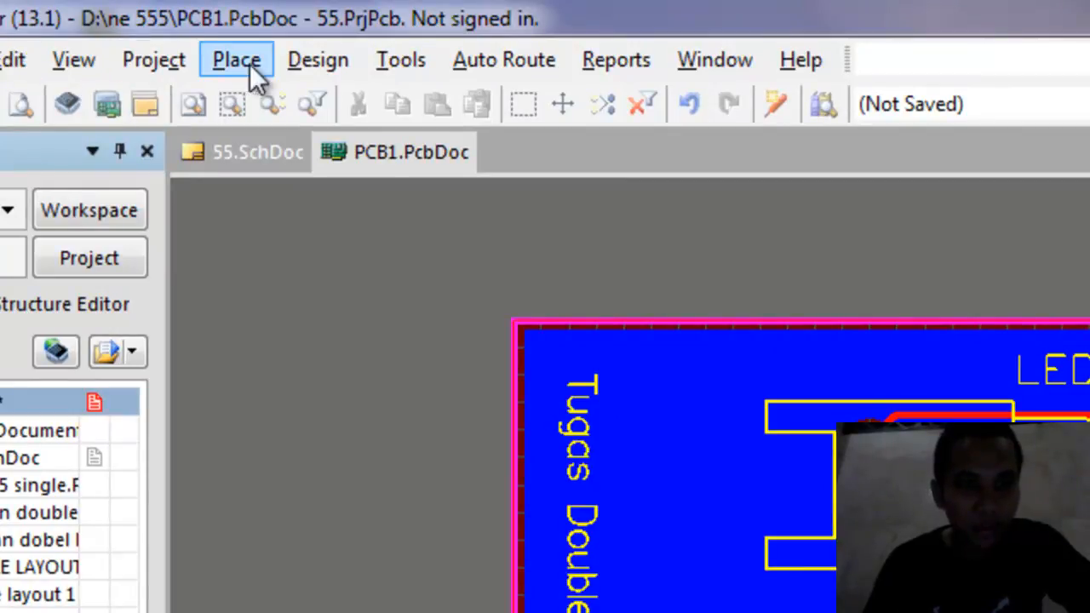
pyautogui.click(153, 60)
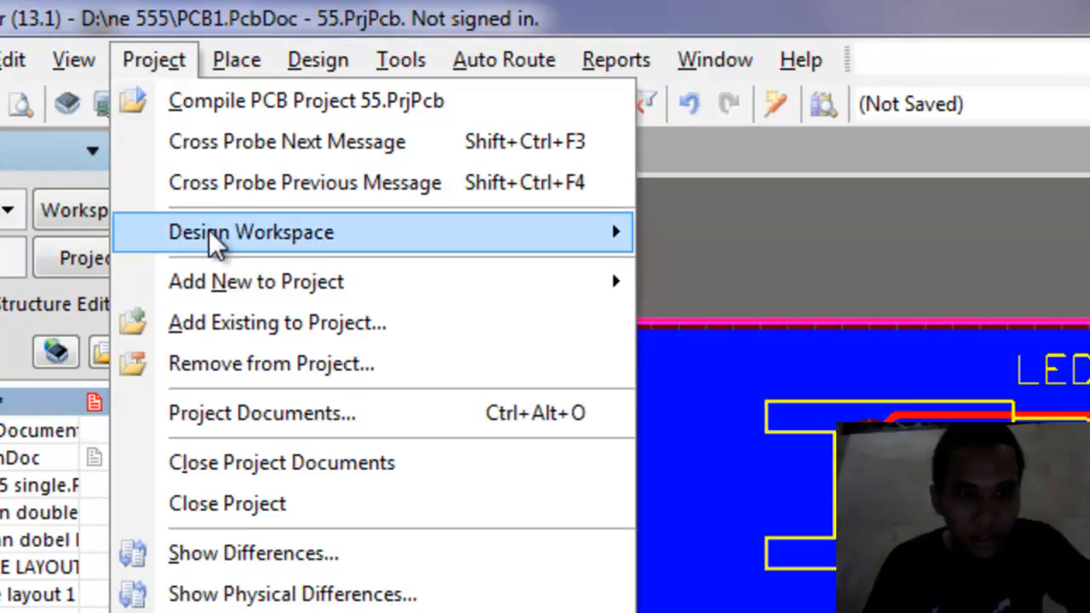
pyautogui.moveTo(292, 282)
pyautogui.click(746, 372)
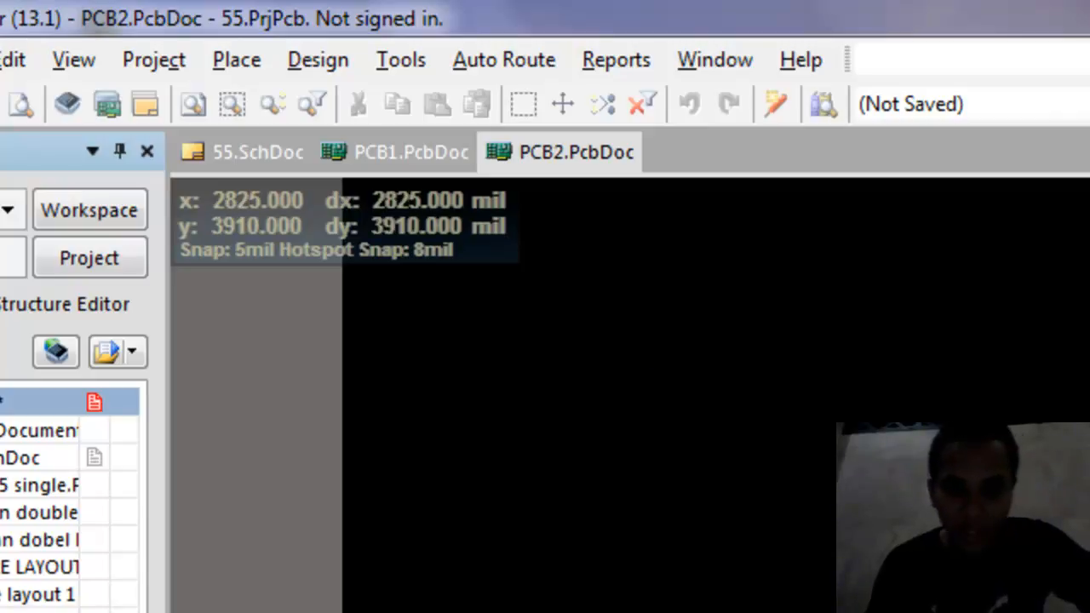
pyautogui.rightClick(839, 430)
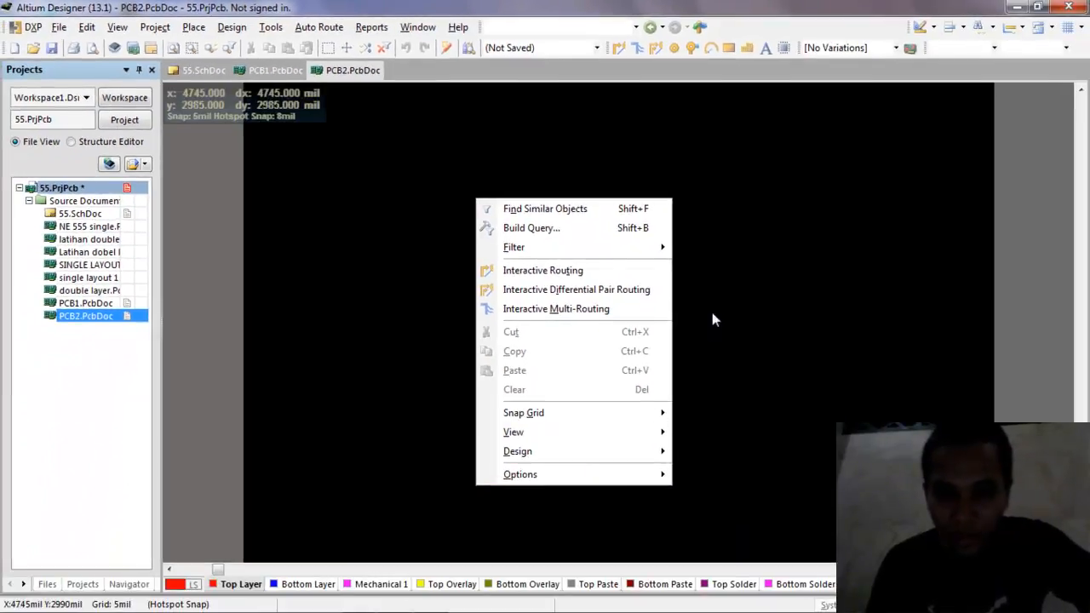
# Set the new board's measurement unit to Metric and the Global Board Snap Grid step to 1.000 mm
pyautogui.moveTo(598, 477)
pyautogui.click(734, 210)
pyautogui.click(465, 79)
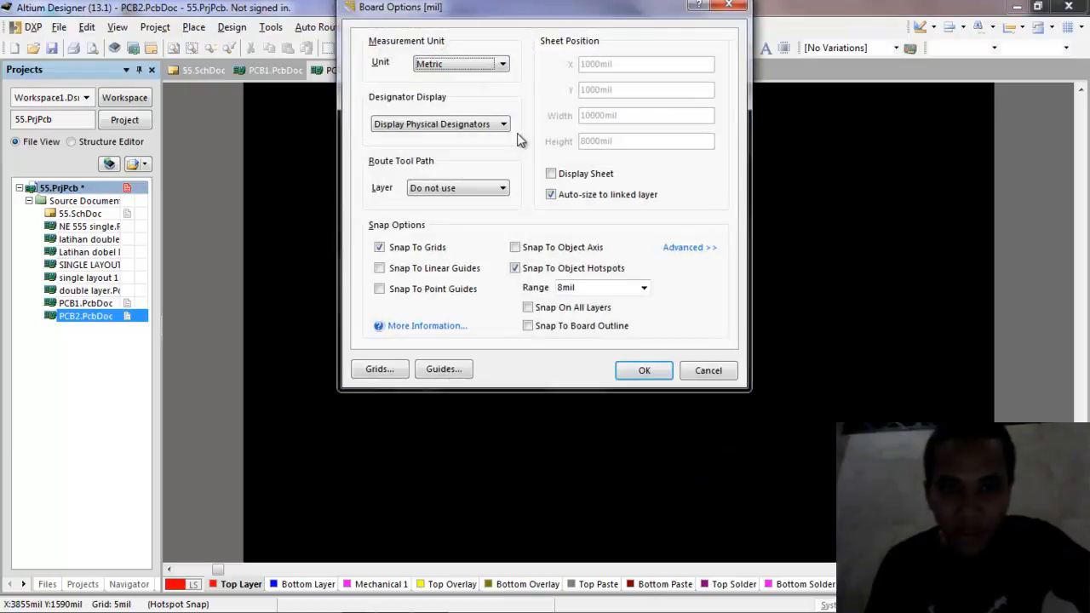
pyautogui.click(380, 370)
pyautogui.doubleClick(558, 150)
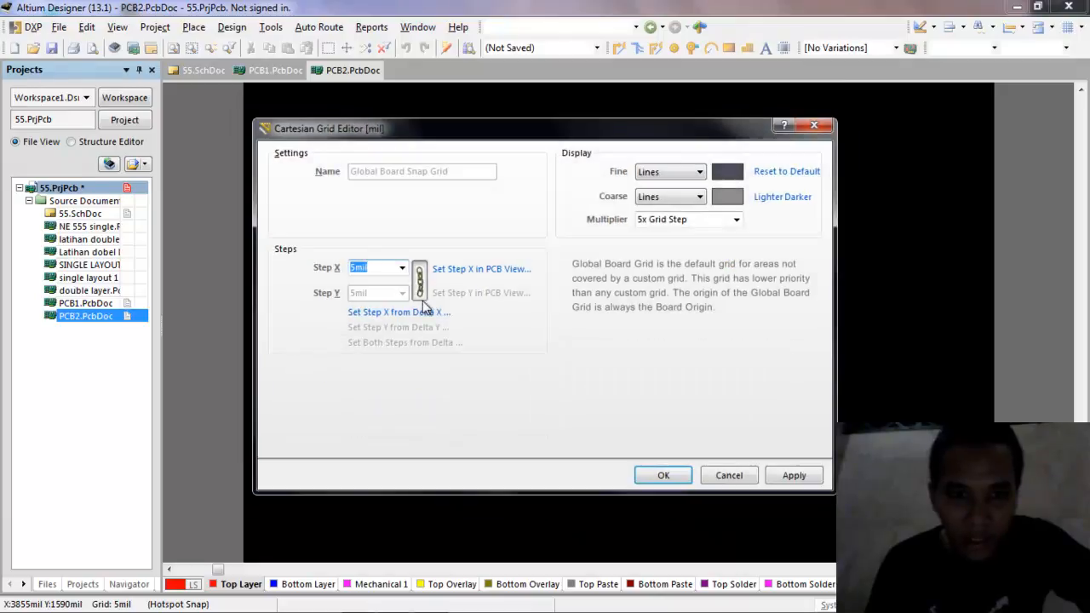
pyautogui.click(402, 269)
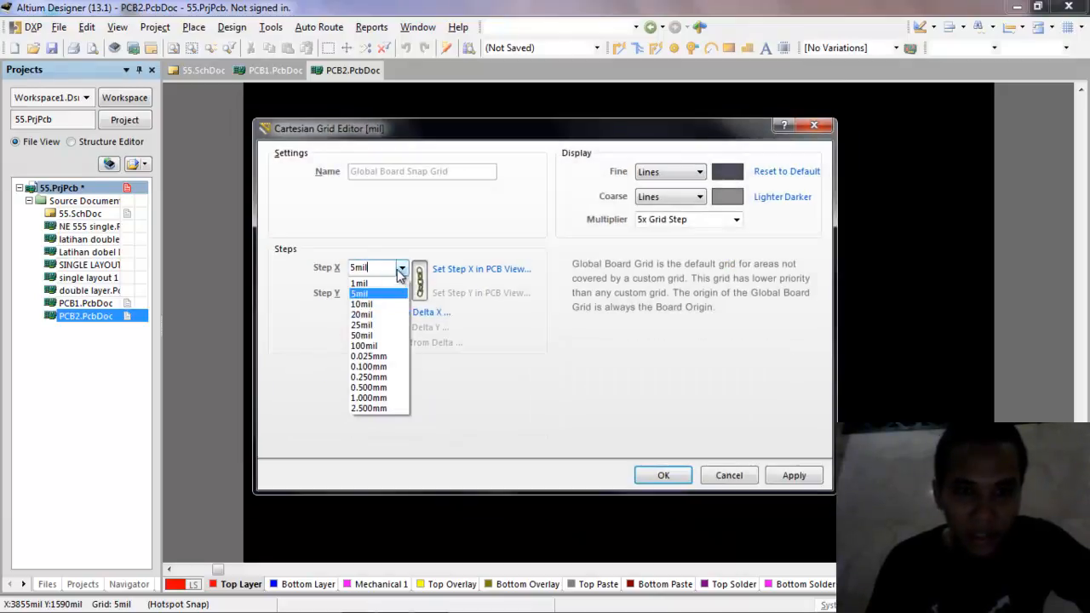
pyautogui.click(375, 398)
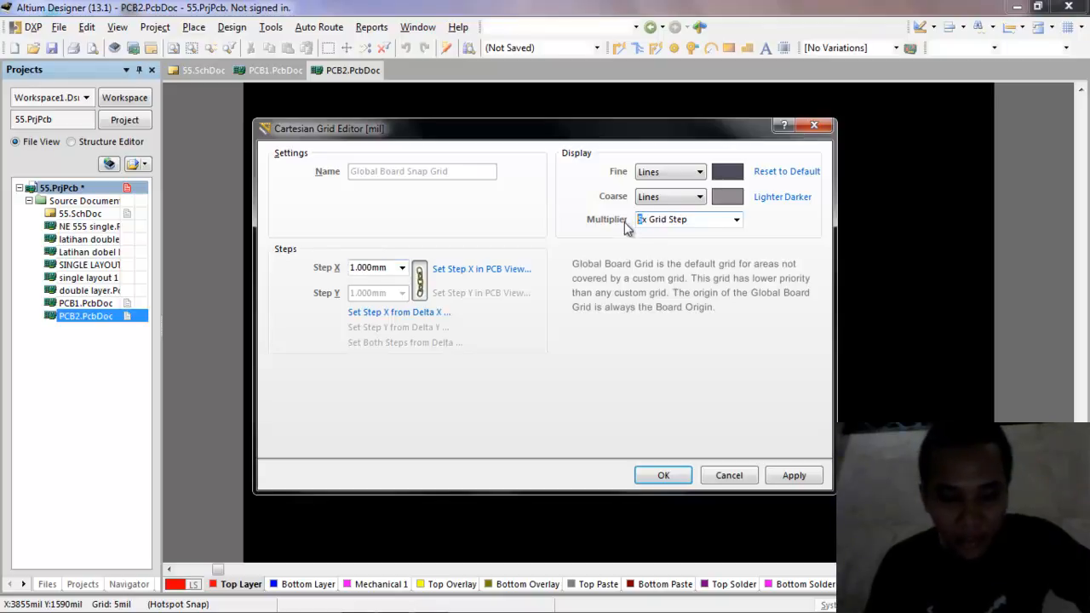
pyautogui.click(681, 477)
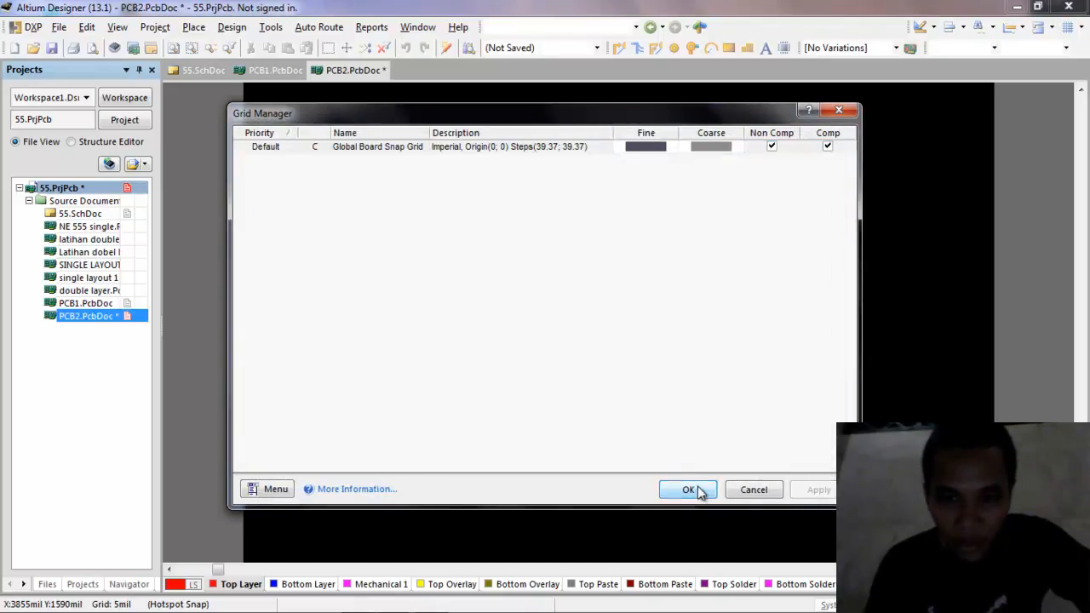
pyautogui.click(694, 491)
pyautogui.click(639, 368)
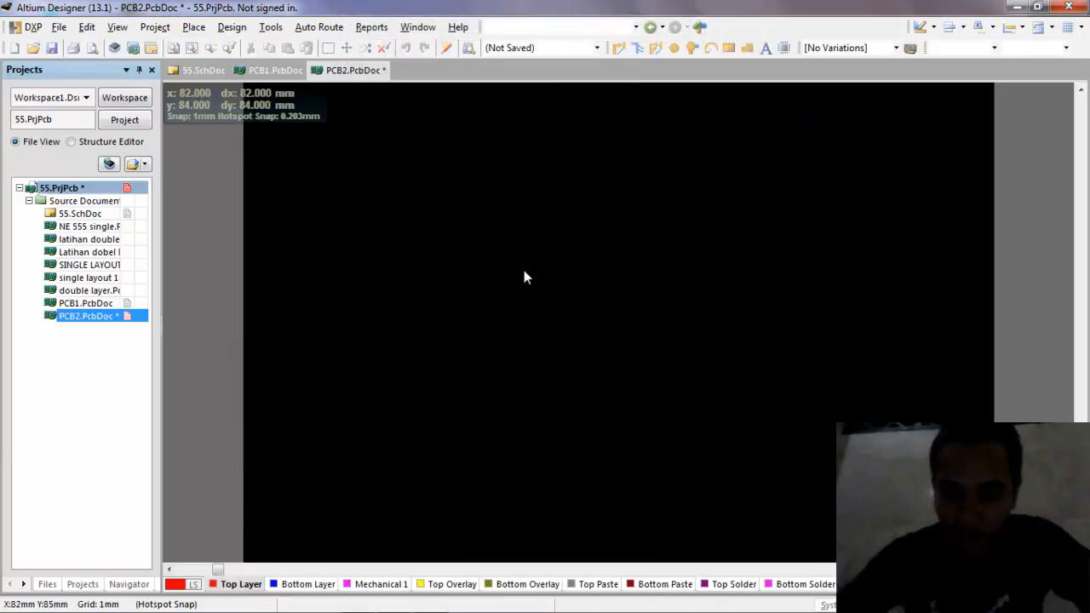
# Save the new board document as PCB2.PcbDoc in the ne 555 folder
pyautogui.keyDown('ctrl'); pyautogui.scroll(-1, 524, 270); pyautogui.keyUp('ctrl')
pyautogui.keyDown('ctrl'); pyautogui.scroll(1, 524, 270); pyautogui.keyUp('ctrl')
pyautogui.keyDown('ctrl'); pyautogui.scroll(2, 524, 277); pyautogui.keyUp('ctrl')
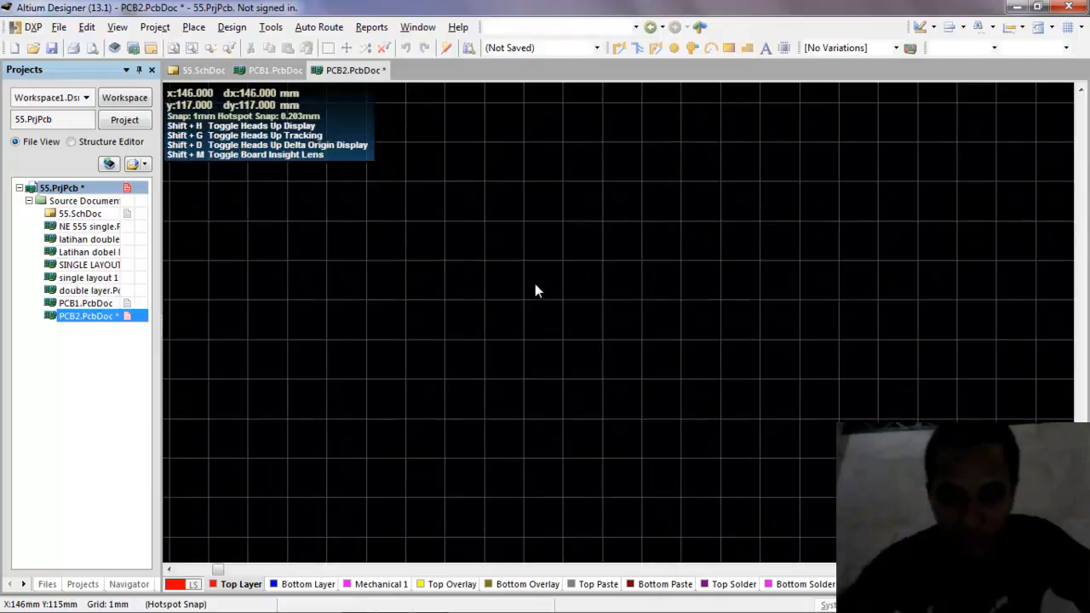
pyautogui.keyDown('ctrl'); pyautogui.scroll(-2, 536, 290); pyautogui.keyUp('ctrl')
pyautogui.keyDown('ctrl'); pyautogui.scroll(2, 536, 290); pyautogui.keyUp('ctrl')
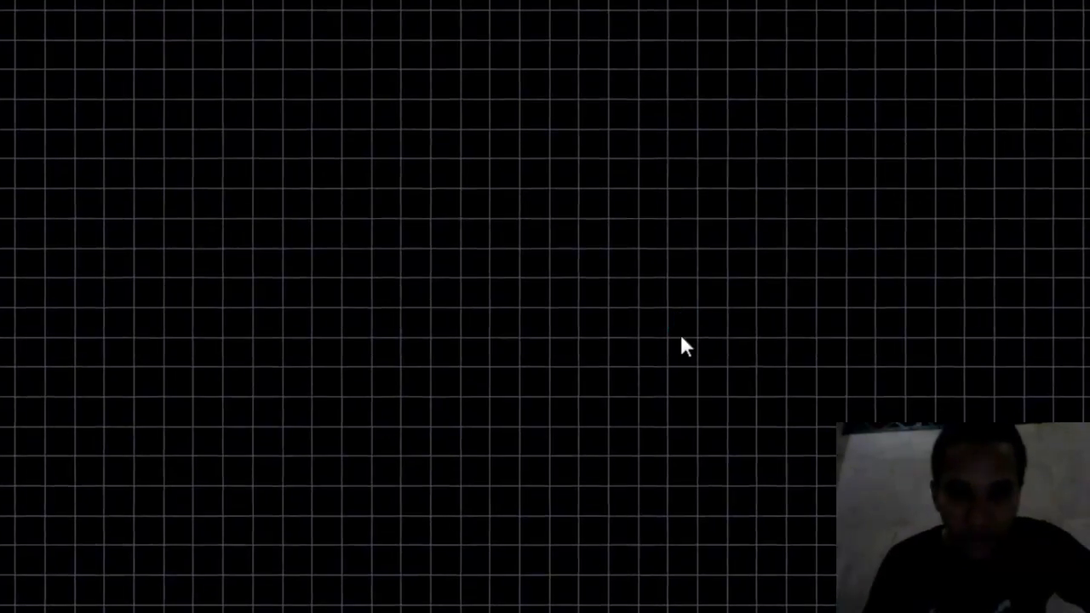
pyautogui.hotkey('ctrl', 's')
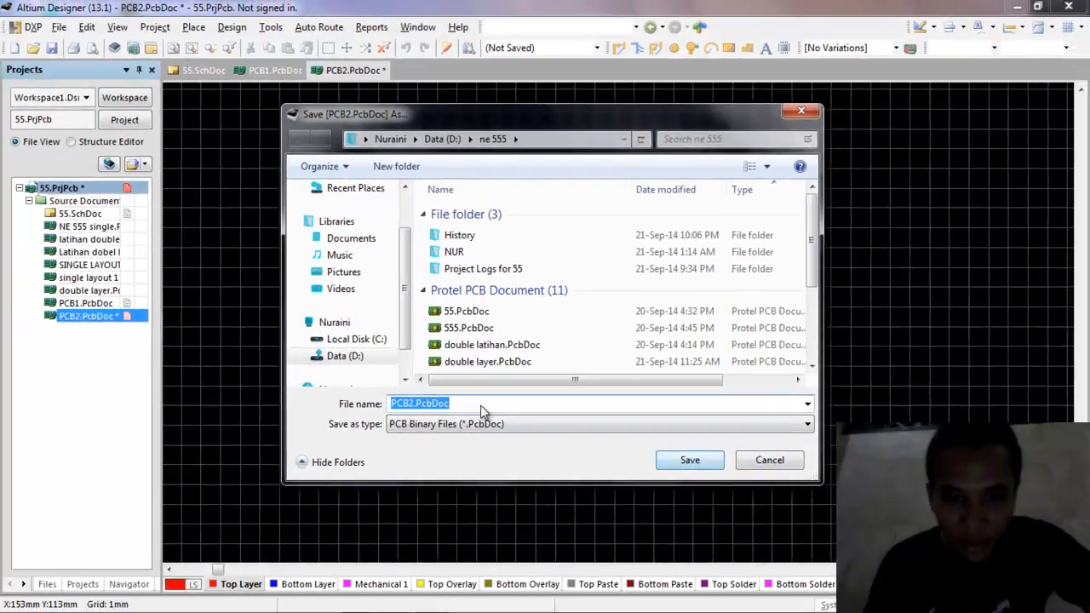
pyautogui.click(713, 468)
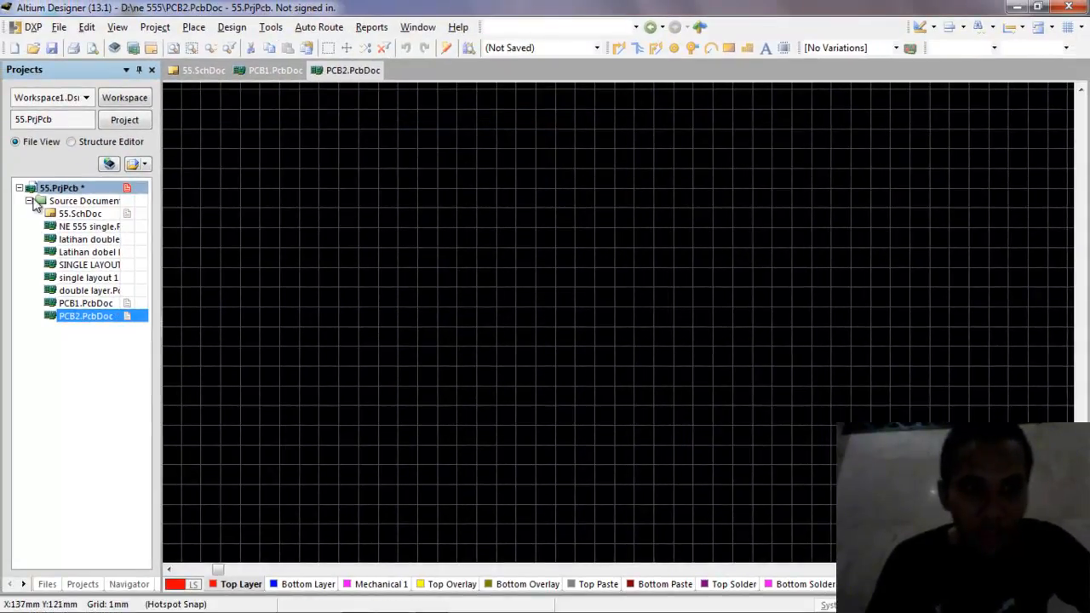
# Set the board origin at the lower-left corner of the board area and fit the whole board in view
pyautogui.click(271, 27)
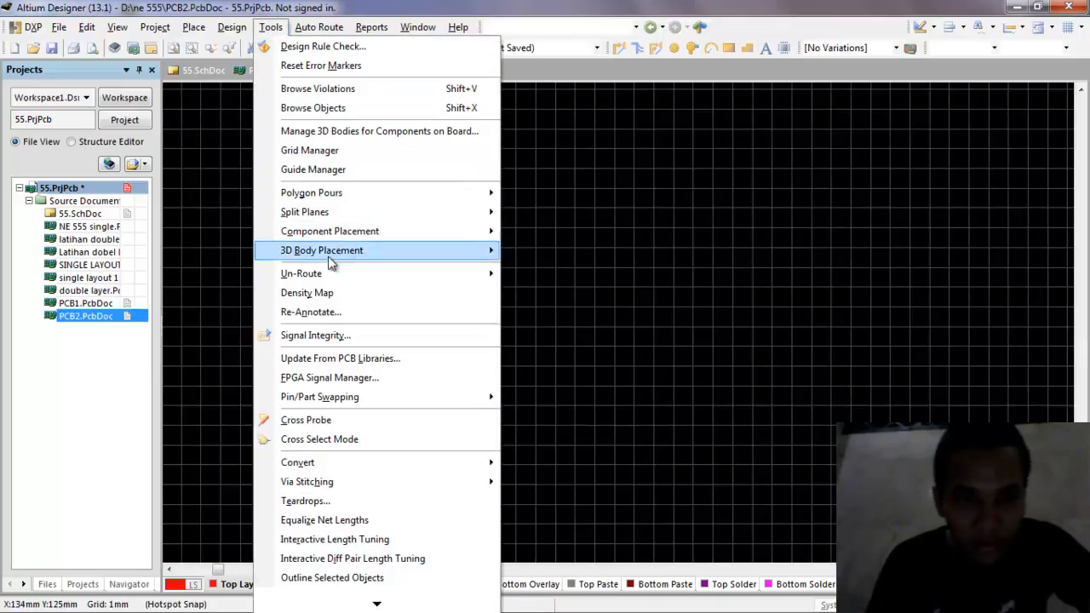
pyautogui.moveTo(223, 23)
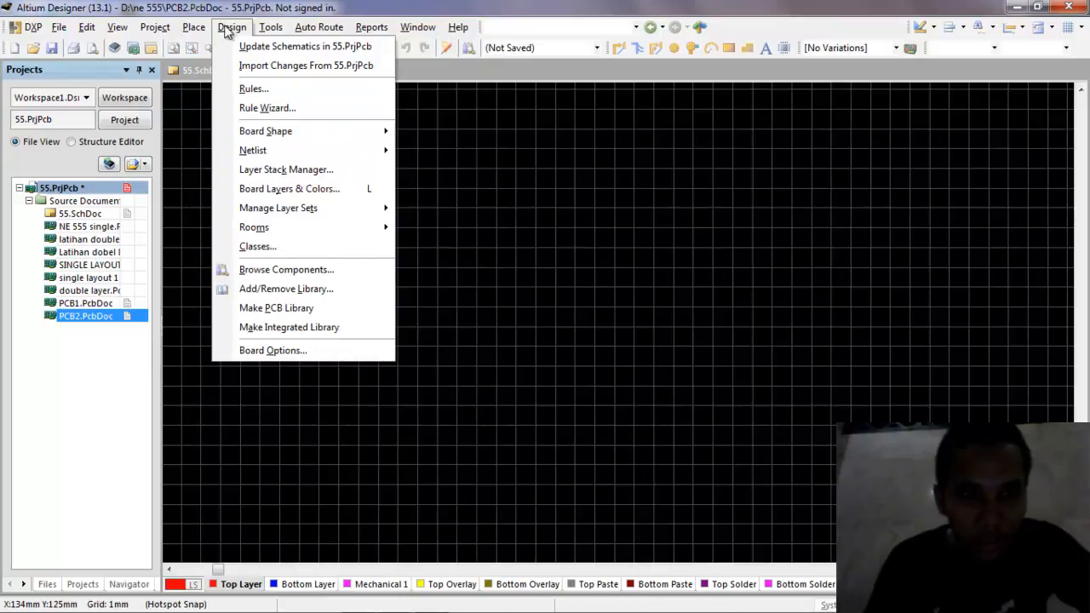
pyautogui.moveTo(89, 31)
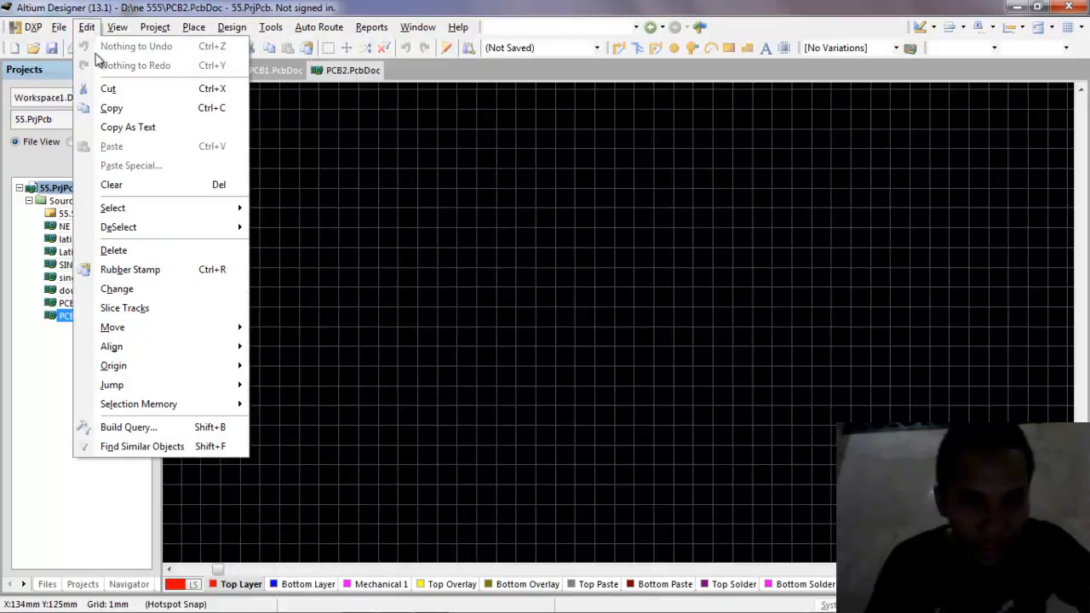
pyautogui.moveTo(132, 368)
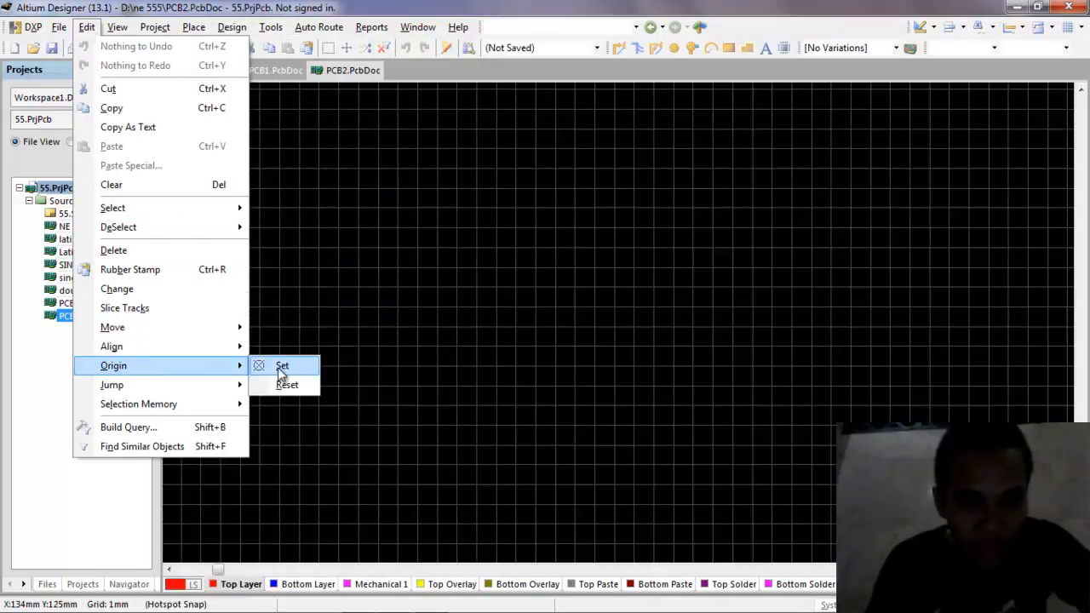
pyautogui.click(282, 367)
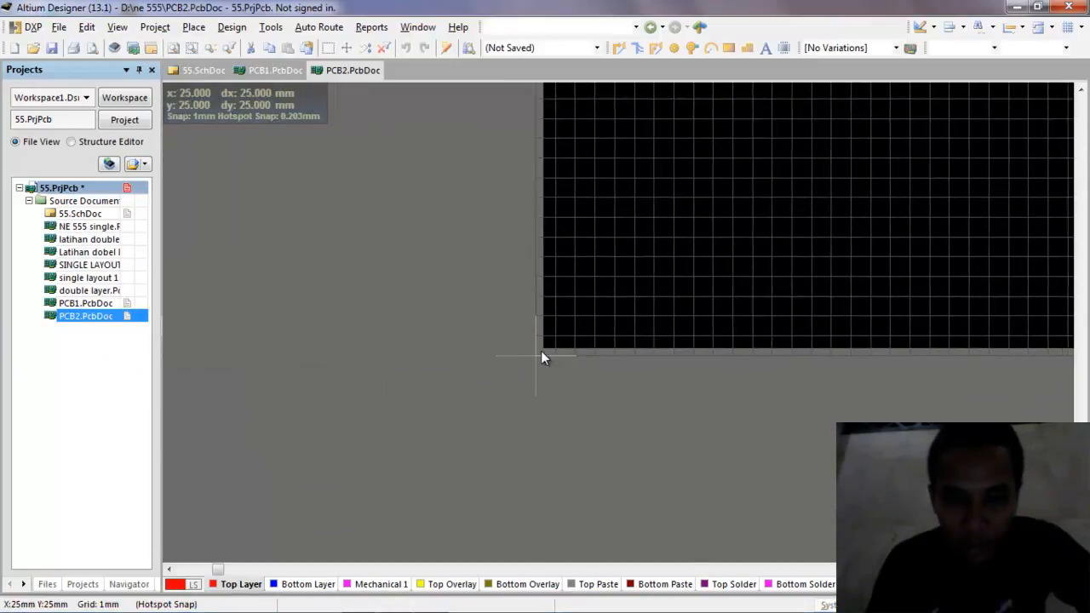
pyautogui.click(542, 351)
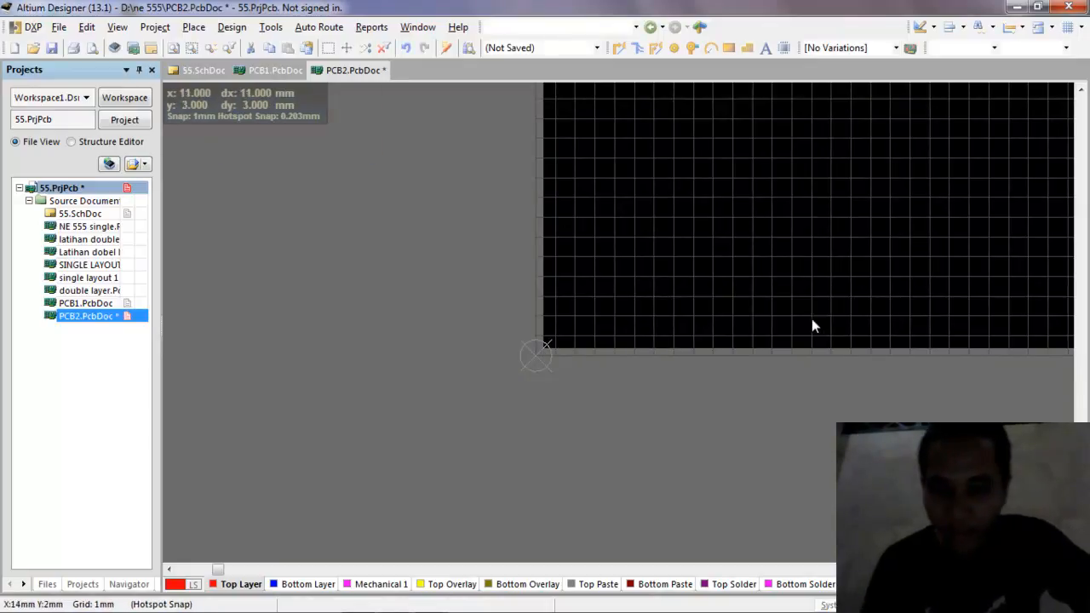
pyautogui.press('v')
pyautogui.press('f')
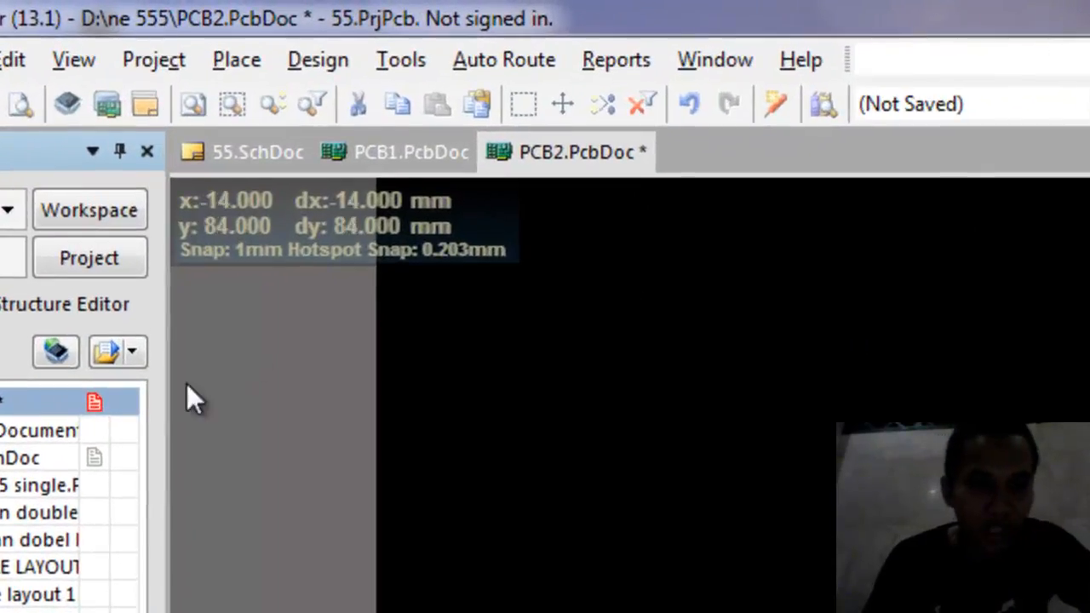
pyautogui.click(34, 366)
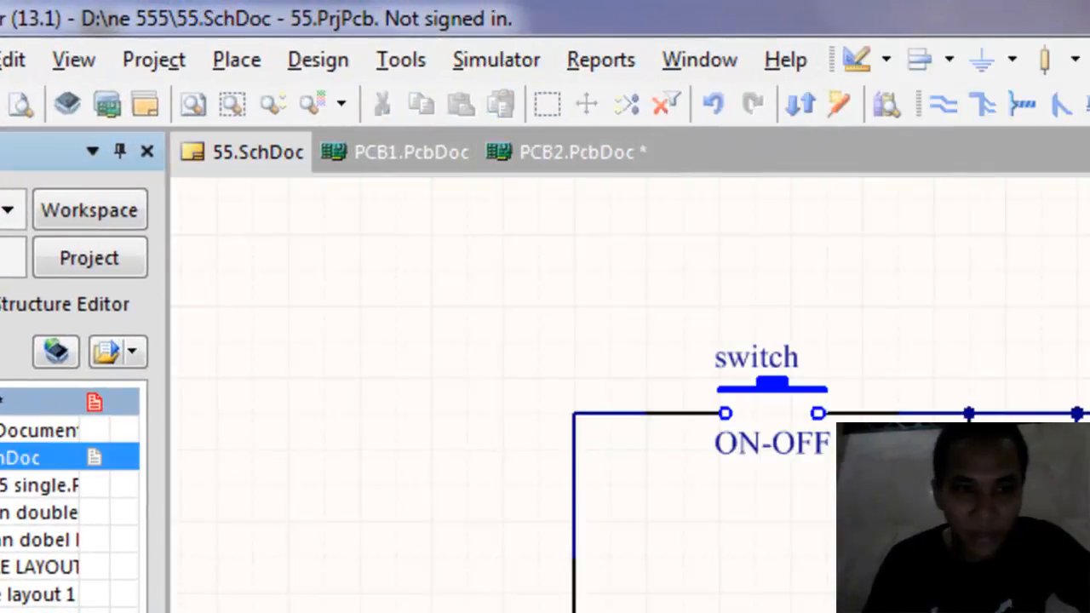
pyautogui.click(582, 153)
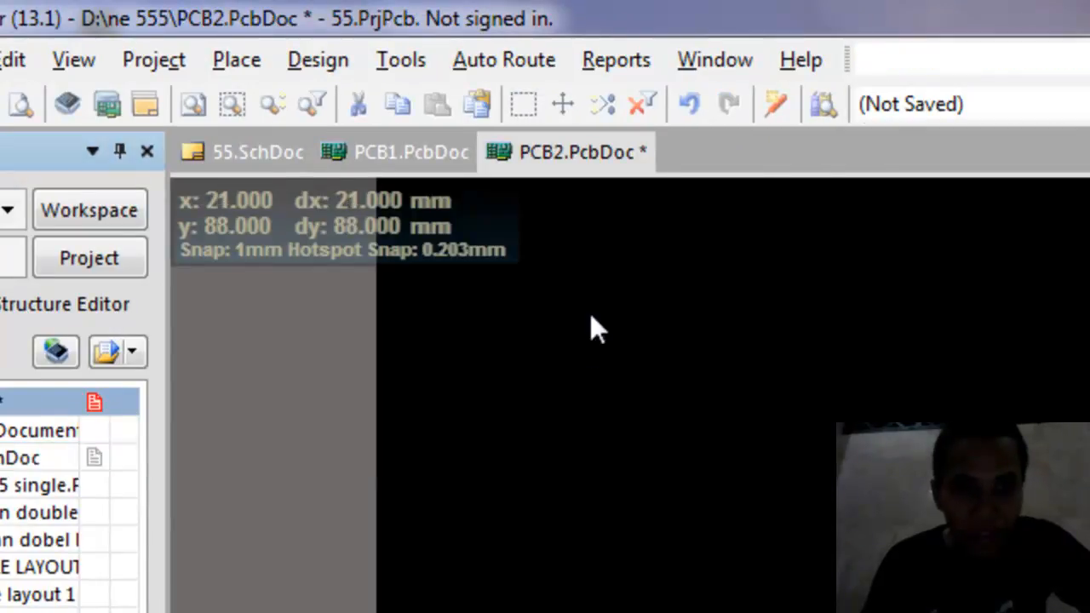
pyautogui.click(345, 61)
pyautogui.click(411, 140)
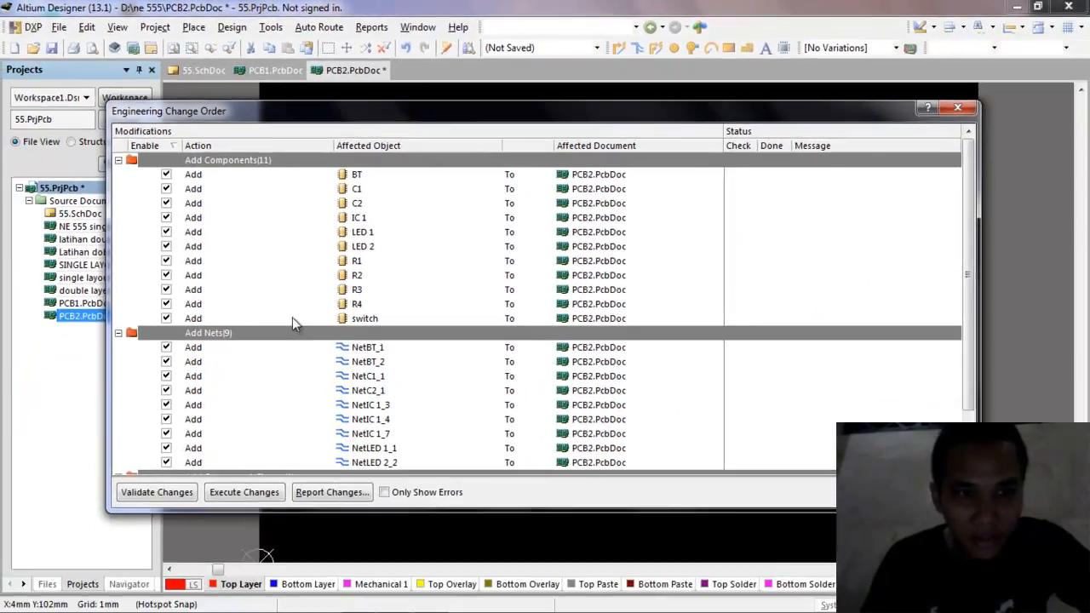
pyautogui.press('Escape')
pyautogui.click(227, 31)
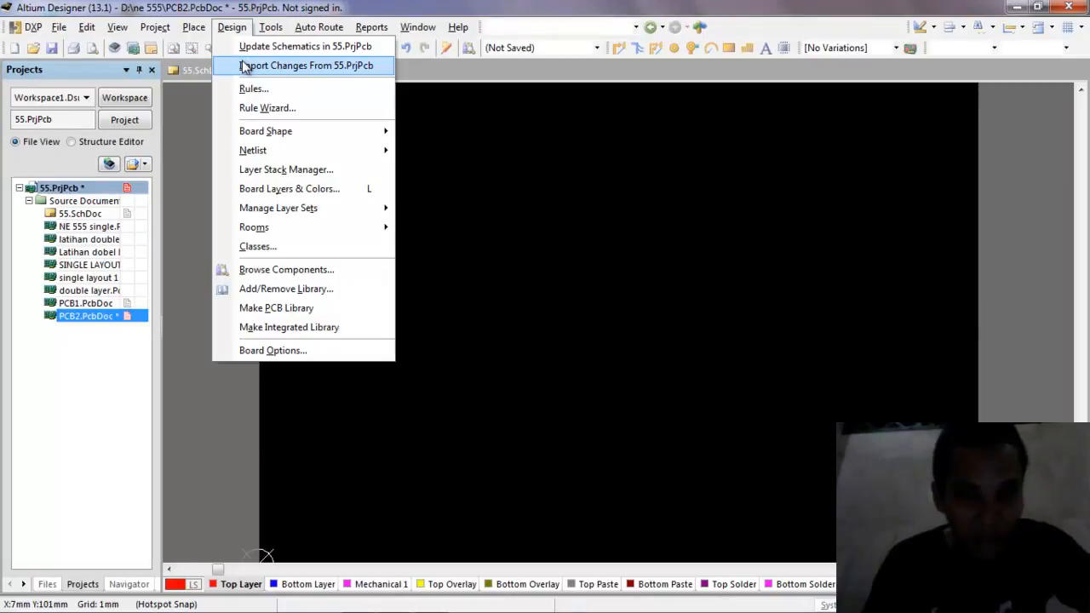
pyautogui.click(245, 65)
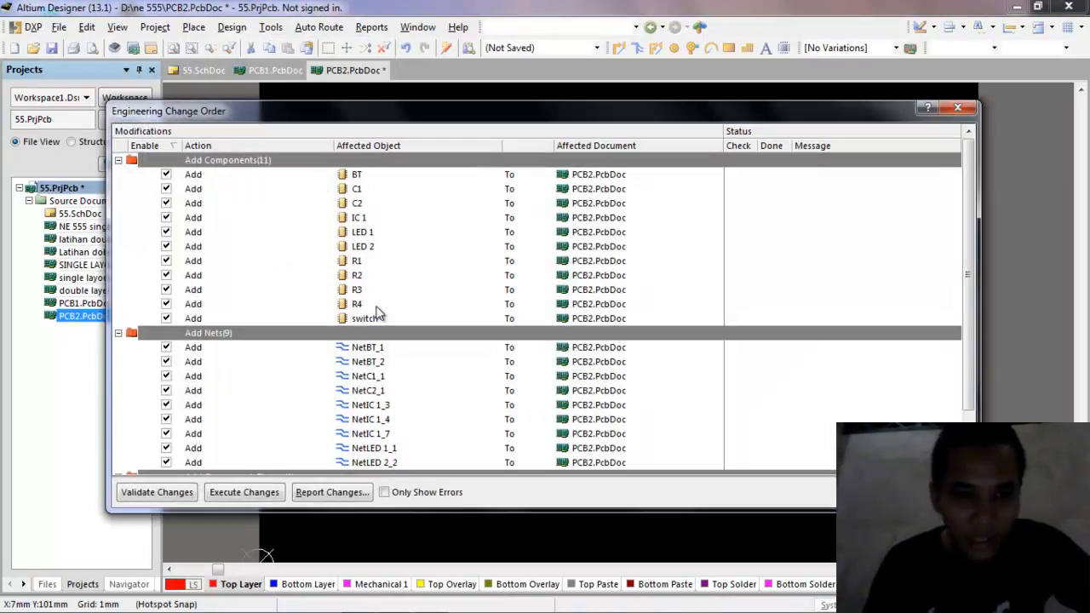
pyautogui.click(166, 491)
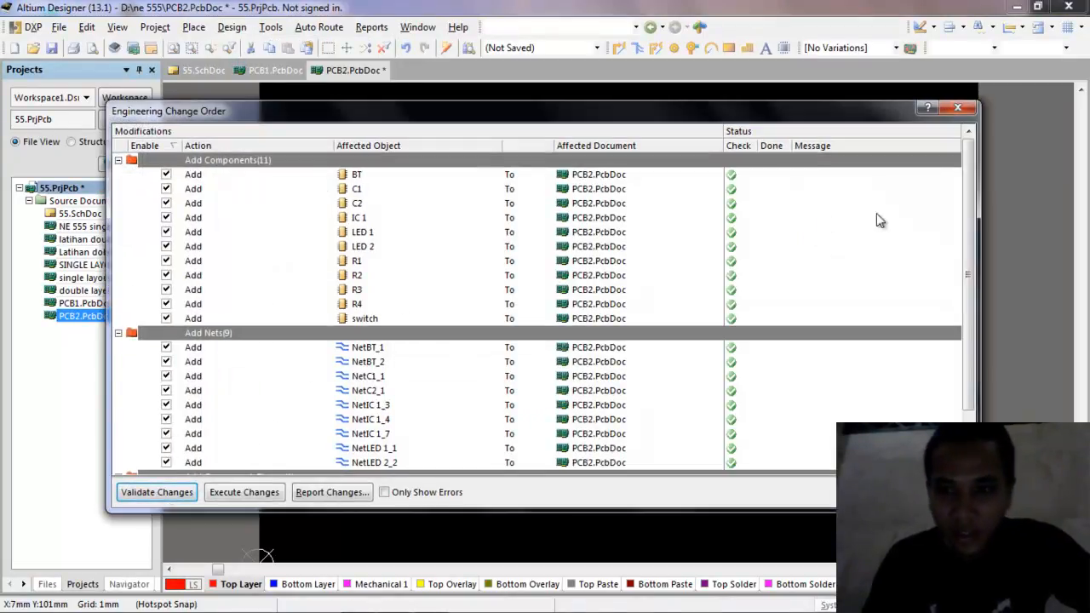
pyautogui.moveTo(971, 229); pyautogui.dragTo(967, 356)
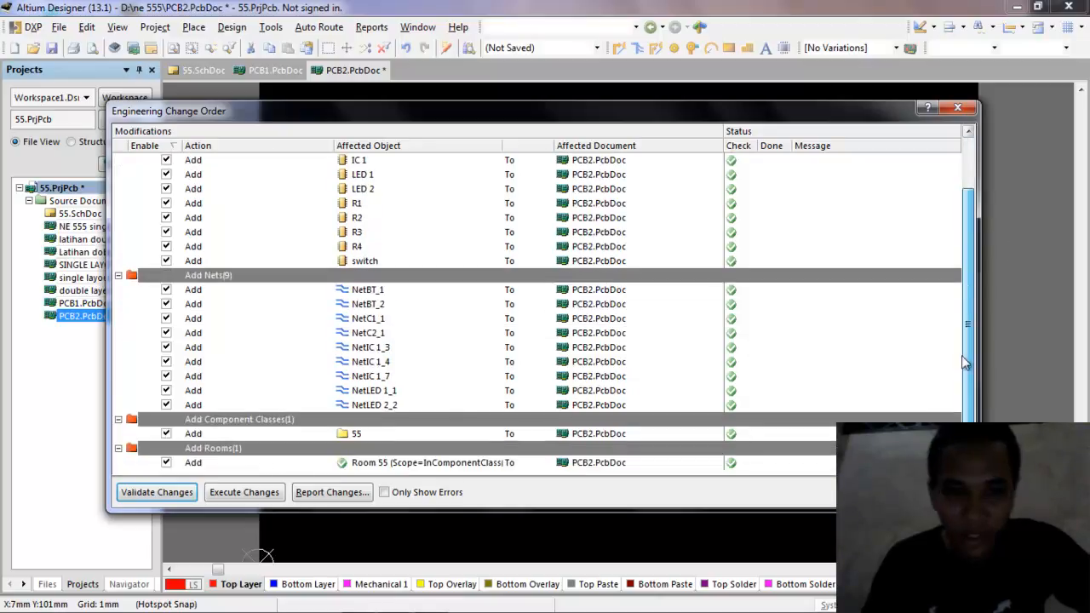
pyautogui.click(230, 492)
# Import the changes from 55.PrjPcb into PCB2.PcbDoc, validating and executing all component, net, class and room additions
pyautogui.click(232, 27)
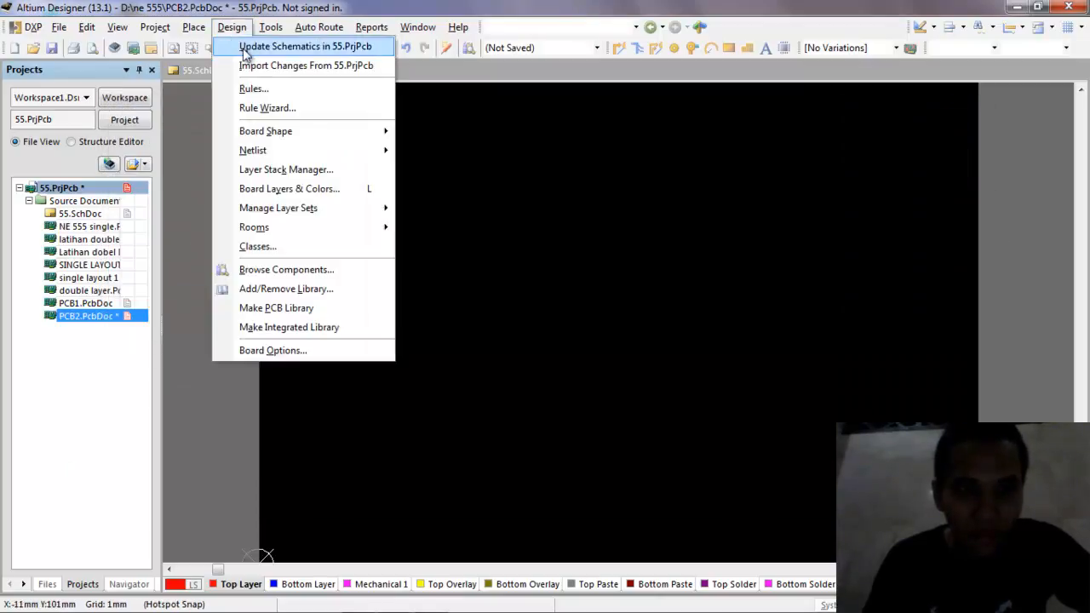
pyautogui.click(246, 66)
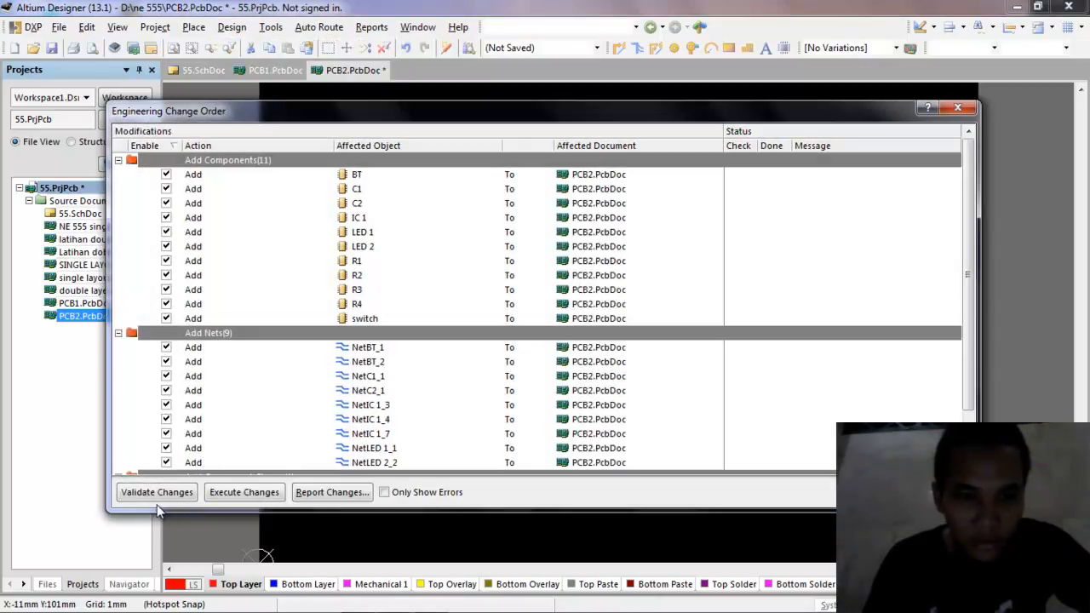
pyautogui.click(157, 494)
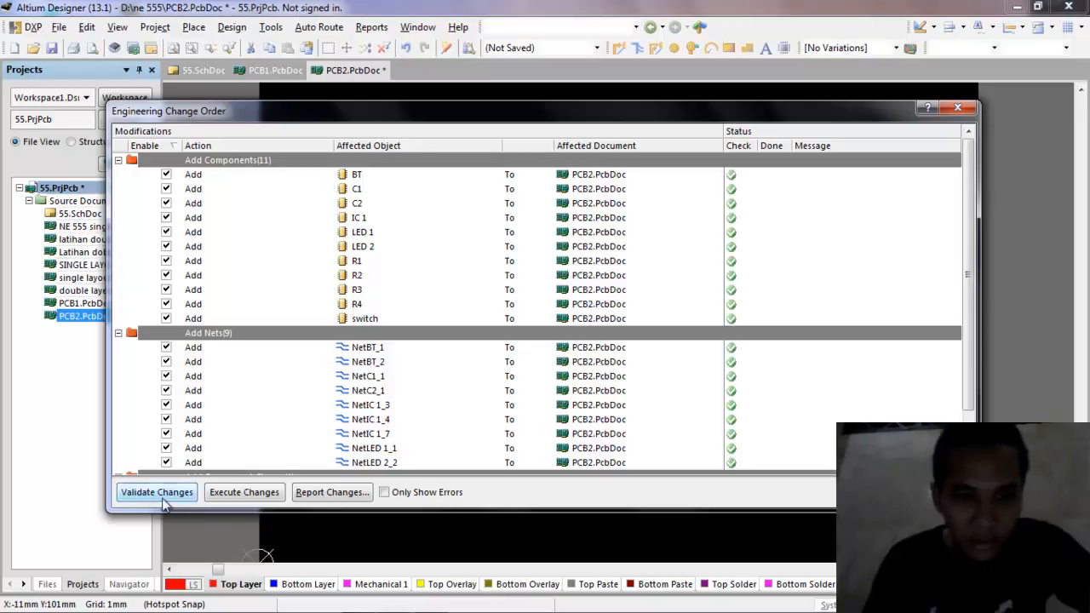
pyautogui.click(258, 496)
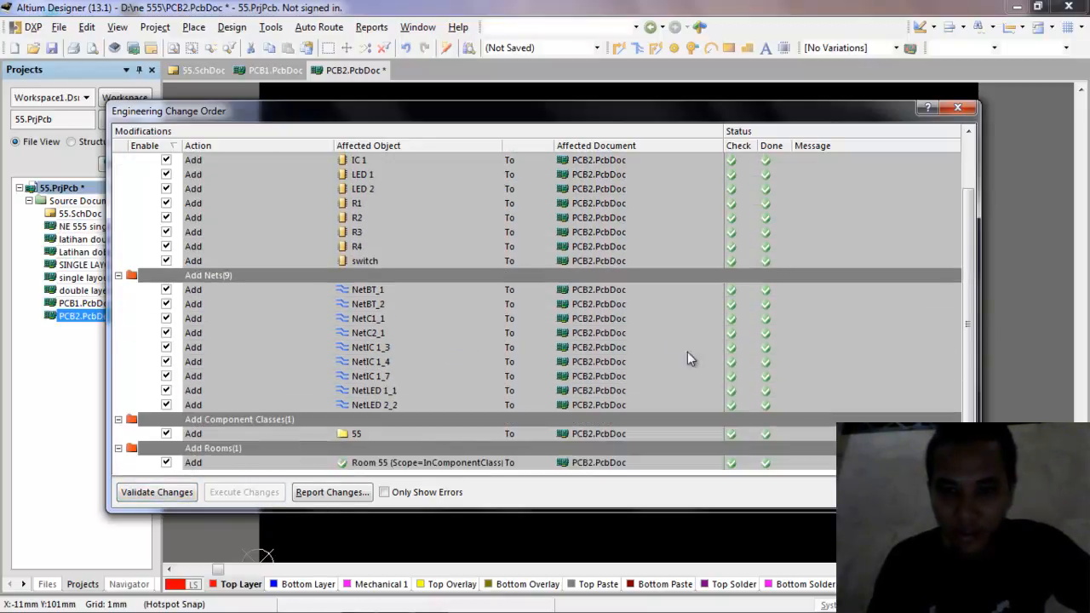
pyautogui.click(931, 492)
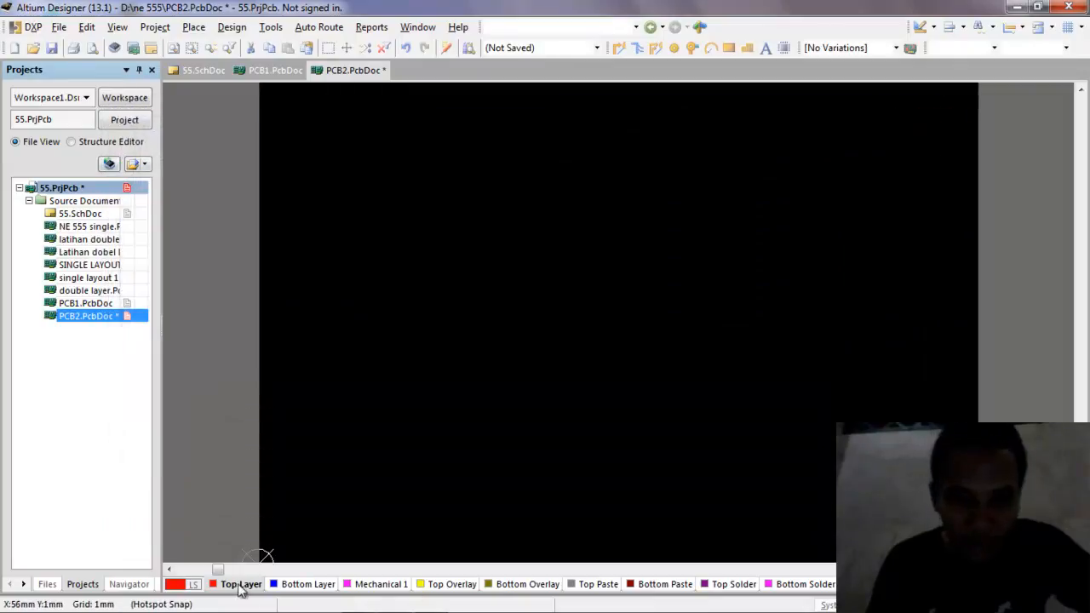
# Move the room with all imported components onto the board so its lower-left corner sits at the origin
pyautogui.moveTo(229, 577); pyautogui.dragTo(216, 577)
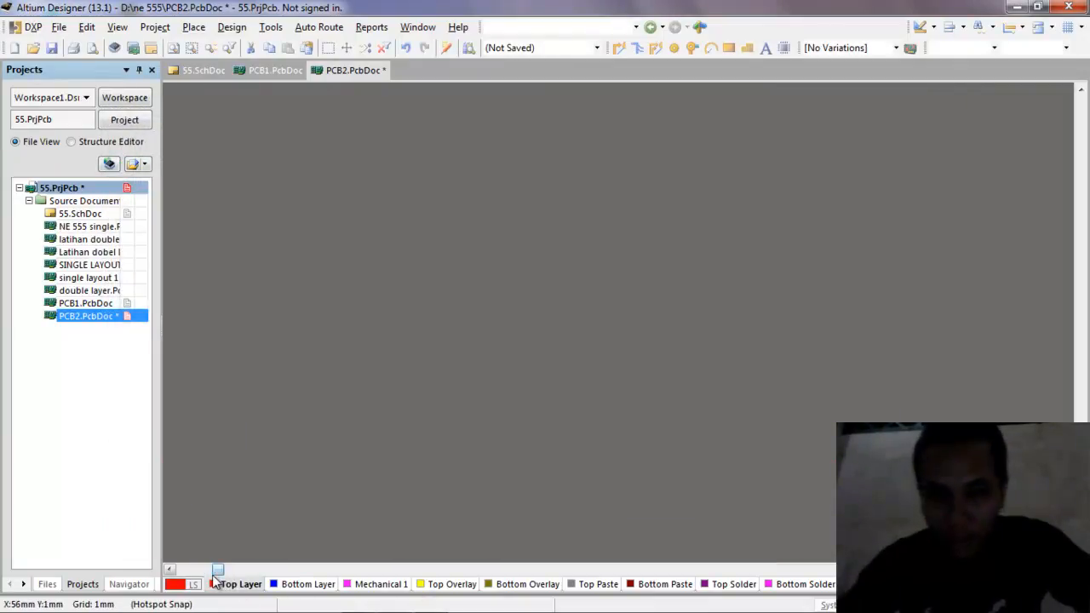
pyautogui.moveTo(451, 247); pyautogui.dragTo(347, 439)
pyautogui.moveTo(562, 261); pyautogui.dragTo(704, 308)
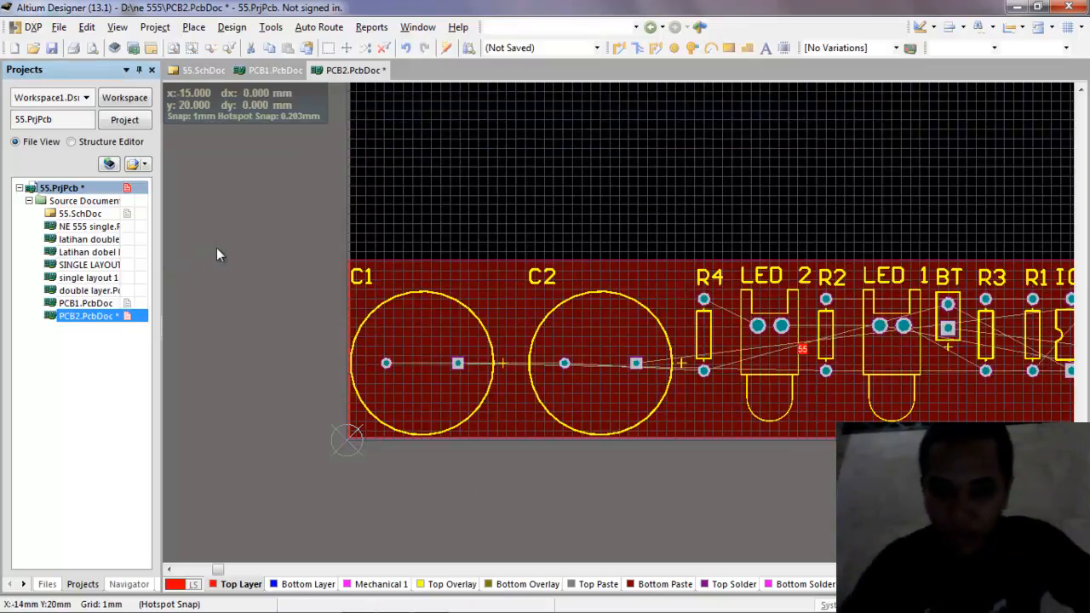
pyautogui.keyDown('ctrl'); pyautogui.scroll(2, 216, 247); pyautogui.keyUp('ctrl')
pyautogui.keyDown('ctrl'); pyautogui.scroll(-3, 217, 247); pyautogui.keyUp('ctrl')
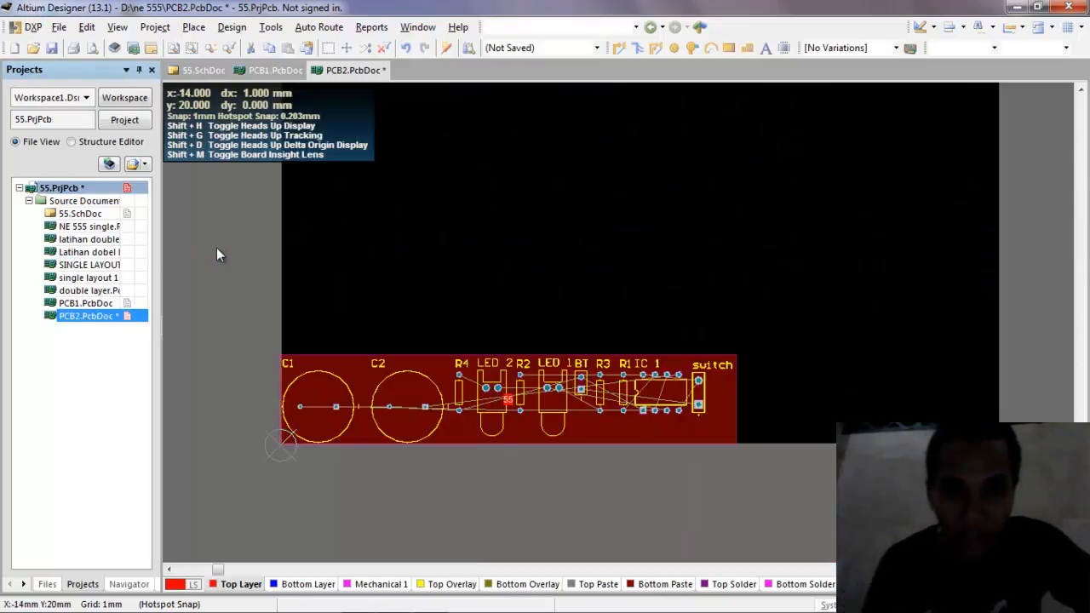
# Check the board dimensions in the PCB Information report
pyautogui.click(426, 28)
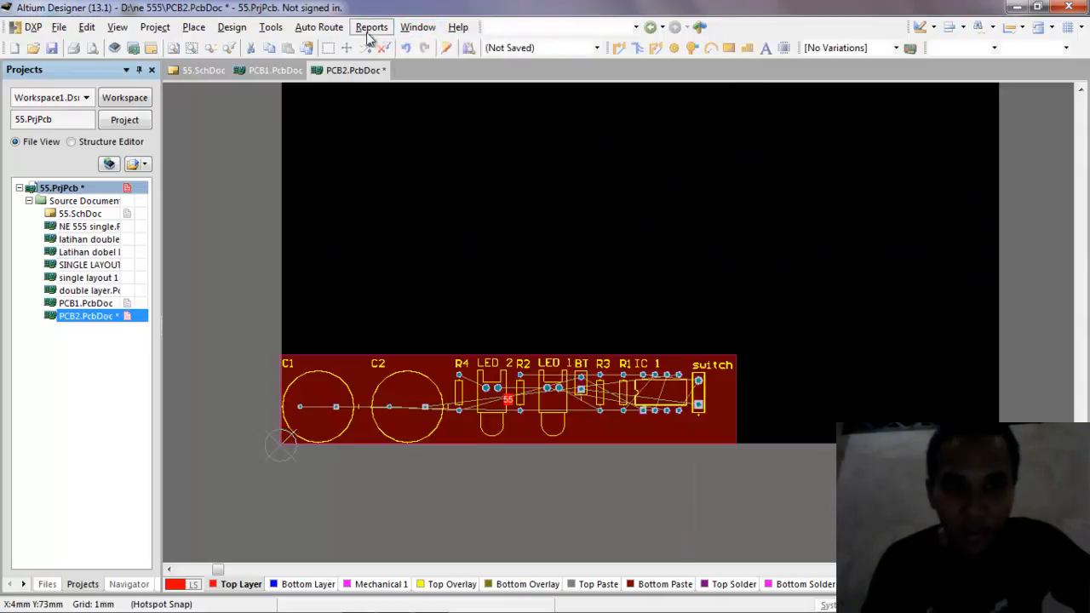
pyautogui.press('Escape')
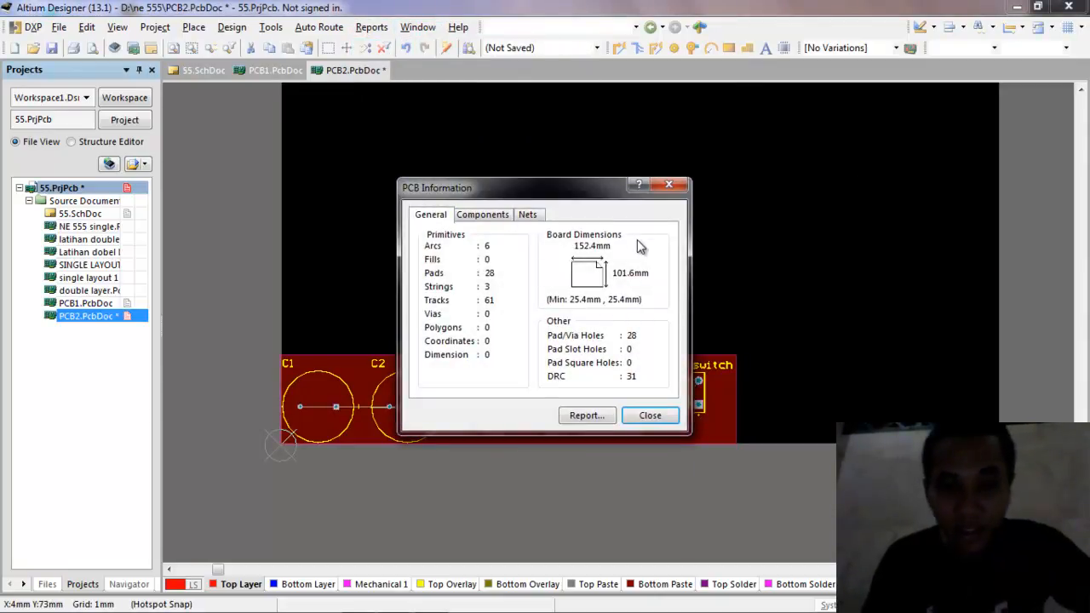
pyautogui.click(649, 417)
# Stretch the room upward so its top edge sits at y = 42 mm
pyautogui.hotkey('ctrl', 'a')
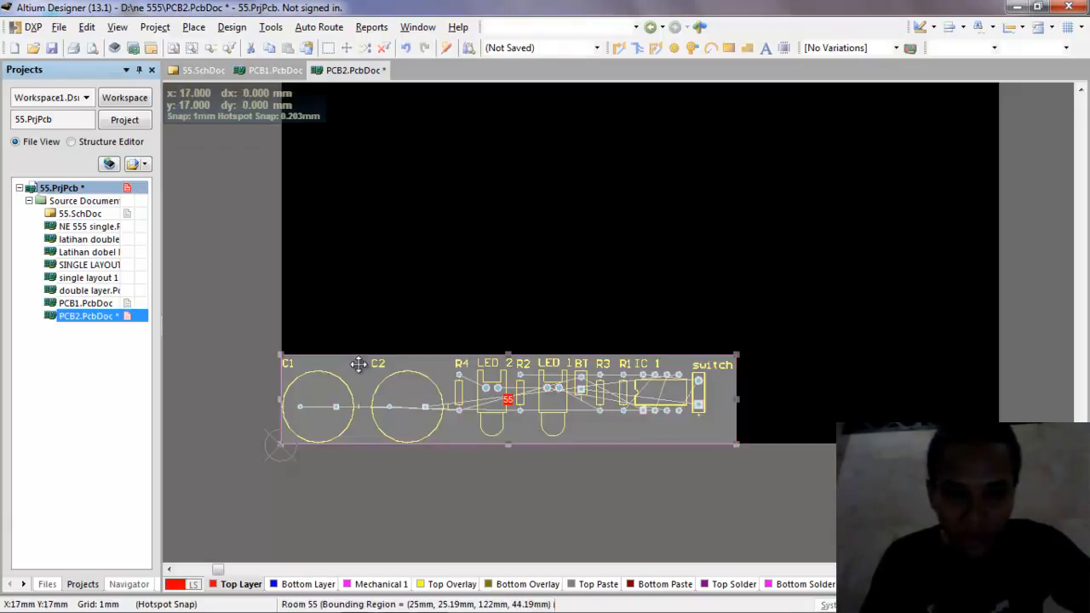
pyautogui.moveTo(509, 355); pyautogui.dragTo(516, 248)
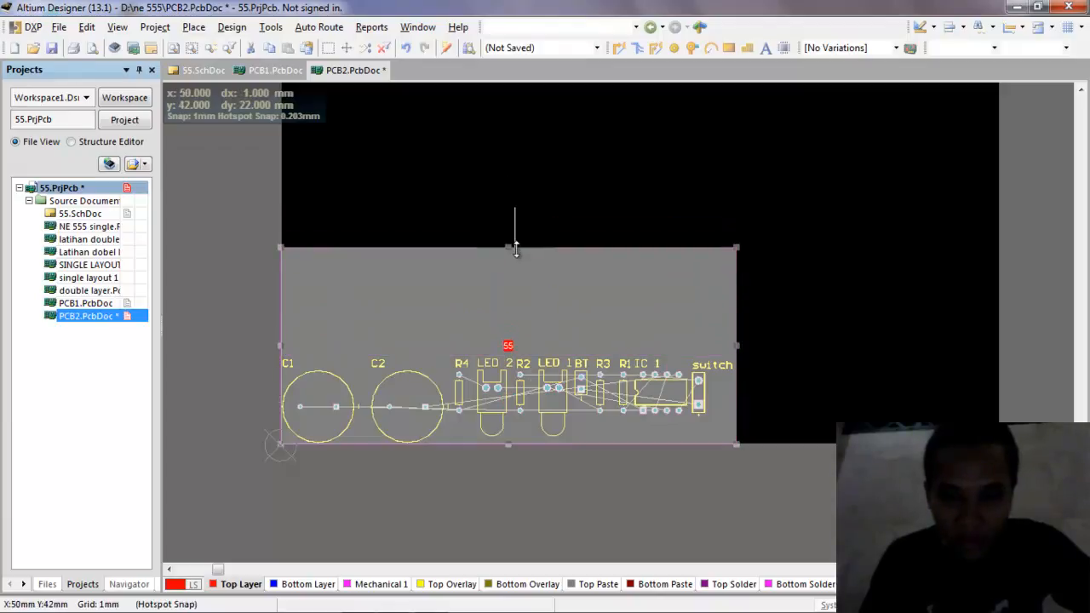
pyautogui.click(774, 341)
# Move LED 2 and LED 1 above C2, rotated with their rounded ends facing left, with LED 2 above LED 1
pyautogui.moveTo(500, 403); pyautogui.dragTo(466, 320)
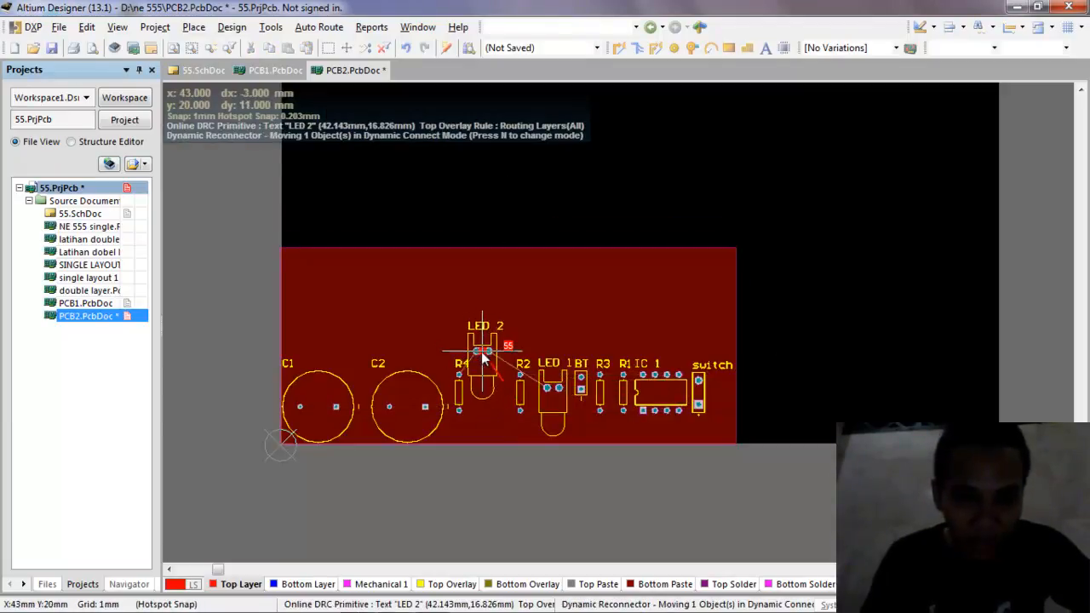
pyautogui.moveTo(441, 283); pyautogui.dragTo(384, 200)
pyautogui.press('space')
pyautogui.press('space')
pyautogui.press('space')
pyautogui.moveTo(631, 438); pyautogui.dragTo(387, 291)
pyautogui.press('space')
pyautogui.press('space')
pyautogui.press('space')
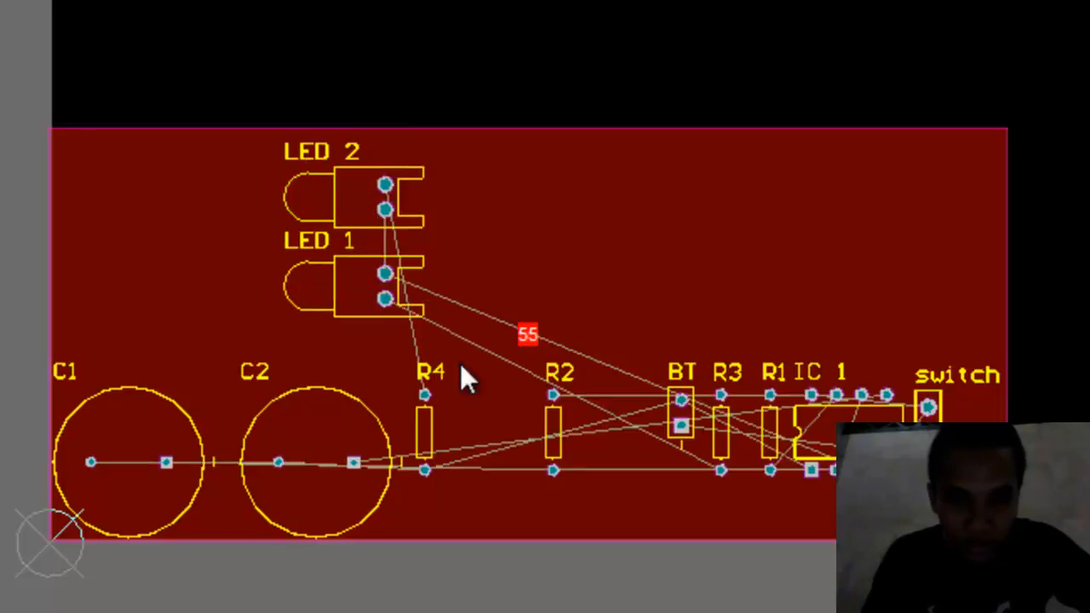
# Stack resistors R2, R4, R3 and R1 horizontally from top to bottom, just left of the LEDs
pyautogui.moveTo(550, 416); pyautogui.dragTo(225, 169)
pyautogui.press('space')
pyautogui.press('space')
pyautogui.moveTo(418, 425); pyautogui.dragTo(229, 216)
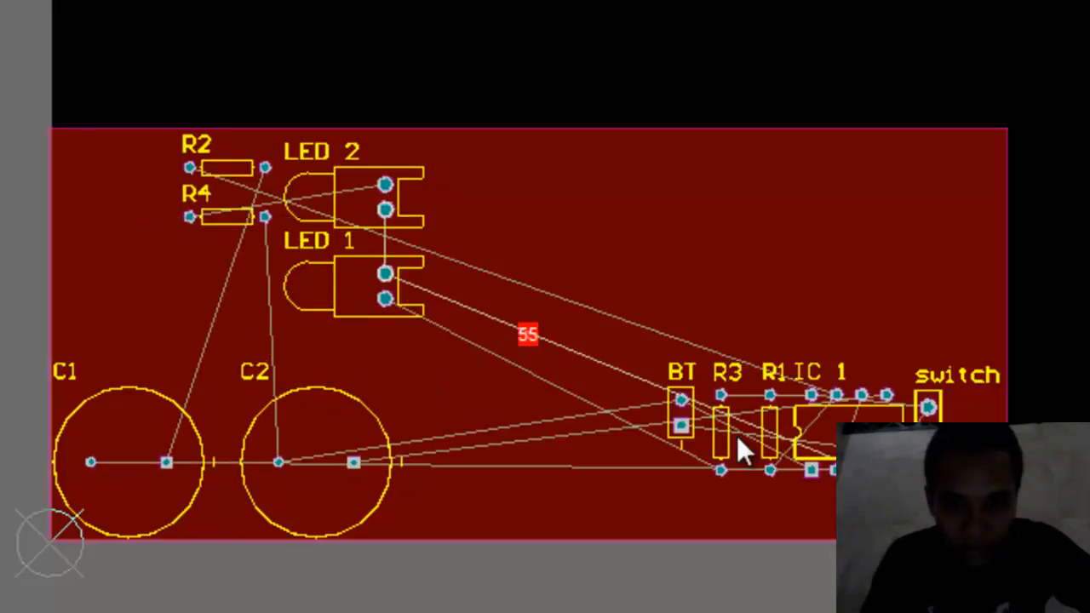
pyautogui.moveTo(723, 444); pyautogui.dragTo(230, 268)
pyautogui.press('space')
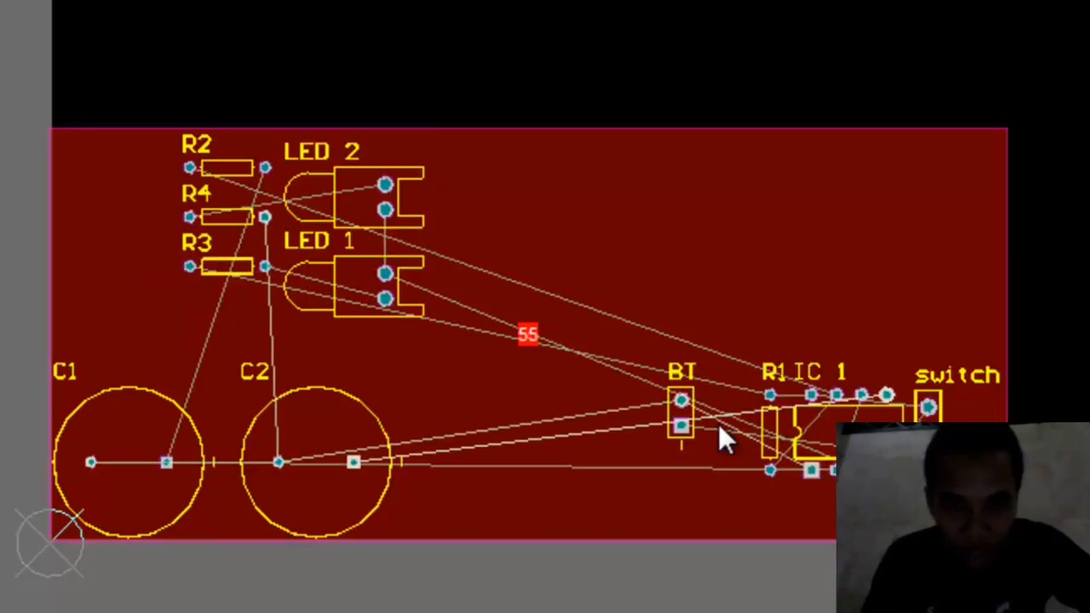
pyautogui.moveTo(769, 432); pyautogui.dragTo(233, 323)
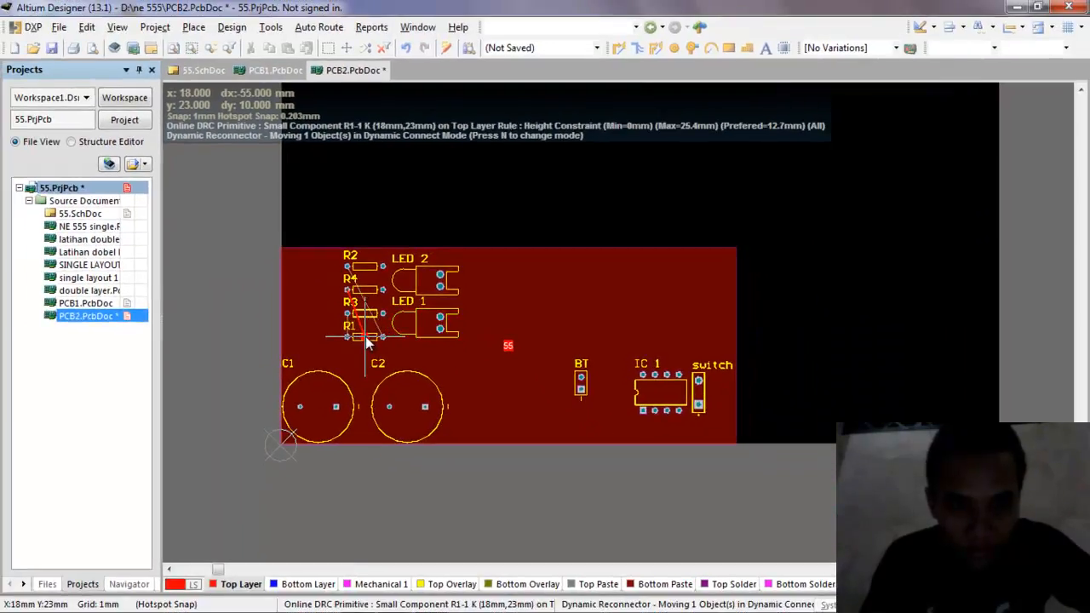
pyautogui.moveTo(368, 341); pyautogui.dragTo(368, 339)
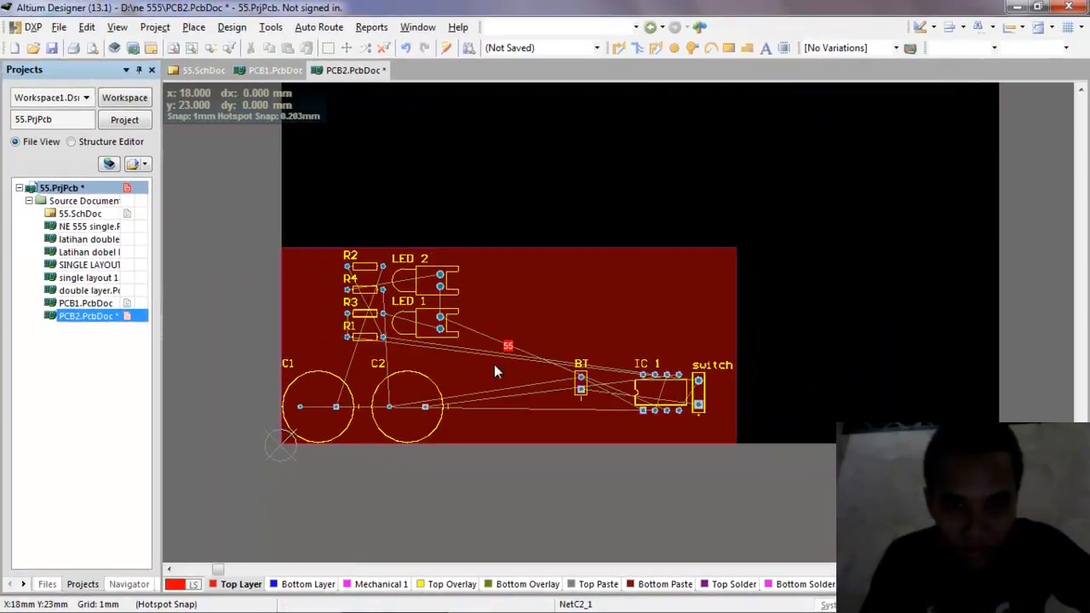
# Place IC 1 upright left of the resistors with its notch facing down, and BT horizontally below it
pyautogui.moveTo(660, 392); pyautogui.dragTo(312, 294)
pyautogui.press('space')
pyautogui.moveTo(594, 386); pyautogui.dragTo(308, 347)
pyautogui.press('space')
# Move the switch below LED 1, just right of C2, and orient it vertically with its square pad on top
pyautogui.moveTo(698, 379); pyautogui.dragTo(499, 301)
pyautogui.press('space')
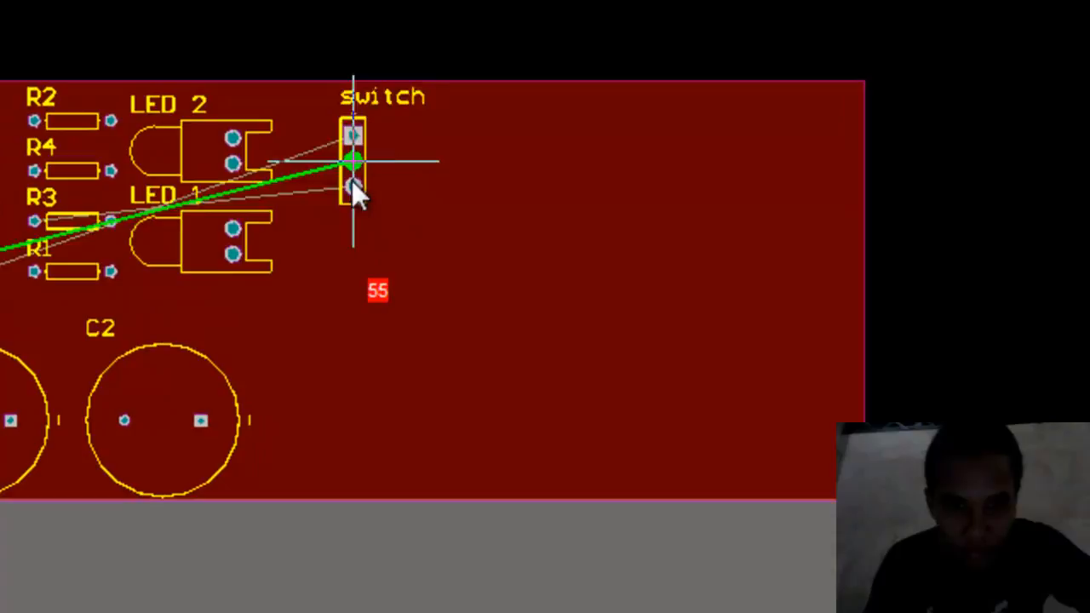
pyautogui.moveTo(352, 180); pyautogui.dragTo(282, 352)
# Shrink the room by moving its right edge in to x = 48 mm, just beyond the switch
pyautogui.click(789, 309)
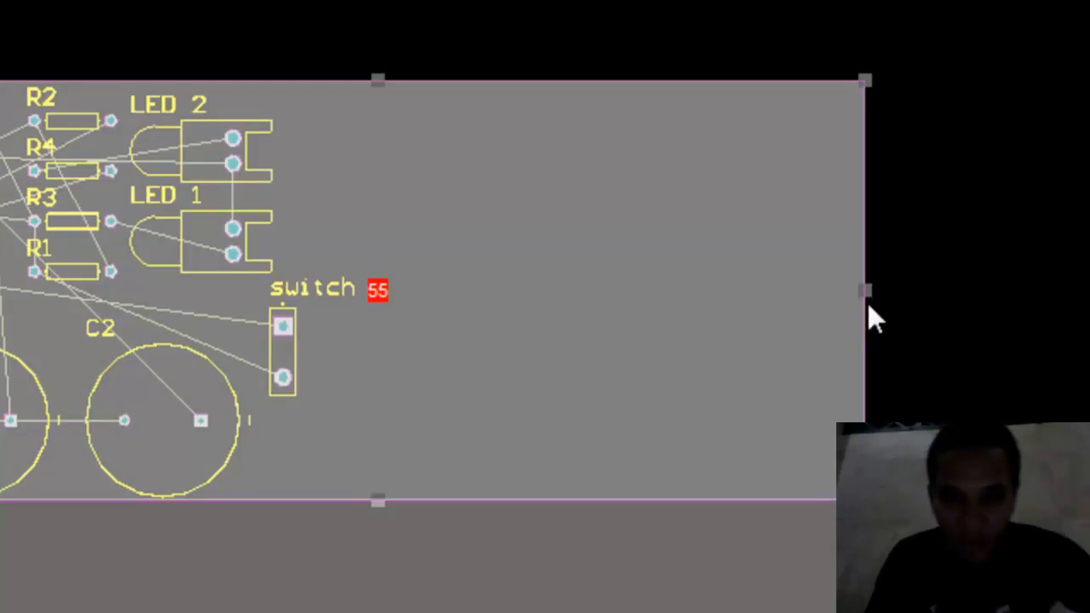
pyautogui.moveTo(860, 292); pyautogui.dragTo(369, 327)
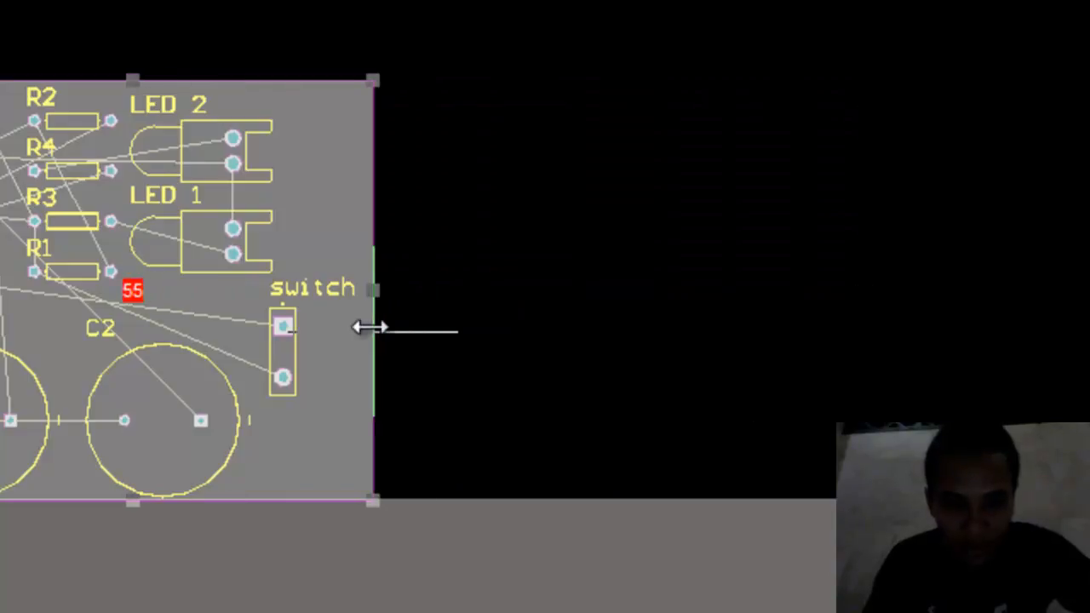
pyautogui.click(960, 320)
pyautogui.keyDown('ctrl'); pyautogui.scroll(5, 965, 322); pyautogui.keyUp('ctrl')
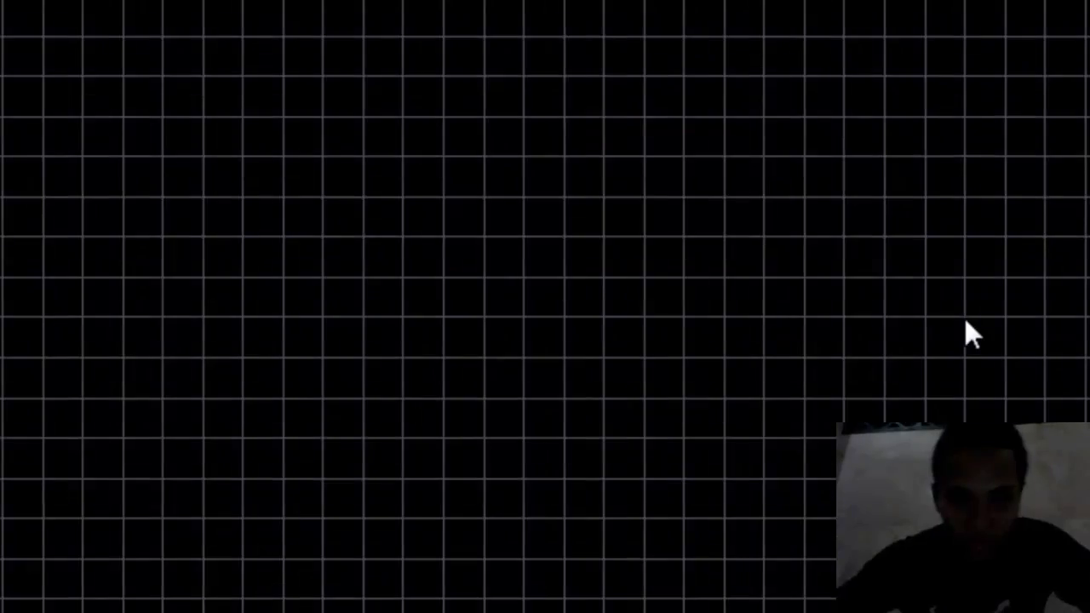
pyautogui.keyDown('ctrl'); pyautogui.scroll(-2, 965, 319); pyautogui.keyUp('ctrl')
pyautogui.keyDown('ctrl'); pyautogui.scroll(-3, 965, 319); pyautogui.keyUp('ctrl')
# Draw a closed 48 × 42 mm rectangular line outline around the room on the Keep-Out Layer, starting at its upper-left corner
pyautogui.press('v')
pyautogui.press('f')
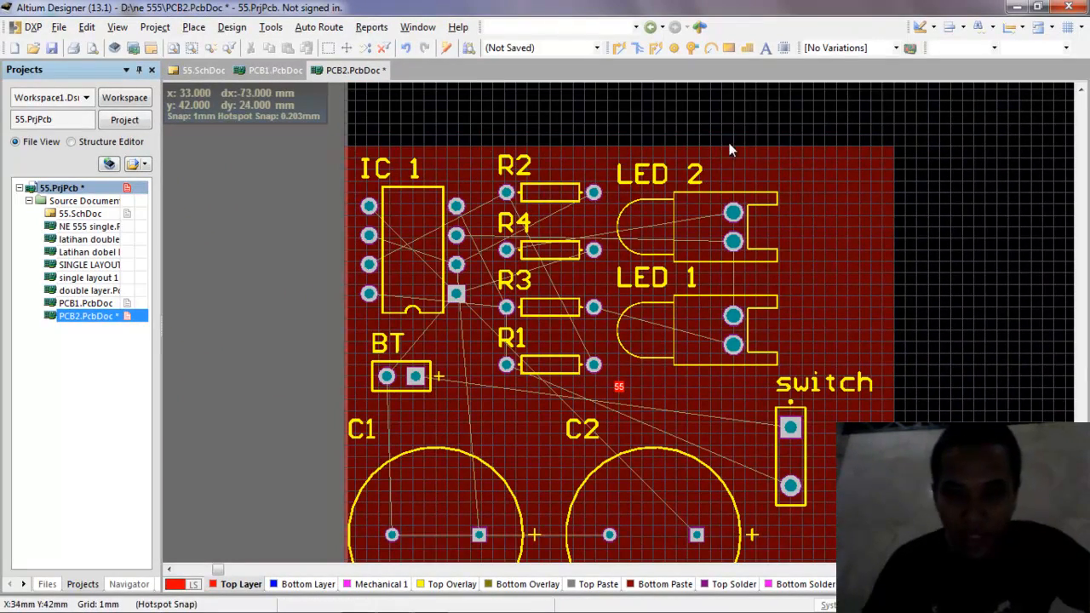
pyautogui.scroll(-4, 939, 341)
pyautogui.scroll(4, 917, 338)
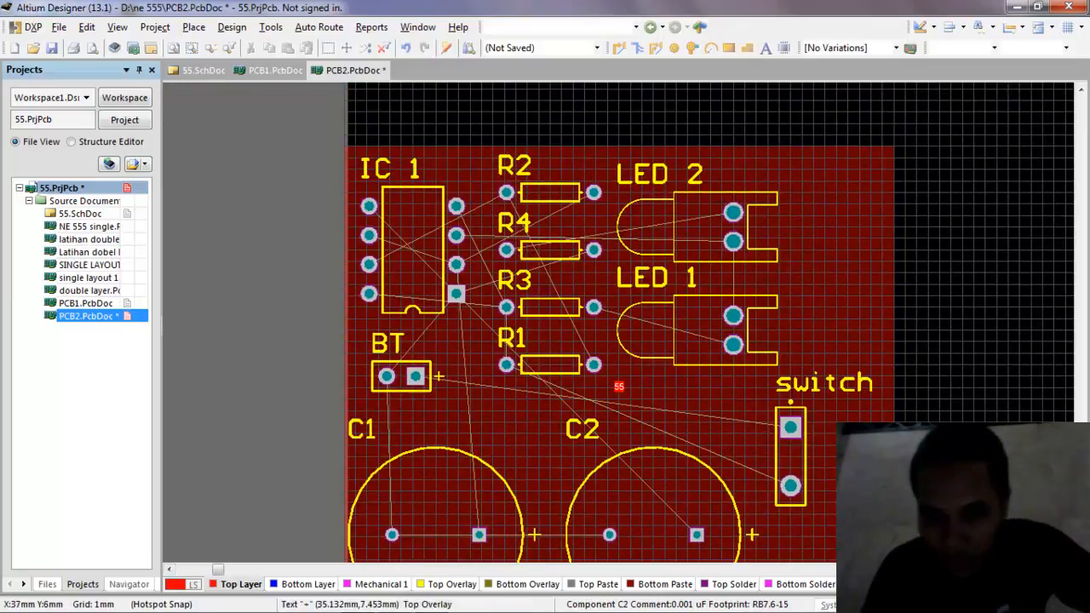
pyautogui.click(947, 584)
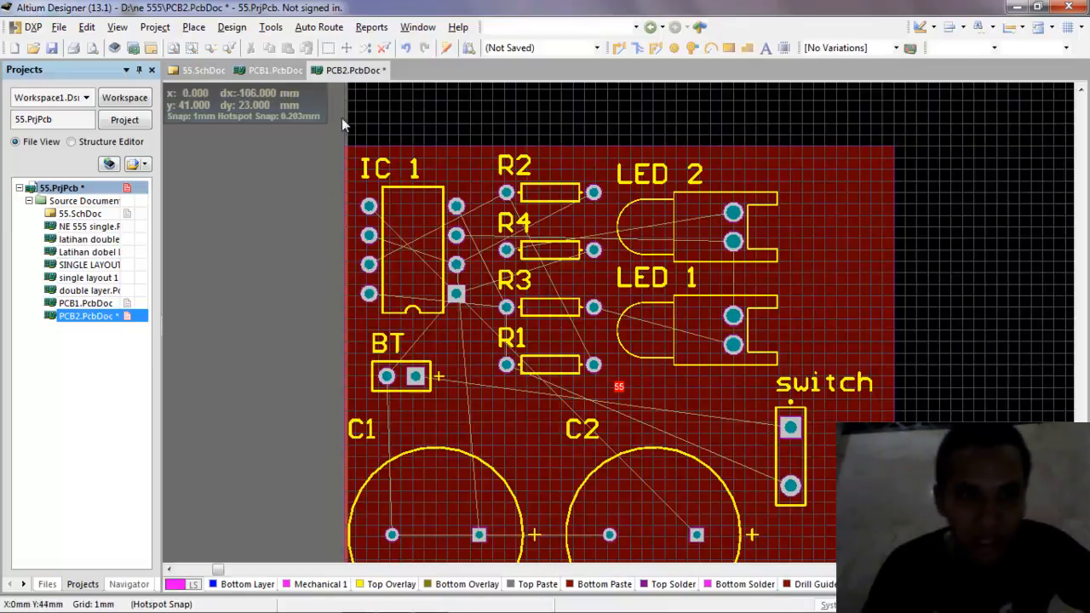
pyautogui.click(194, 27)
pyautogui.click(232, 185)
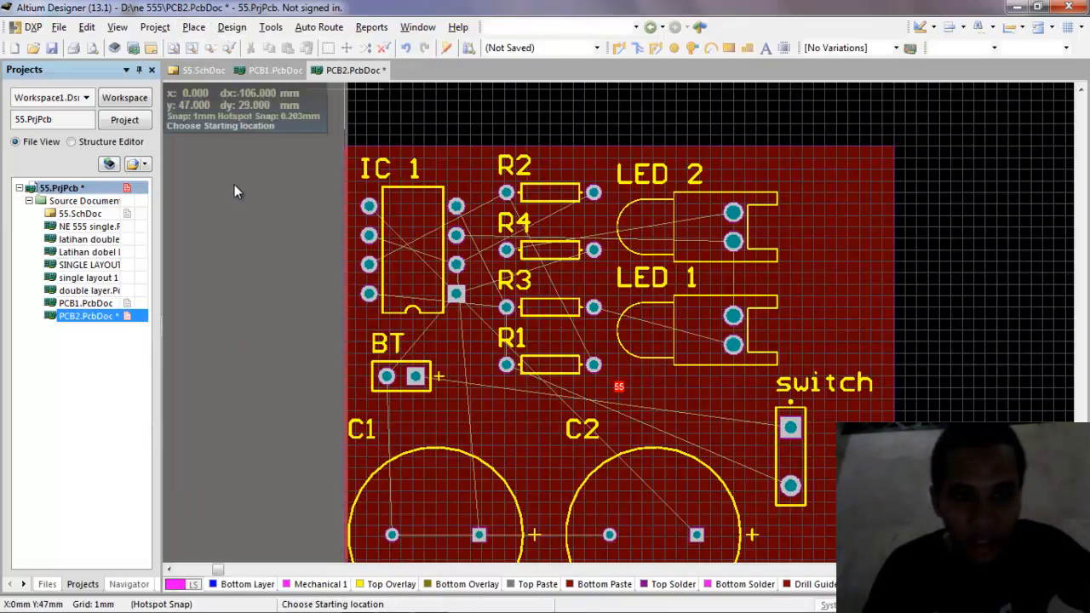
pyautogui.click(345, 146)
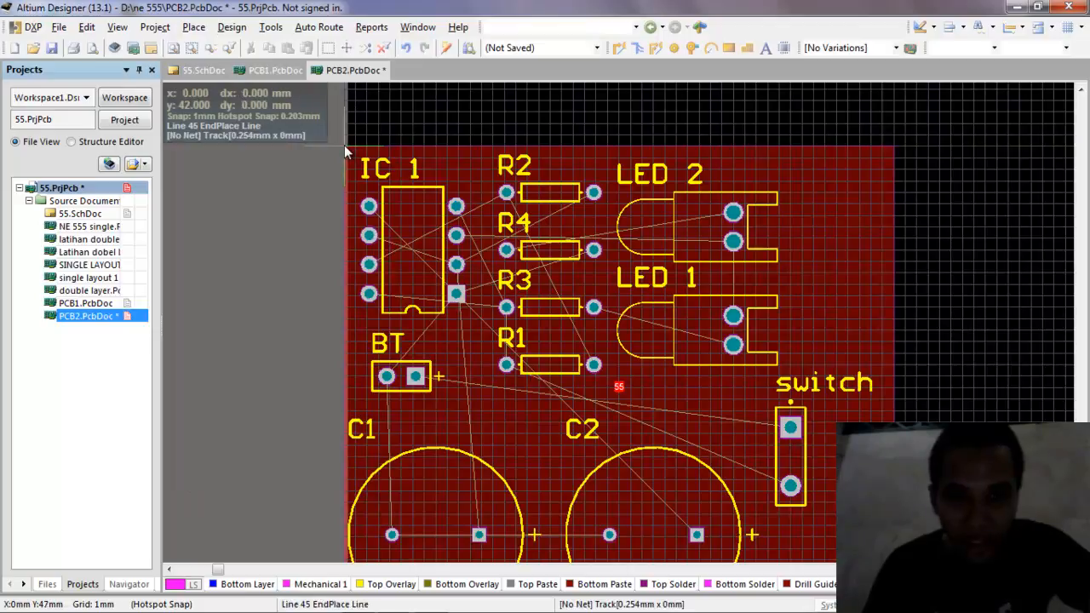
pyautogui.click(896, 151)
pyautogui.scroll(-5, 902, 198)
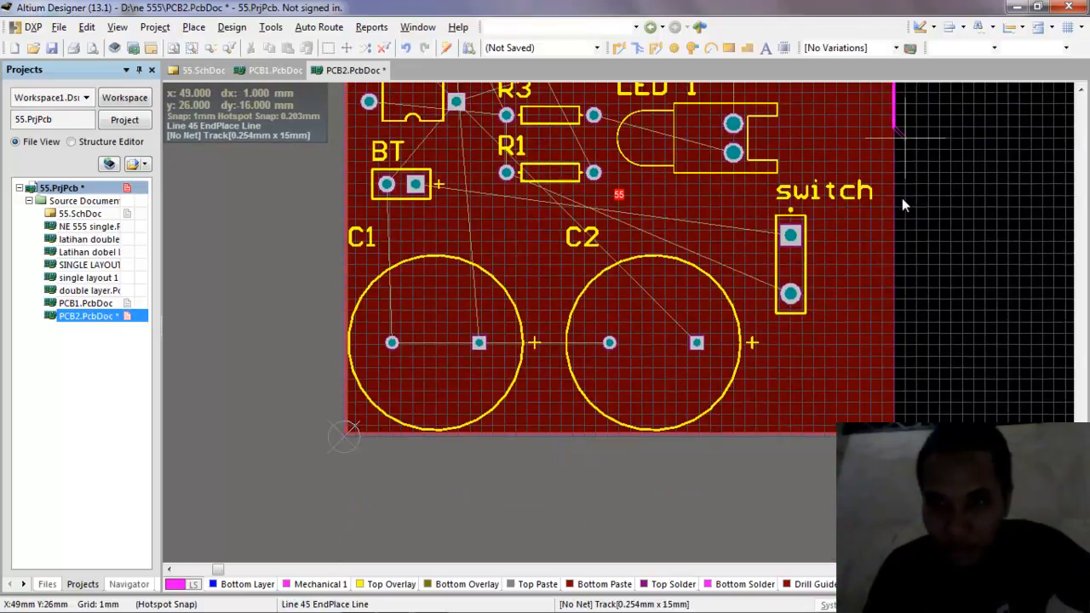
pyautogui.click(893, 304)
pyautogui.click(346, 308)
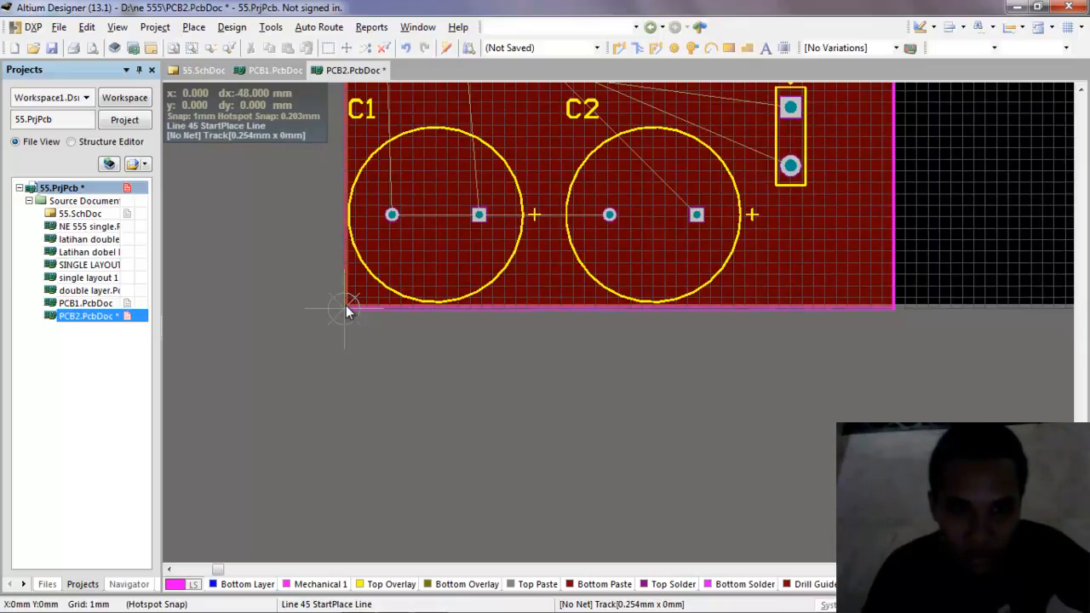
pyautogui.scroll(5, 347, 298)
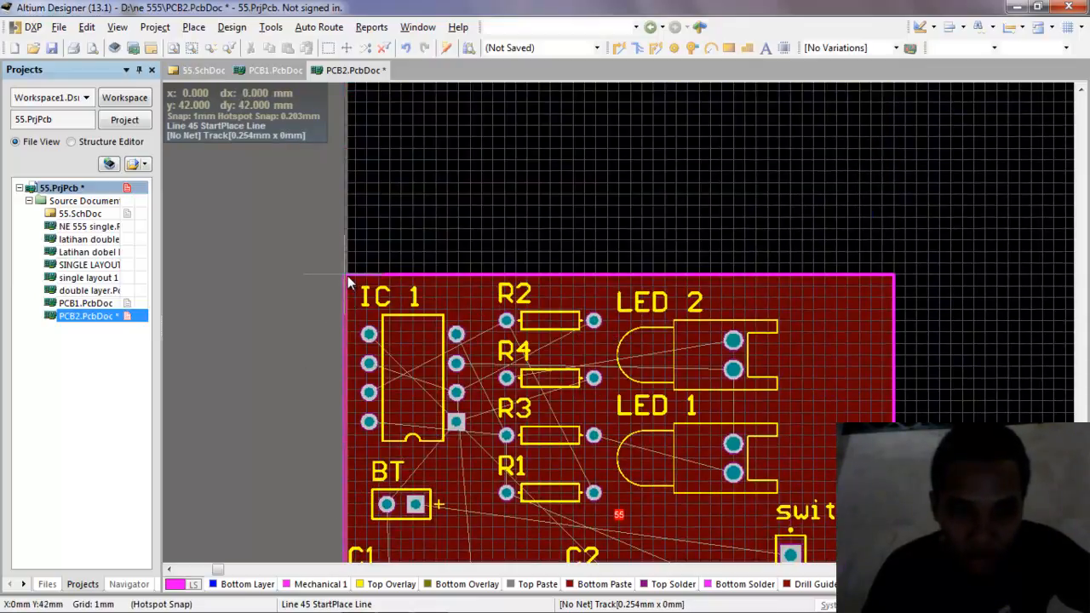
pyautogui.rightClick(429, 230)
pyautogui.scroll(-2, 673, 237)
pyautogui.scroll(1, 656, 178)
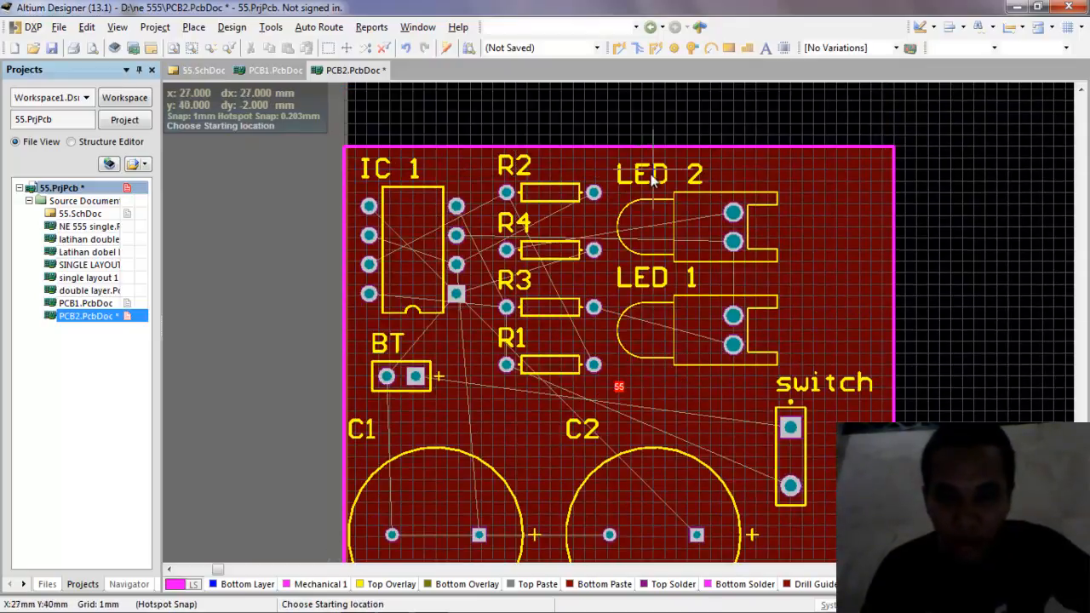
pyautogui.rightClick(594, 152)
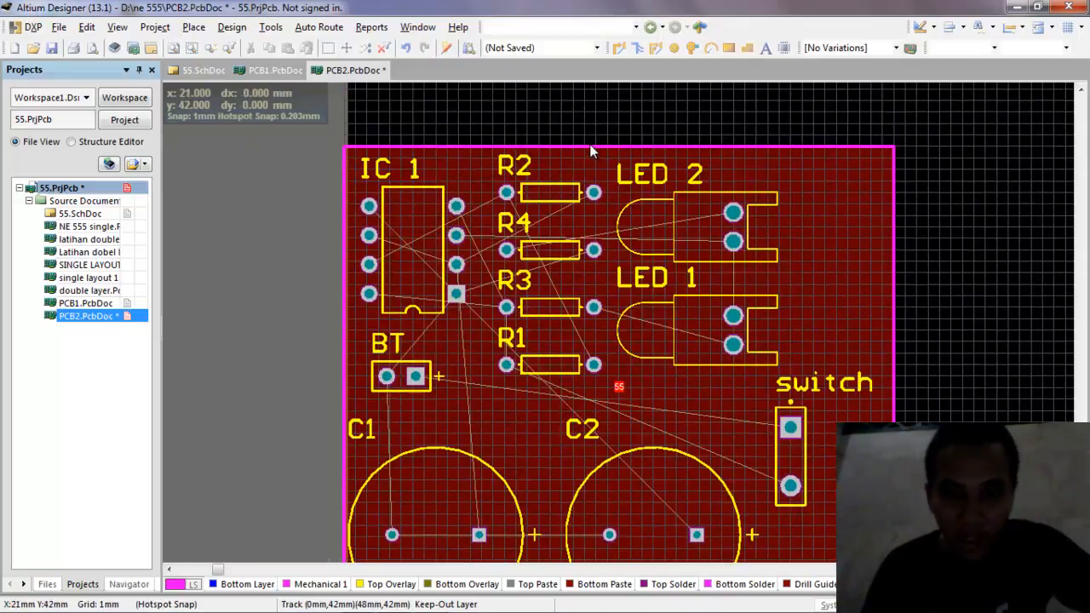
# Select all four Keep-Out Layer outline tracks using Find Similar Objects with Layer set to Same, then dismiss the inspector
pyautogui.click(594, 146)
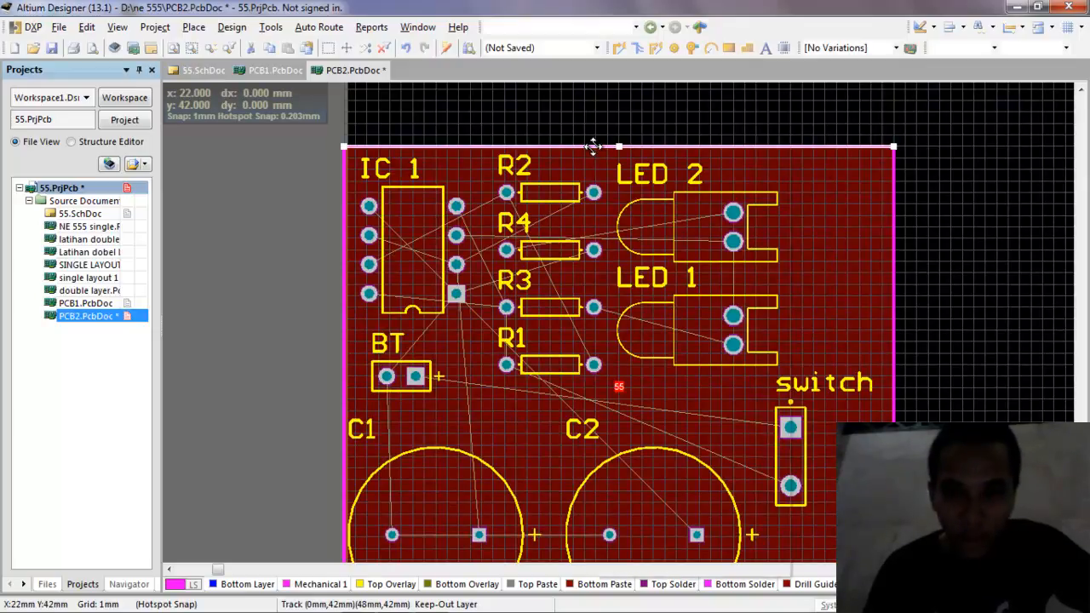
pyautogui.rightClick(594, 147)
pyautogui.click(634, 154)
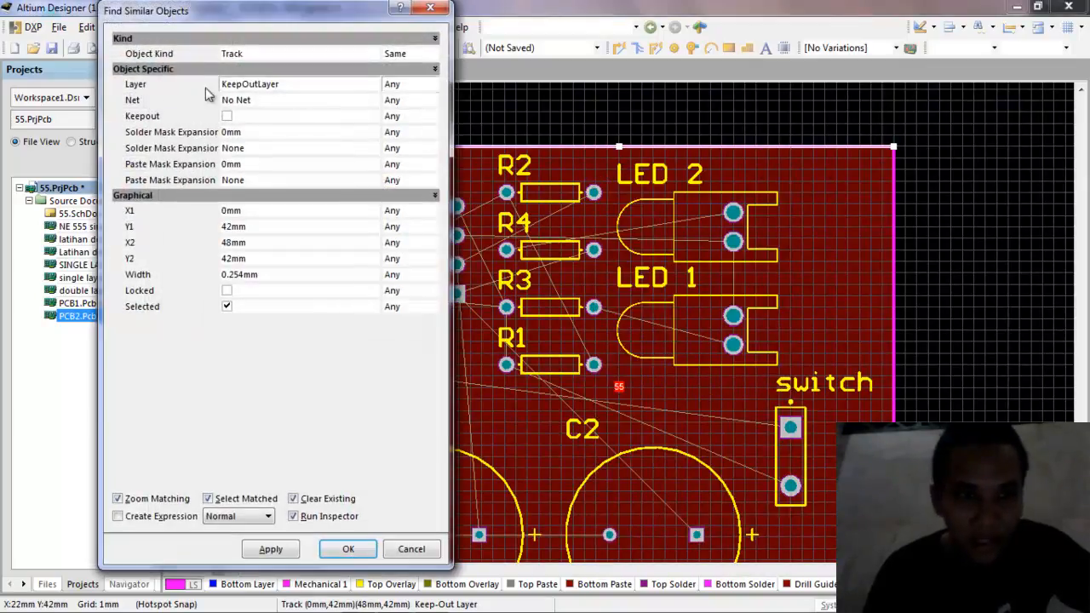
pyautogui.click(433, 85)
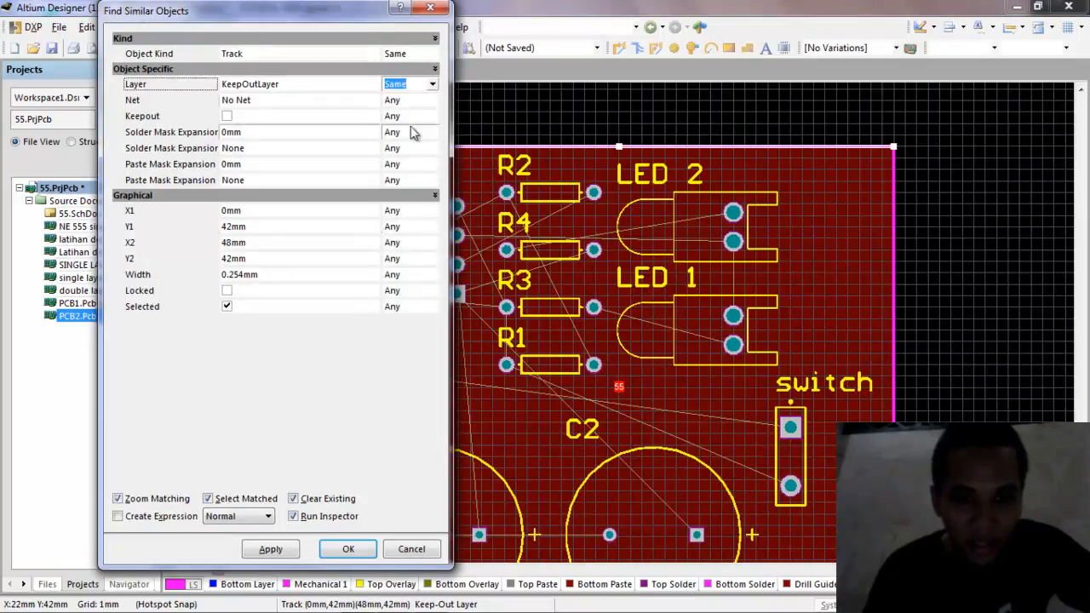
pyautogui.click(354, 550)
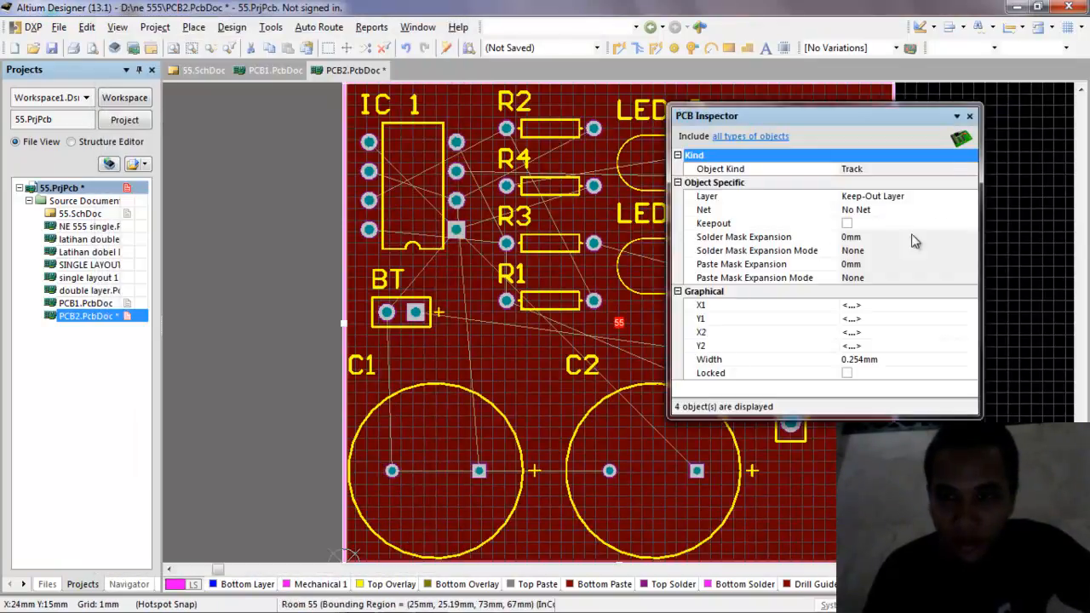
pyautogui.click(971, 117)
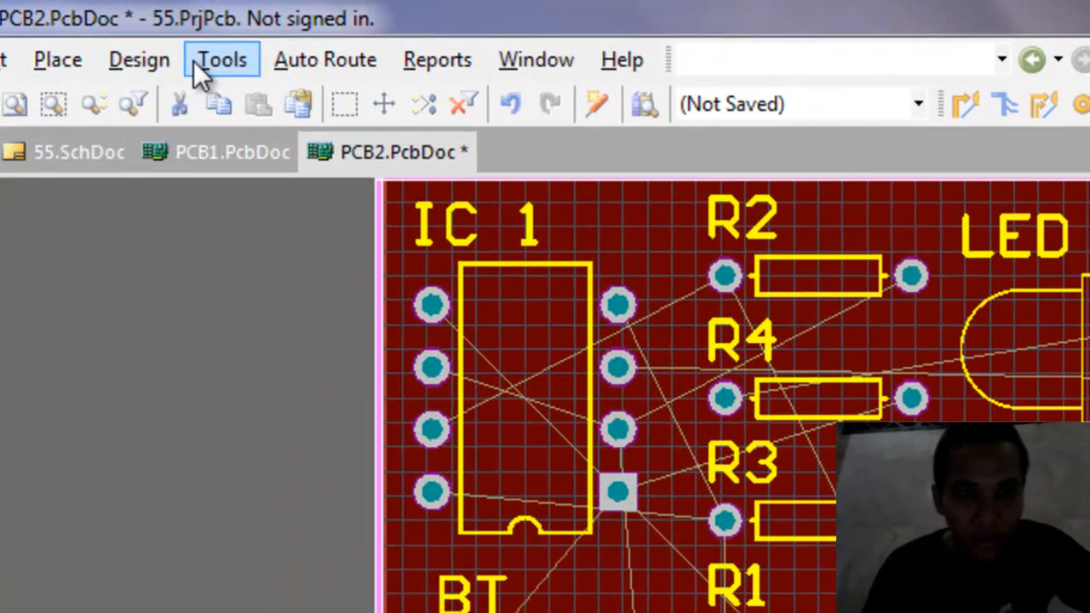
# Define the board shape from the selected outline tracks and check the trimmed board edge
pyautogui.click(145, 59)
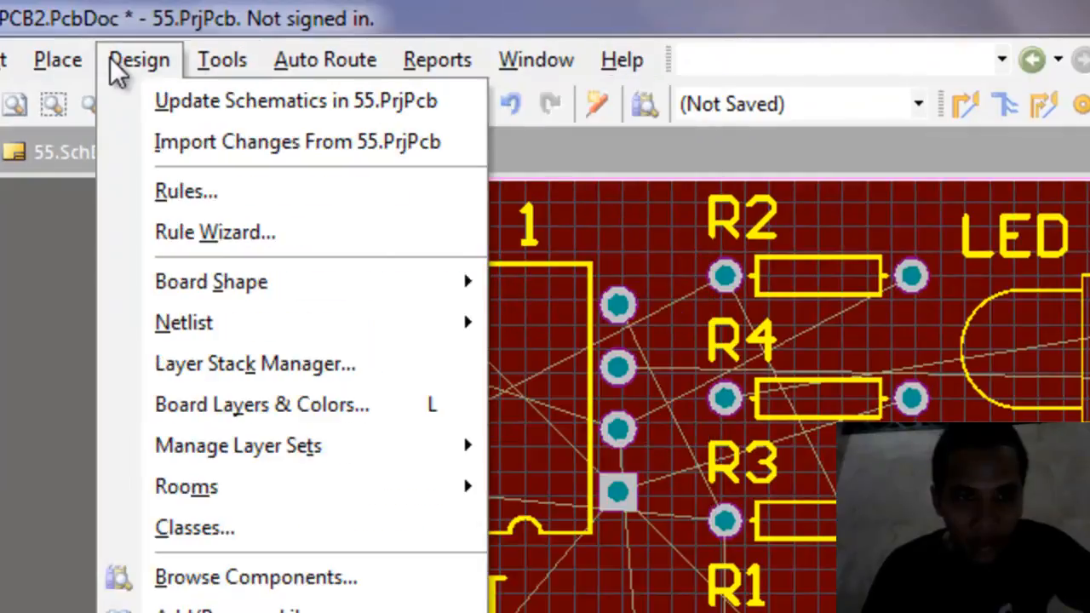
pyautogui.click(120, 61)
pyautogui.click(139, 60)
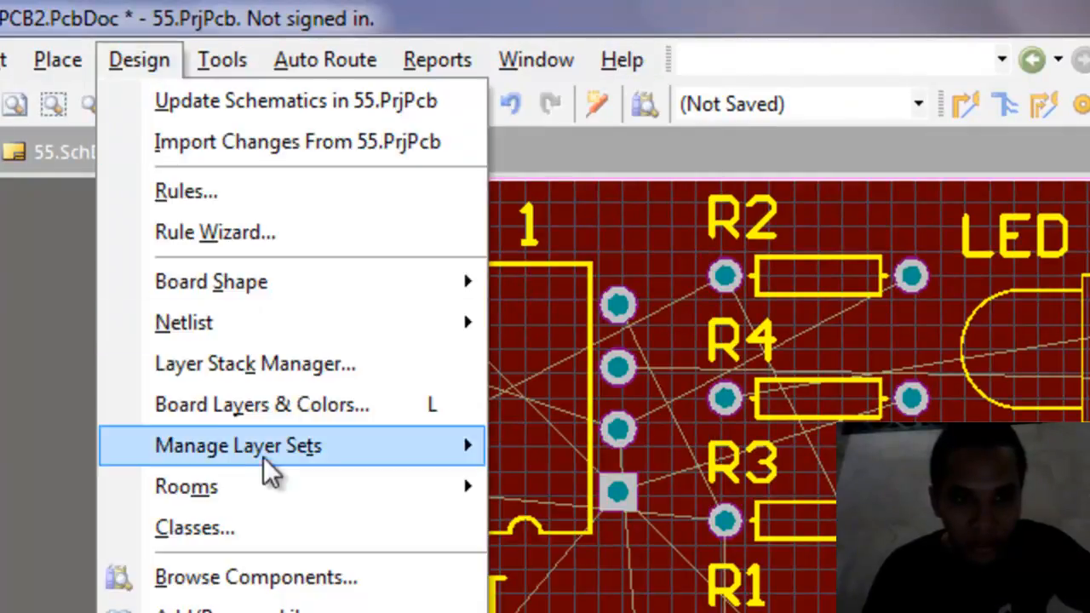
pyautogui.moveTo(239, 288)
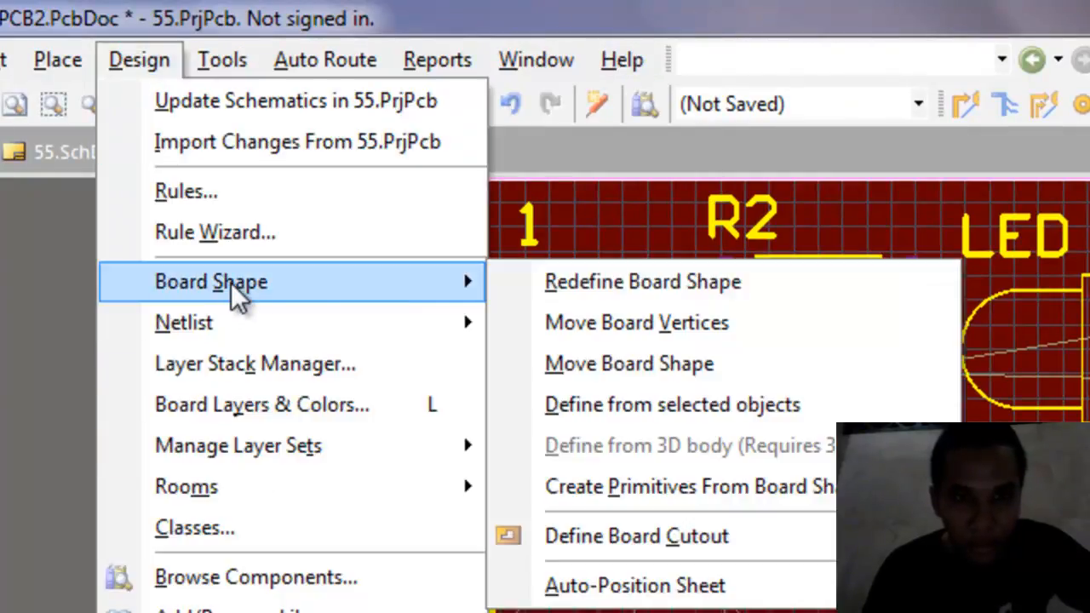
pyautogui.click(631, 405)
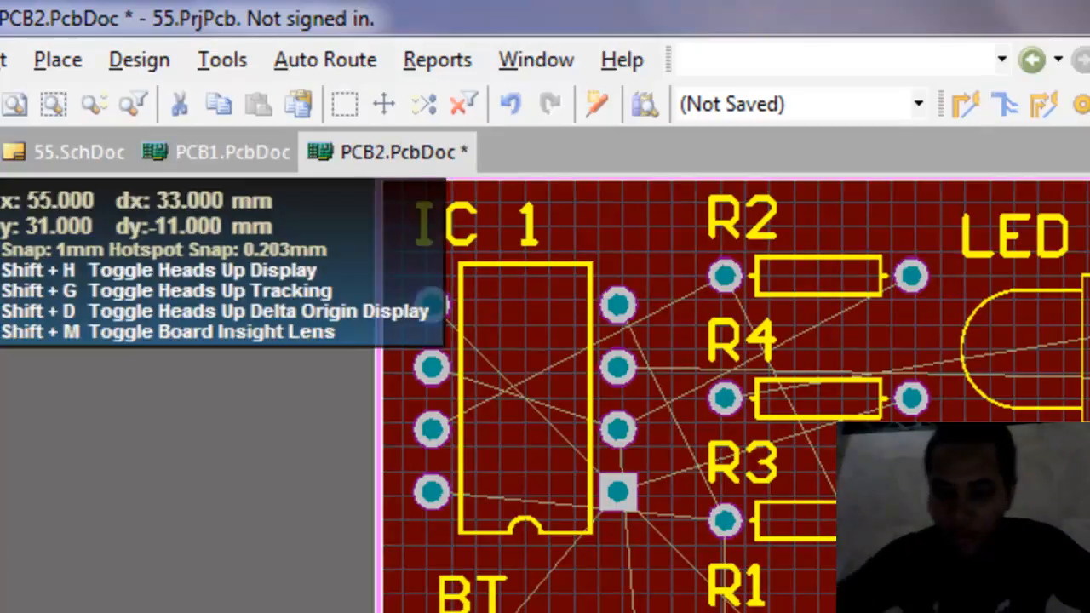
pyautogui.keyDown('ctrl'); pyautogui.scroll(2, 545, 395); pyautogui.keyUp('ctrl')
pyautogui.hscroll(3, 545, 395)
pyautogui.keyDown('ctrl'); pyautogui.scroll(2, 545, 395); pyautogui.keyUp('ctrl')
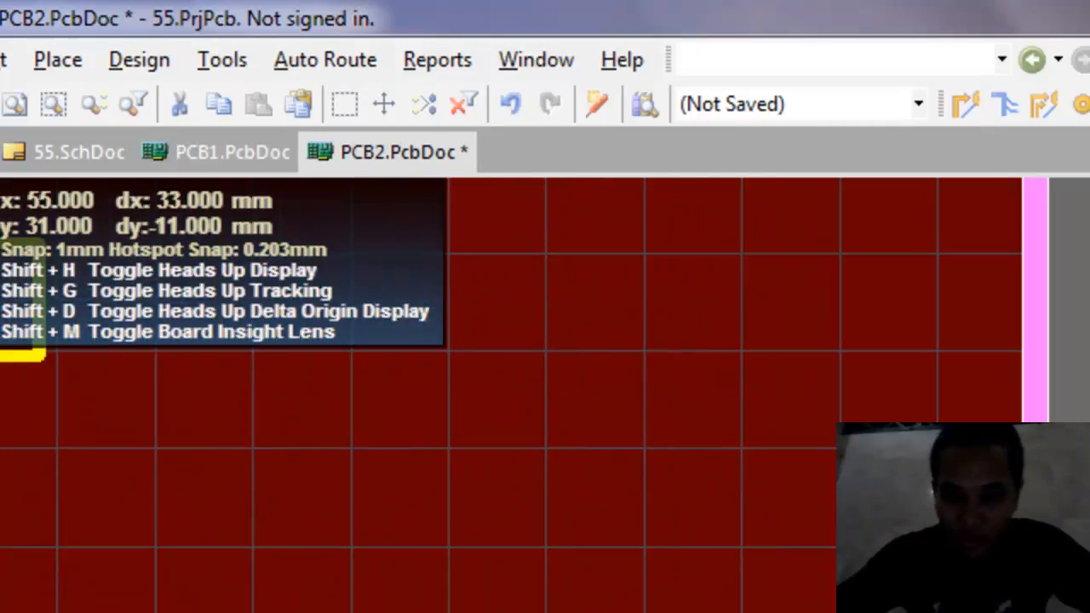
pyautogui.keyDown('ctrl'); pyautogui.scroll(-2, 545, 395); pyautogui.keyUp('ctrl')
pyautogui.keyDown('ctrl'); pyautogui.scroll(-2, 545, 395); pyautogui.keyUp('ctrl')
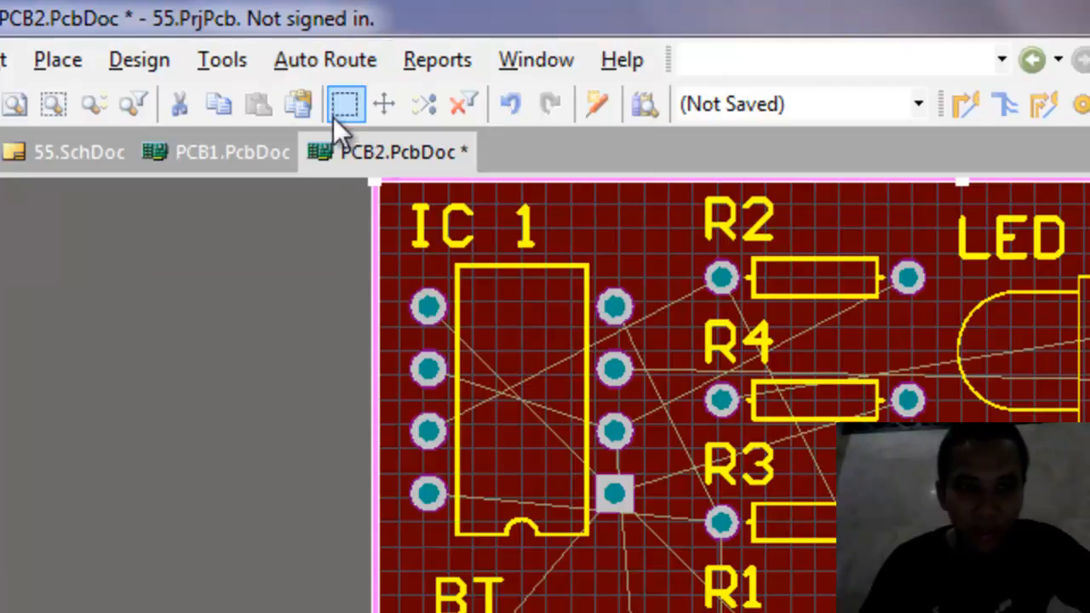
# Set the minimum clearance to 0.3 mm in the electrical Clearance design rule
pyautogui.click(107, 64)
pyautogui.click(205, 191)
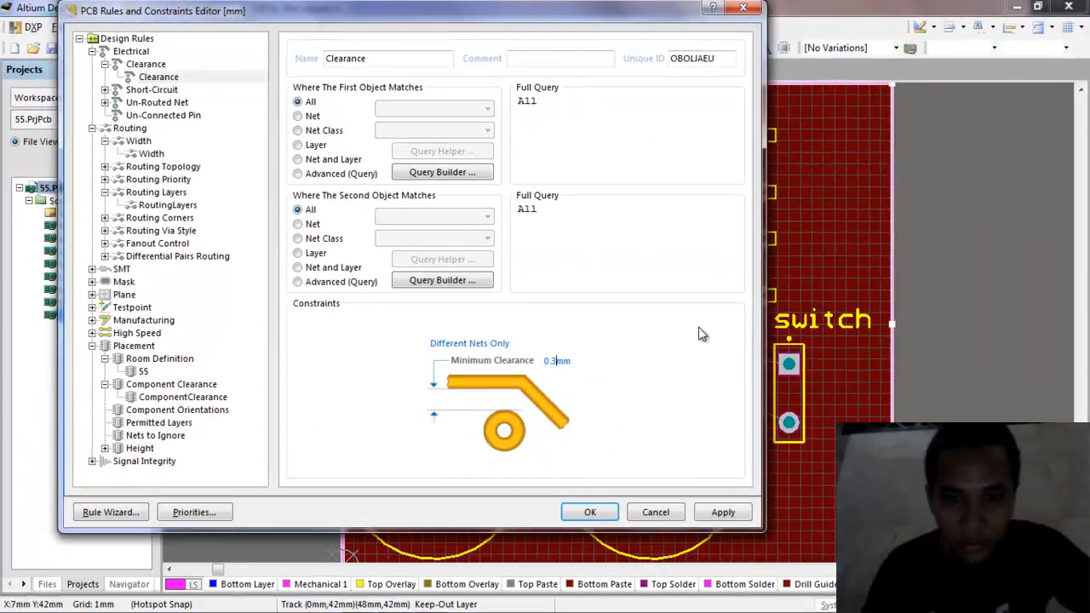
pyautogui.write('3')
# Open the Width rule's preferred width for editing and disable Top Layer routing in the RoutingLayers rule
pyautogui.click(151, 154)
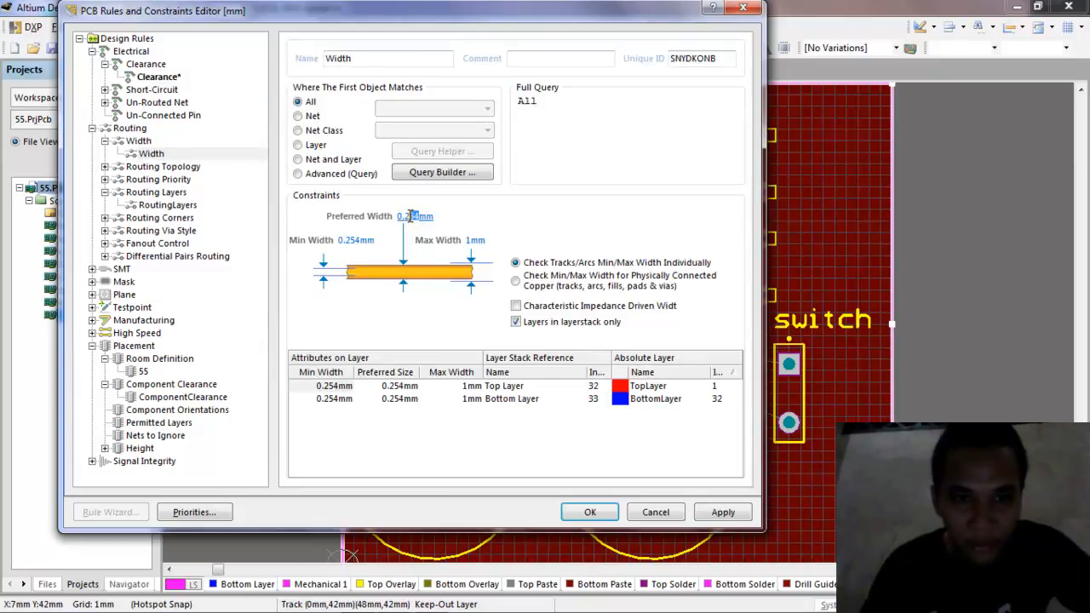
pyautogui.moveTo(412, 216); pyautogui.dragTo(407, 214)
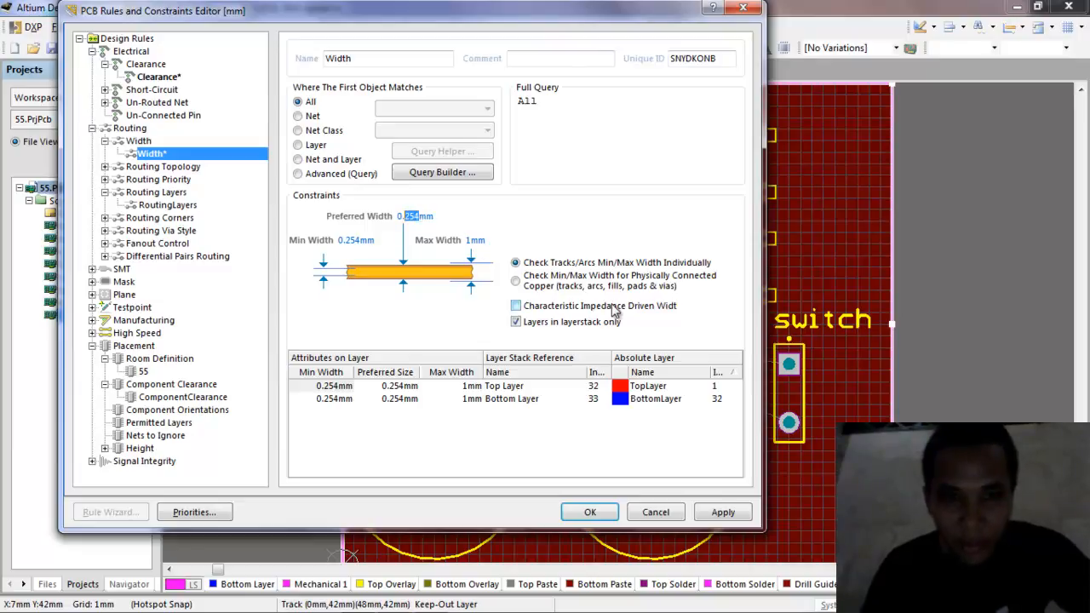
pyautogui.click(168, 205)
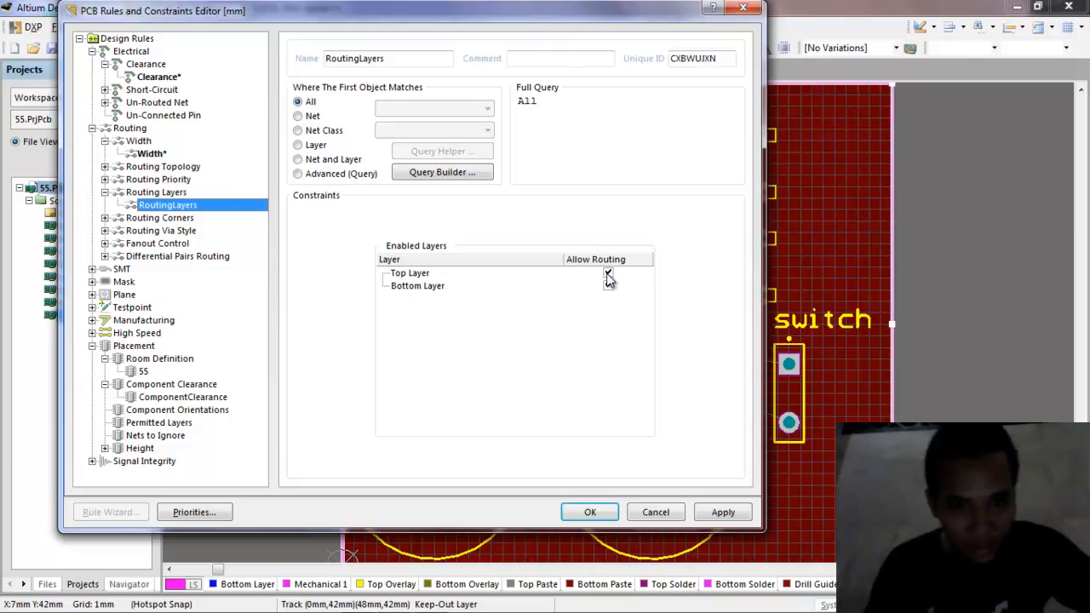
pyautogui.click(607, 275)
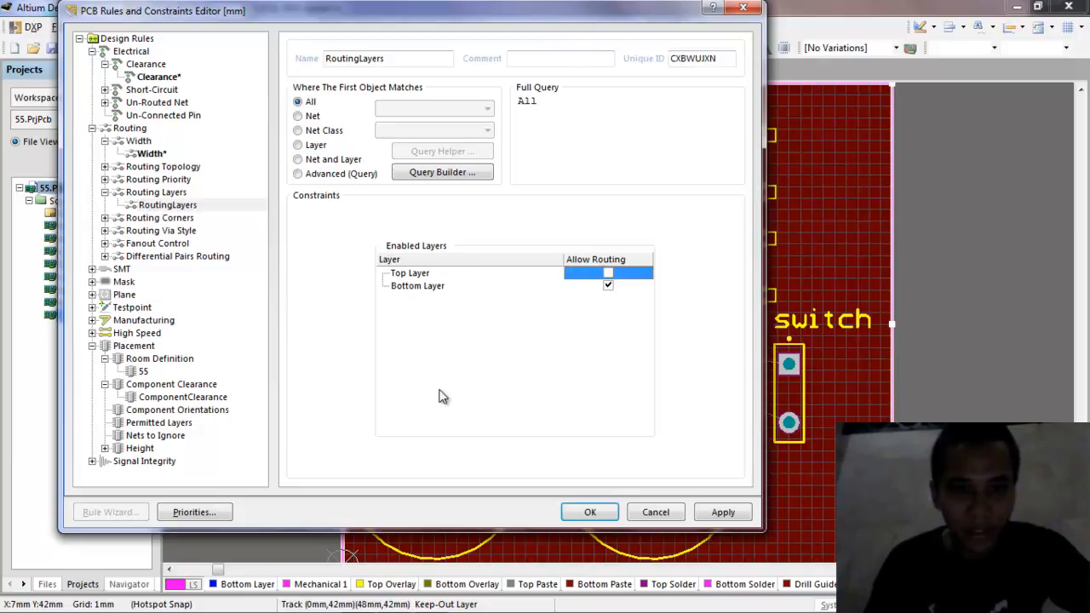
# Check the minimum vertical clearance in the ComponentClearance placement rule, then apply the design rule changes and close the editor
pyautogui.click(178, 397)
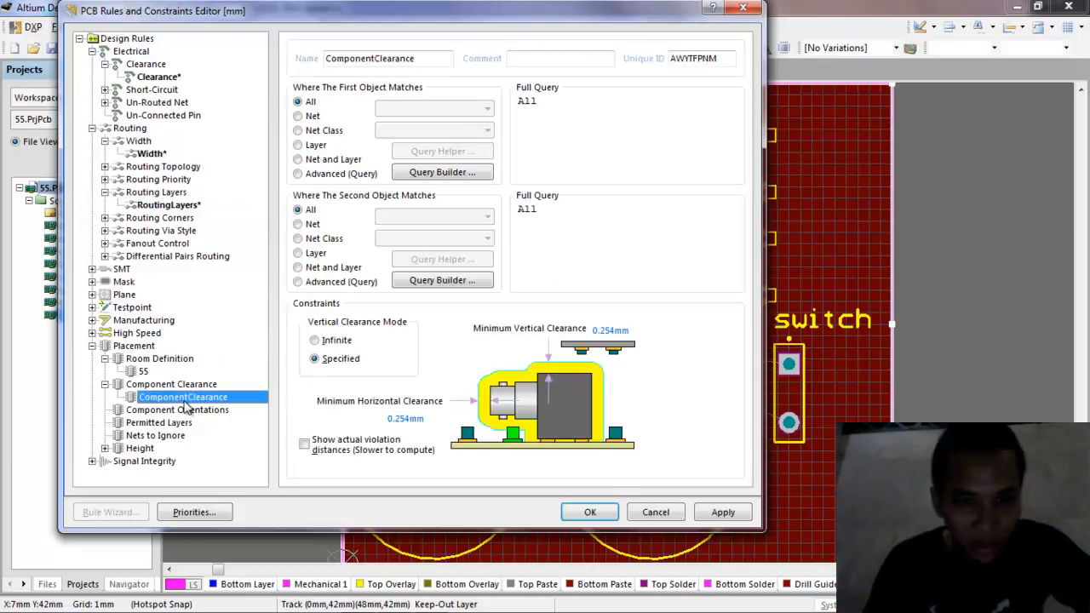
pyautogui.click(611, 331)
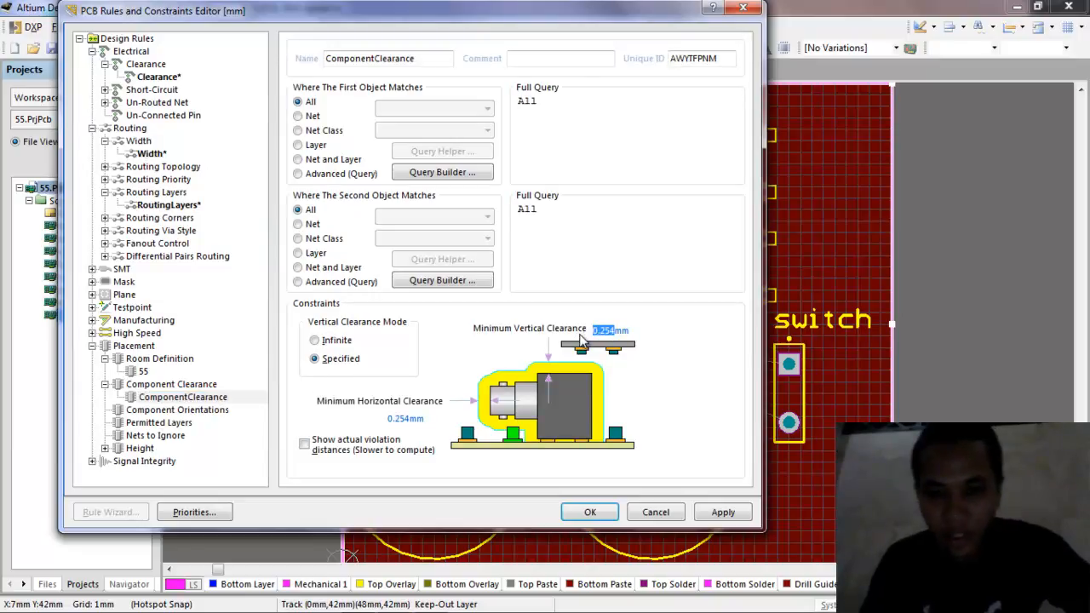
pyautogui.click(721, 512)
pyautogui.click(592, 511)
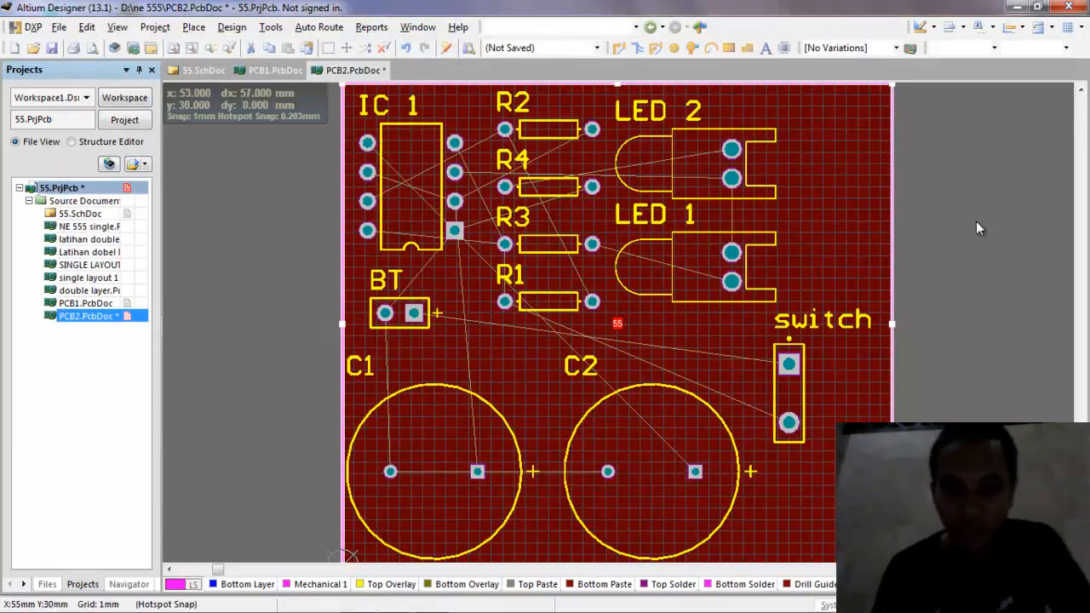
# Autoroute the whole board with the Default 2 Layer Board strategy, then dismiss the routing messages
pyautogui.click(312, 27)
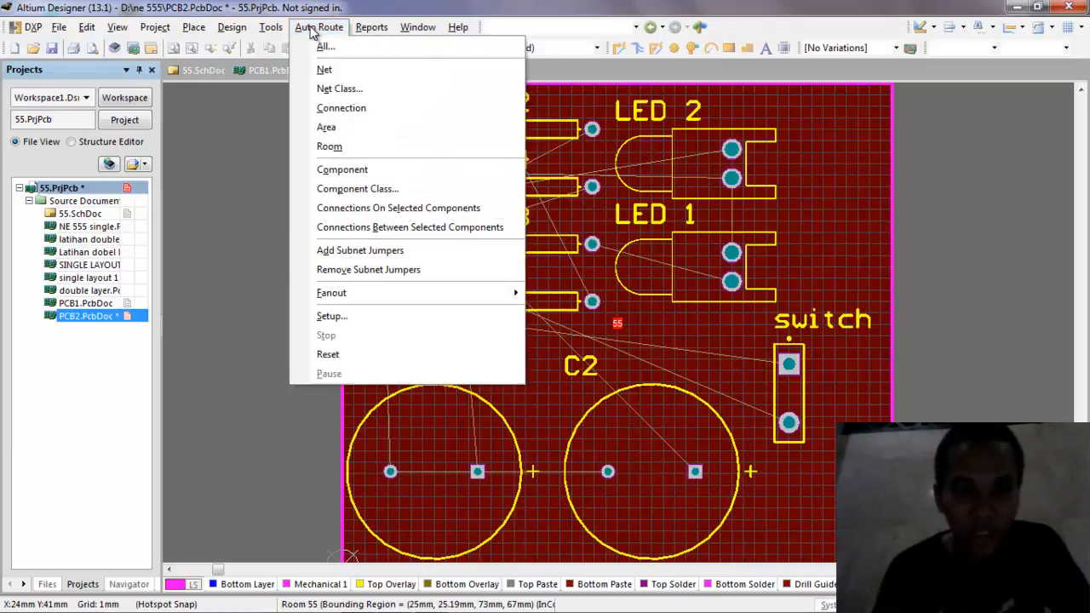
pyautogui.click(317, 46)
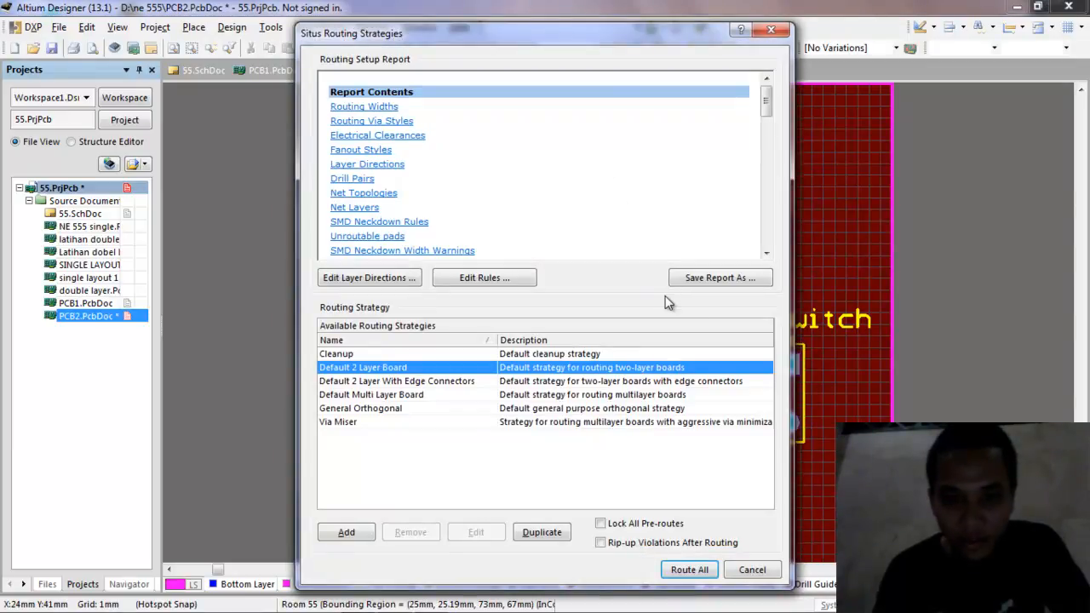
pyautogui.click(702, 566)
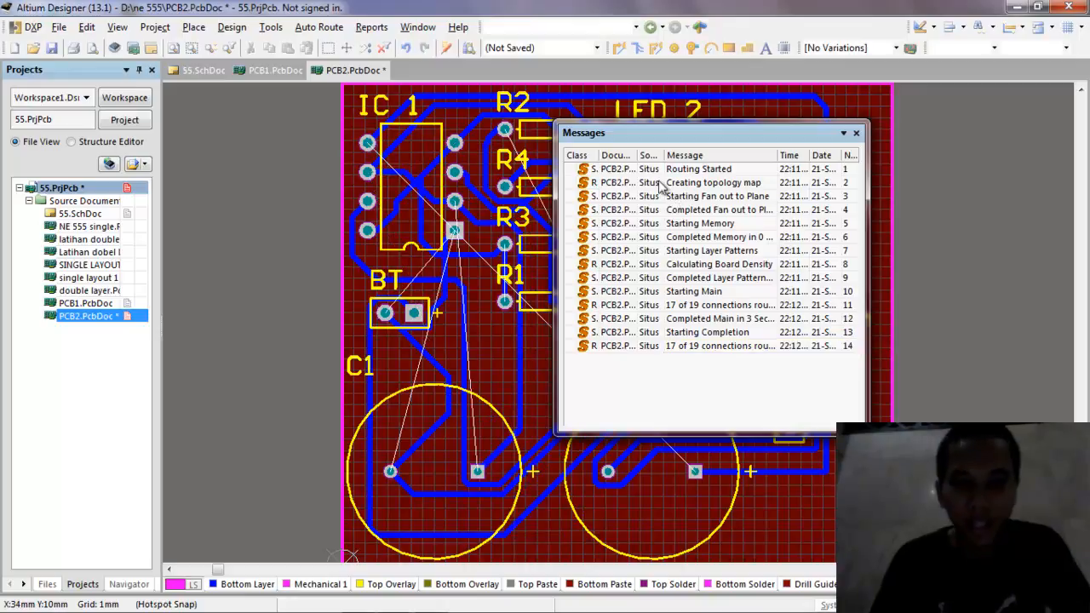
pyautogui.moveTo(692, 132); pyautogui.dragTo(692, 151)
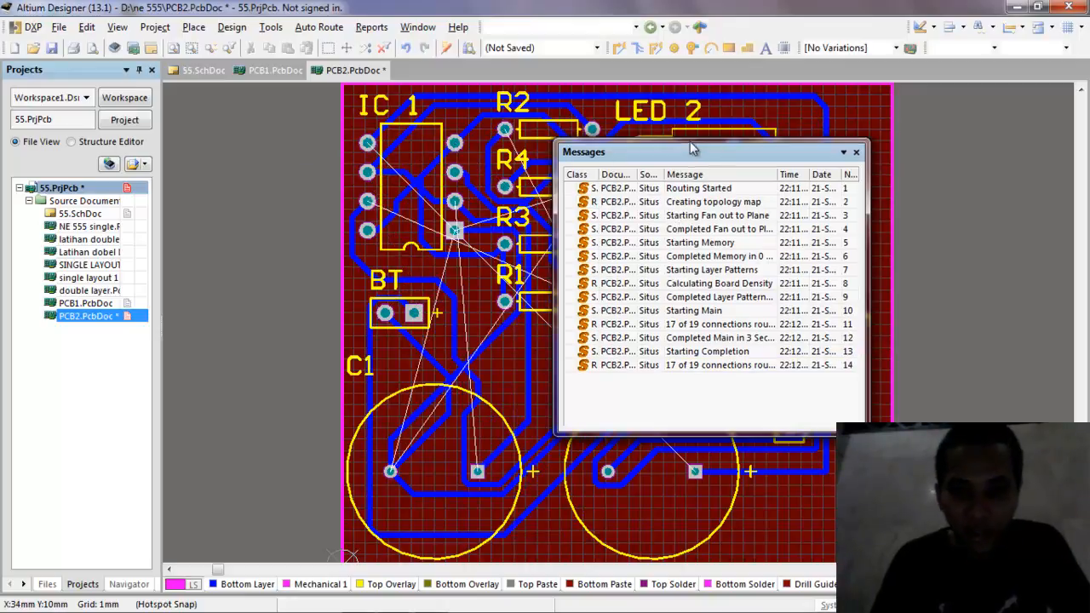
pyautogui.click(857, 153)
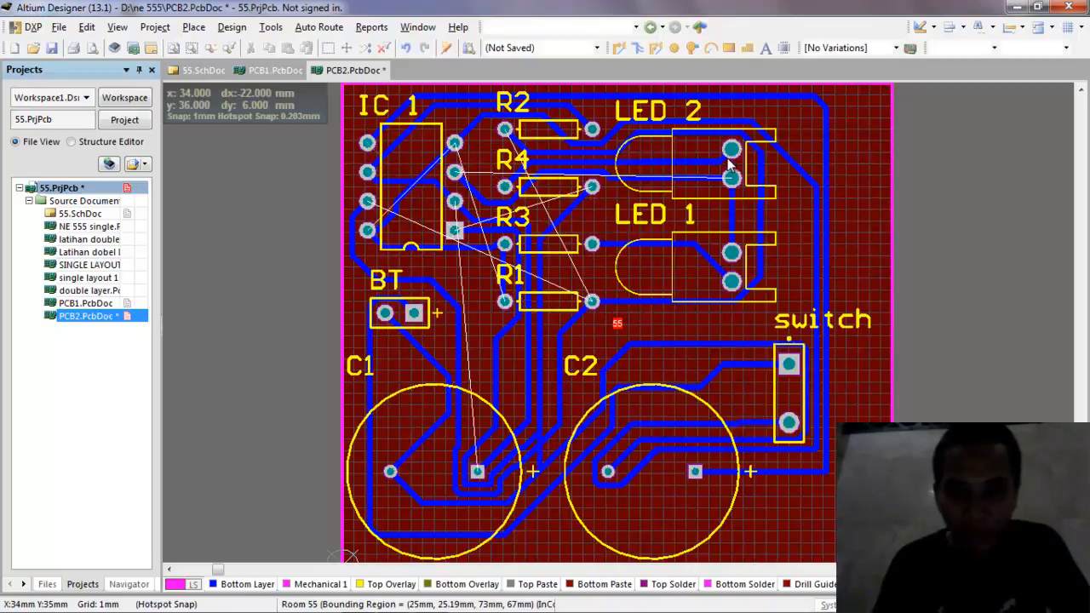
# Try to un-route the entire board, then repeatedly undo the latest routing changes
pyautogui.click(271, 28)
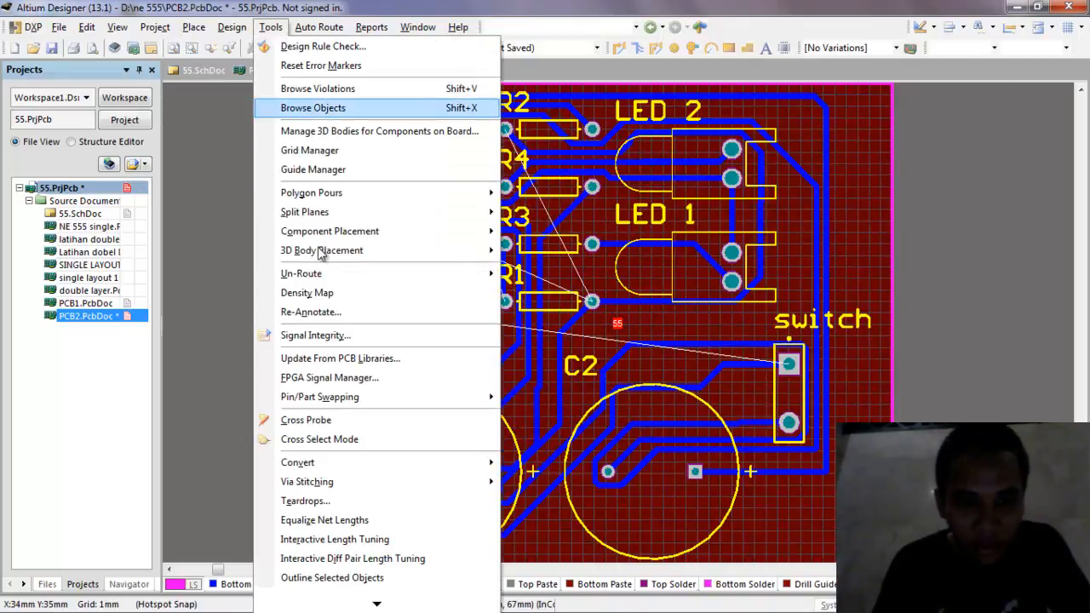
pyautogui.moveTo(306, 280)
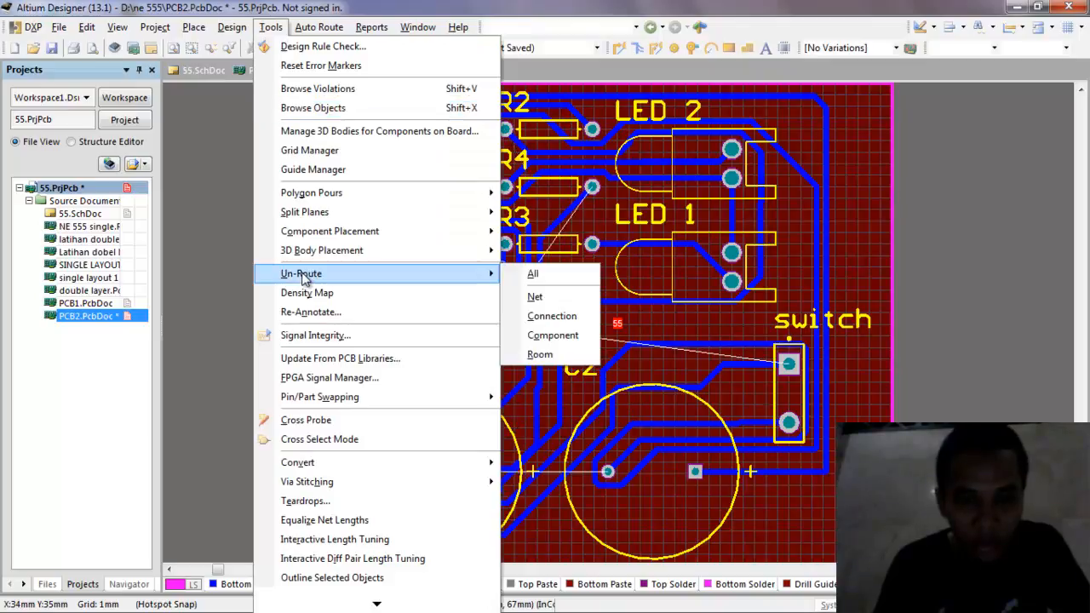
pyautogui.click(536, 274)
pyautogui.hotkey('ctrl', 'z')
pyautogui.hotkey('ctrl', 'z')
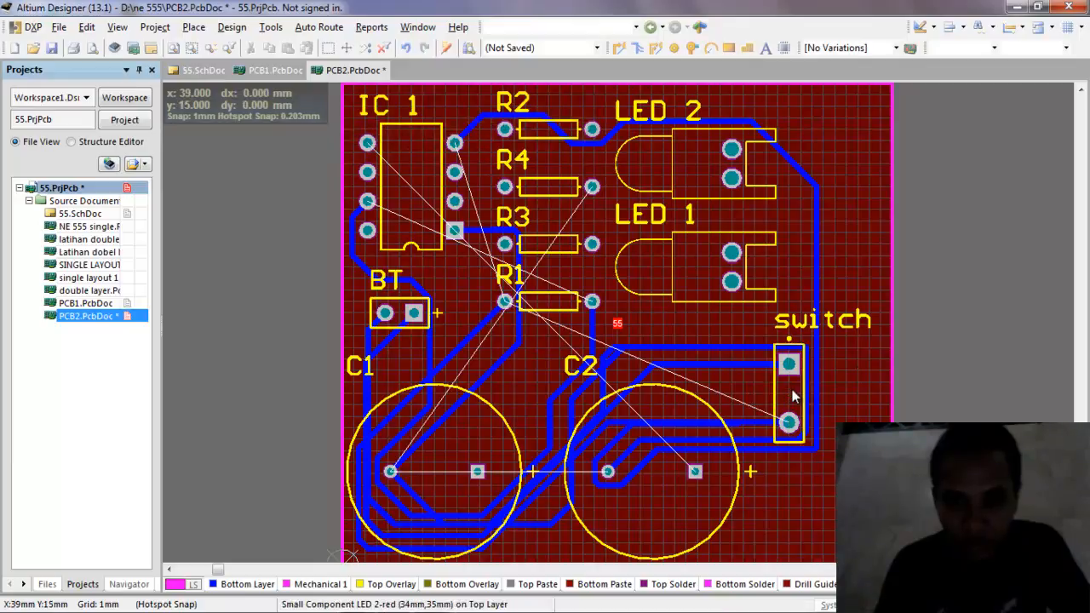
pyautogui.hotkey('ctrl', 'z')
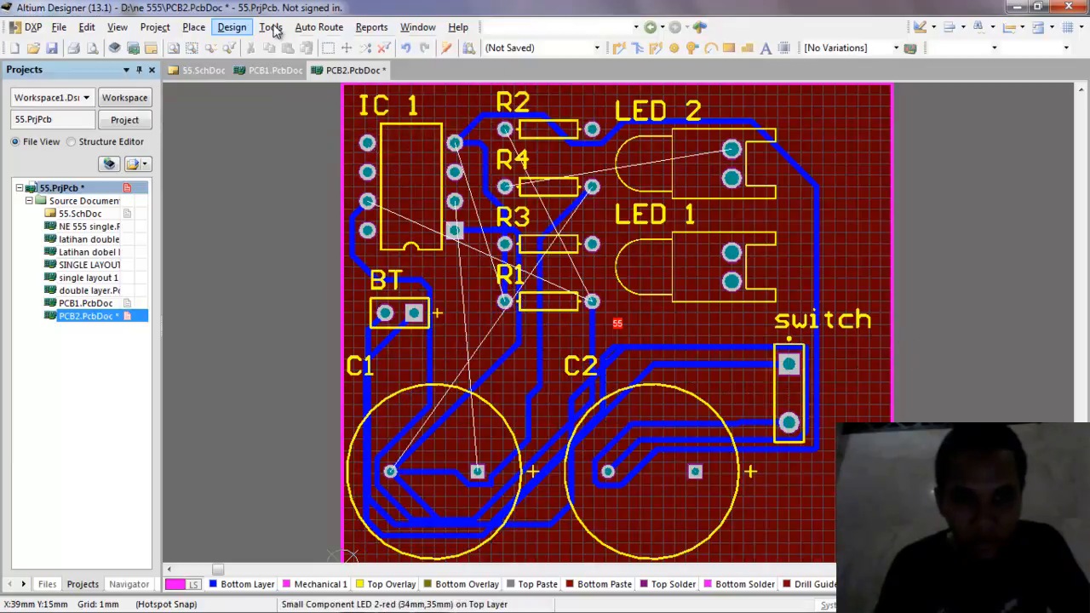
pyautogui.hotkey('ctrl', 'z')
pyautogui.hotkey('ctrl', 'z')
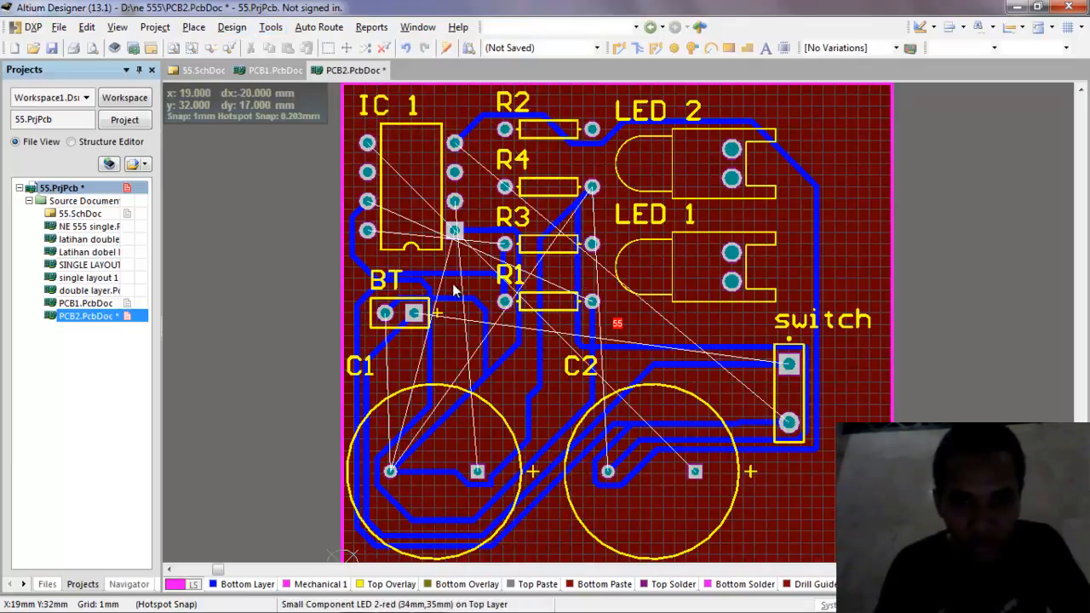
pyautogui.hotkey('ctrl', 'z')
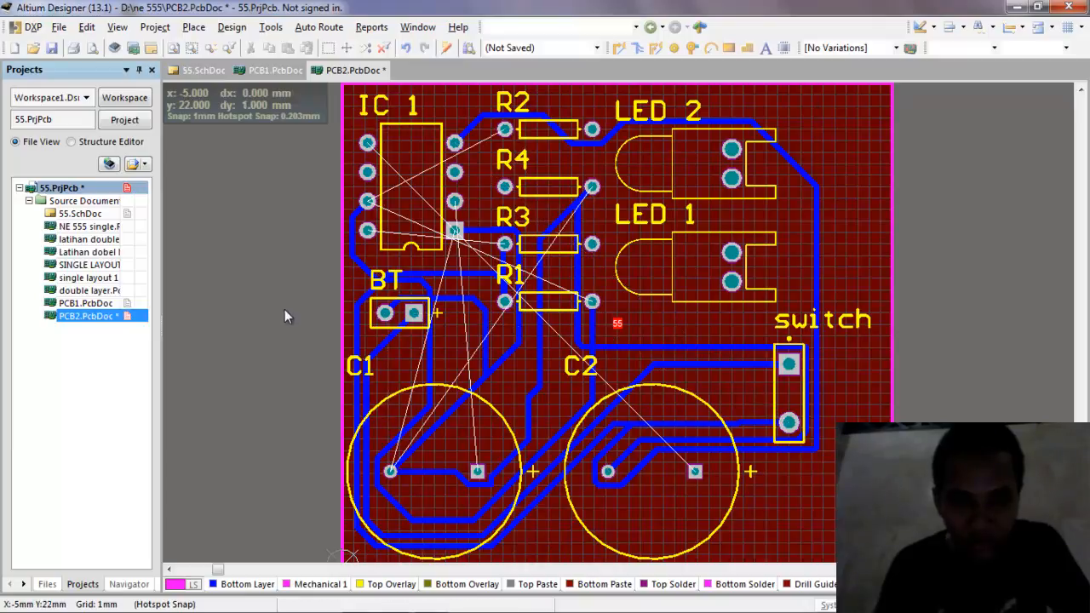
pyautogui.hotkey('ctrl', 'z')
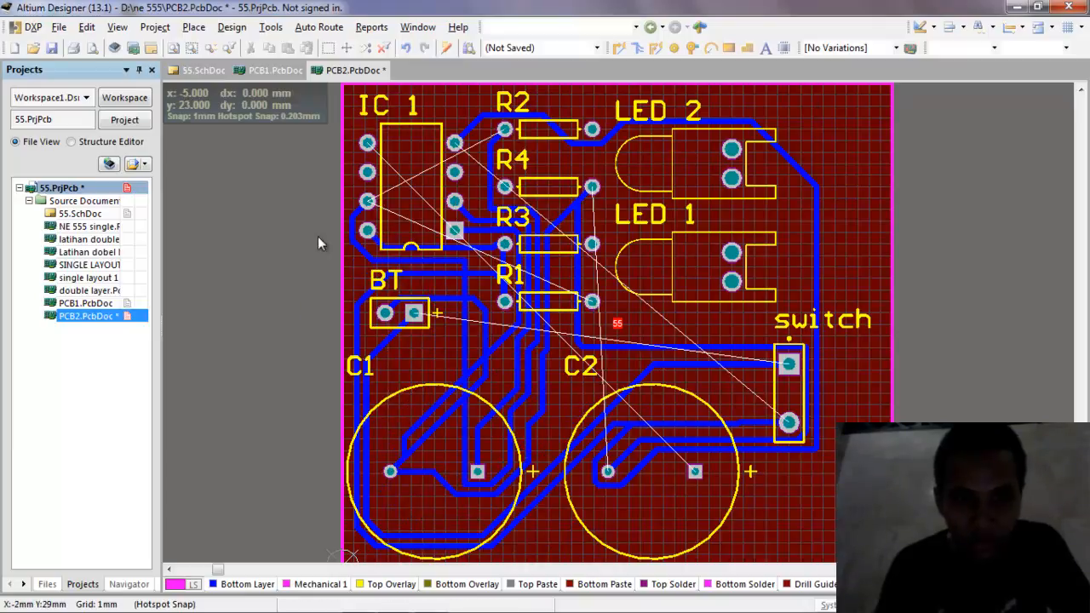
# Un-route all connections again and undo the remaining autorouter tracks to clear the board
pyautogui.click(271, 27)
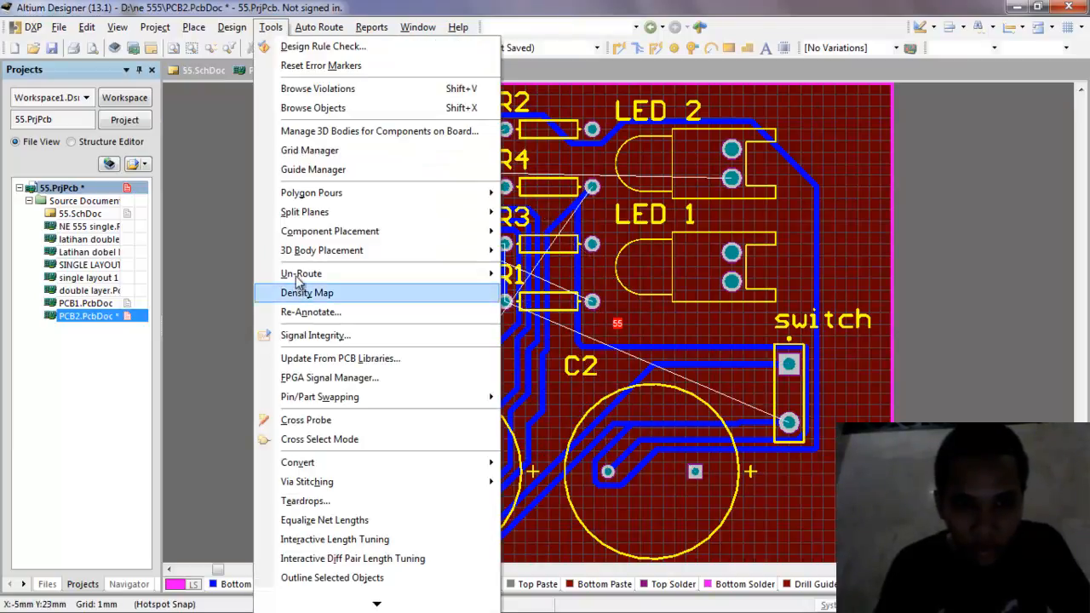
pyautogui.moveTo(300, 274)
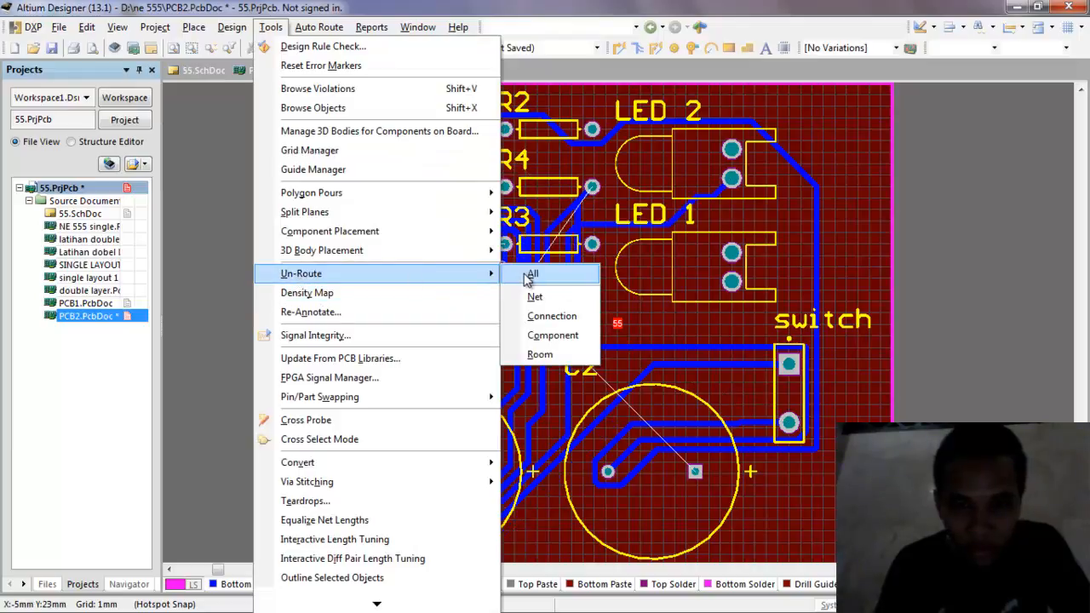
pyautogui.click(532, 274)
pyautogui.hotkey('ctrl', 'z')
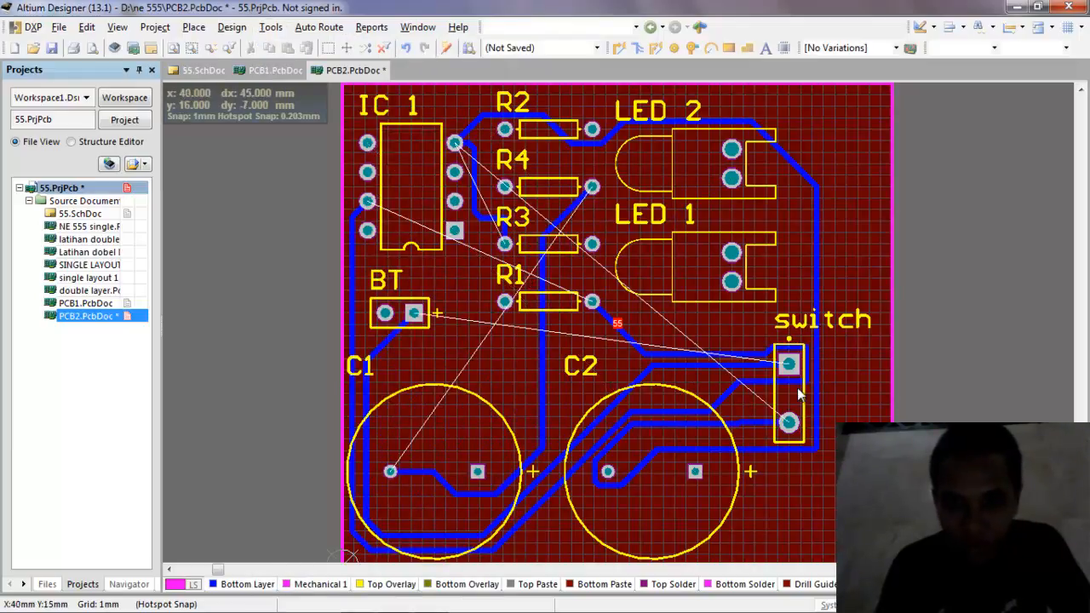
pyautogui.hotkey('ctrl', 'z')
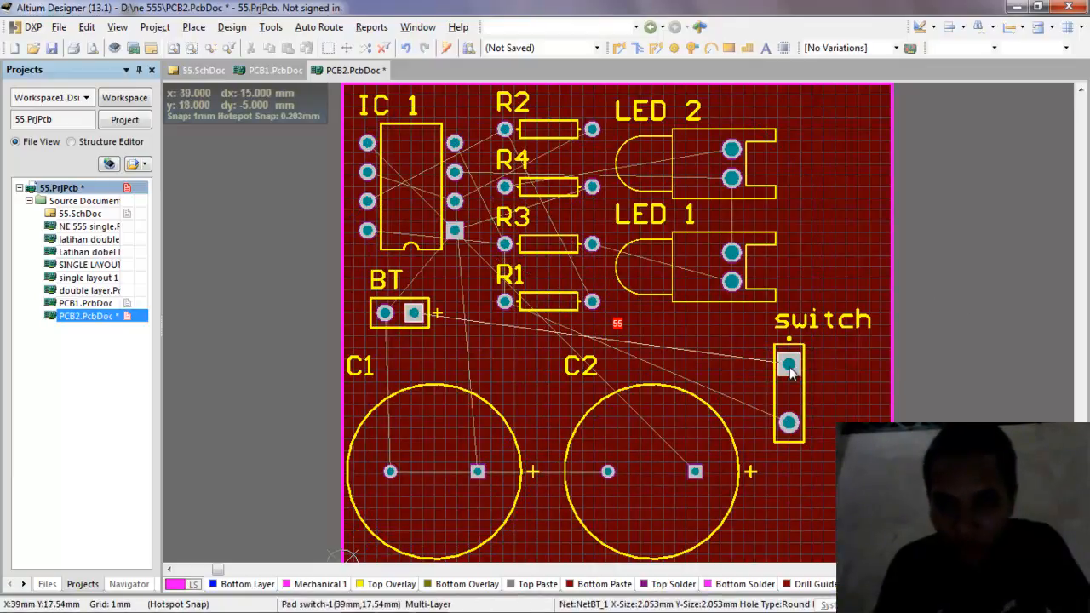
# Spread out the parts: shift the switch toward the board's right edge, R1 and R3 lower, R4 slightly left, and R2 up and left
pyautogui.moveTo(787, 387); pyautogui.dragTo(821, 376)
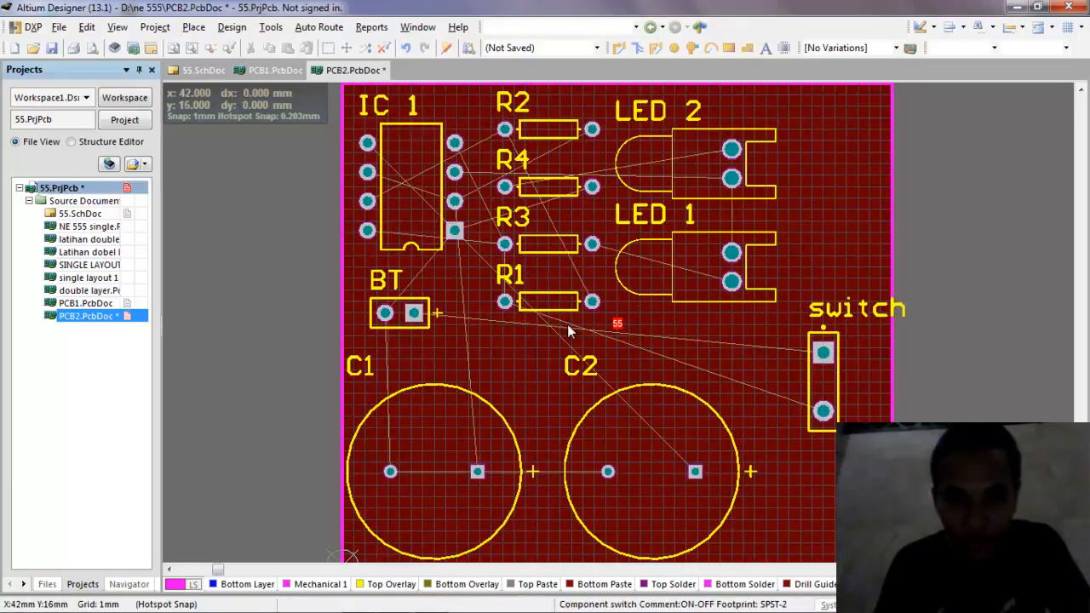
pyautogui.moveTo(557, 305); pyautogui.dragTo(532, 338)
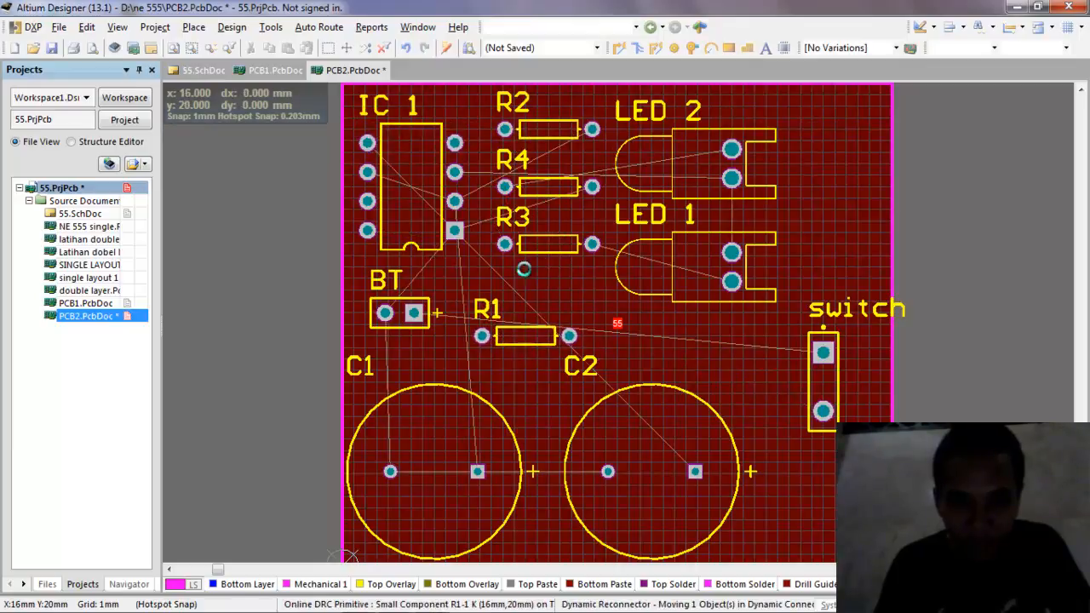
pyautogui.moveTo(543, 247); pyautogui.dragTo(543, 268)
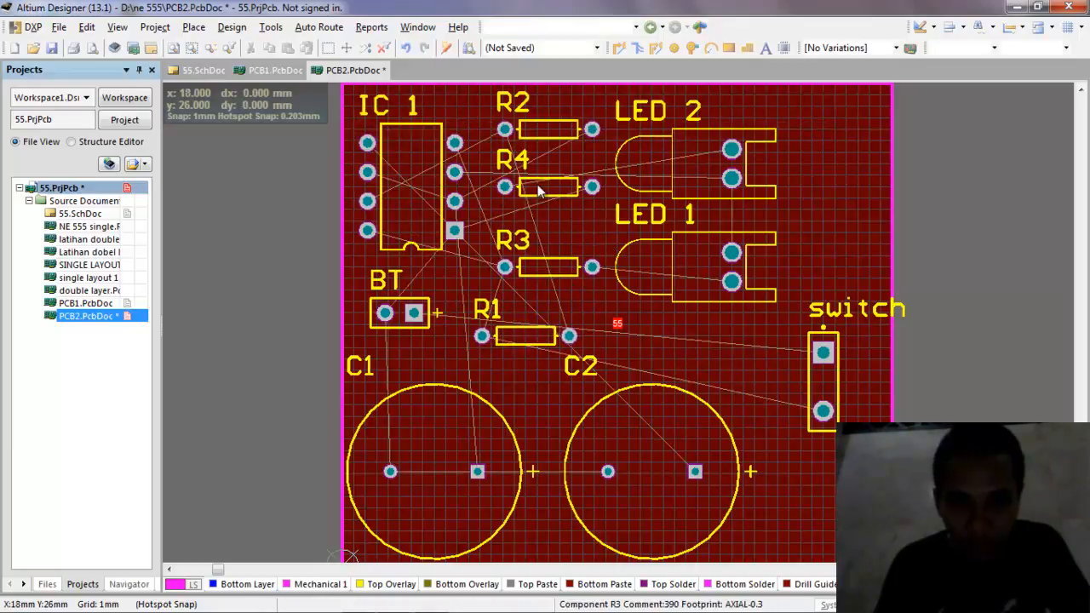
pyautogui.moveTo(545, 191); pyautogui.dragTo(542, 195)
pyautogui.moveTo(547, 134); pyautogui.dragTo(542, 123)
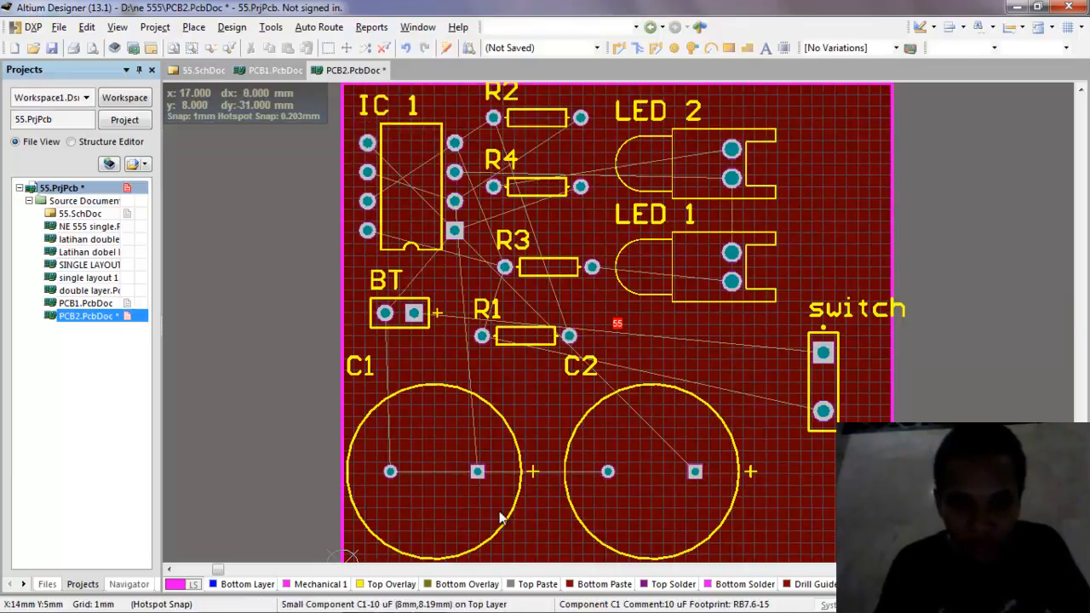
# Reposition the switch slightly lower and inward from the board's right edge, at about x 41 mm, y 14 mm
pyautogui.click(430, 604)
pyautogui.click(913, 350)
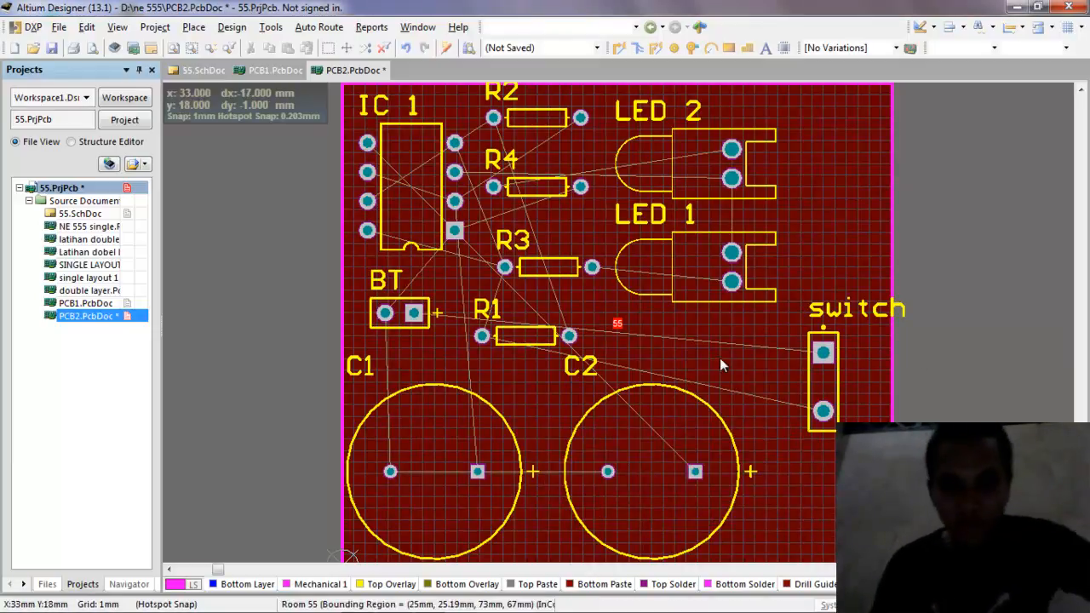
pyautogui.scroll(2, 708, 298)
pyautogui.moveTo(832, 445); pyautogui.dragTo(821, 471)
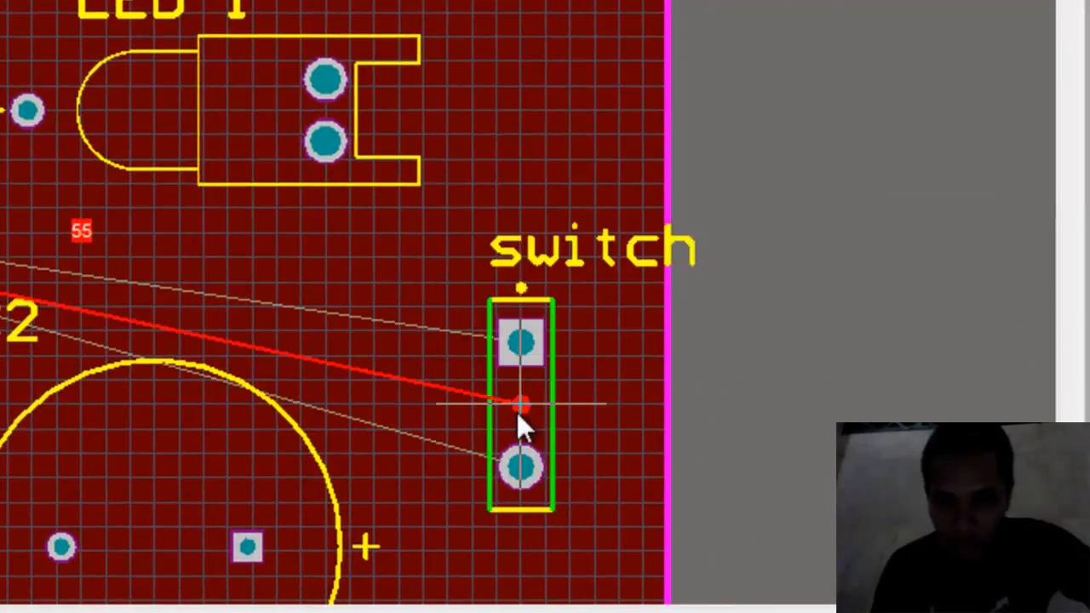
pyautogui.moveTo(519, 410)
pyautogui.mouseDown()
pyautogui.moveTo(475, 424)
pyautogui.moveTo(458, 402)
pyautogui.moveTo(479, 395)
pyautogui.moveTo(482, 373)
pyautogui.moveTo(531, 357)
pyautogui.moveTo(505, 356)
pyautogui.moveTo(505, 383)
pyautogui.moveTo(503, 105)
pyautogui.moveTo(520, 194)
pyautogui.moveTo(535, 182)
pyautogui.moveTo(572, 284)
pyautogui.moveTo(552, 298)
pyautogui.moveTo(581, 371)
pyautogui.moveTo(482, 357)
pyautogui.moveTo(490, 330)
pyautogui.moveTo(403, 329)
pyautogui.moveTo(538, 405)
pyautogui.moveTo(474, 375)
pyautogui.moveTo(467, 354)
pyautogui.moveTo(486, 378)
pyautogui.moveTo(492, 417)
pyautogui.mouseUp()
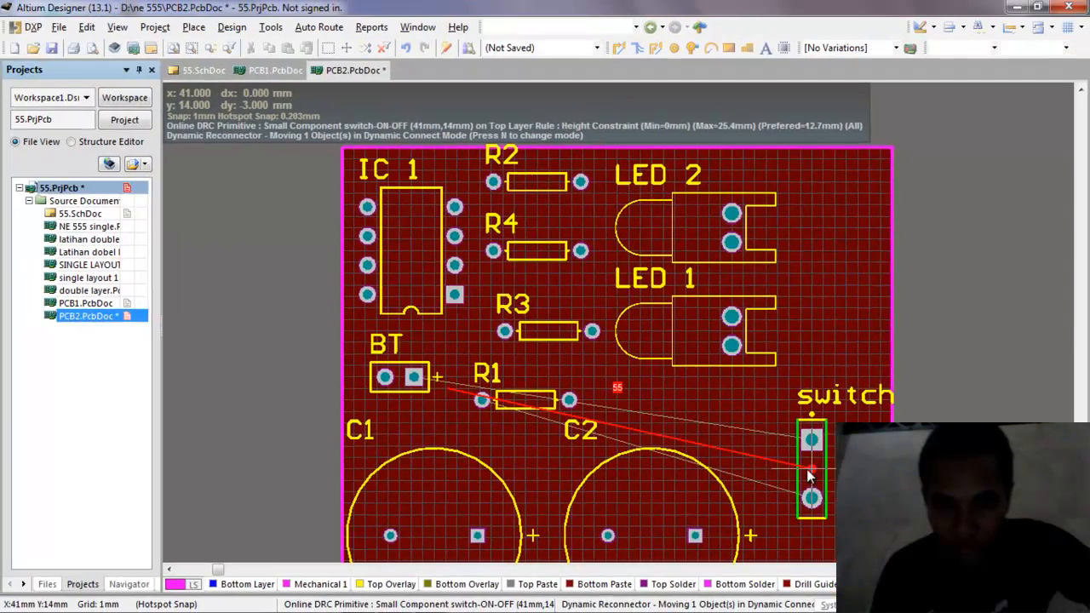
pyautogui.moveTo(809, 477); pyautogui.dragTo(809, 477)
# Autoroute the rearranged board with the Default 2 Layer Board strategy, dismiss the messages and inspect the resulting tracks
pyautogui.click(318, 27)
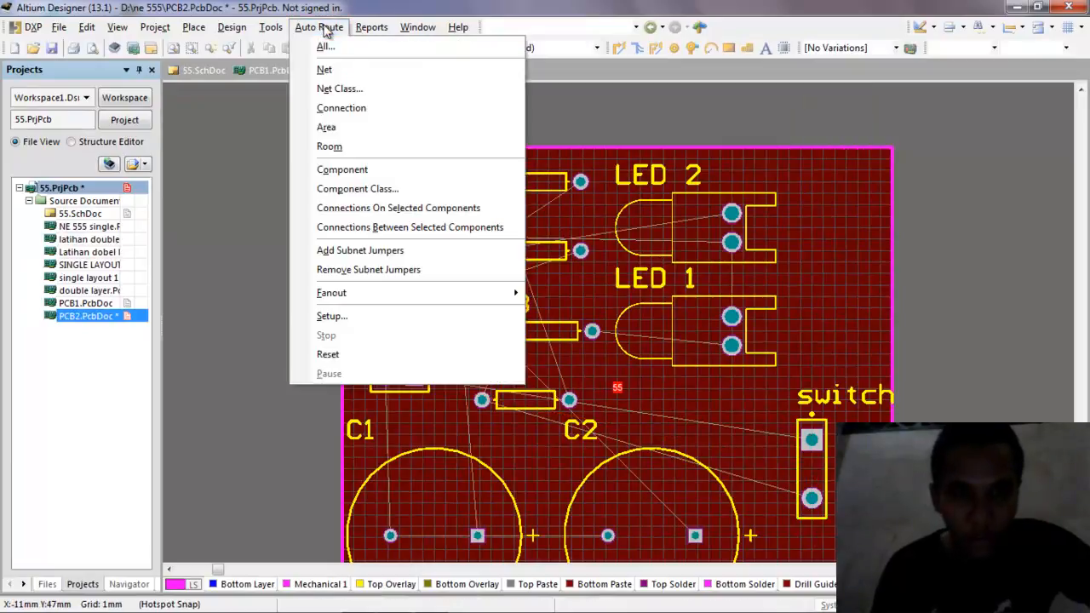
pyautogui.click(337, 46)
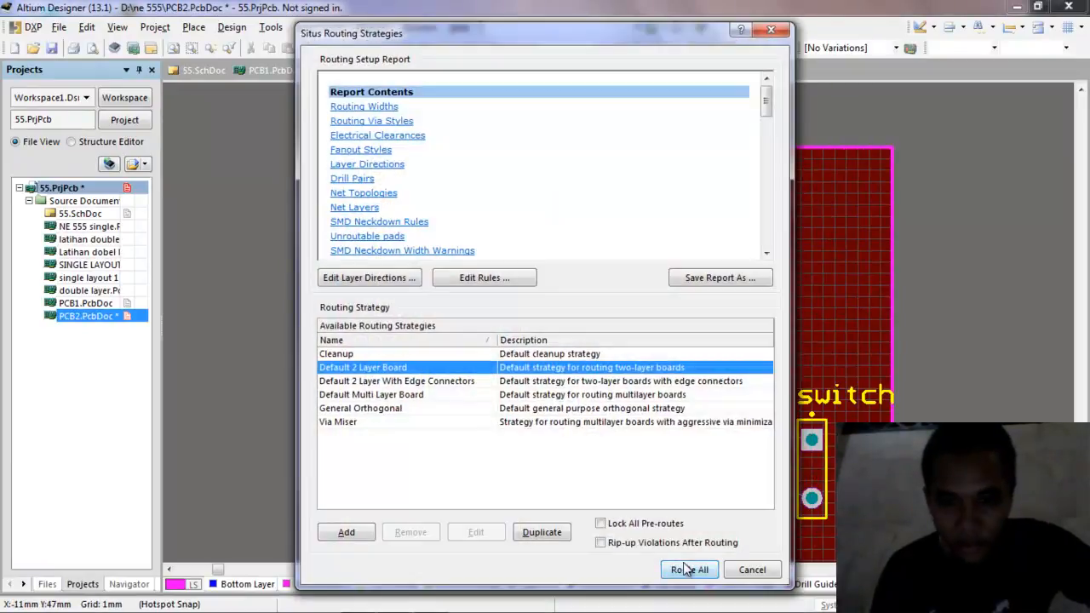
pyautogui.click(691, 569)
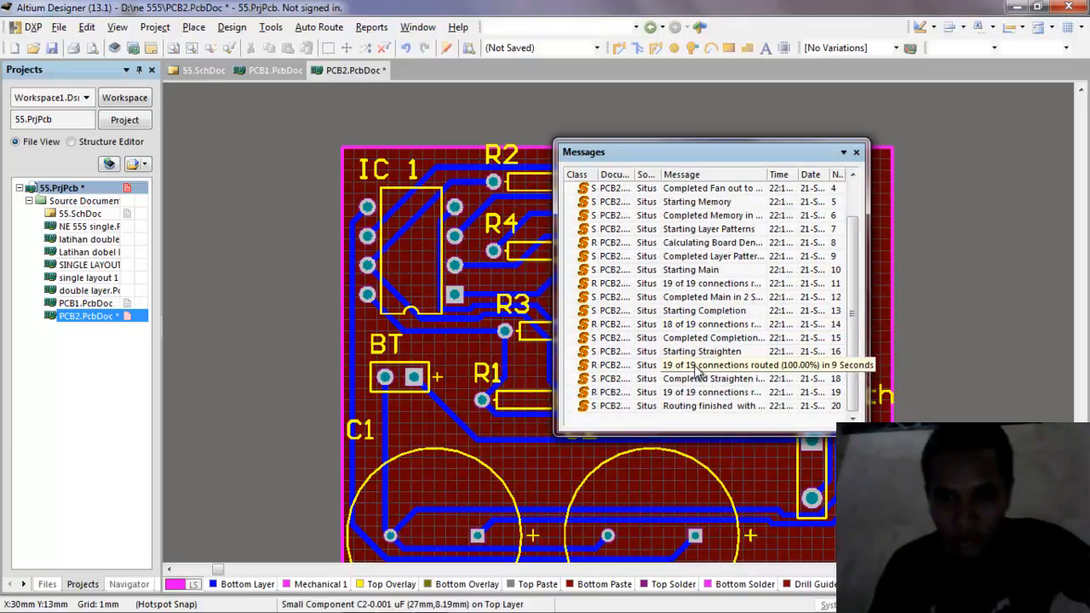
pyautogui.click(856, 152)
pyautogui.scroll(-3, 967, 221)
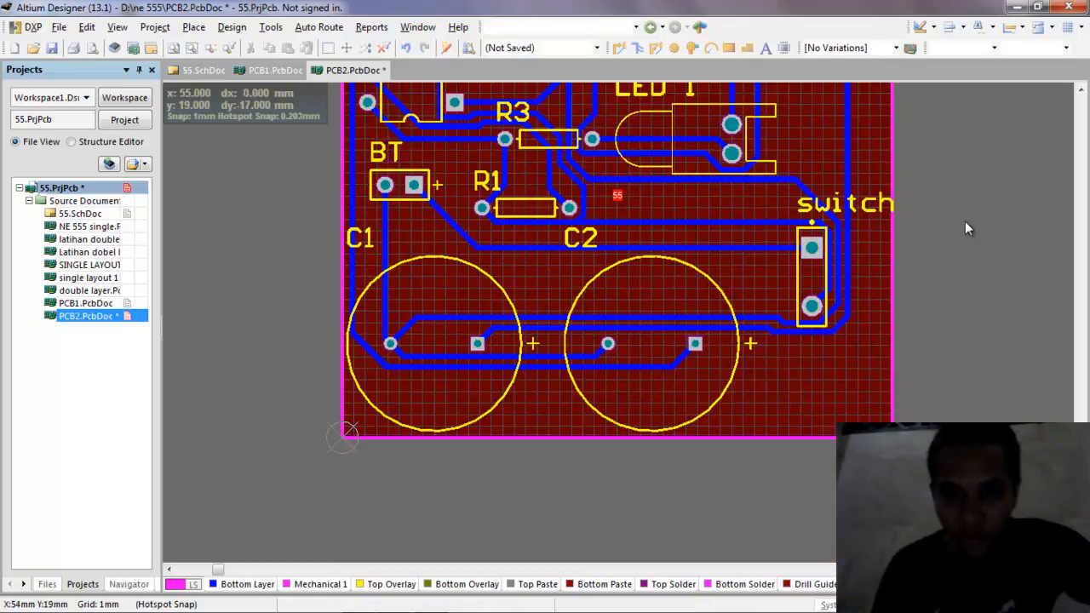
pyautogui.scroll(2, 775, 257)
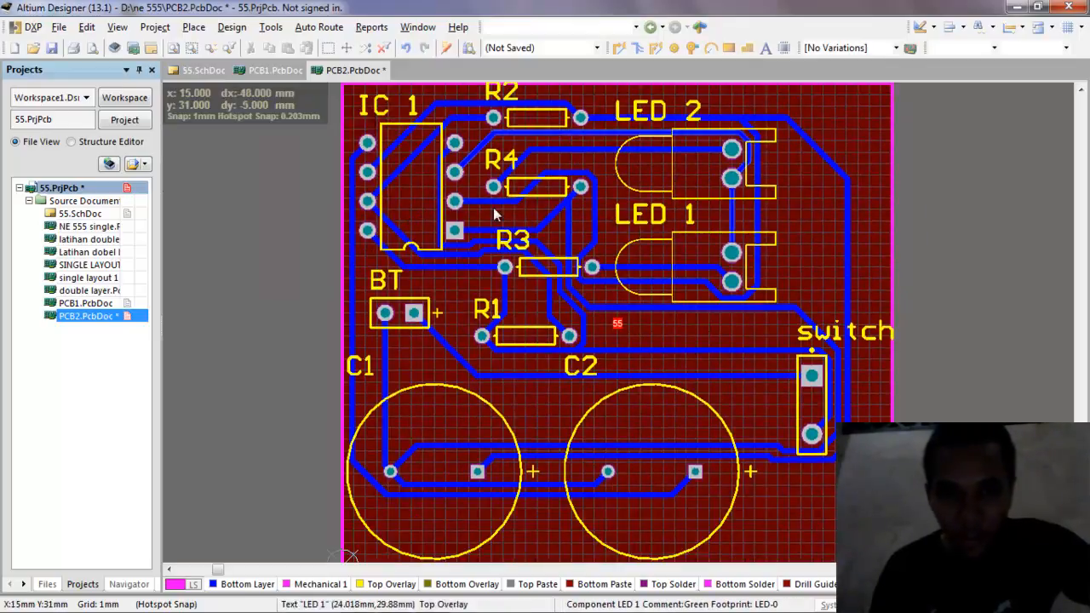
pyautogui.scroll(1, 647, 246)
pyautogui.scroll(-2, 622, 252)
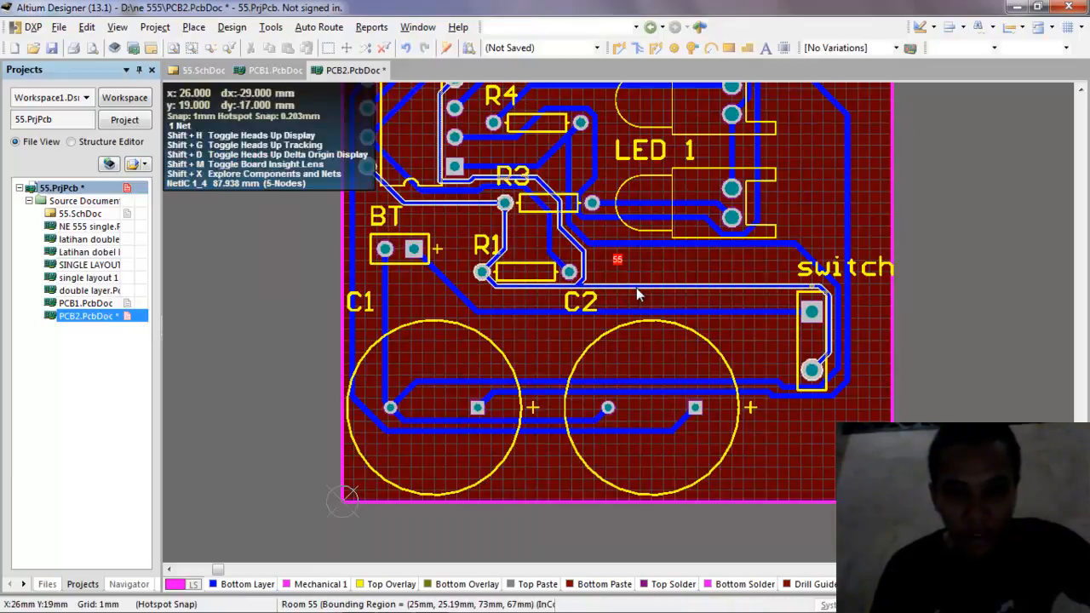
pyautogui.scroll(1, 522, 191)
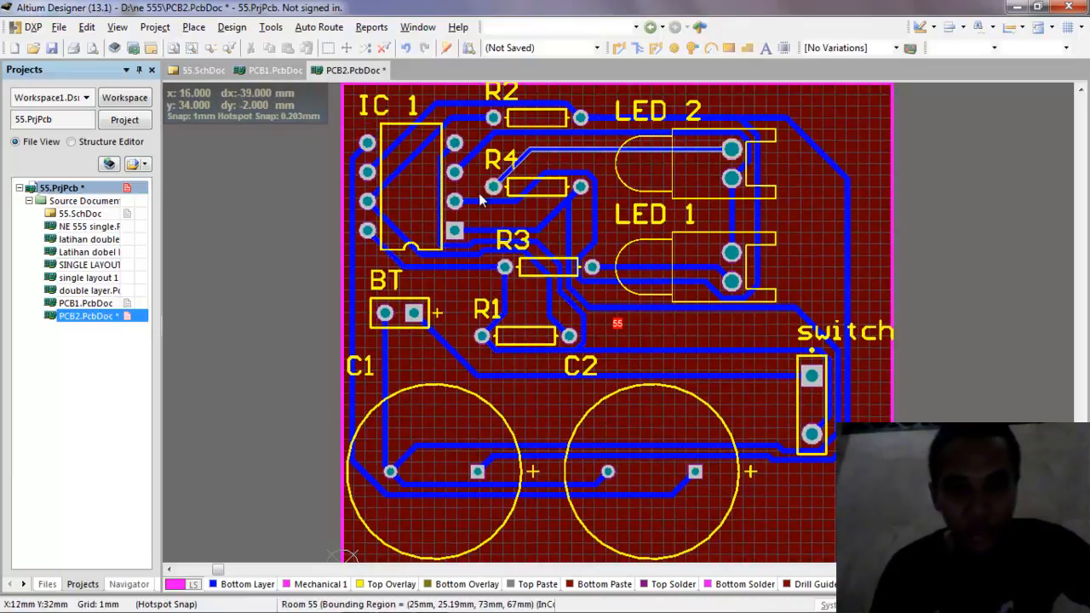
pyautogui.scroll(-1, 522, 191)
pyautogui.scroll(1, 412, 312)
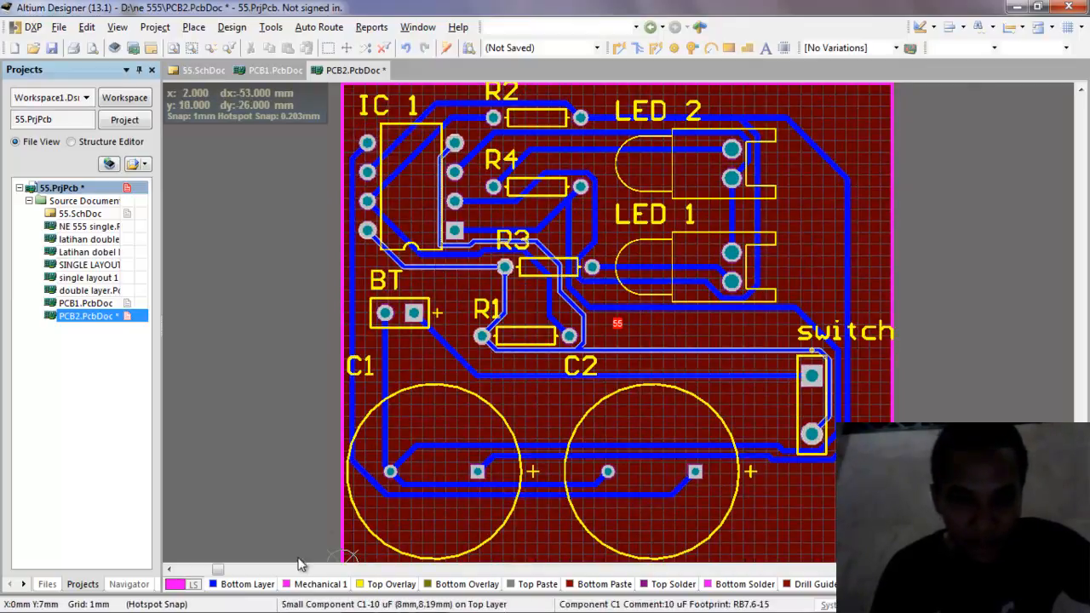
# Interactively reroute the Bottom Layer track from IC 1's upper-left pad along the board's left edge to C2's positive pad with square corners
pyautogui.click(247, 584)
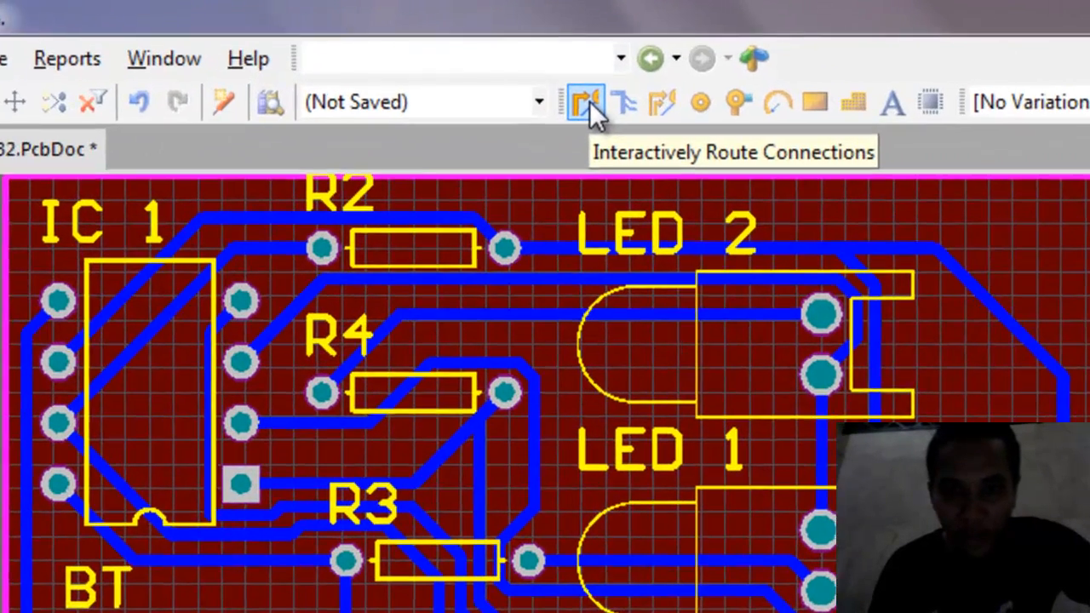
pyautogui.click(619, 50)
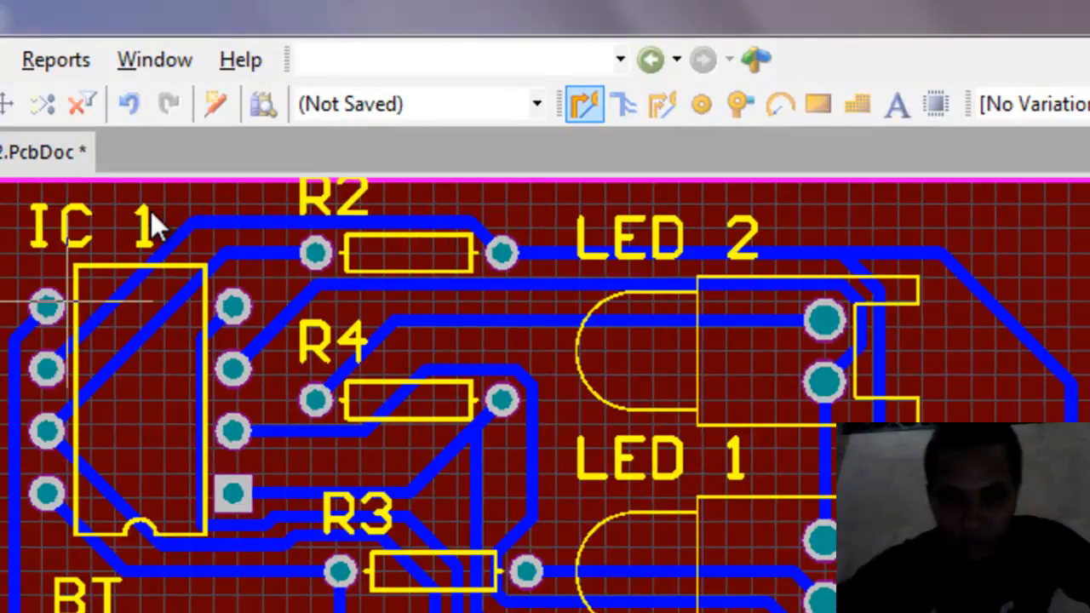
pyautogui.press('pageup')
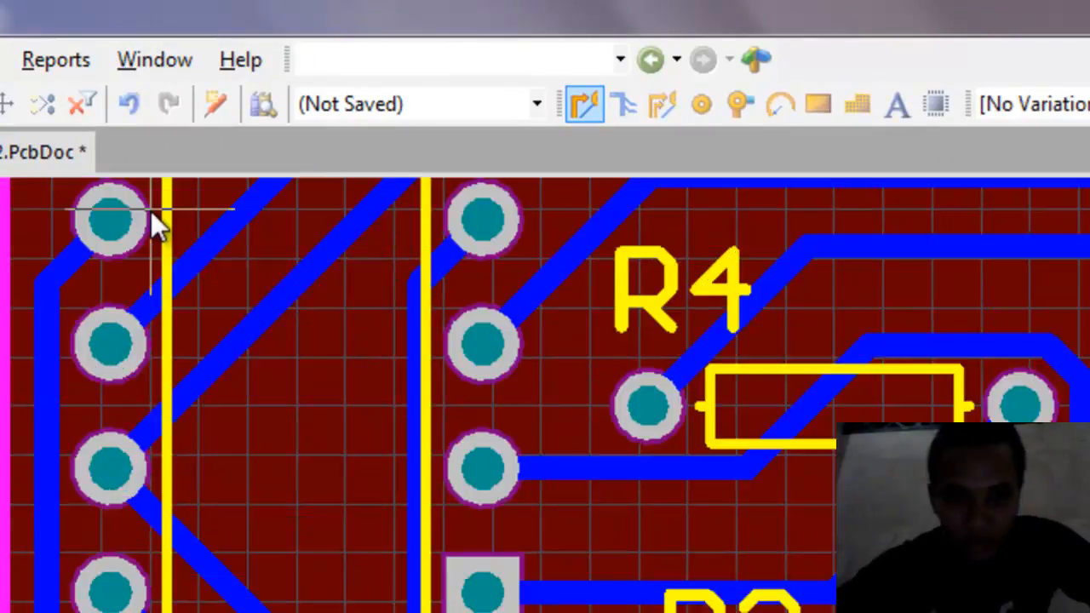
pyautogui.click(110, 223)
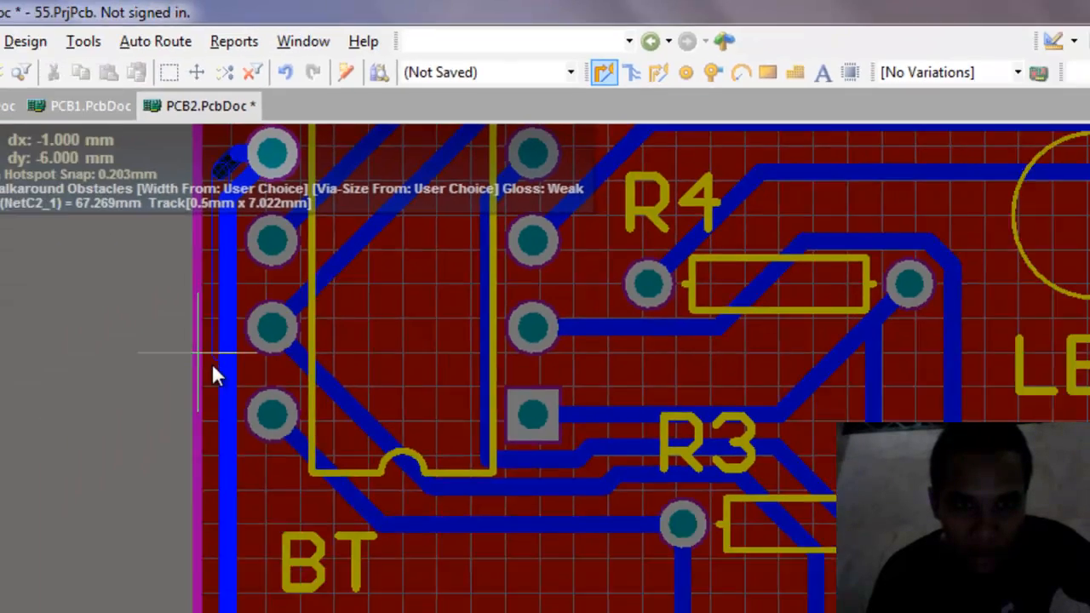
pyautogui.scroll(-6, 29, 530)
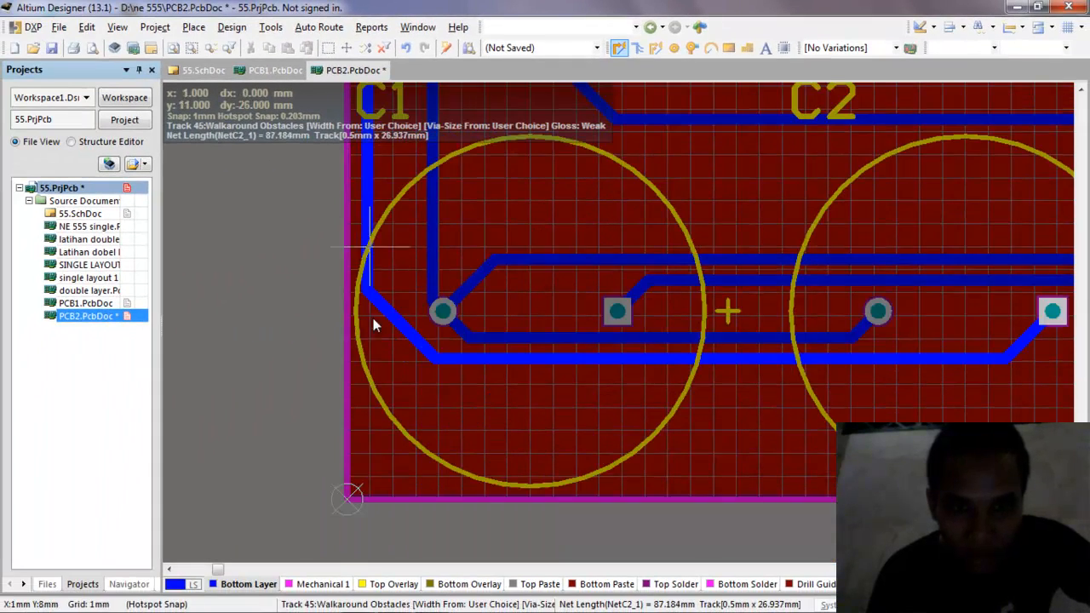
pyautogui.scroll(-3, 366, 361)
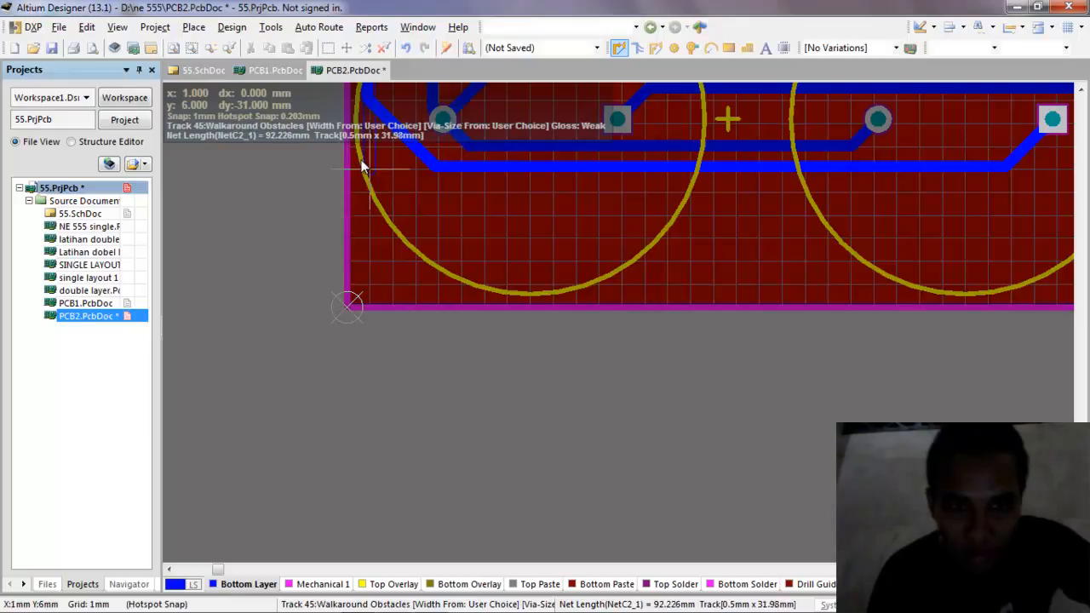
pyautogui.scroll(3, 365, 166)
pyautogui.scroll(-3, 365, 170)
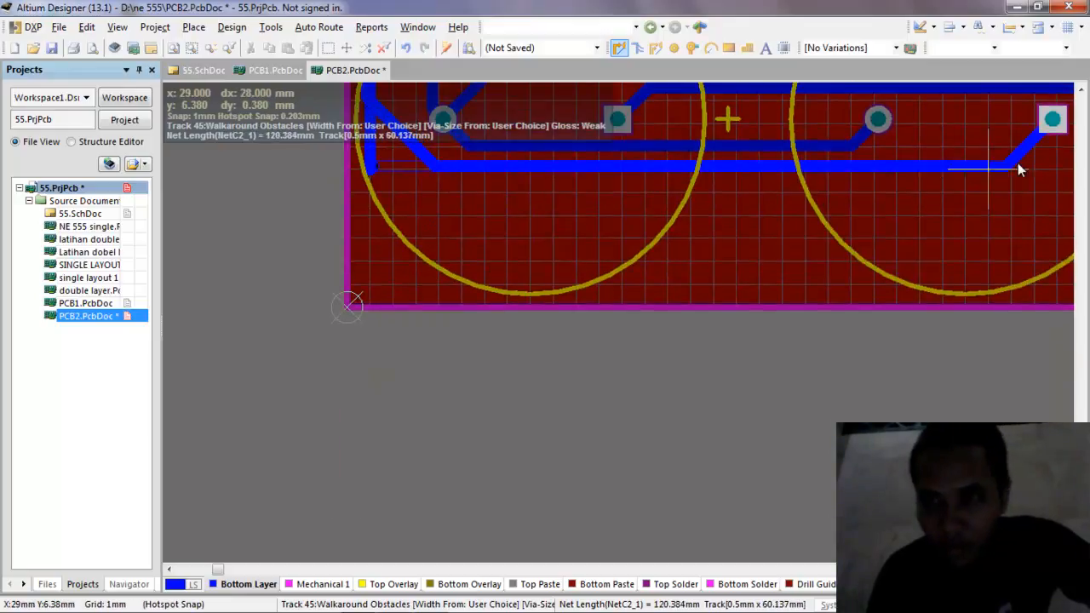
pyautogui.click(1054, 169)
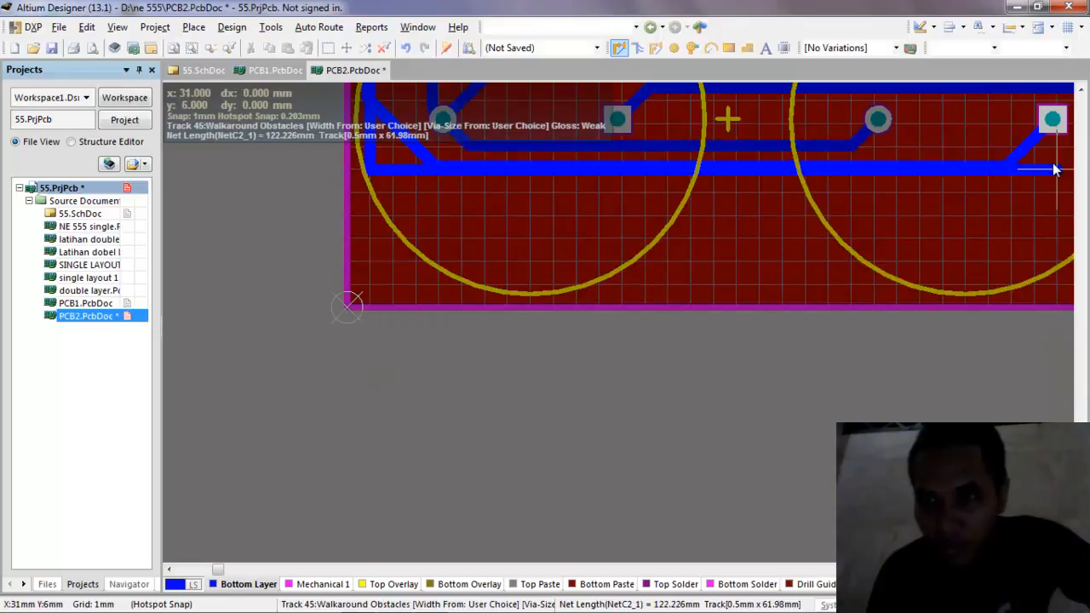
pyautogui.rightClick(1053, 120)
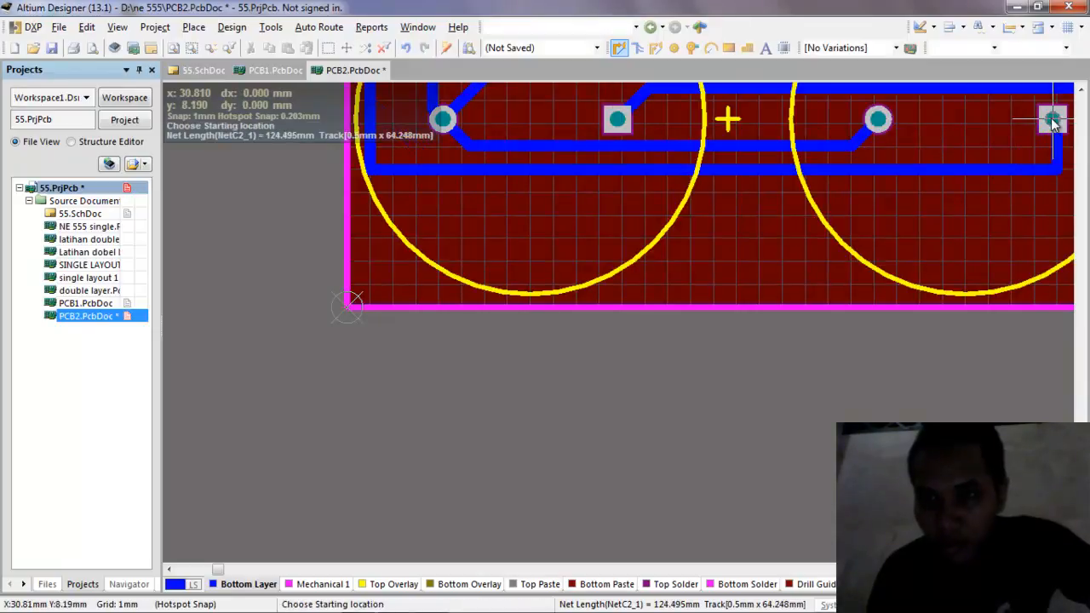
# Set up a solid copper polygon pour on the Bottom Layer with No Net
pyautogui.scroll(1, 985, 147)
pyautogui.keyDown('ctrl'); pyautogui.scroll(-2, 968, 147); pyautogui.keyUp('ctrl')
pyautogui.scroll(5, 968, 147)
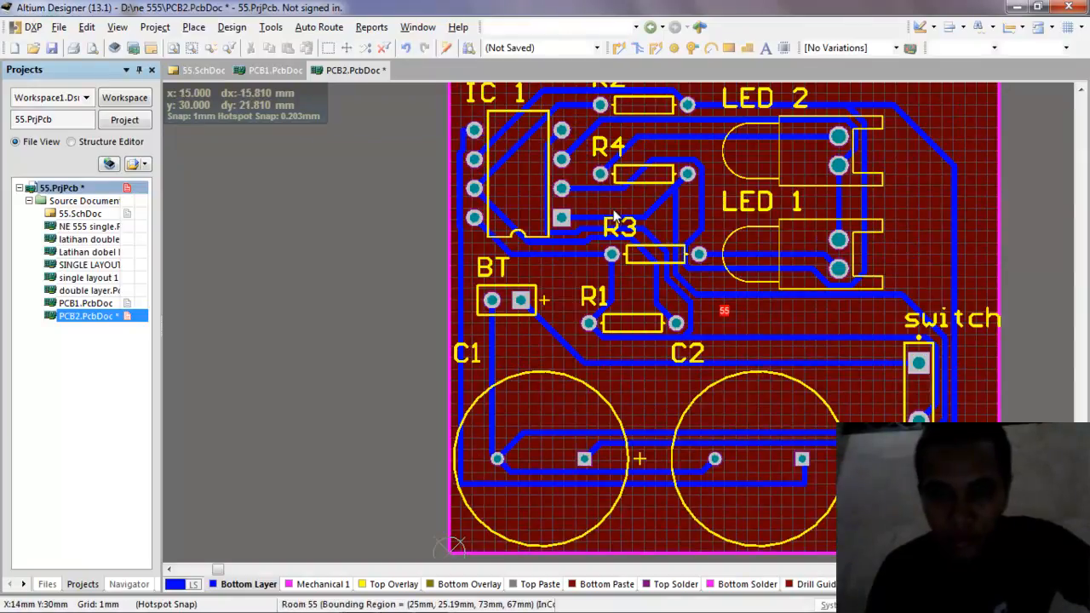
pyautogui.scroll(1, 553, 187)
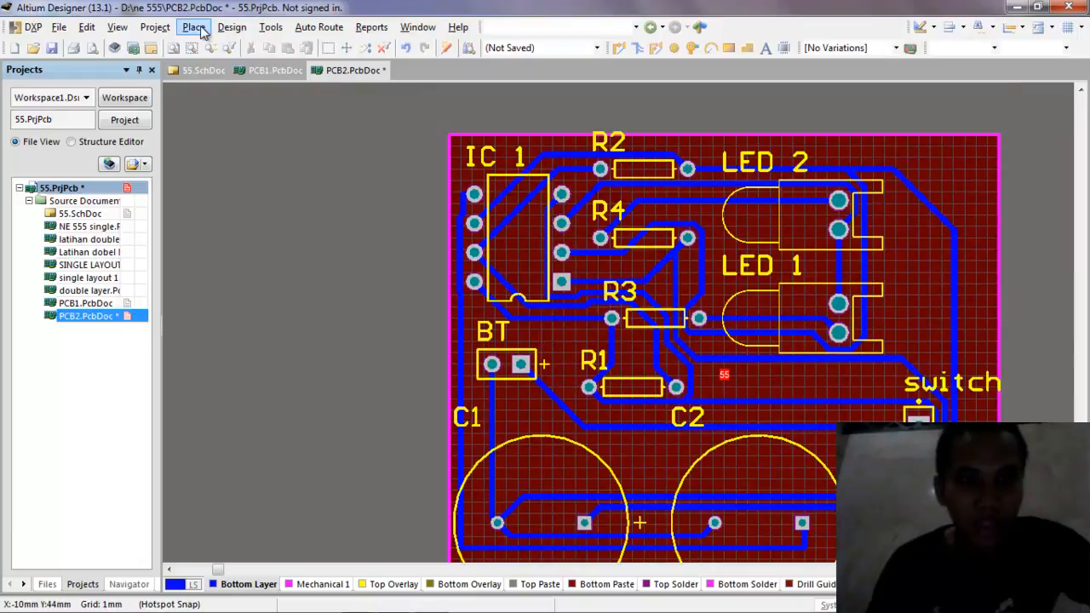
pyautogui.scroll(-3, 484, 127)
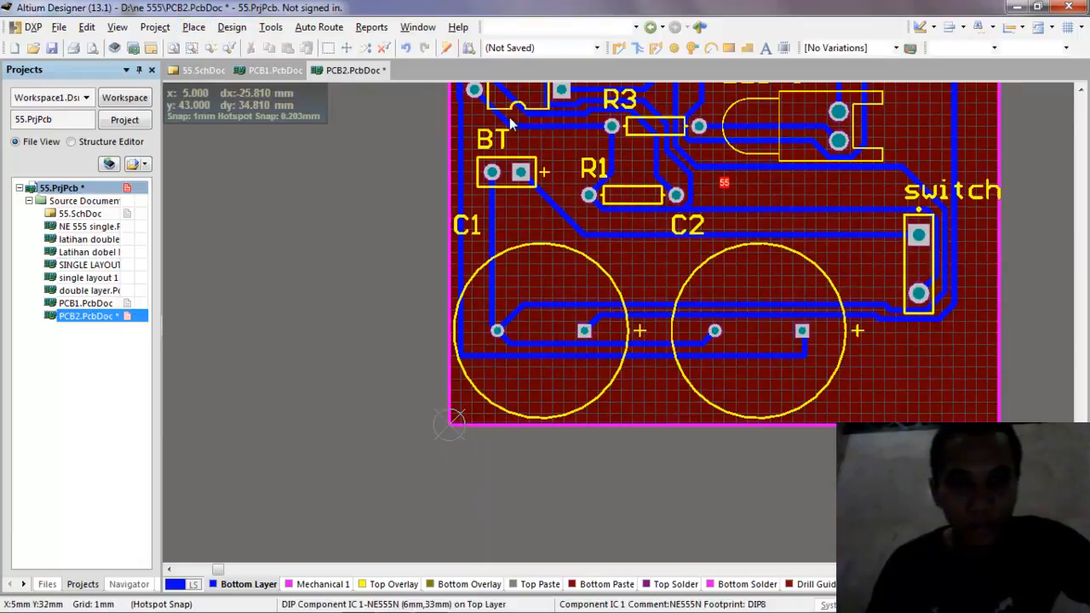
pyautogui.click(194, 28)
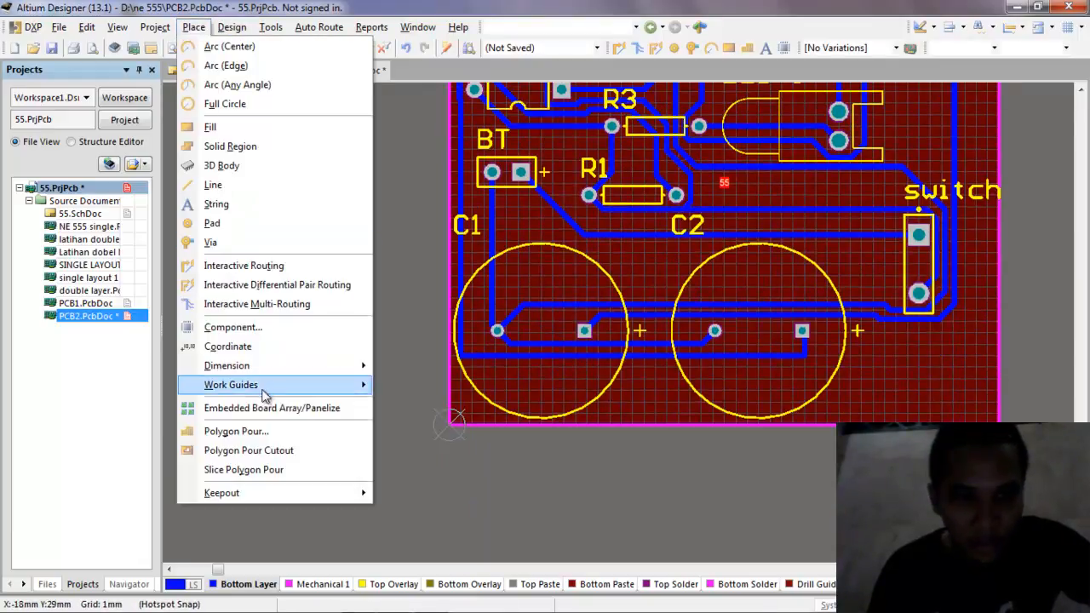
pyautogui.click(241, 432)
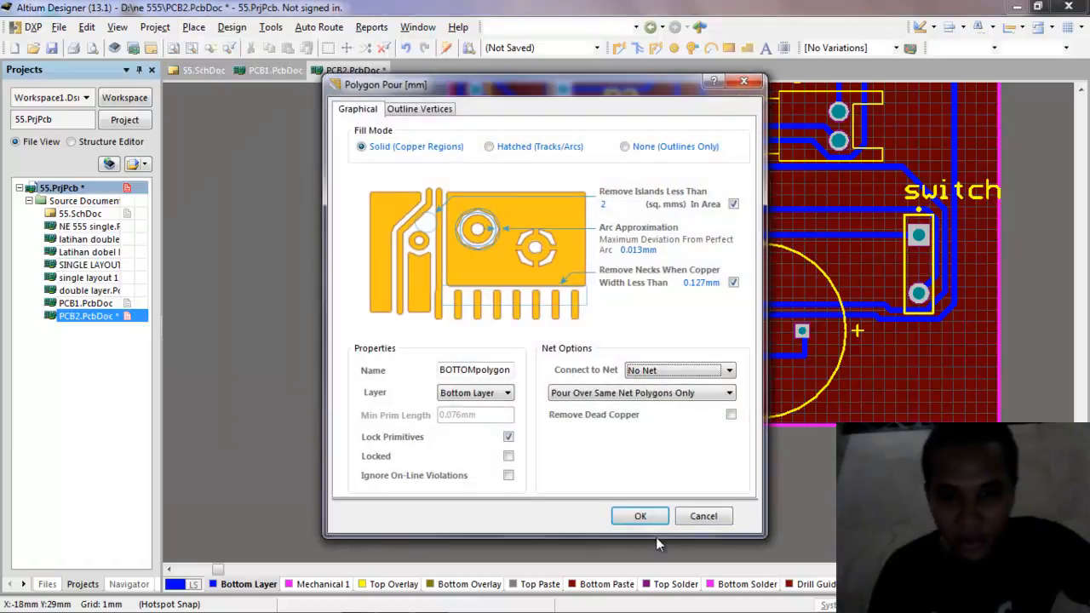
pyautogui.click(488, 394)
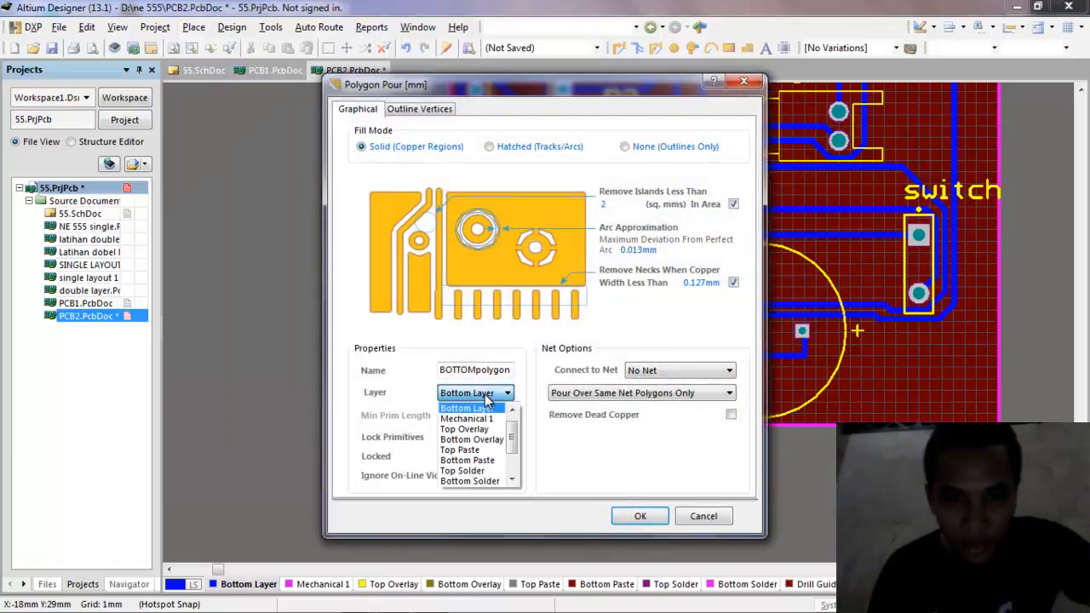
pyautogui.click(477, 409)
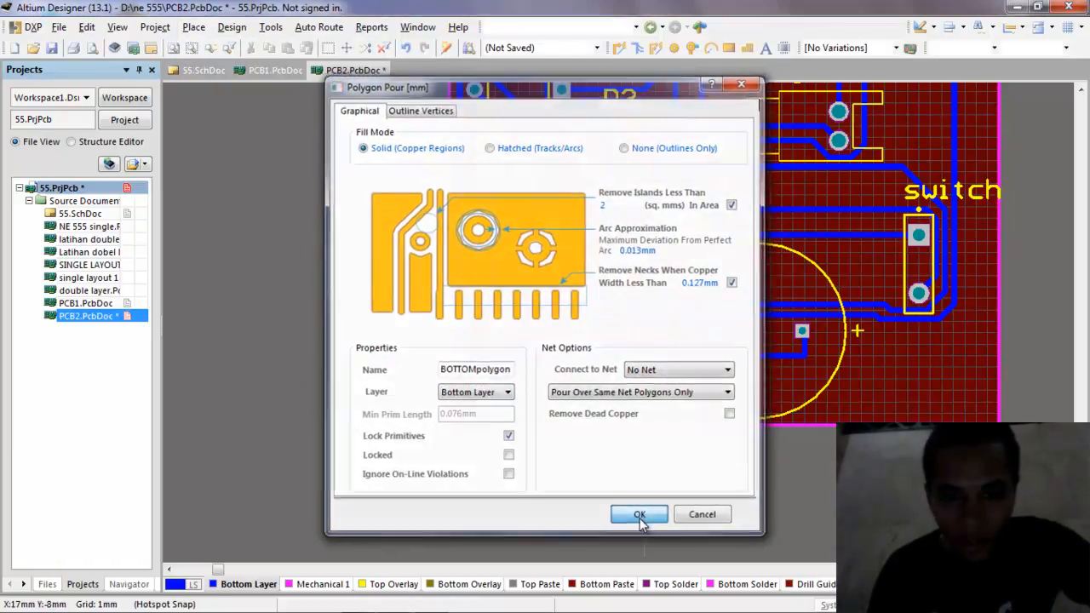
pyautogui.click(640, 517)
# Outline the polygon pour through the four corners of the 48 × 42 mm board and finish it
pyautogui.scroll(3, 471, 275)
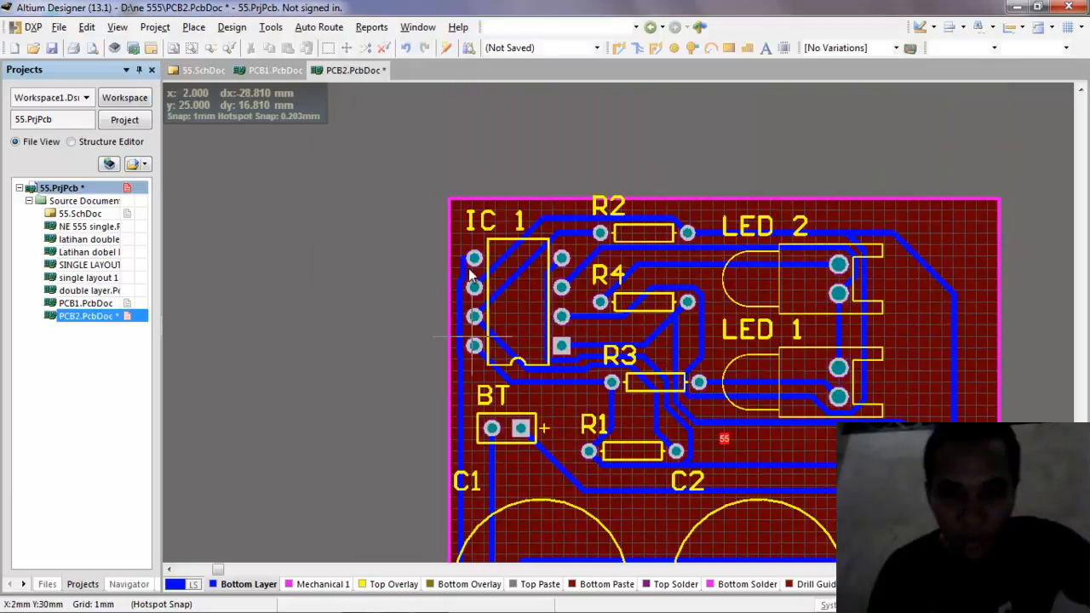
pyautogui.click(451, 199)
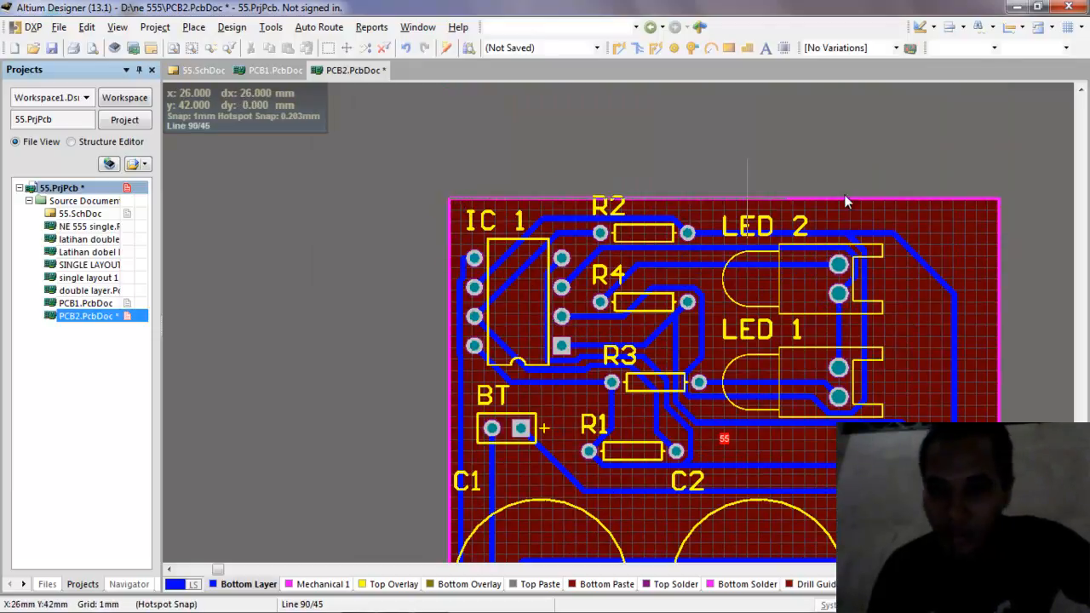
pyautogui.click(999, 198)
pyautogui.scroll(-4, 998, 197)
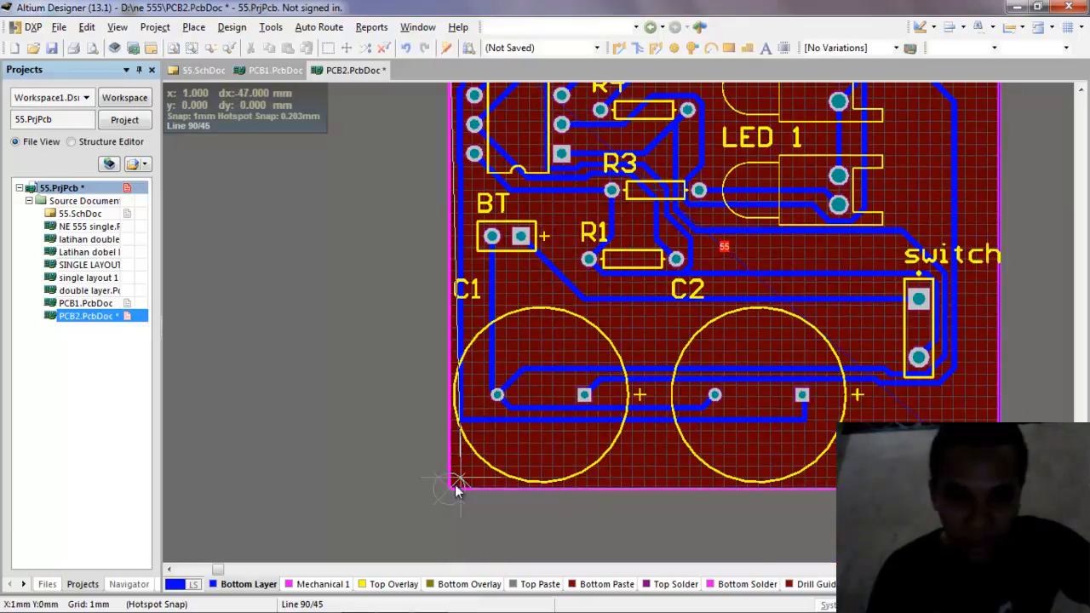
pyautogui.click(452, 491)
pyautogui.scroll(3, 452, 491)
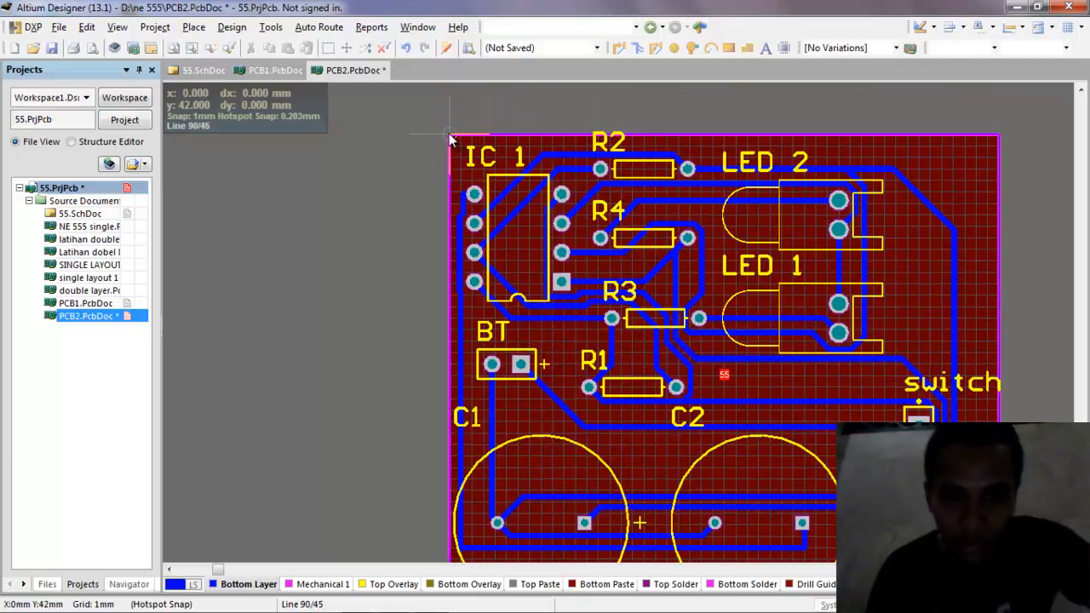
pyautogui.click(451, 140)
pyautogui.rightClick(452, 140)
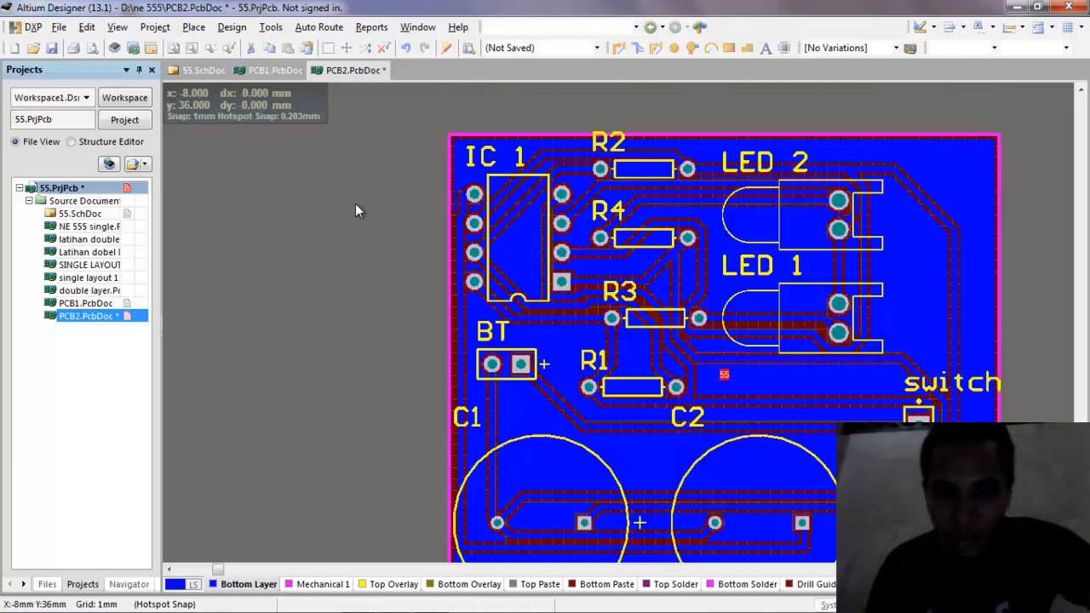
# Create a clearance rule for BOTTOMpolygon in the Polygon Manager with a minimum clearance of 0.25 mm against all objects
pyautogui.scroll(-3, 724, 244)
pyautogui.scroll(2, 744, 245)
pyautogui.scroll(1, 744, 244)
pyautogui.scroll(-1, 740, 239)
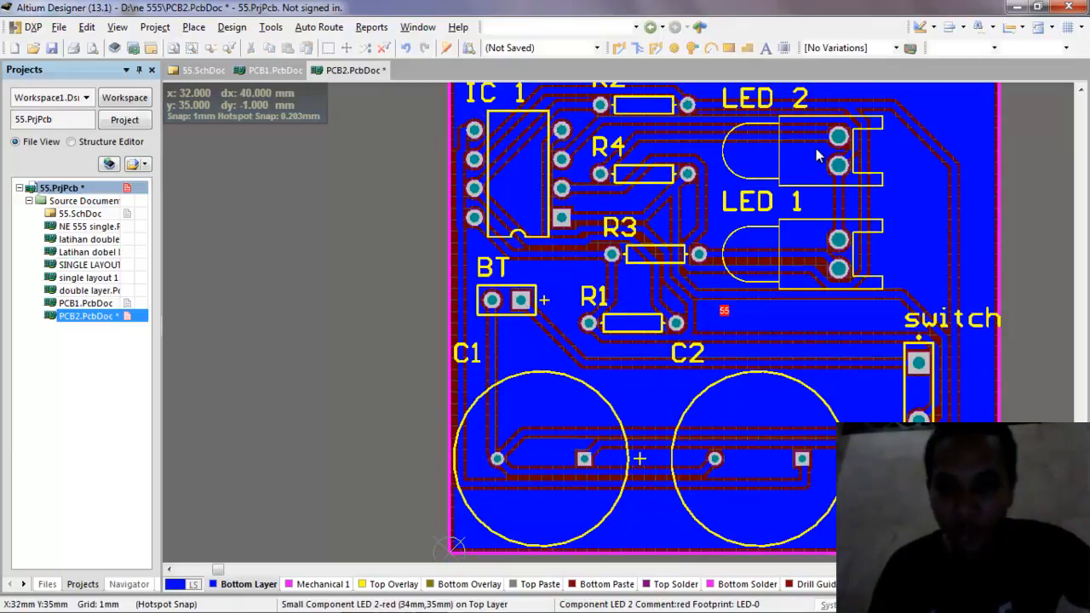
pyautogui.scroll(1, 949, 197)
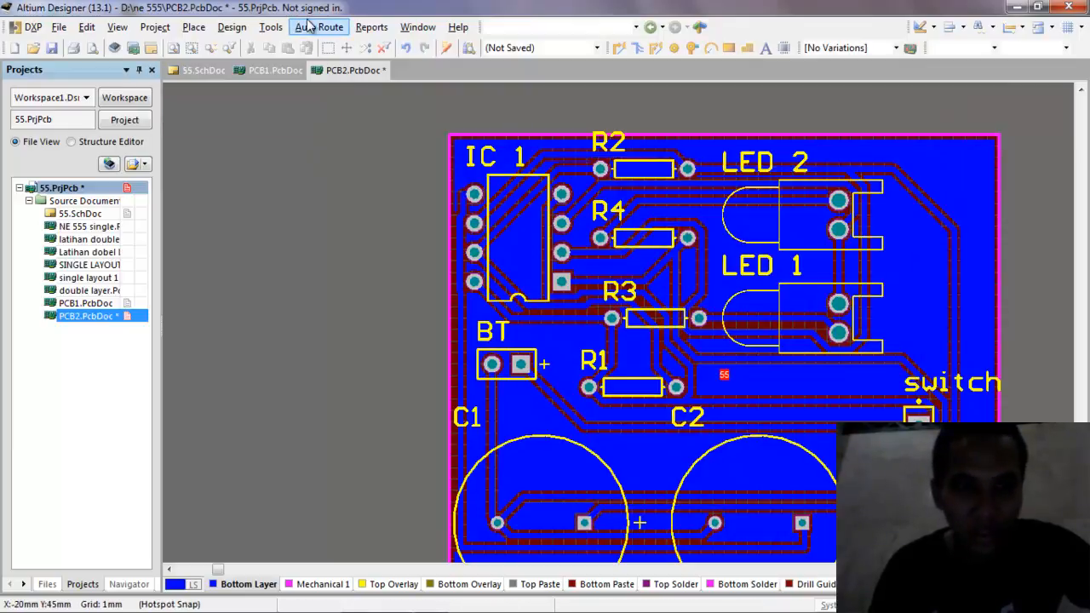
pyautogui.click(266, 29)
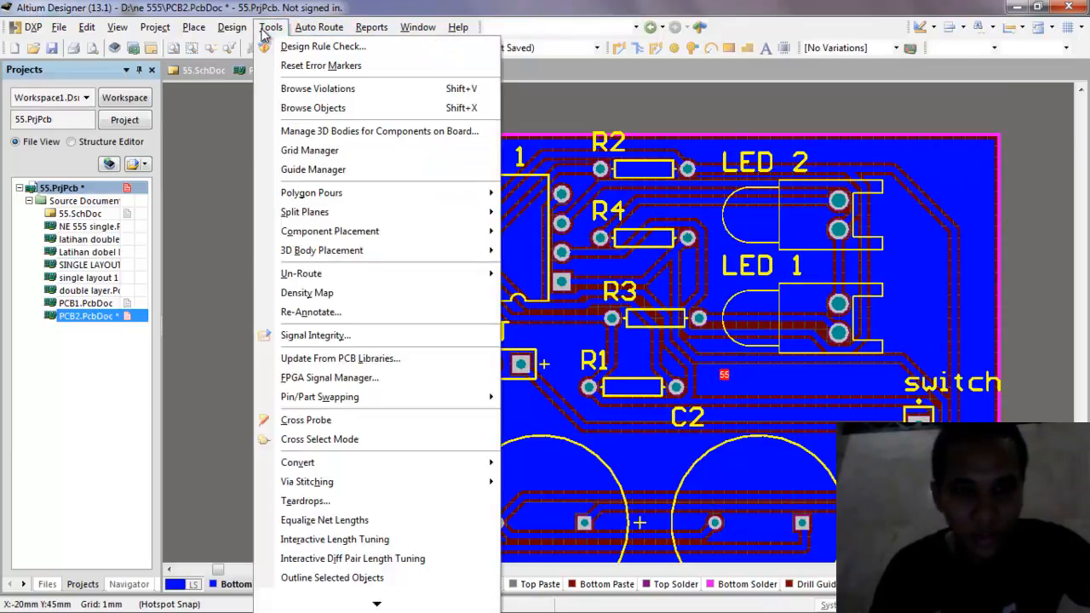
pyautogui.moveTo(486, 194)
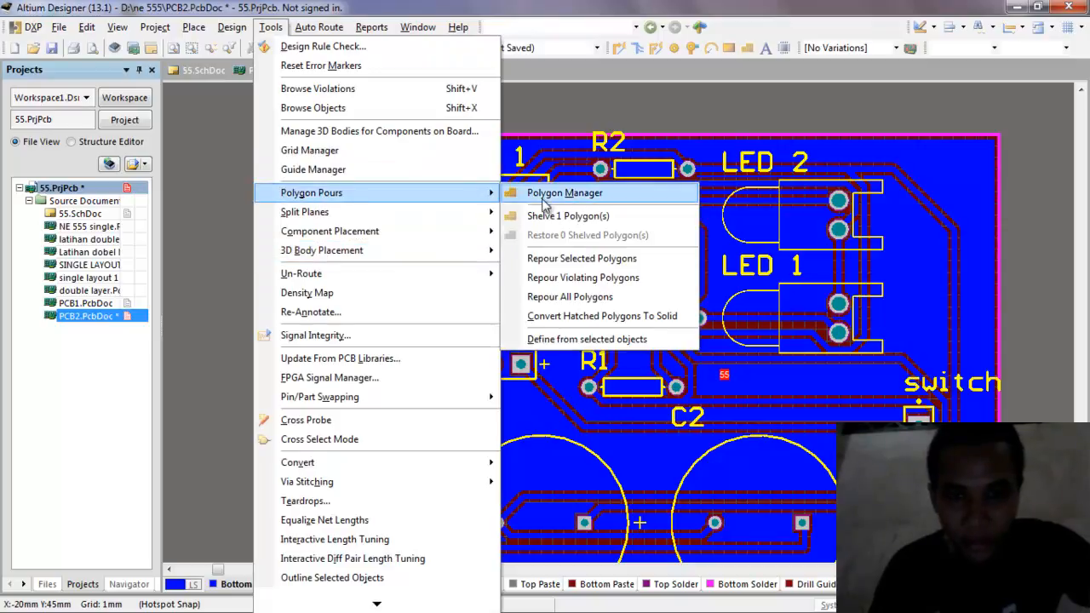
pyautogui.click(519, 194)
pyautogui.click(403, 256)
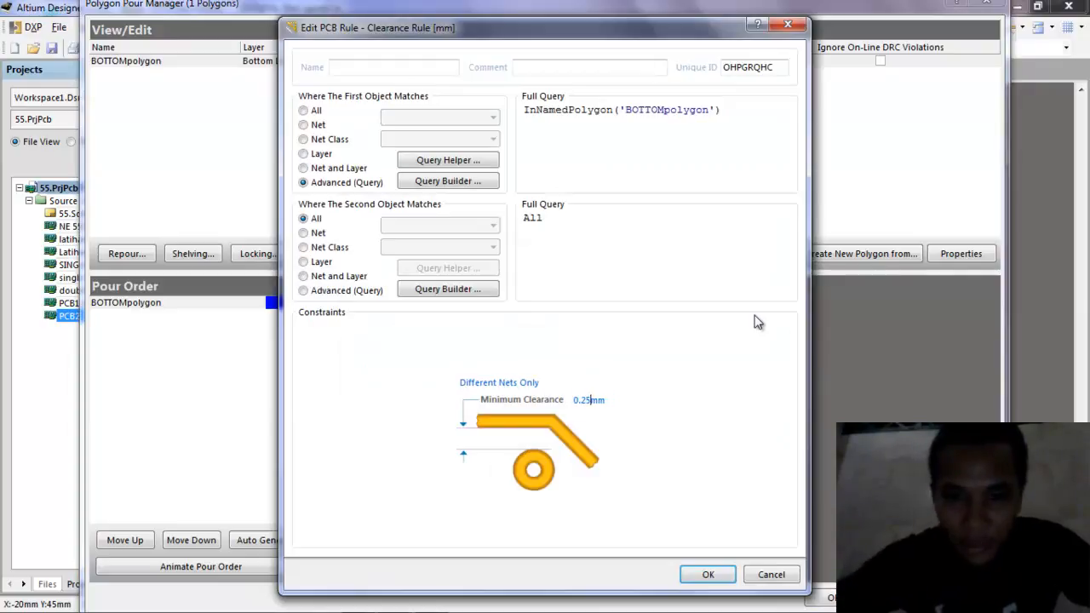
pyautogui.press('Return')
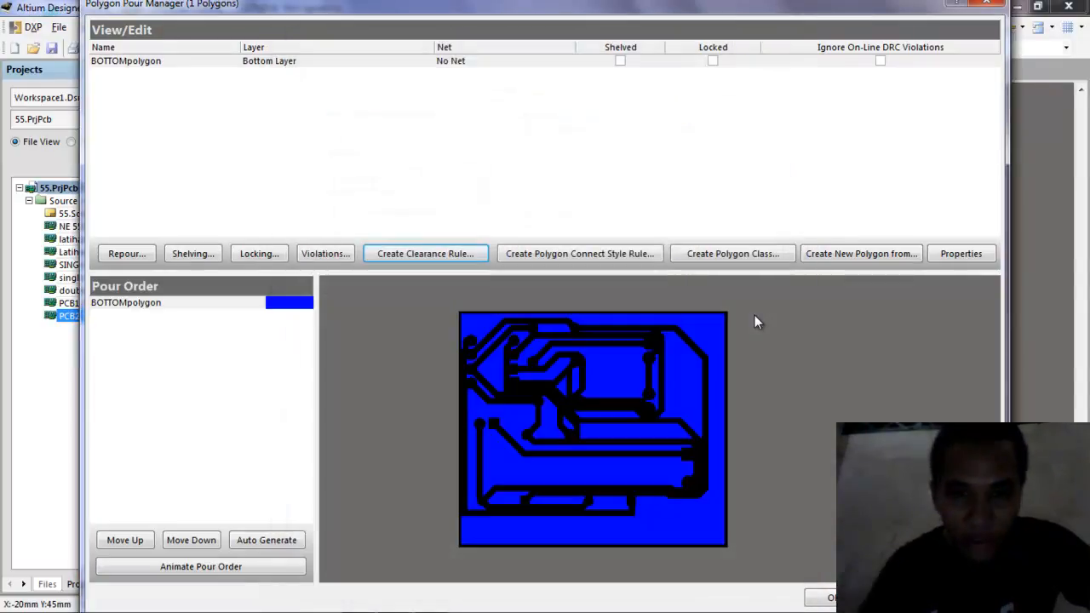
pyautogui.click(825, 599)
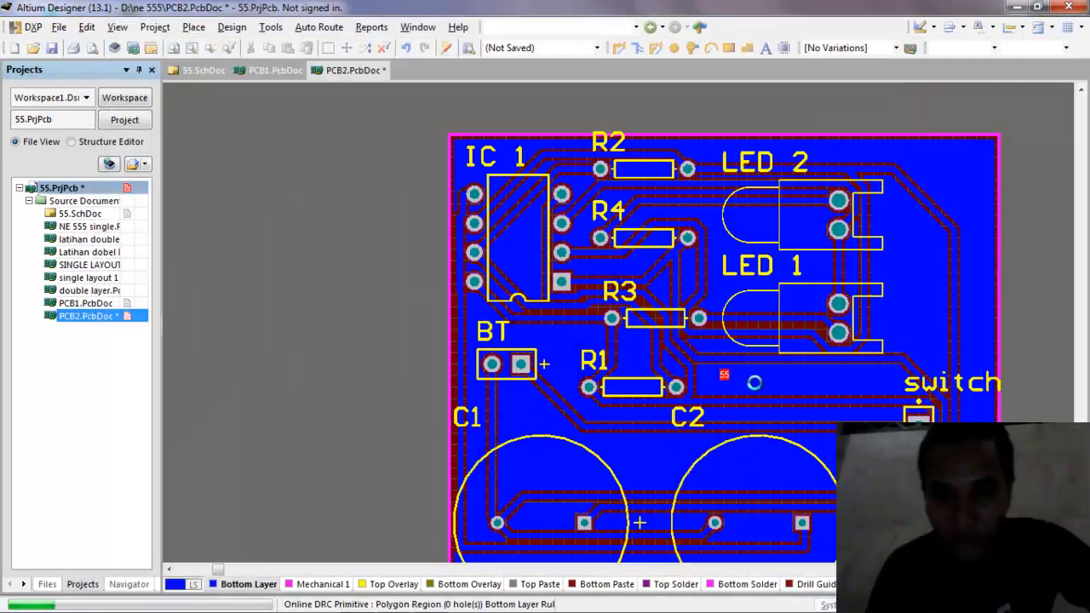
# Repour all polygons on the board so the Bottom Layer copper follows its clearance rule
pyautogui.scroll(-3, 767, 281)
pyautogui.scroll(2, 769, 284)
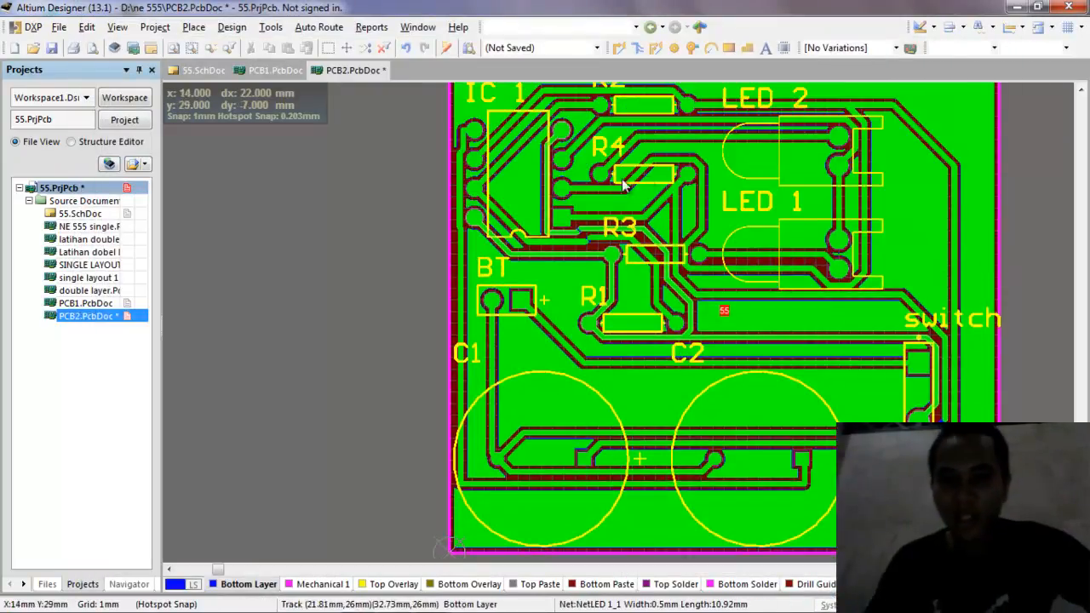
pyautogui.scroll(2, 738, 202)
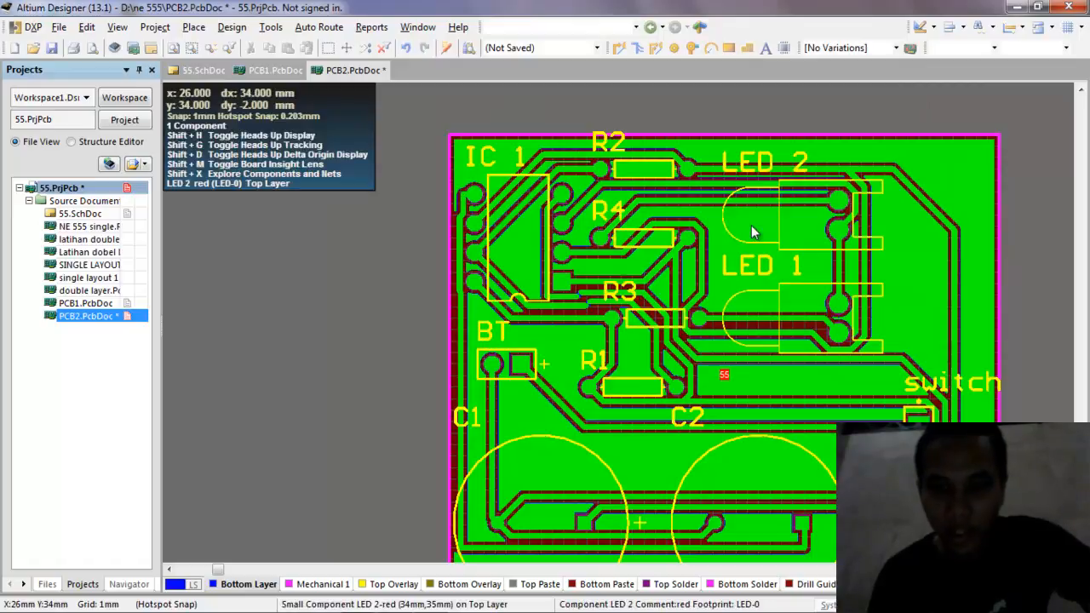
pyautogui.rightClick(752, 232)
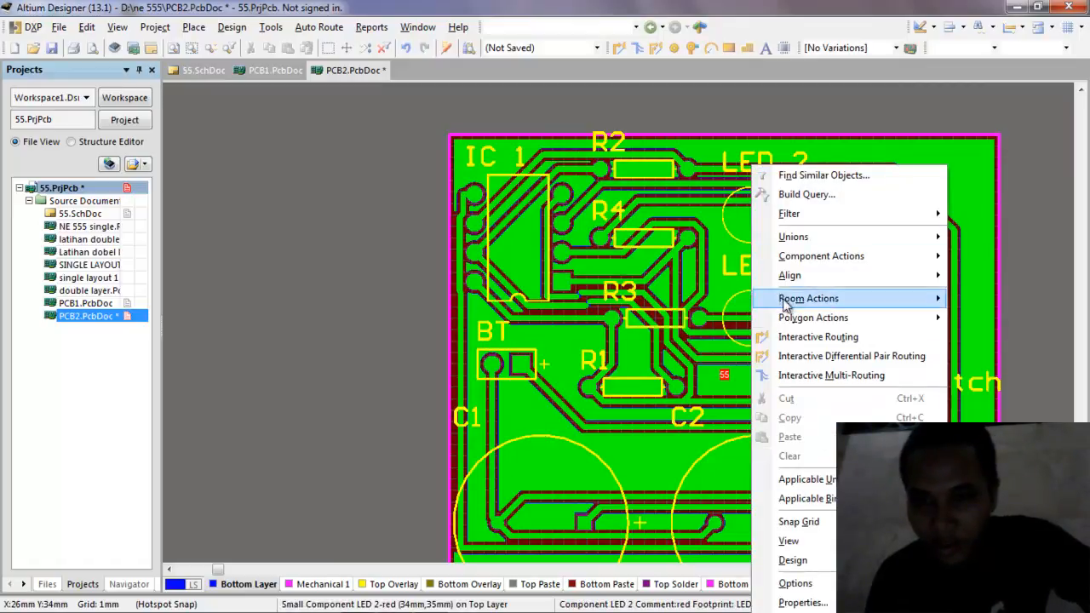
pyautogui.moveTo(816, 321)
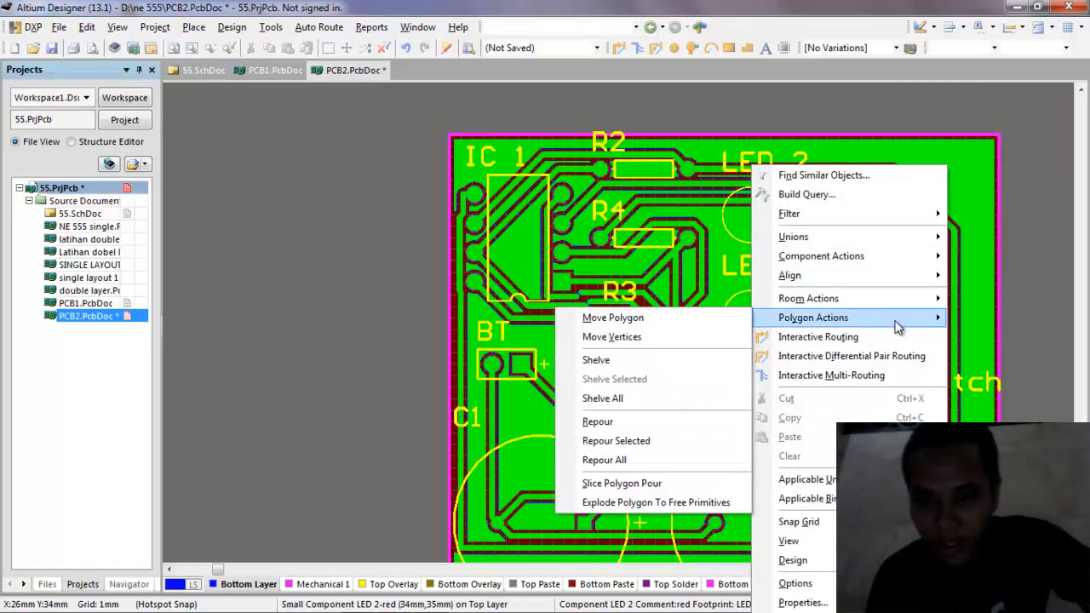
pyautogui.click(626, 459)
pyautogui.click(606, 335)
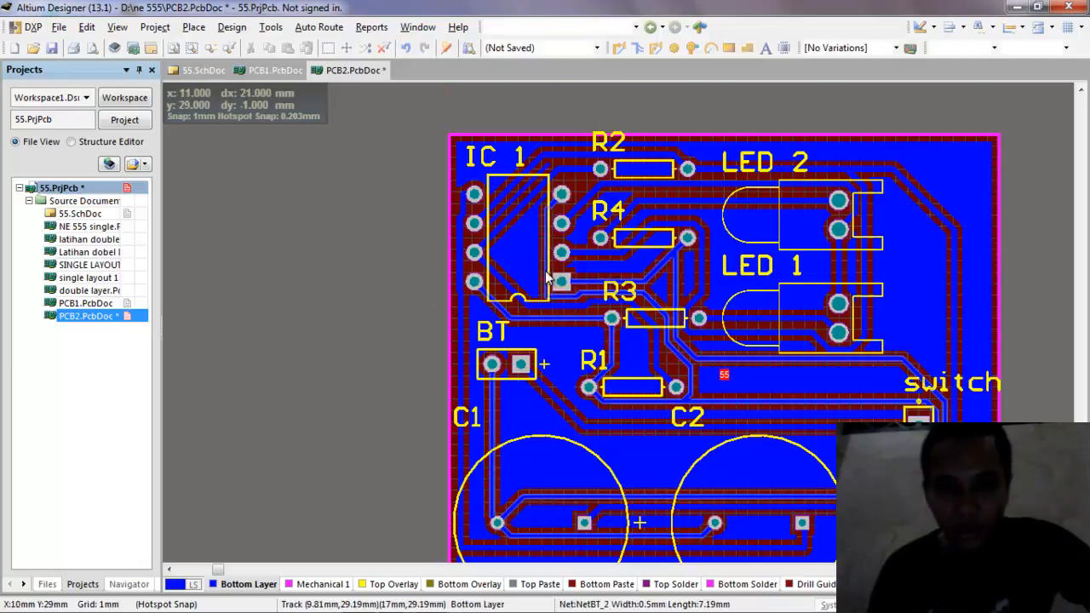
# Examine the poured board in 3D from a rotated angle and return to the 2D view
pyautogui.scroll(-2, 681, 268)
pyautogui.scroll(3, 648, 271)
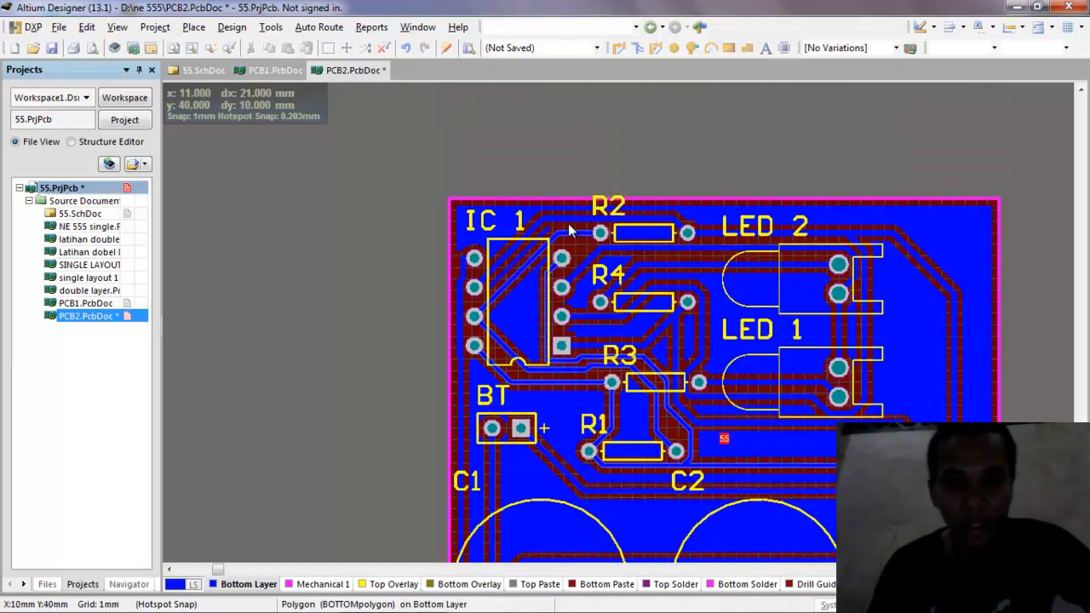
pyautogui.scroll(-2, 619, 271)
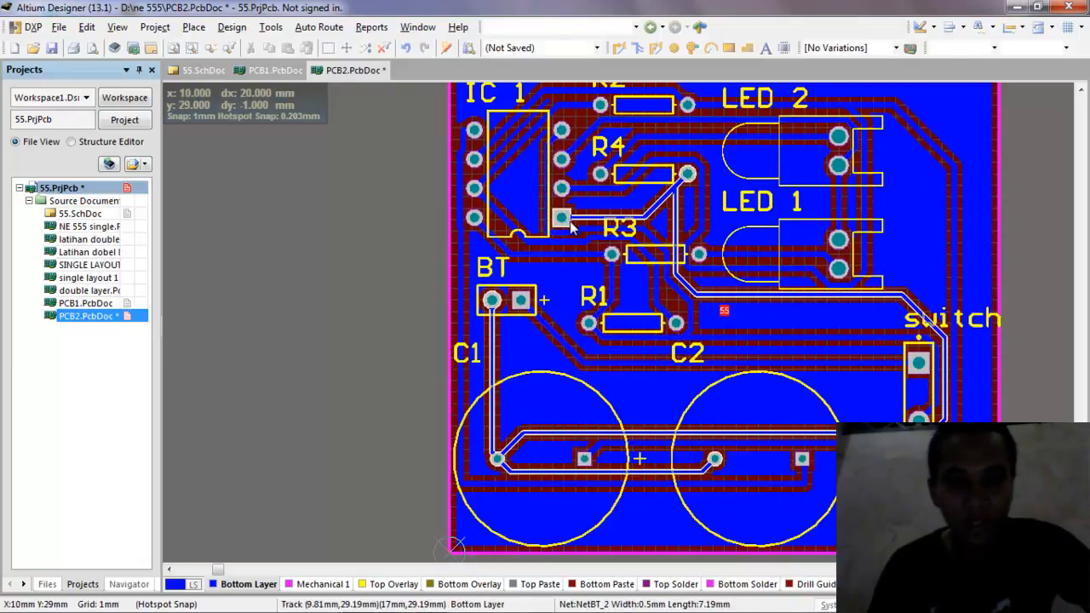
pyautogui.click(117, 27)
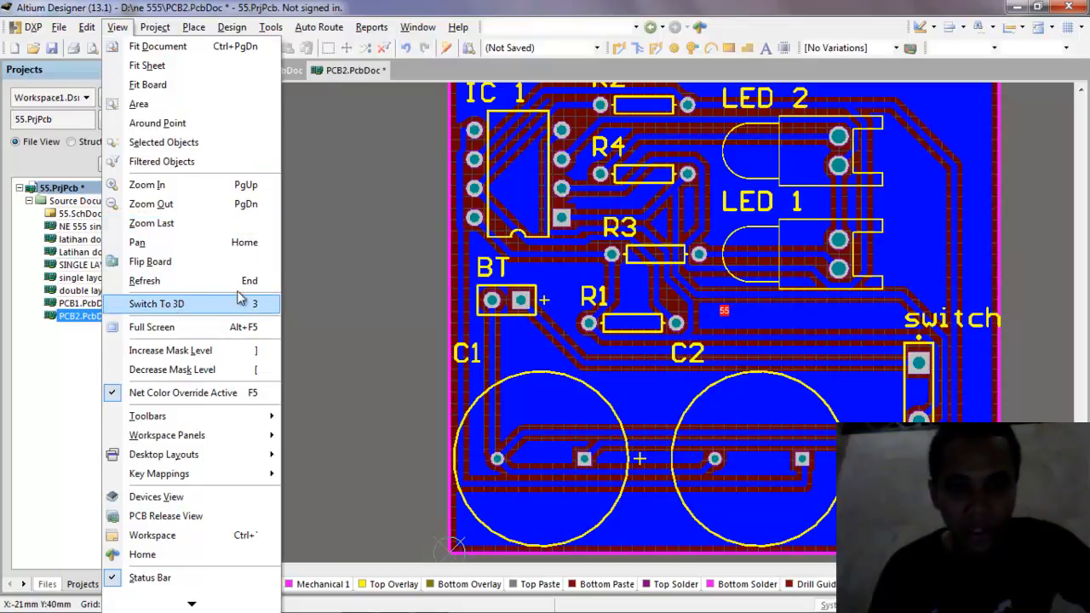
pyautogui.click(388, 255)
pyautogui.scroll(1, 520, 257)
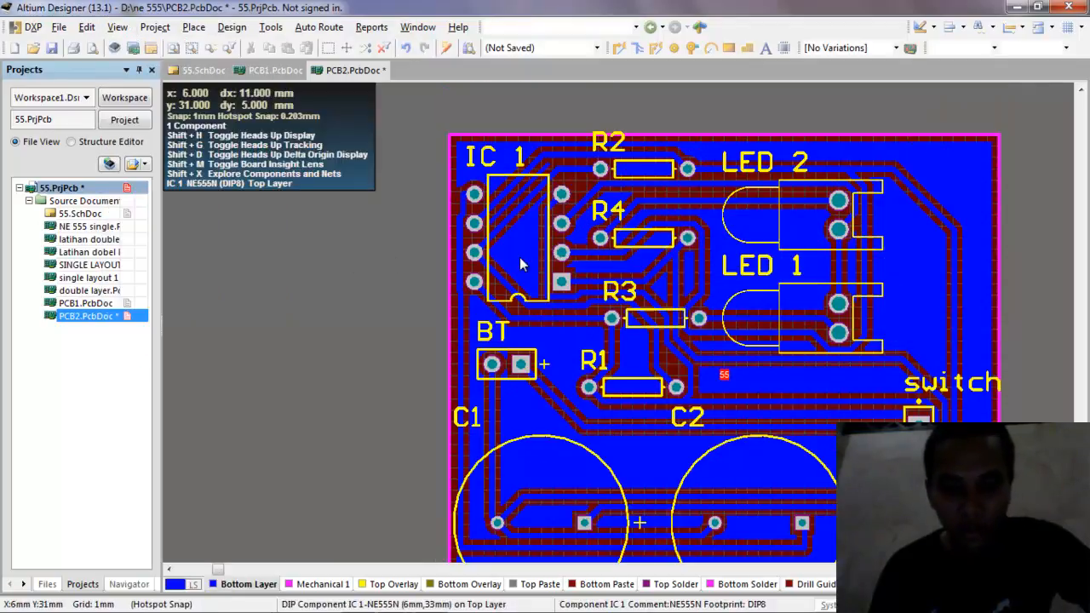
pyautogui.press('3')
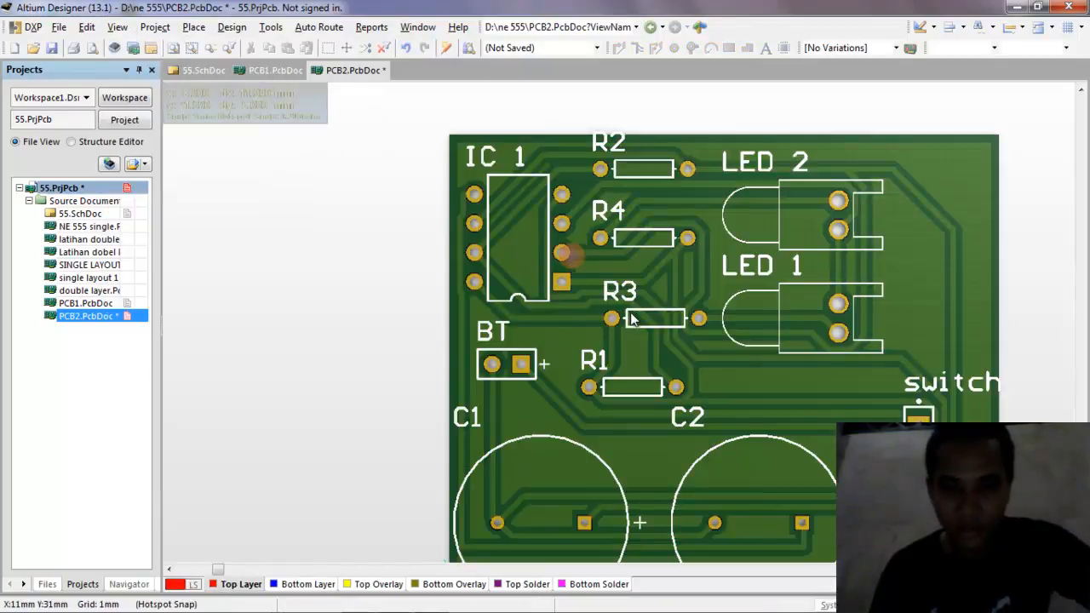
pyautogui.keyDown('shift'); pyautogui.moveTo(653, 321); pyautogui.dragTo(882, 94, button='right'); pyautogui.keyUp('shift')
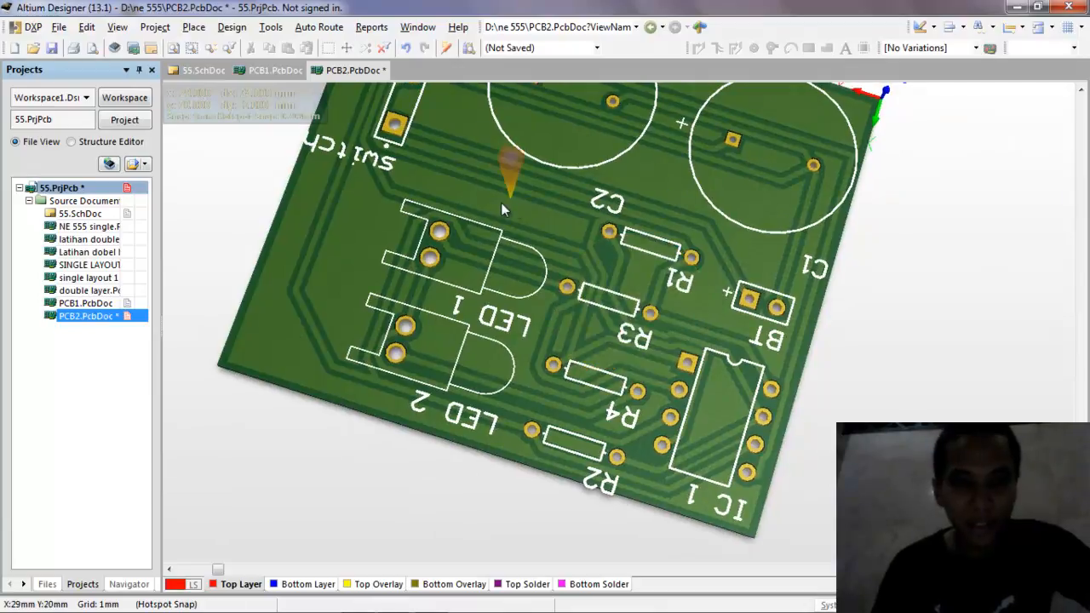
pyautogui.click(116, 28)
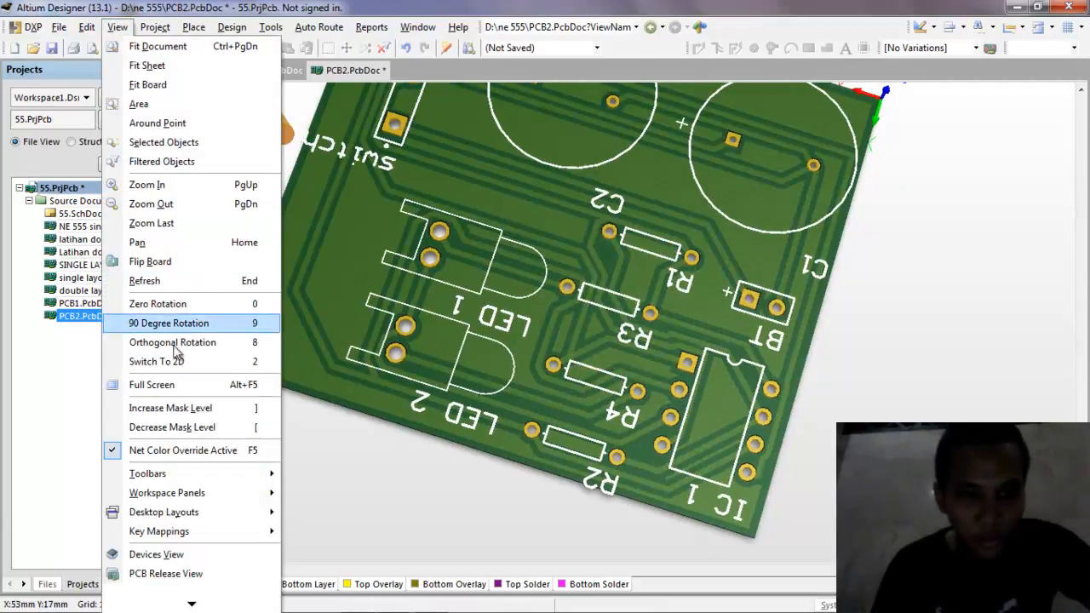
pyautogui.click(869, 406)
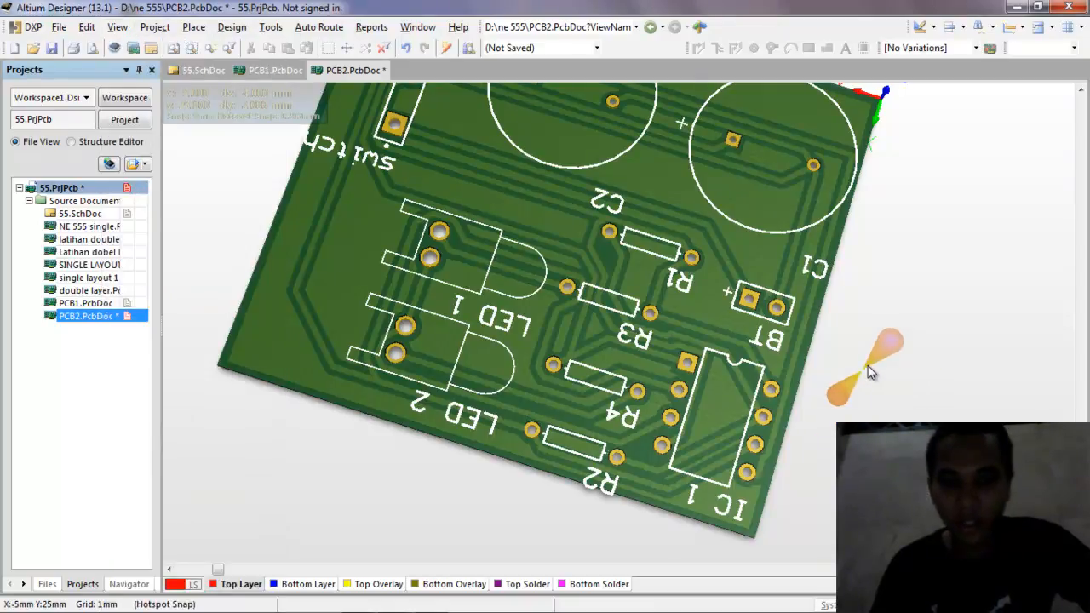
pyautogui.press('2')
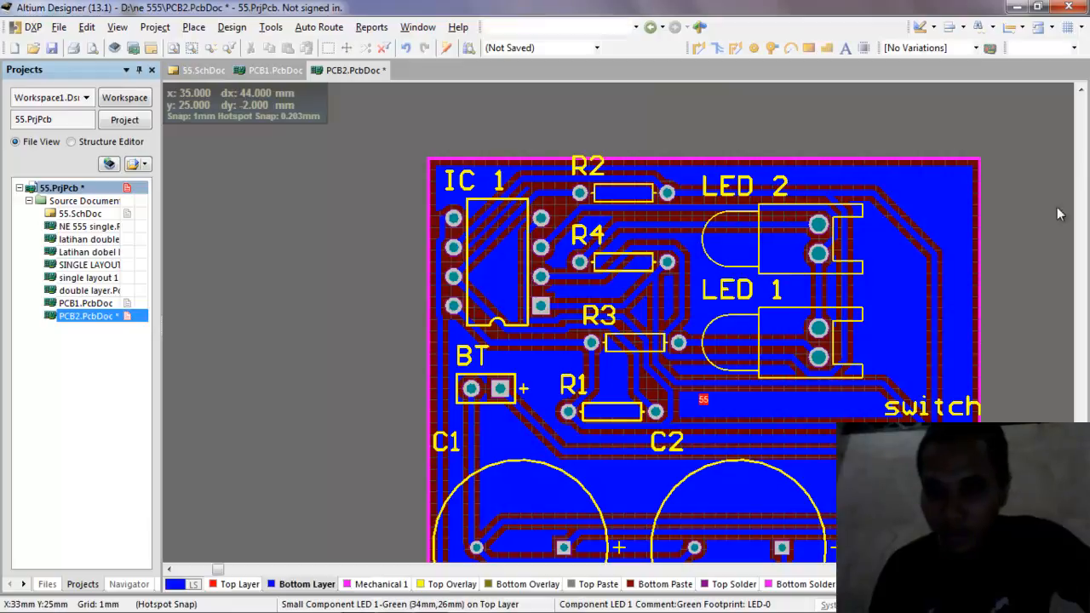
# Use Find Similar Objects on the LED 2 designator to select all text with the same Top Overlay layer
pyautogui.scroll(-2, 645, 275)
pyautogui.scroll(1, 639, 283)
pyautogui.moveTo(731, 126)
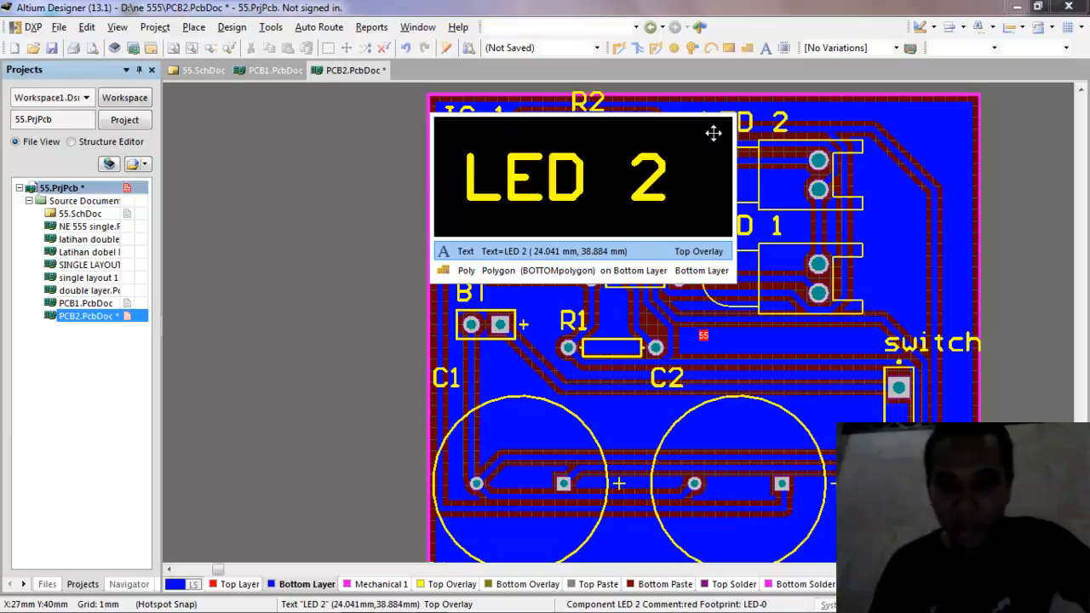
pyautogui.click(544, 251)
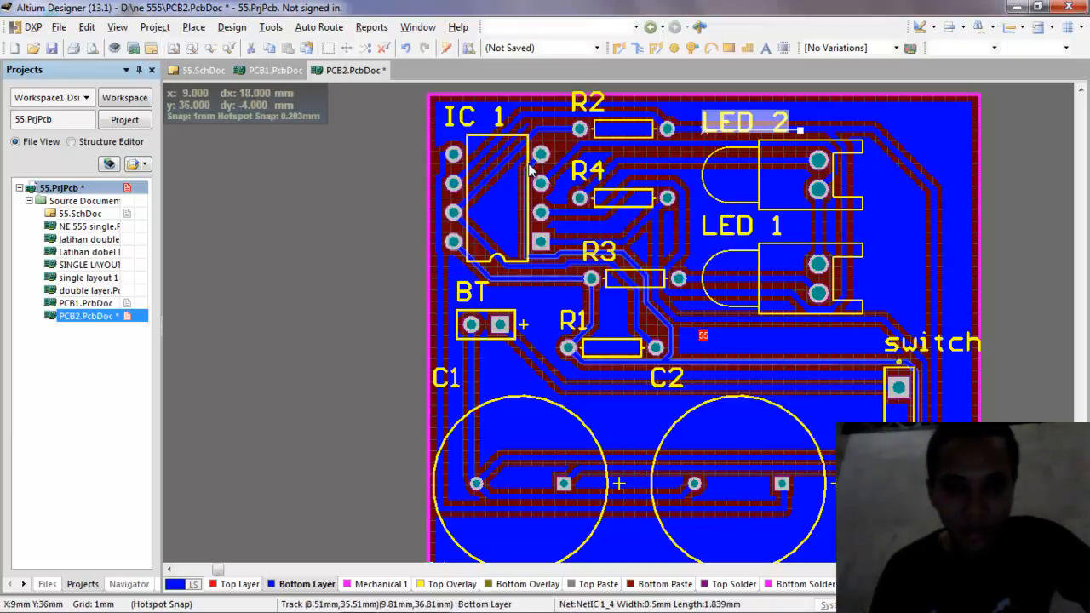
pyautogui.rightClick(724, 119)
pyautogui.click(767, 133)
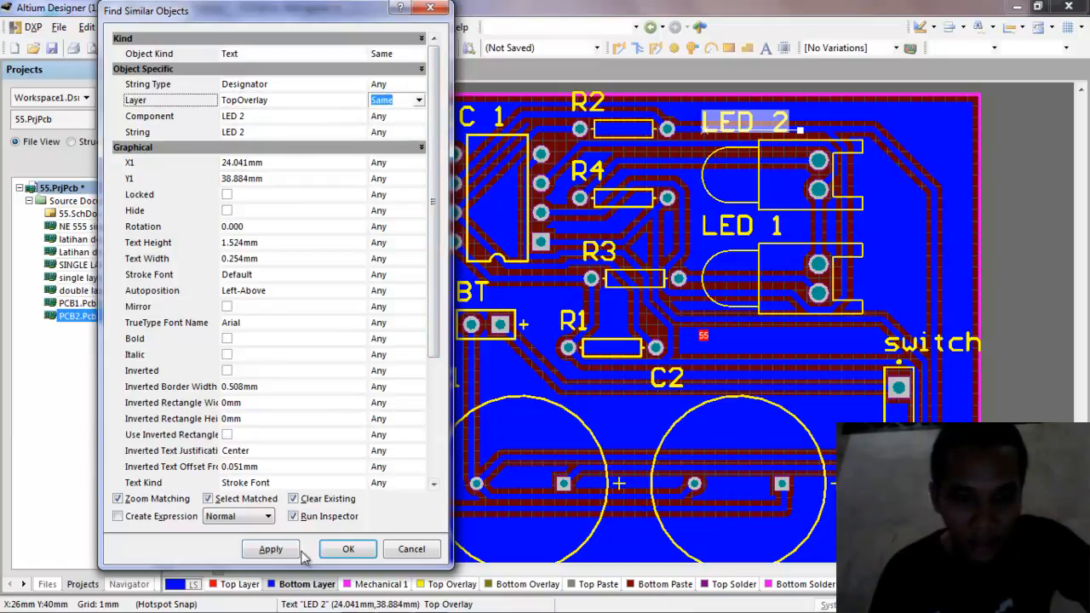
pyautogui.click(271, 549)
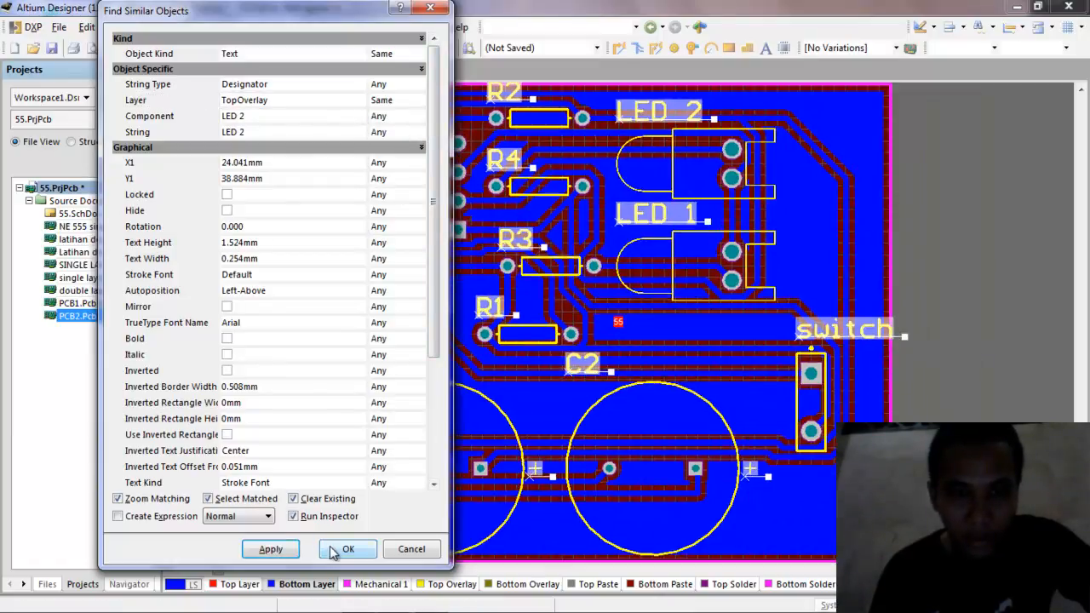
pyautogui.click(349, 549)
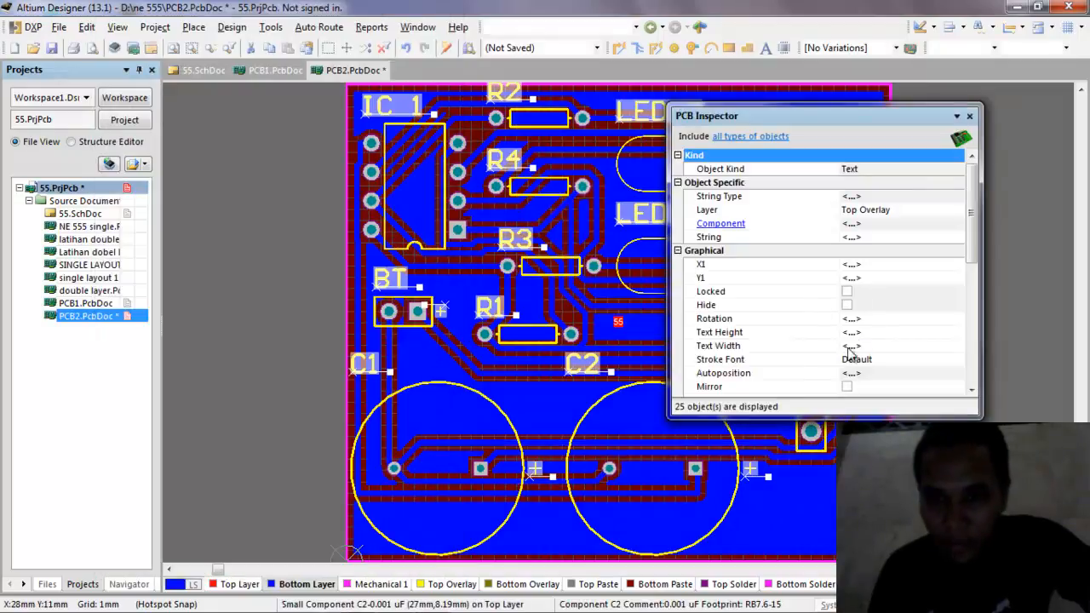
# Set the selected overlay texts to a width of 0.2 mm and a height of 1 mm, and clear the selection
pyautogui.click(856, 348)
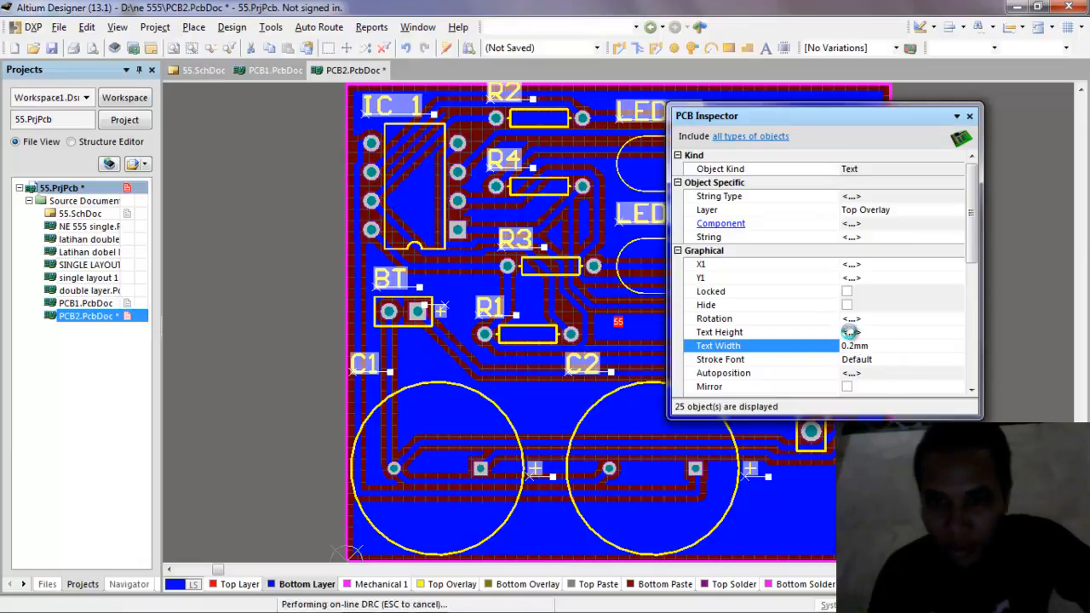
pyautogui.click(858, 333)
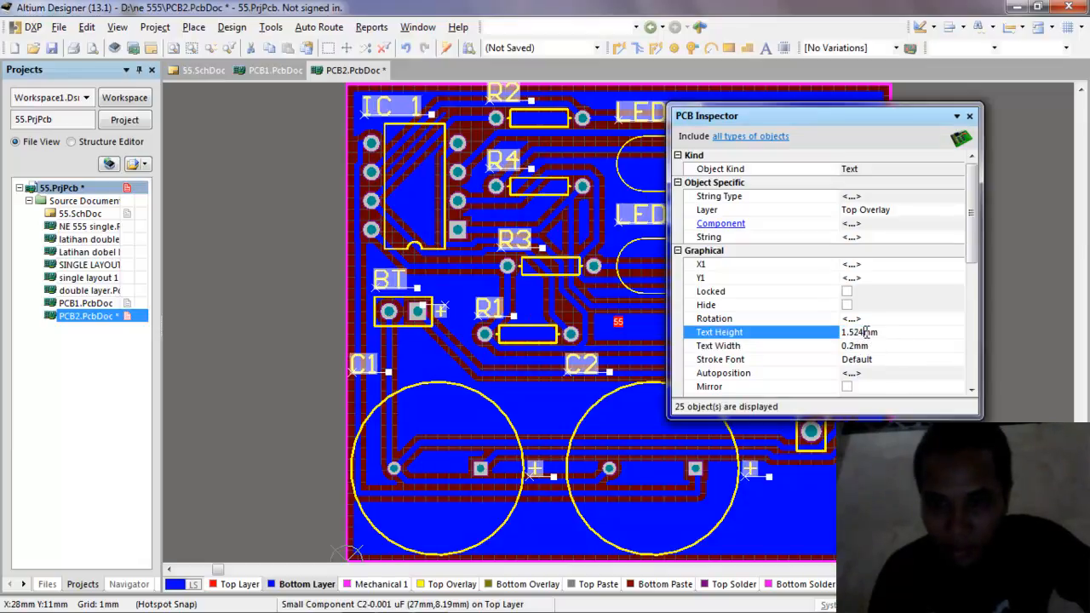
pyautogui.write('1')
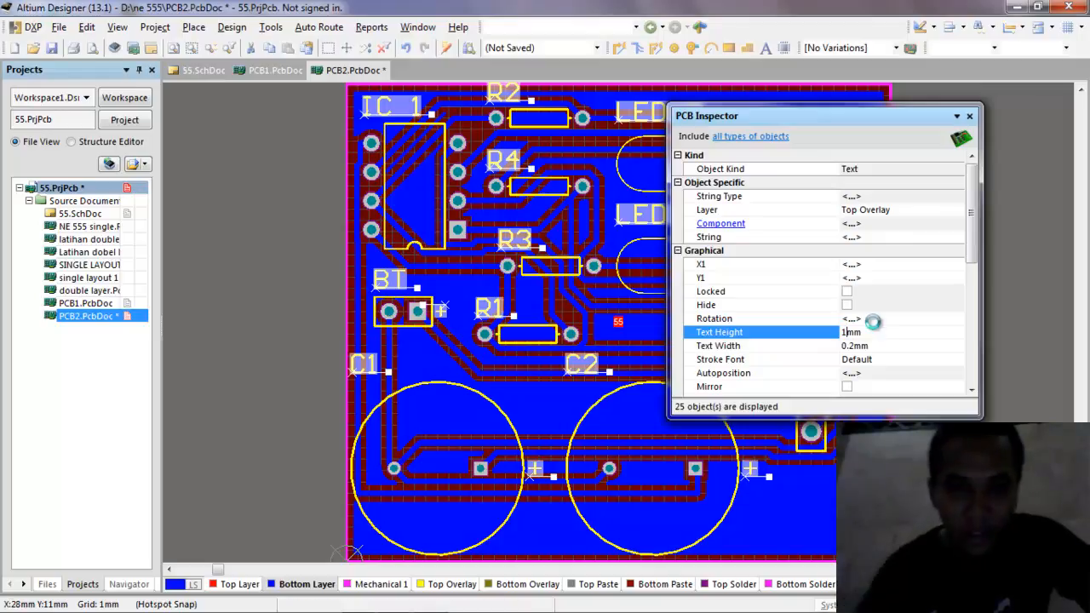
pyautogui.press('Return')
pyautogui.click(969, 116)
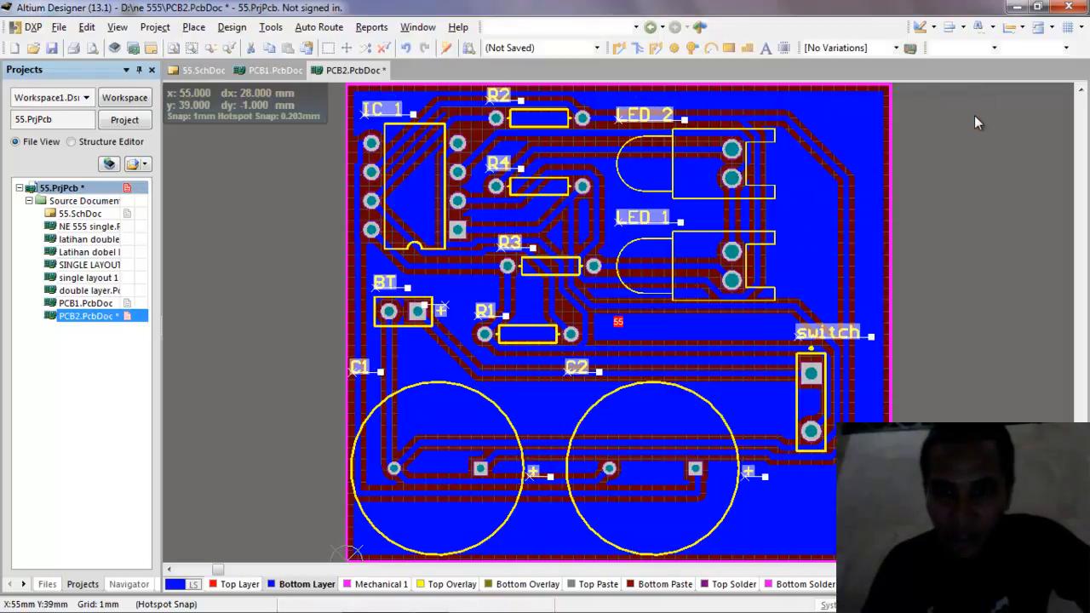
pyautogui.click(979, 147)
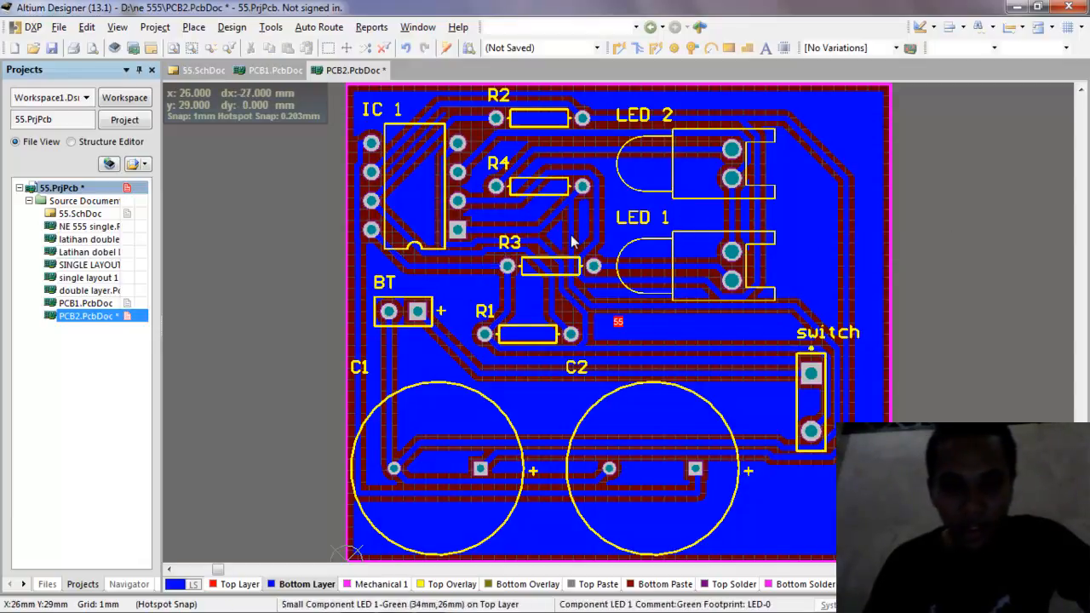
# Place a text string on the Top Overlay at X 36 mm, Y 2 mm, near the board's lower-right corner
pyautogui.scroll(-2, 664, 265)
pyautogui.scroll(1, 664, 265)
pyautogui.scroll(3, 664, 265)
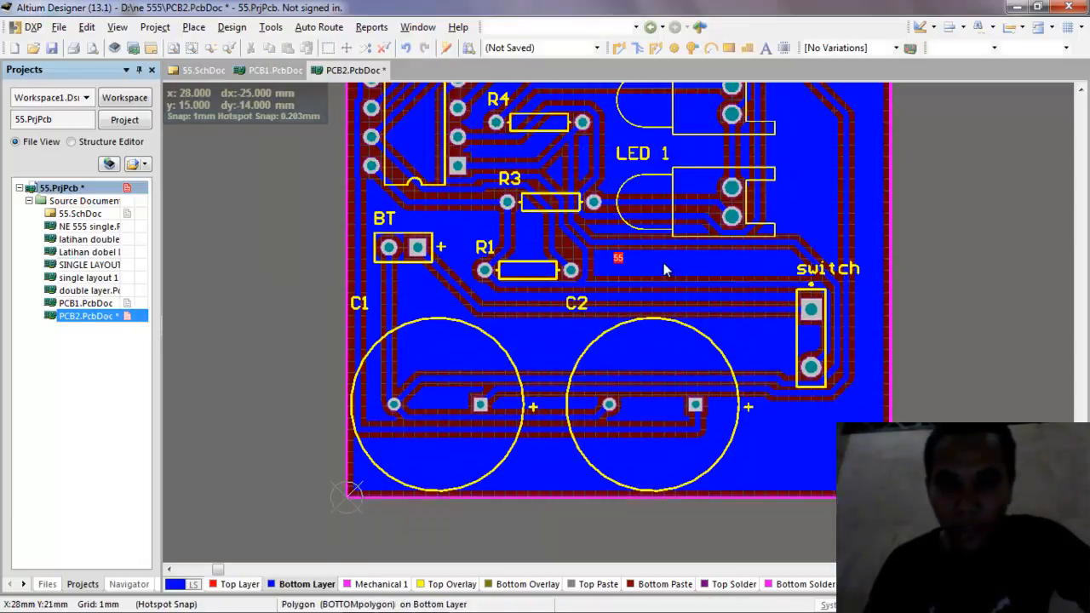
pyautogui.click(193, 27)
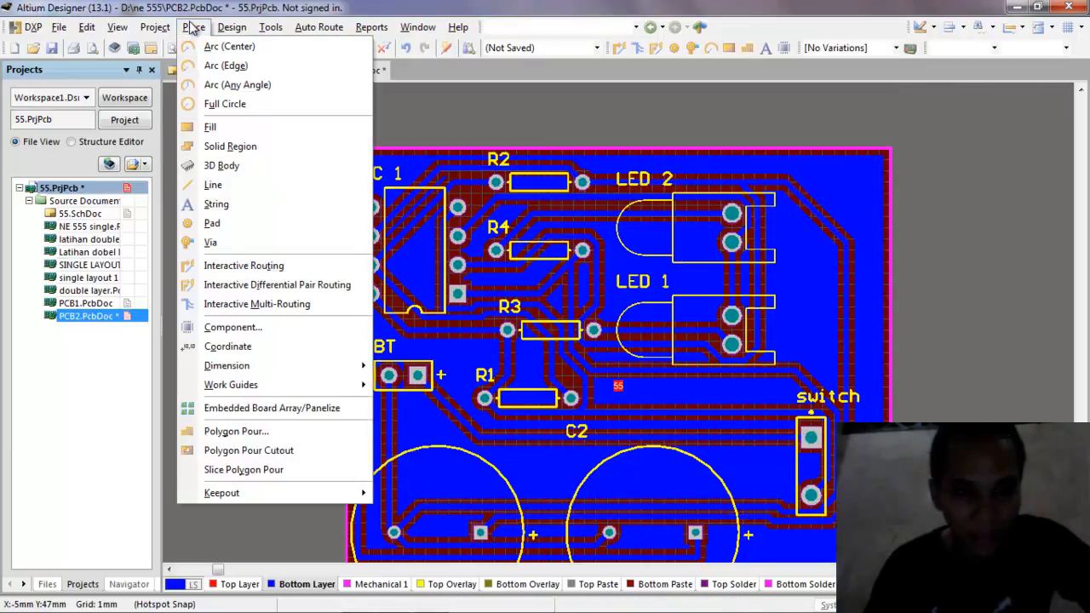
pyautogui.click(216, 205)
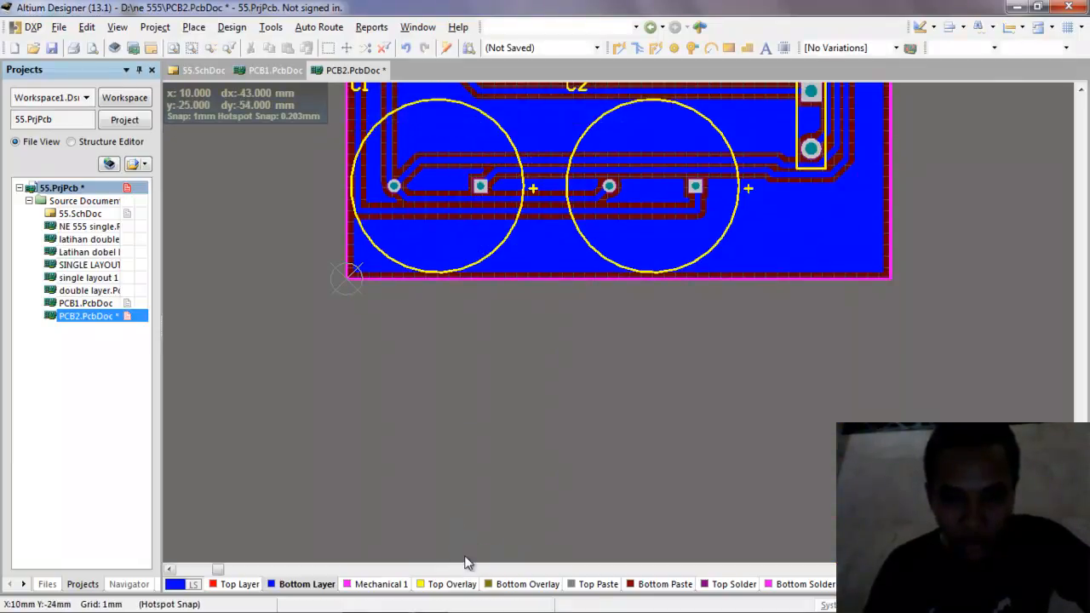
pyautogui.click(451, 585)
pyautogui.click(186, 28)
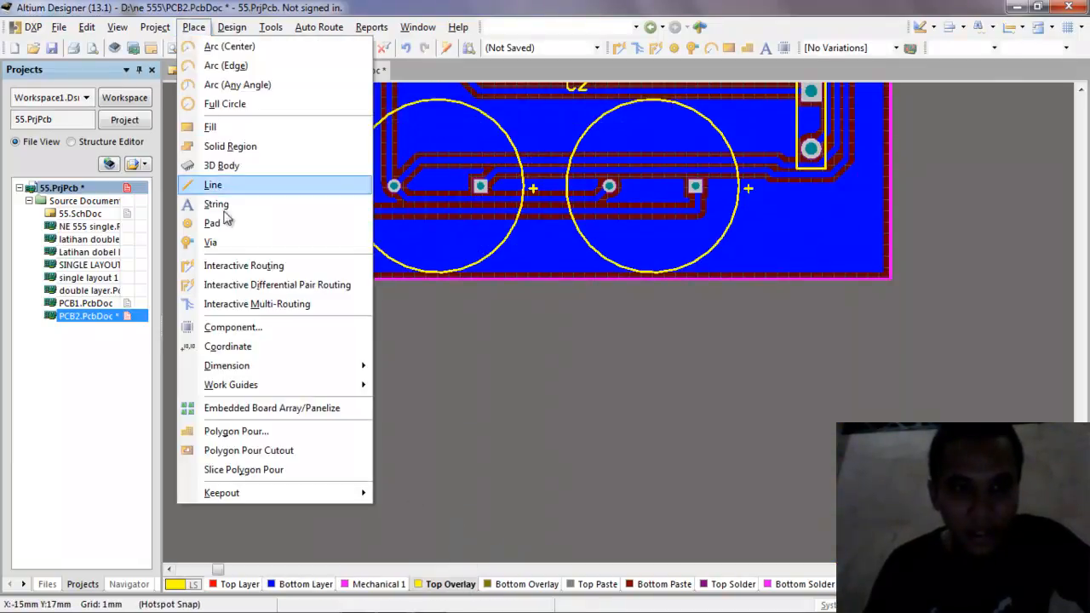
pyautogui.click(216, 204)
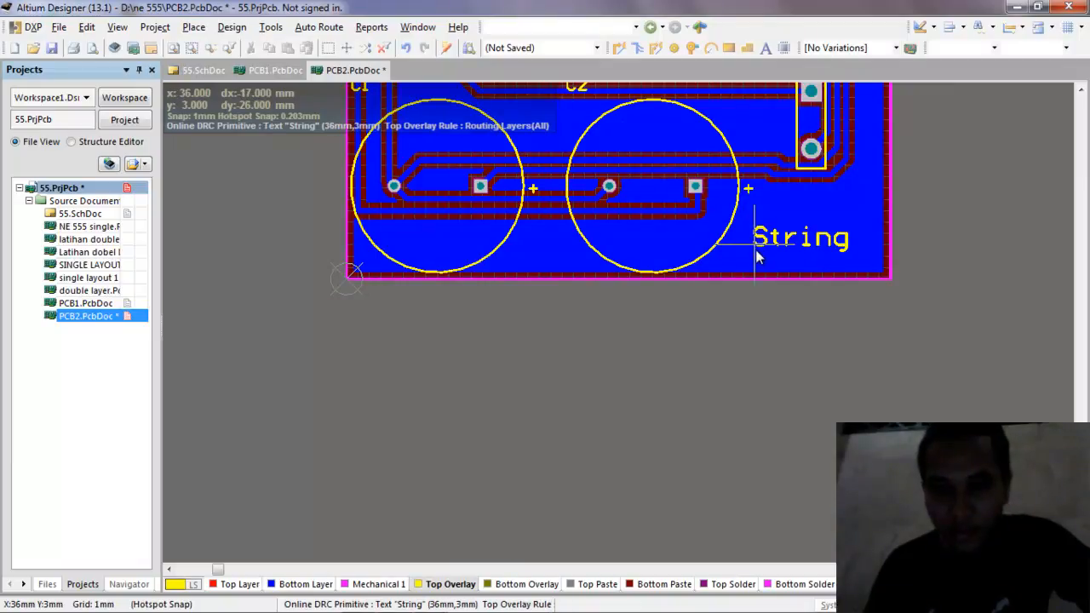
pyautogui.click(753, 258)
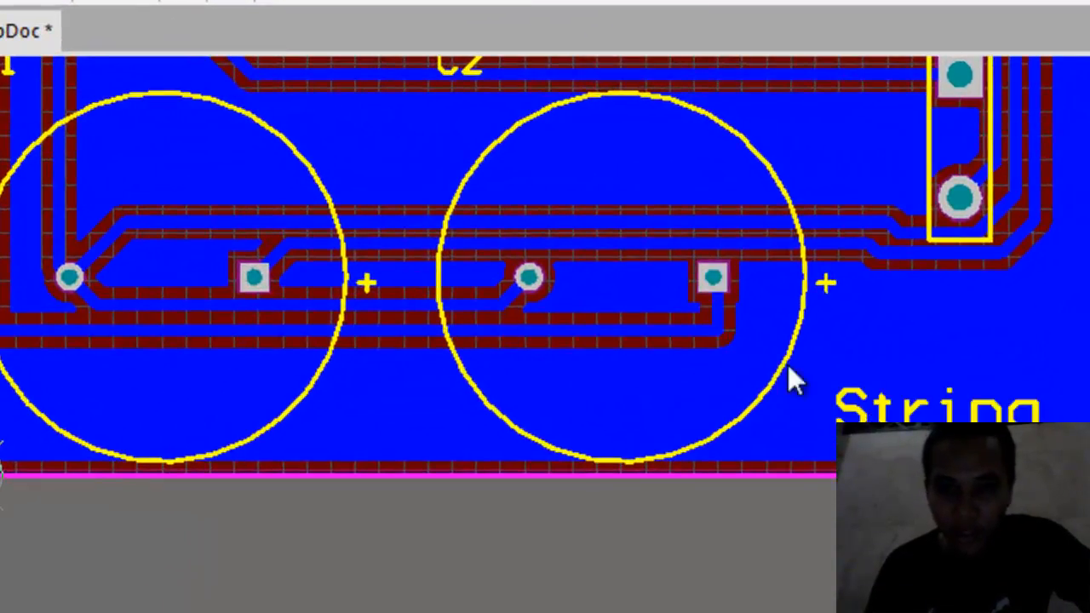
# Change the placed string to "Tugas Singgle" with a width of 0.2 mm and a height of 1 mm
pyautogui.doubleClick(884, 414)
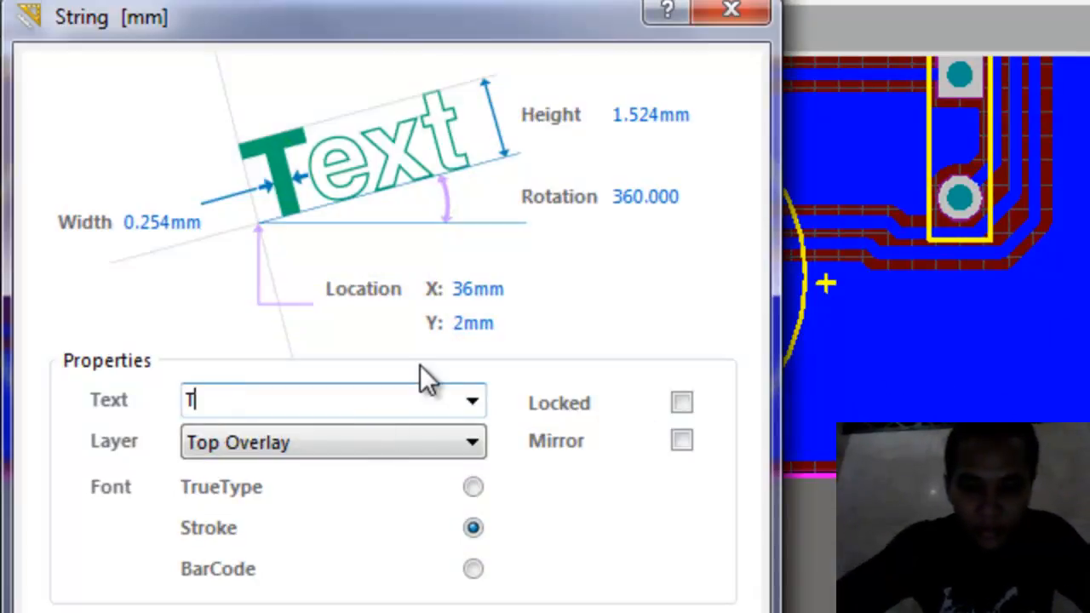
pyautogui.write('Tugas Singgle')
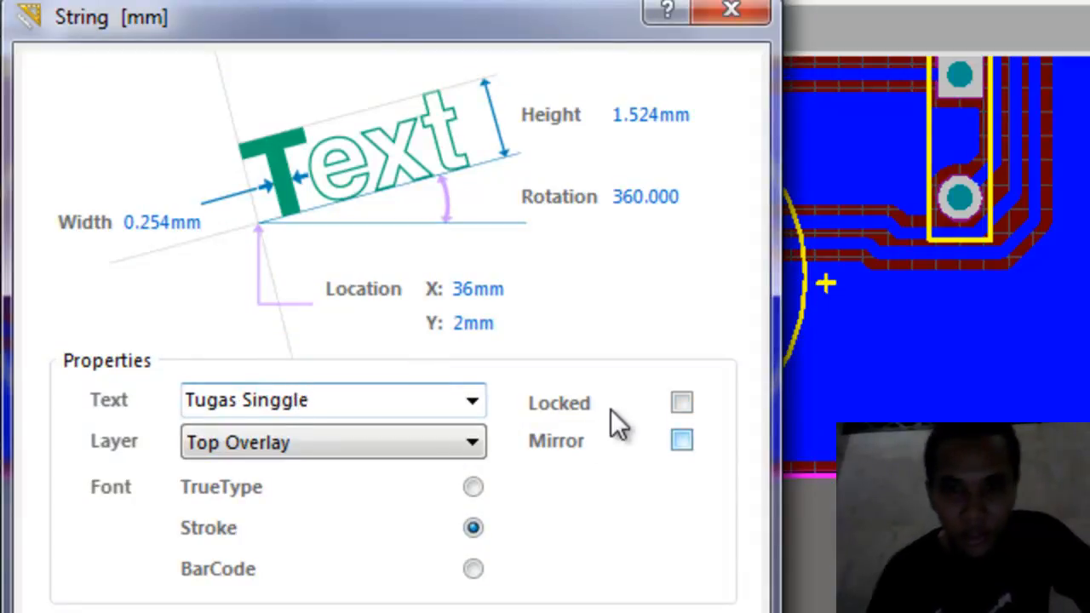
pyautogui.click(174, 223)
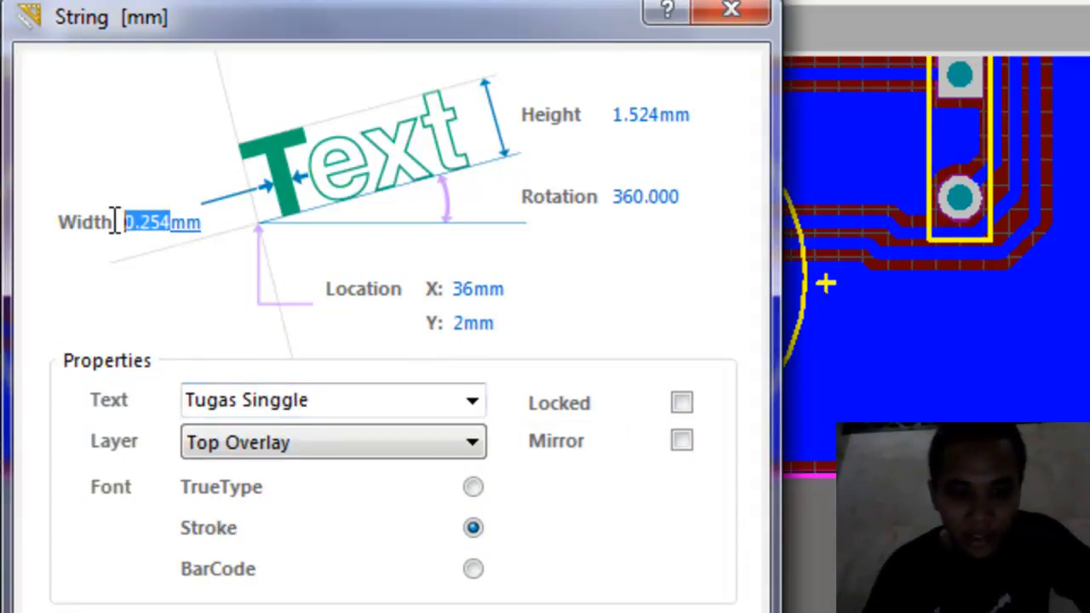
pyautogui.write('0.2')
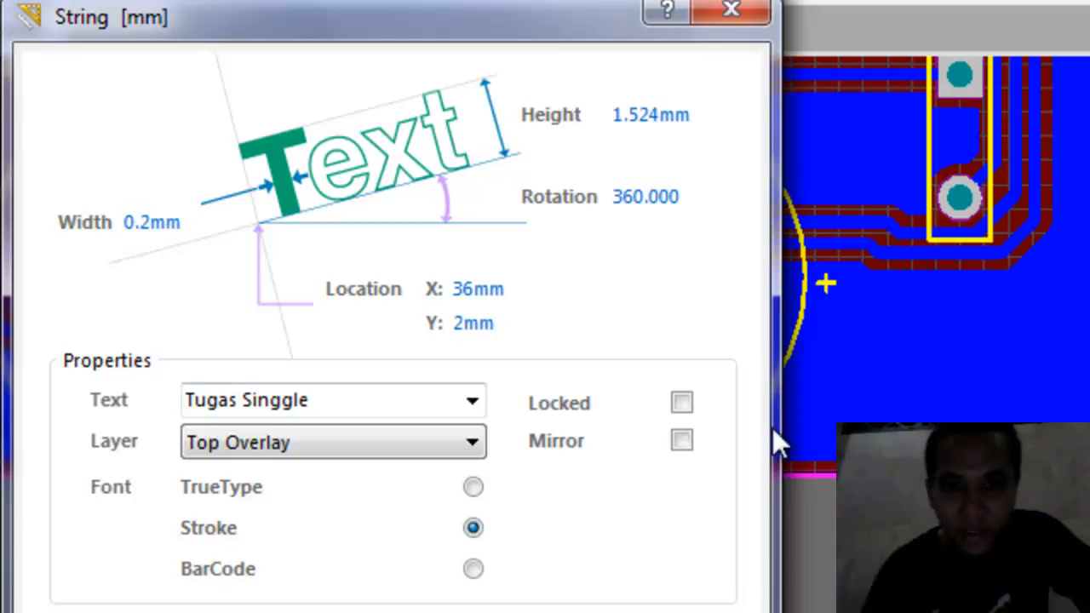
pyautogui.click(666, 110)
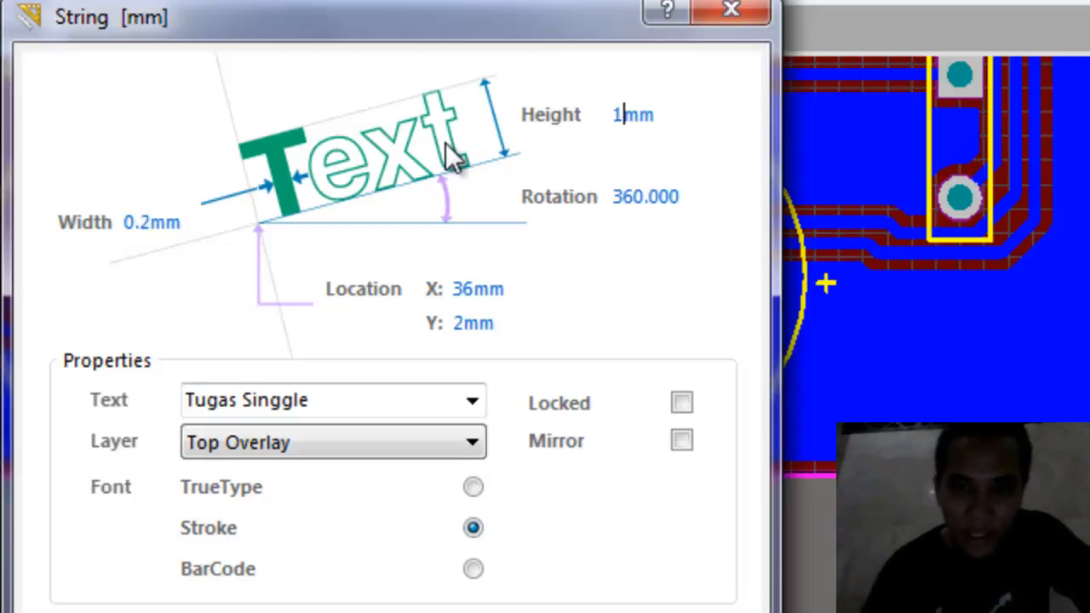
pyautogui.write('1')
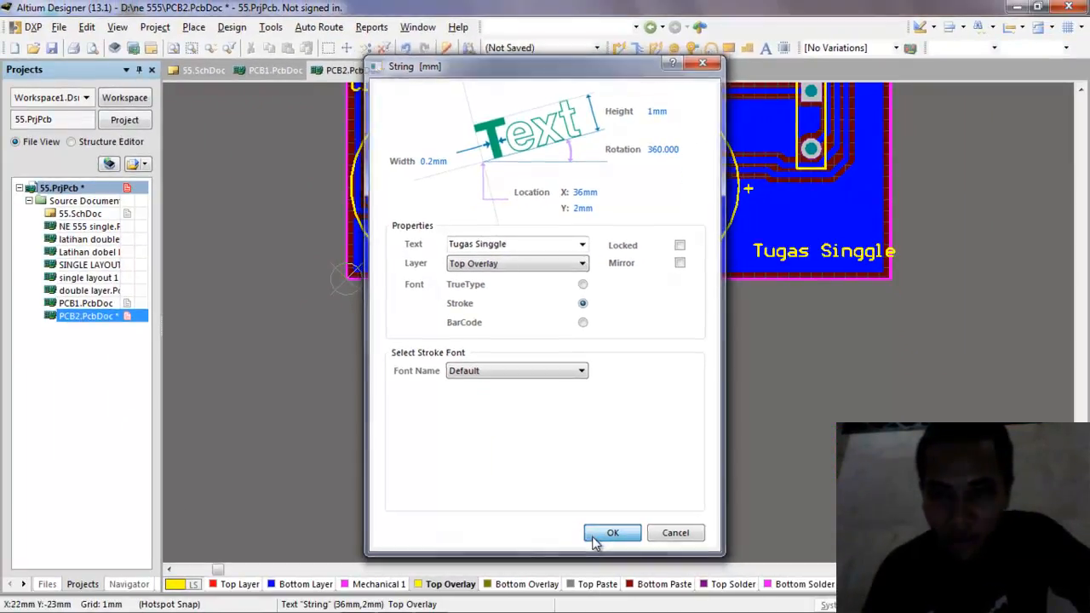
pyautogui.click(613, 533)
# Move the "Tugas Singgle" text to X 34 mm, Y 2 mm, inside the board's lower-right corner, and save PCB2.PcbDoc
pyautogui.click(822, 252)
pyautogui.moveTo(823, 252); pyautogui.dragTo(732, 258)
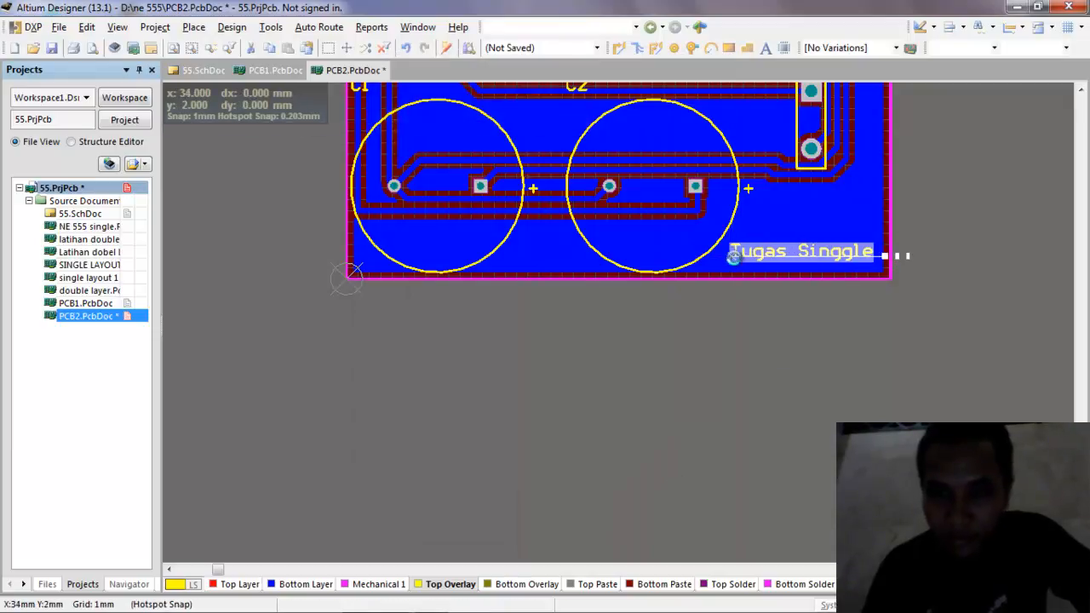
pyautogui.click(1000, 271)
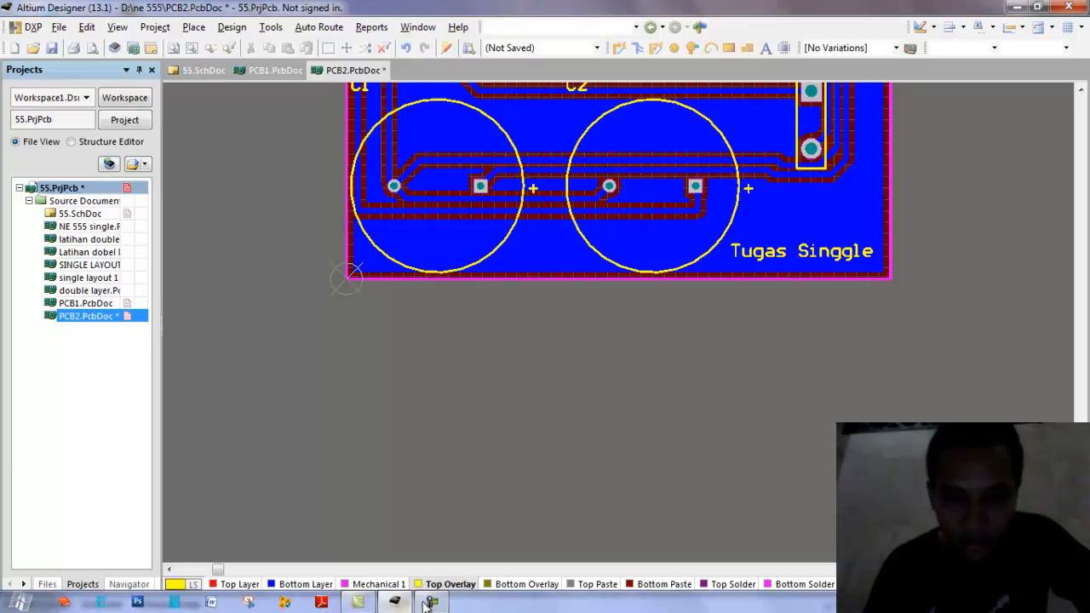
pyautogui.click(395, 602)
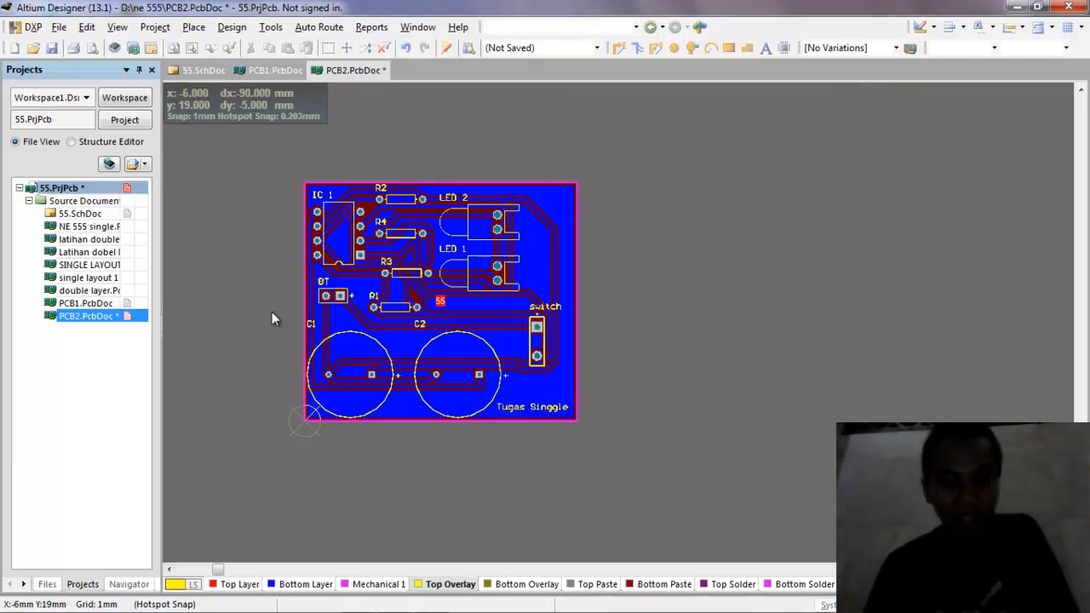
pyautogui.hotkey('ctrl', 's')
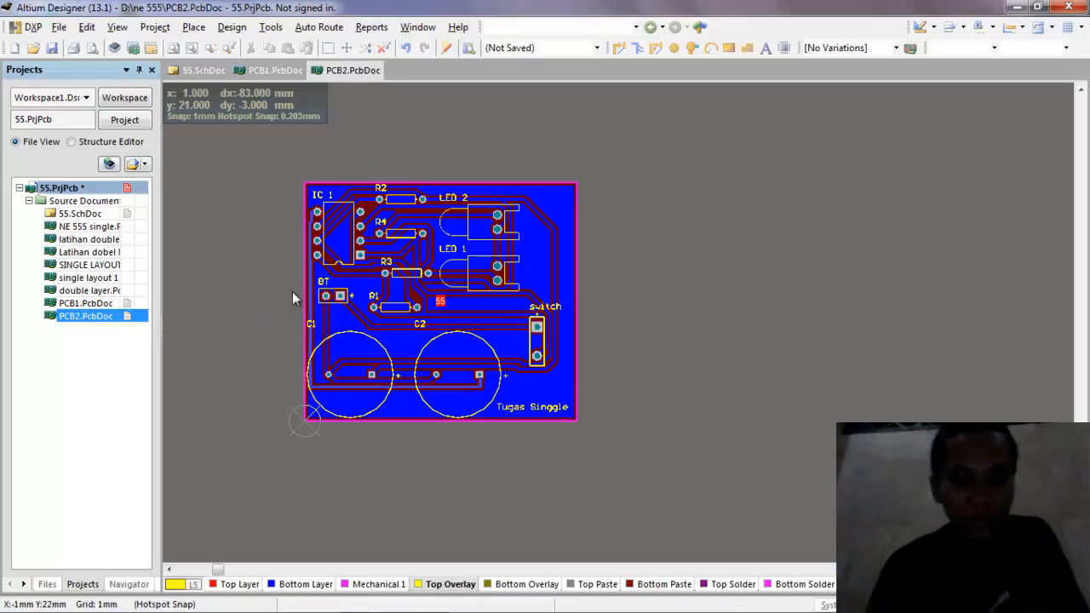
# Review the 55.SchDoc schematic and the double-layer board in PCB1.PcbDoc
pyautogui.doubleClick(99, 214)
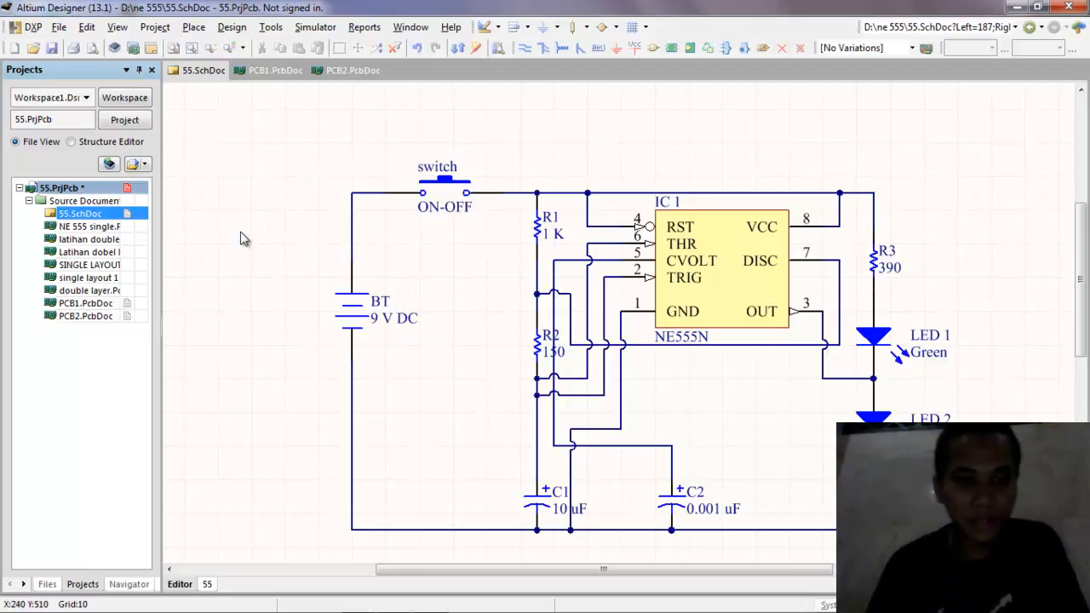
pyautogui.doubleClick(89, 317)
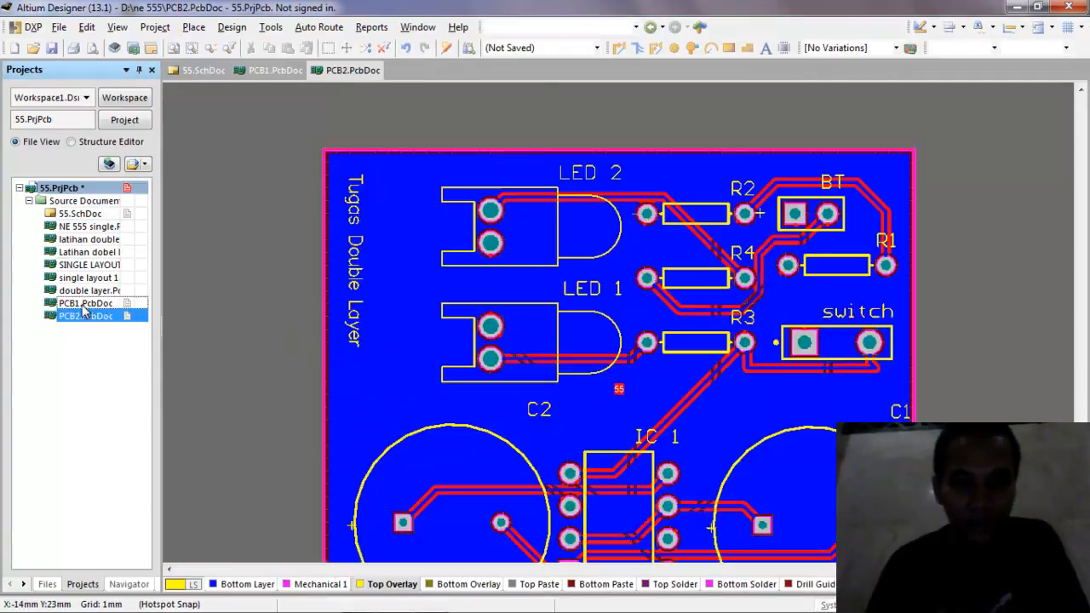
pyautogui.doubleClick(83, 305)
pyautogui.scroll(-3, 477, 294)
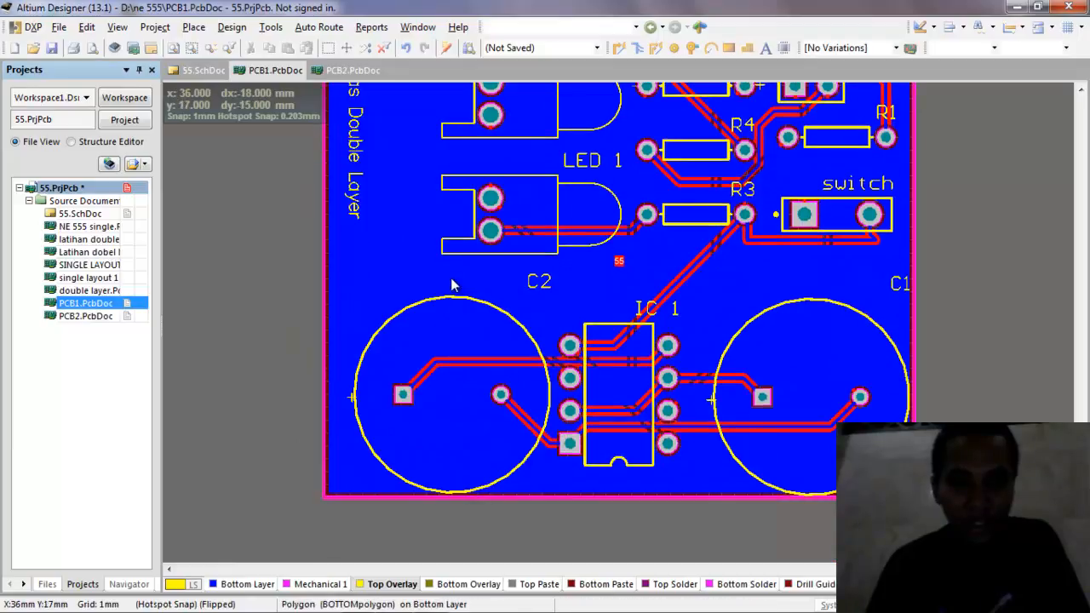
pyautogui.scroll(2, 466, 224)
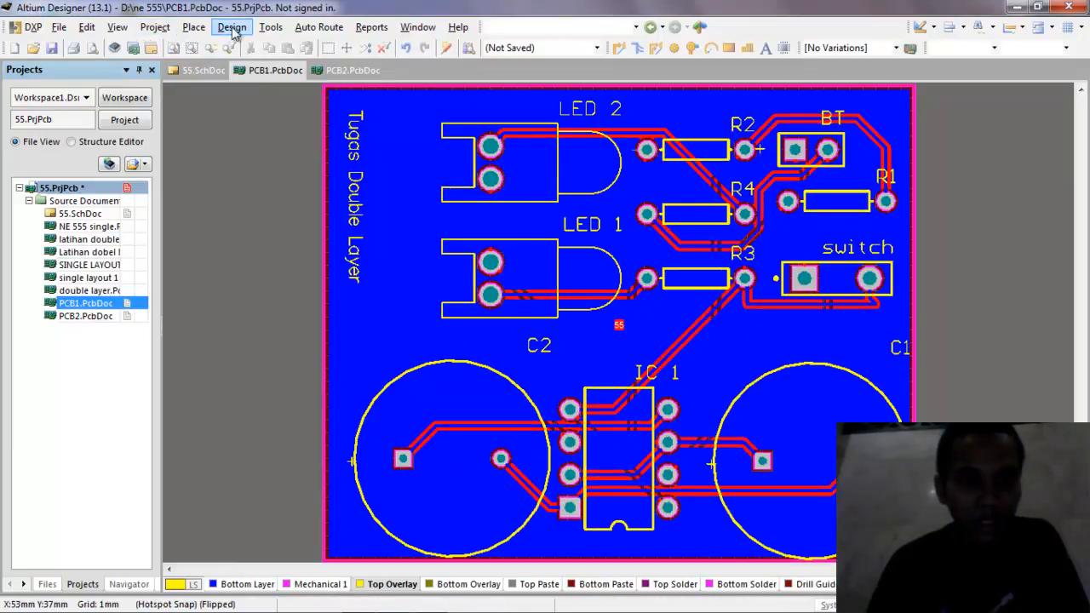
pyautogui.click(270, 28)
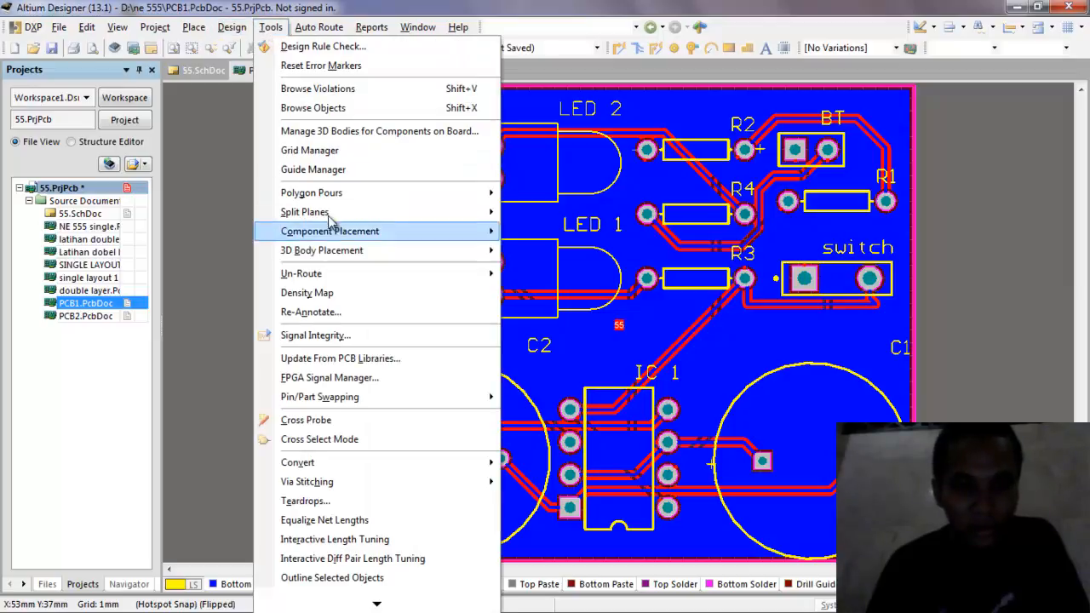
pyautogui.moveTo(345, 194)
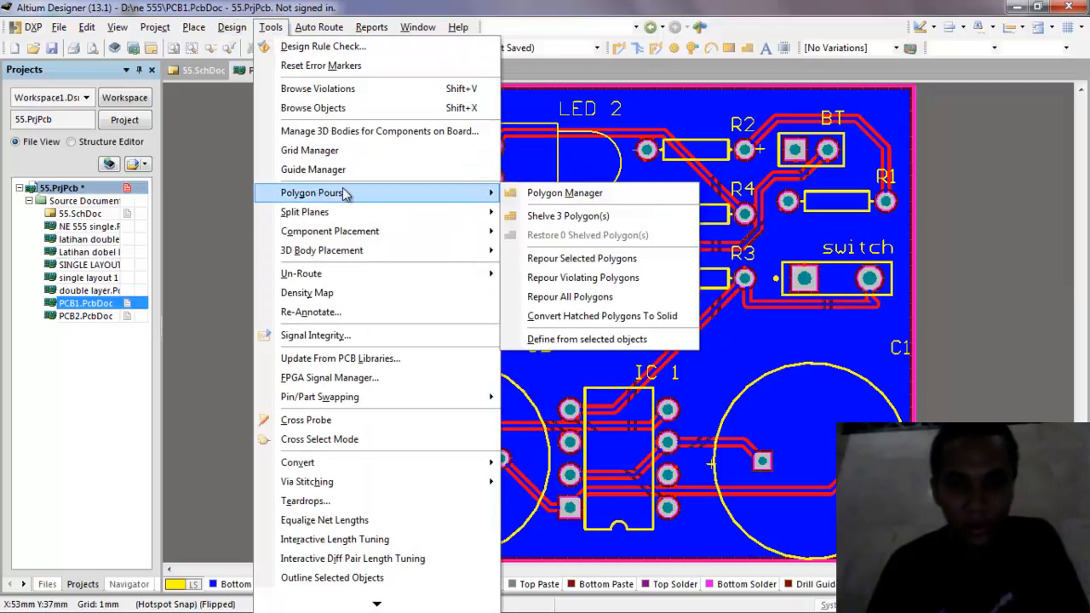
pyautogui.click(572, 259)
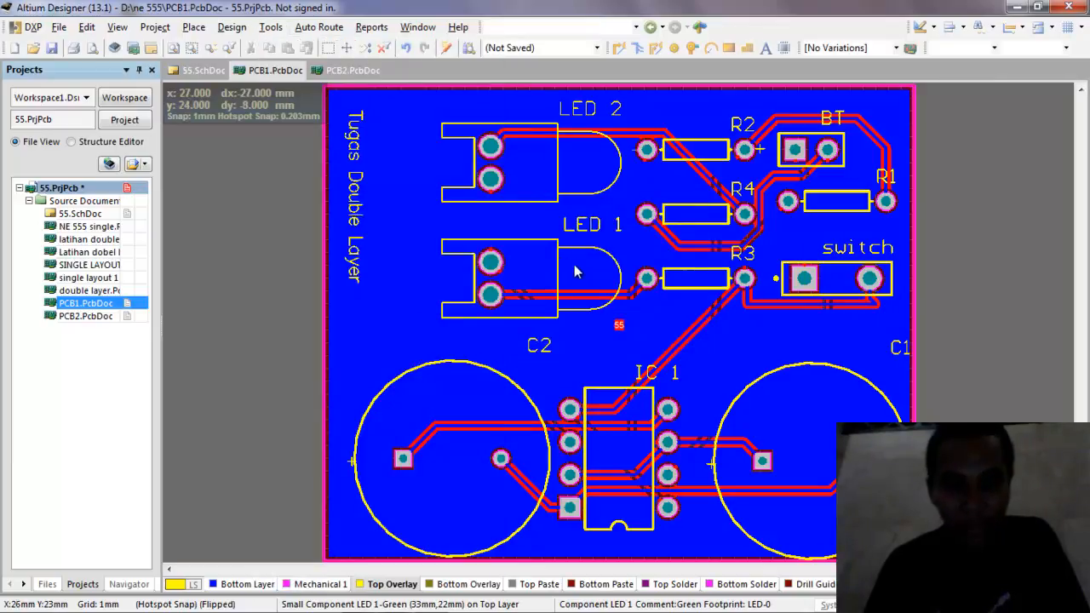
pyautogui.click(155, 27)
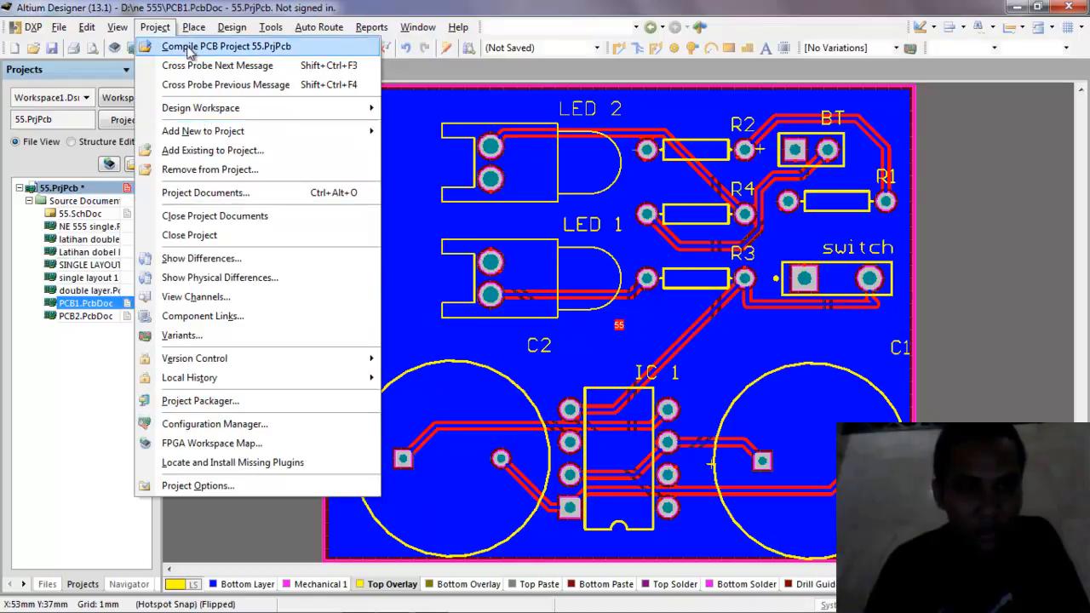
pyautogui.moveTo(193, 26)
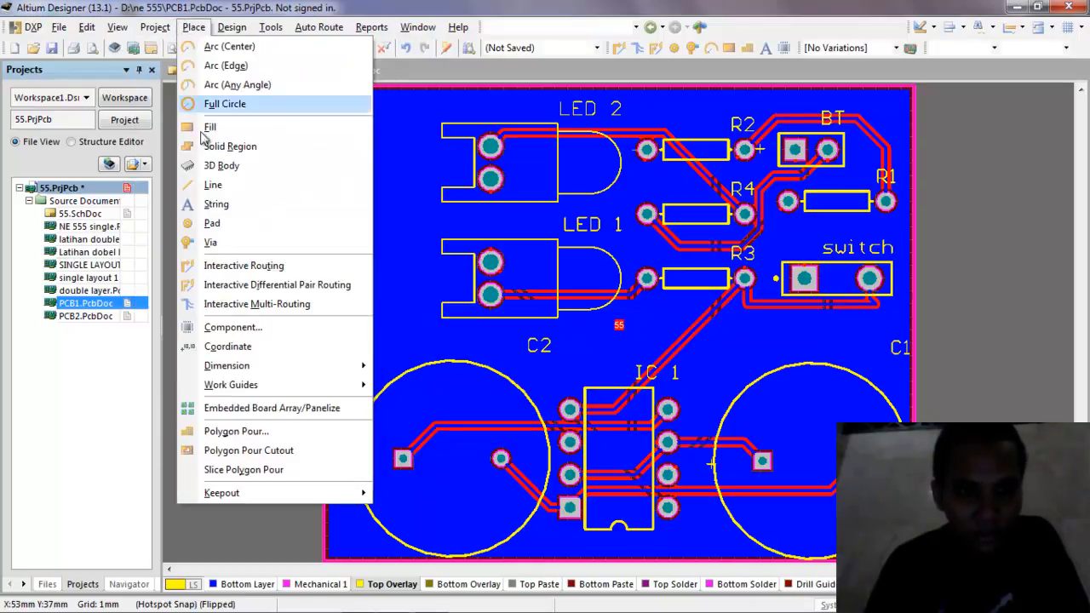
pyautogui.click(232, 432)
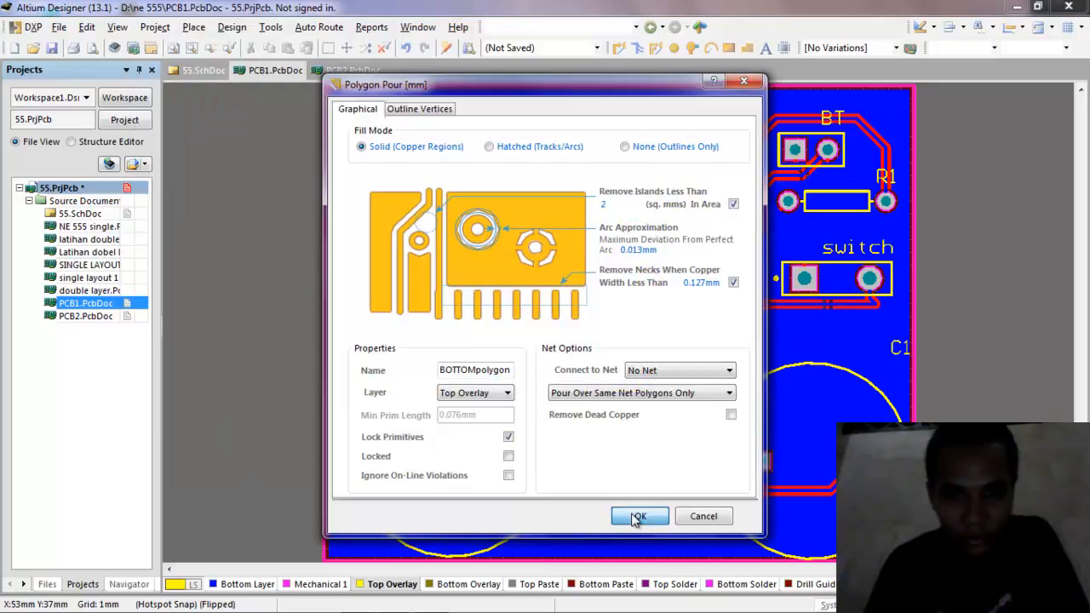
pyautogui.click(638, 517)
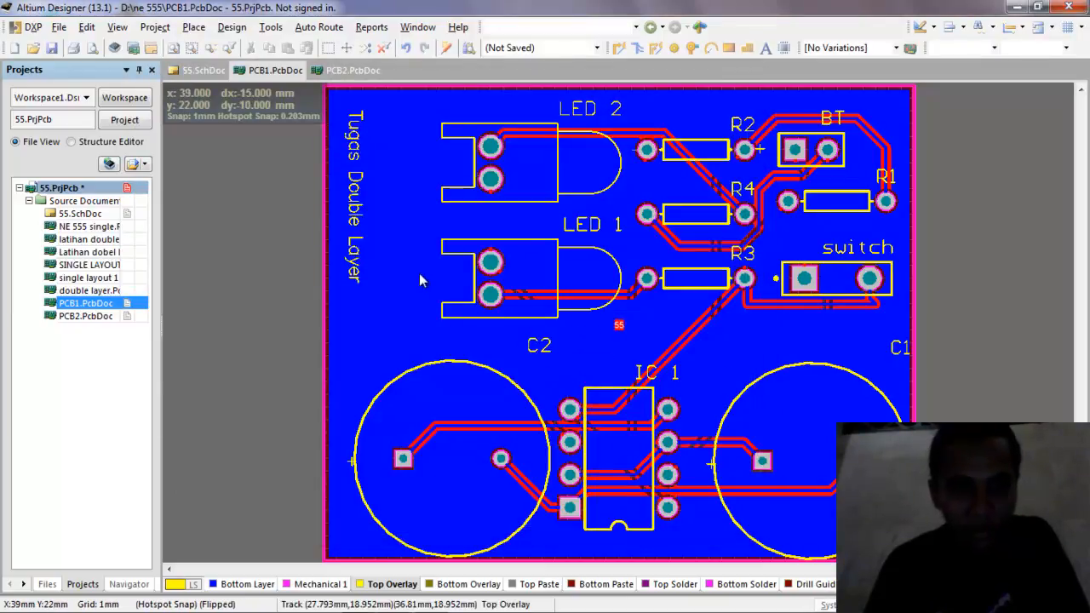
pyautogui.moveTo(359, 605)
pyautogui.click(431, 603)
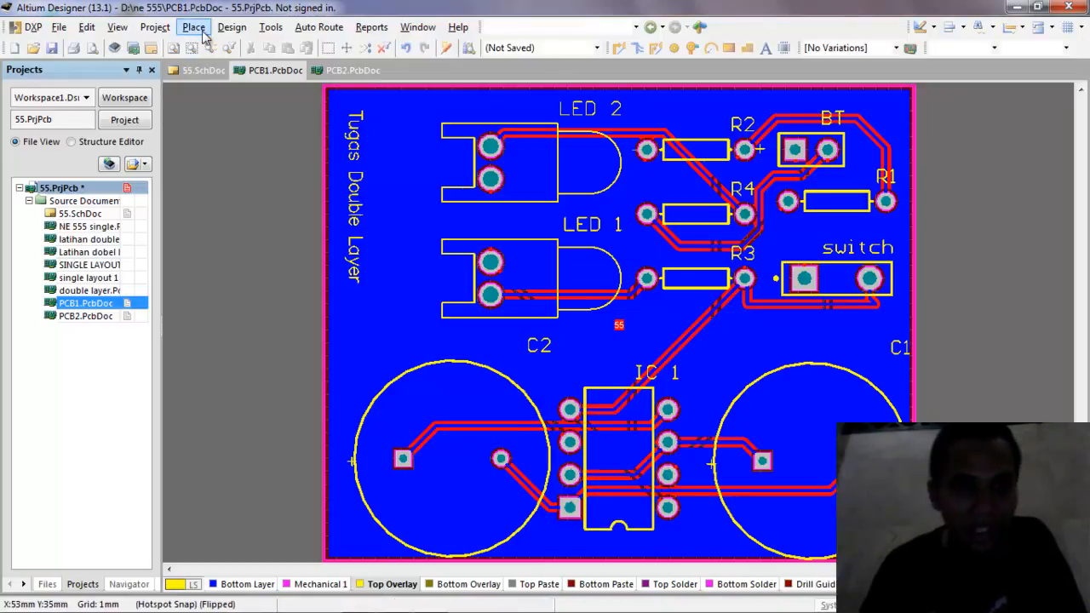
# Examine the Clearance_1 and Clearance_2 design rules of PCB1.PcbDoc and close the rules editor without changes
pyautogui.click(232, 28)
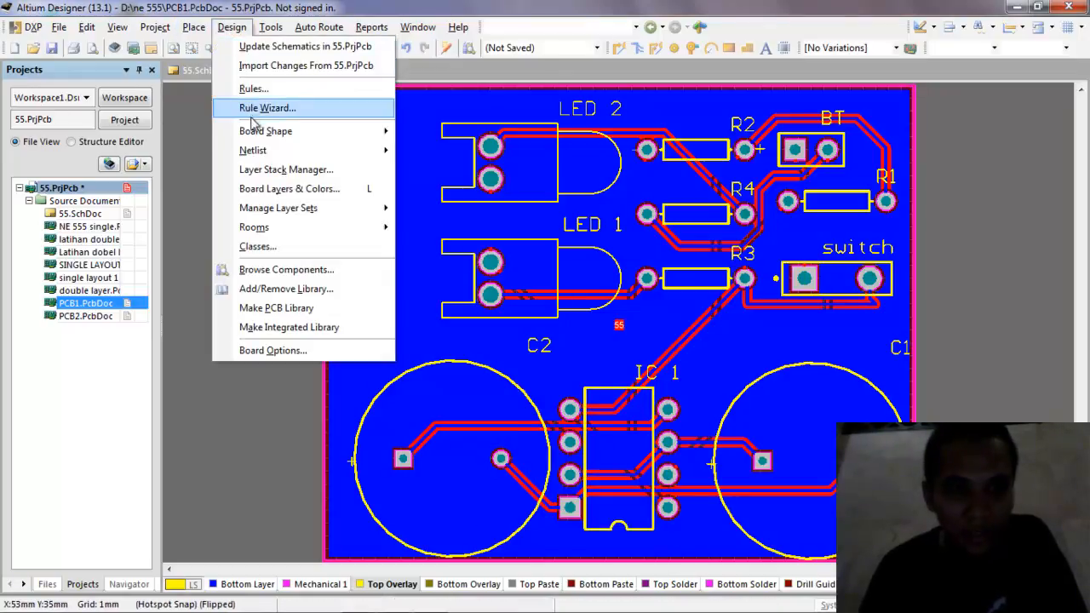
pyautogui.click(254, 89)
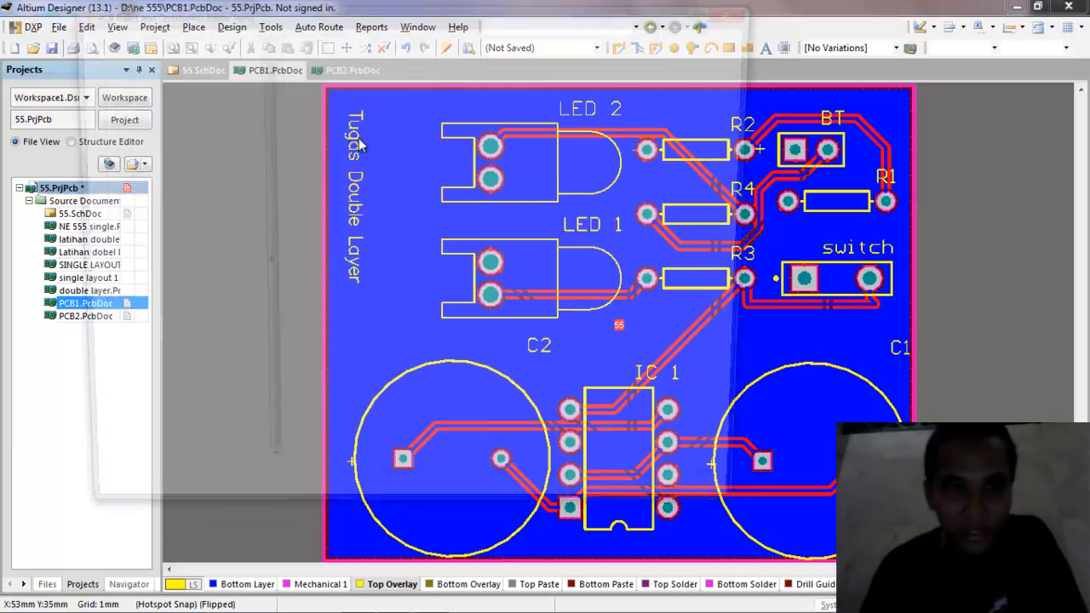
pyautogui.click(167, 65)
pyautogui.click(177, 76)
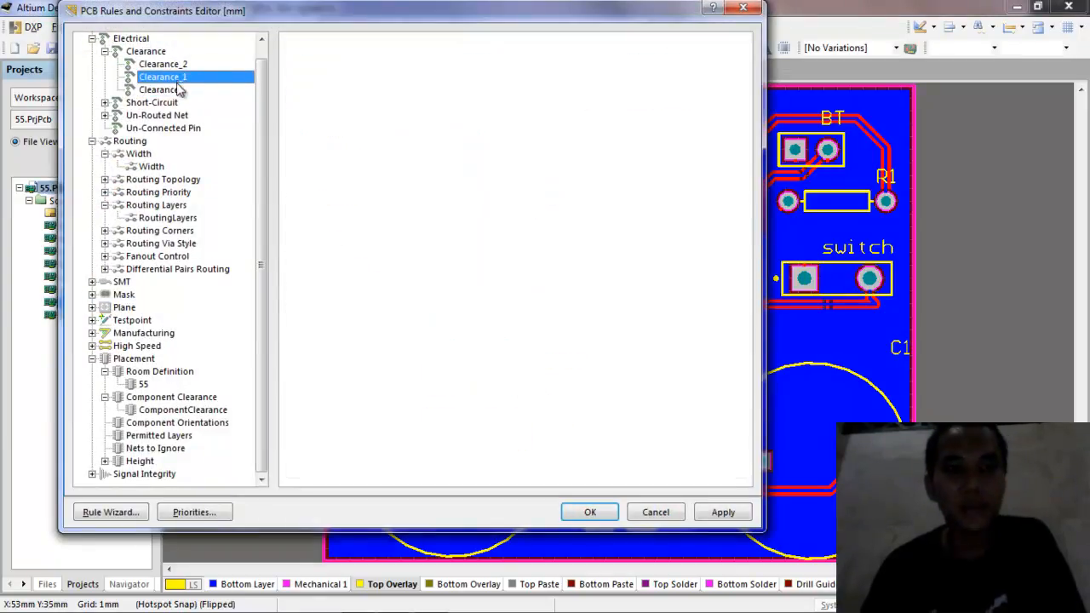
pyautogui.click(175, 65)
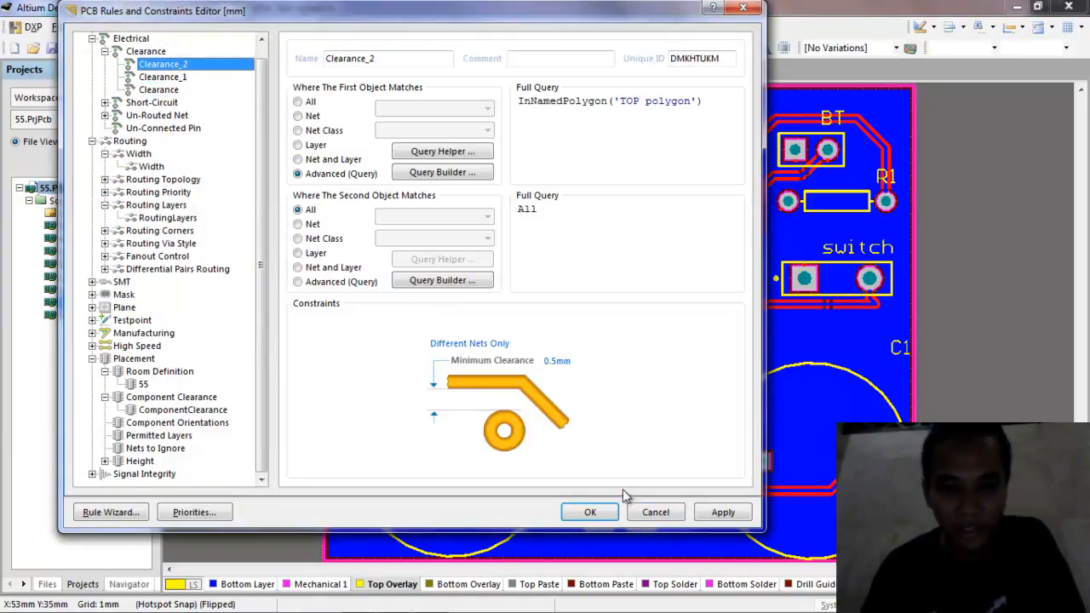
pyautogui.click(635, 516)
# Examine the Clearance and Clearance_1 design rules of PCB2.PcbDoc, and compare its board with PCB1.PcbDoc
pyautogui.doubleClick(90, 315)
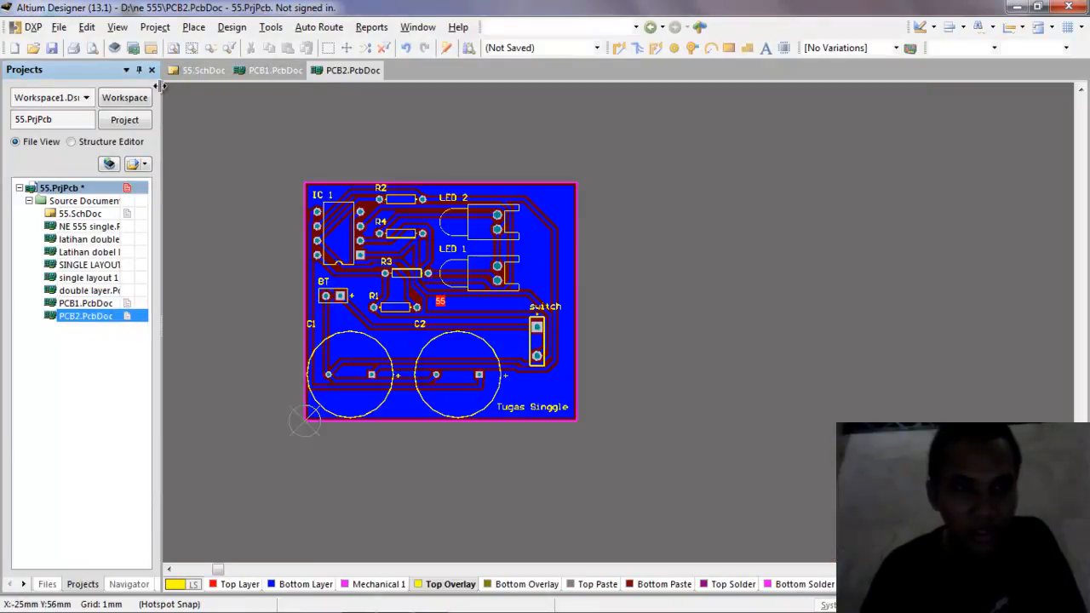
pyautogui.click(232, 27)
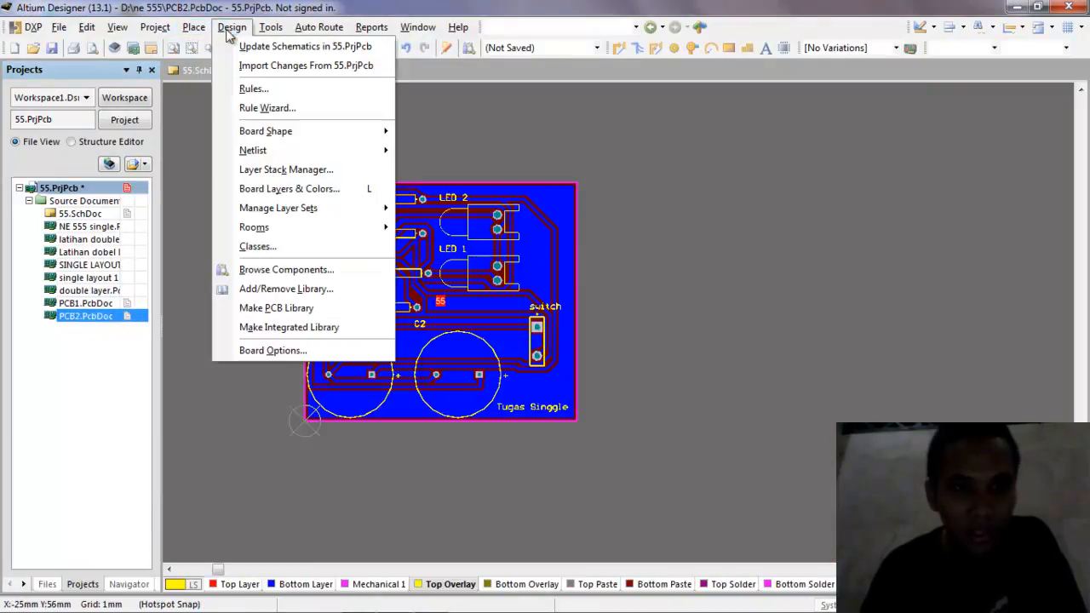
pyautogui.click(252, 85)
pyautogui.click(160, 91)
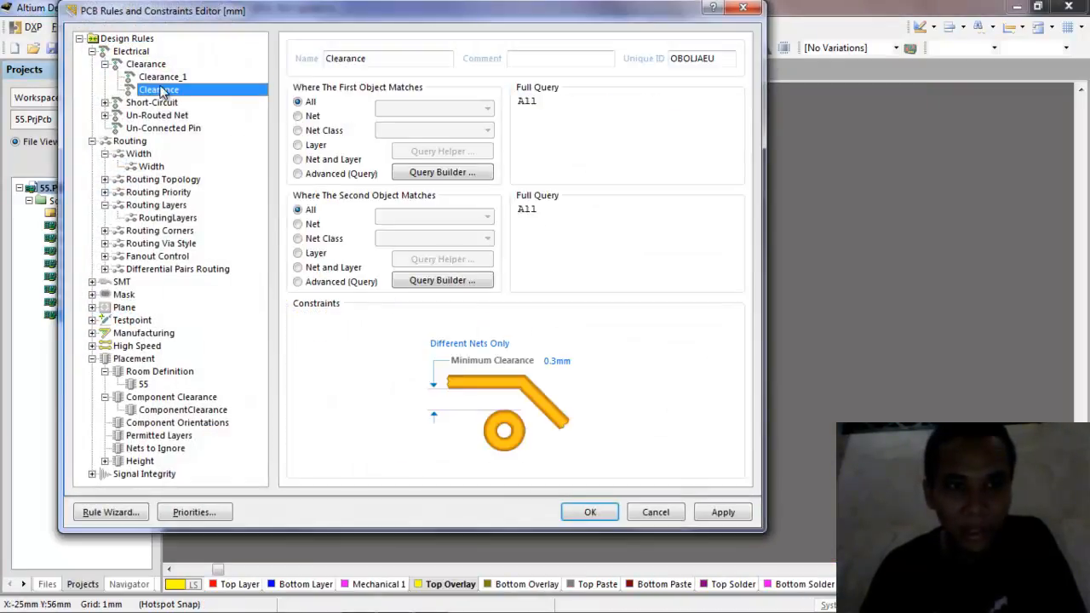
pyautogui.click(162, 78)
pyautogui.click(639, 509)
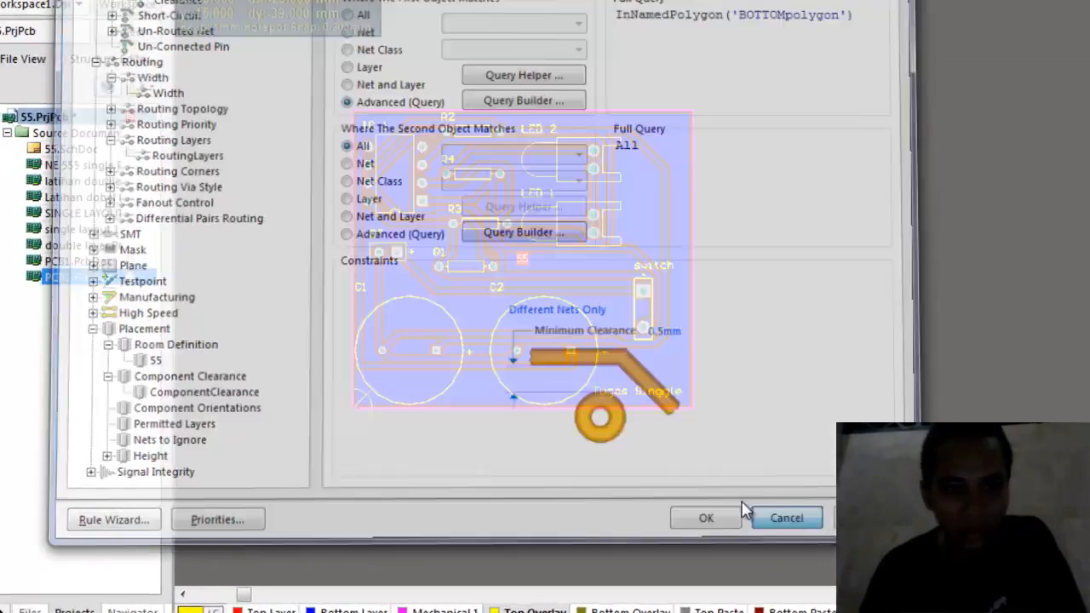
pyautogui.click(119, 300)
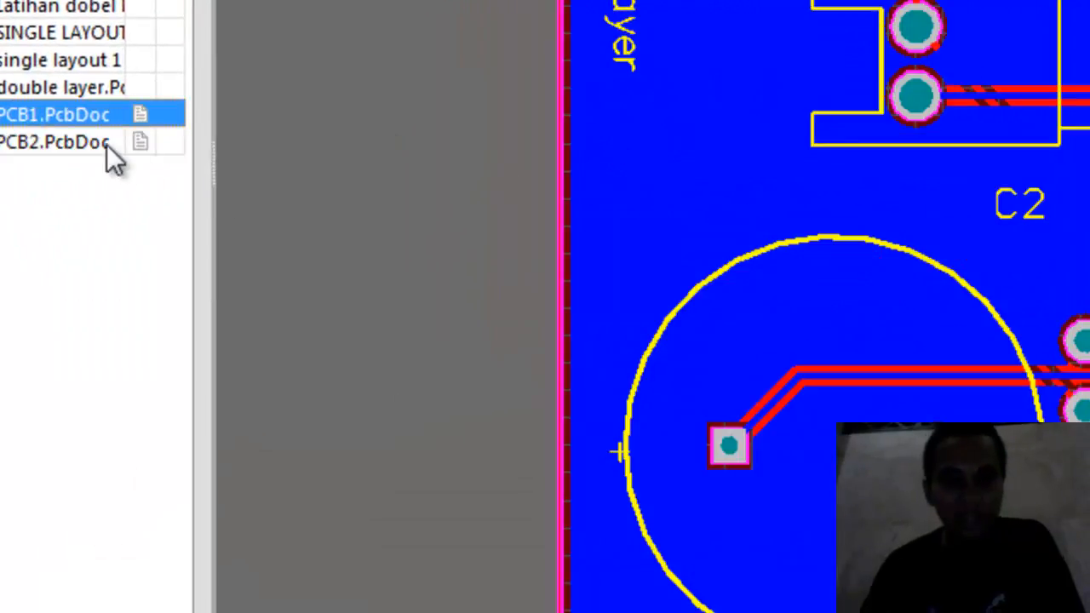
pyautogui.click(105, 147)
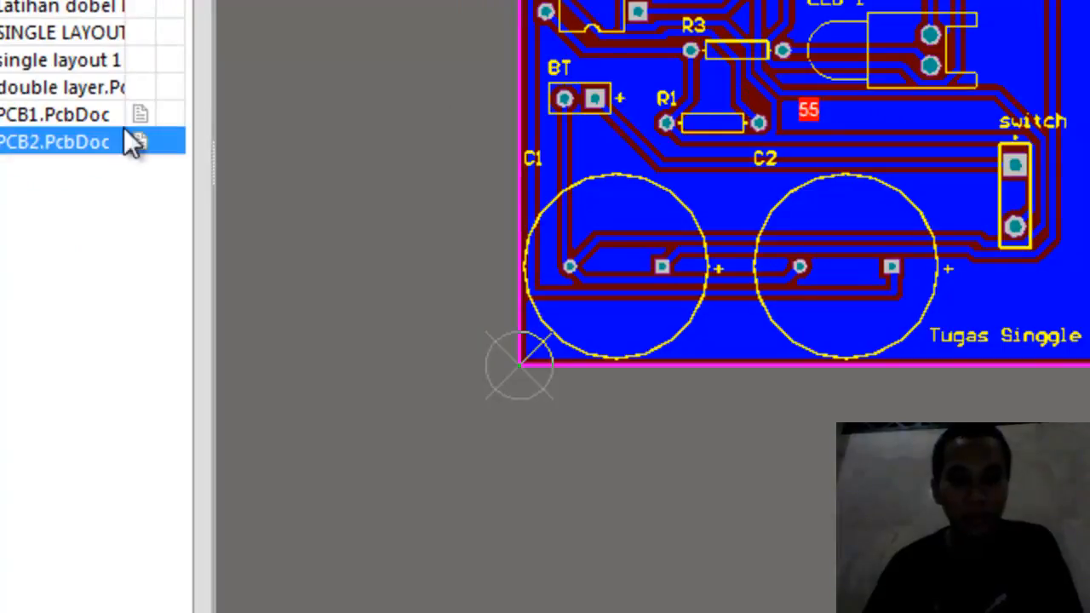